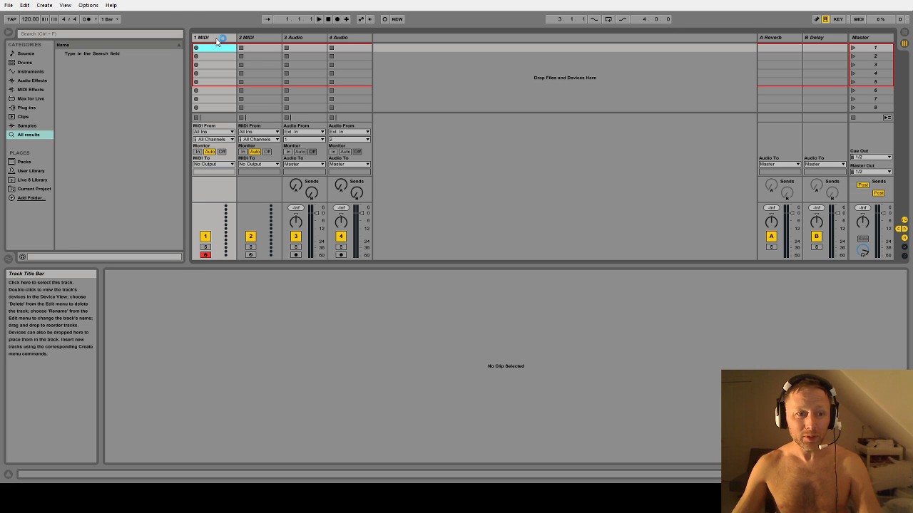
- Browse the Instrument Rack preset folders in the Instruments category, from Ambient & Evolving to Winds
left_click(30, 72)
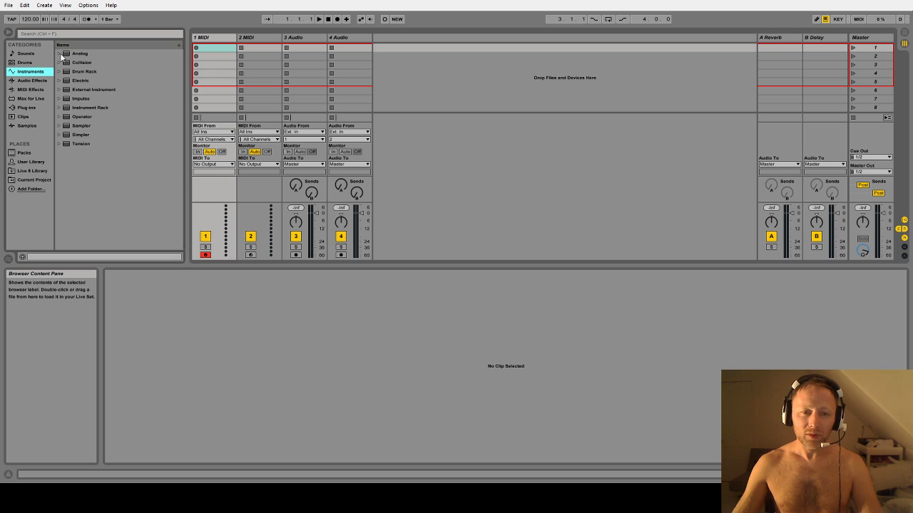
left_click(59, 107)
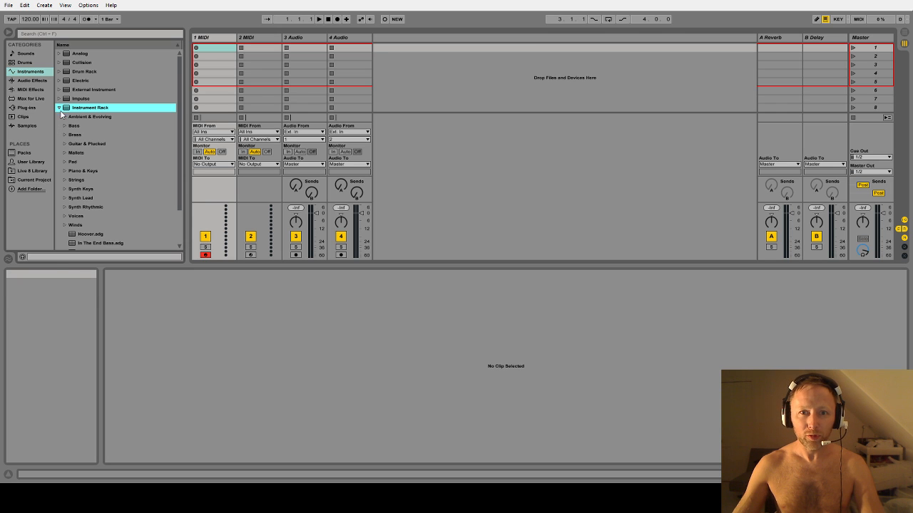
scroll(58, 139, "down", 3)
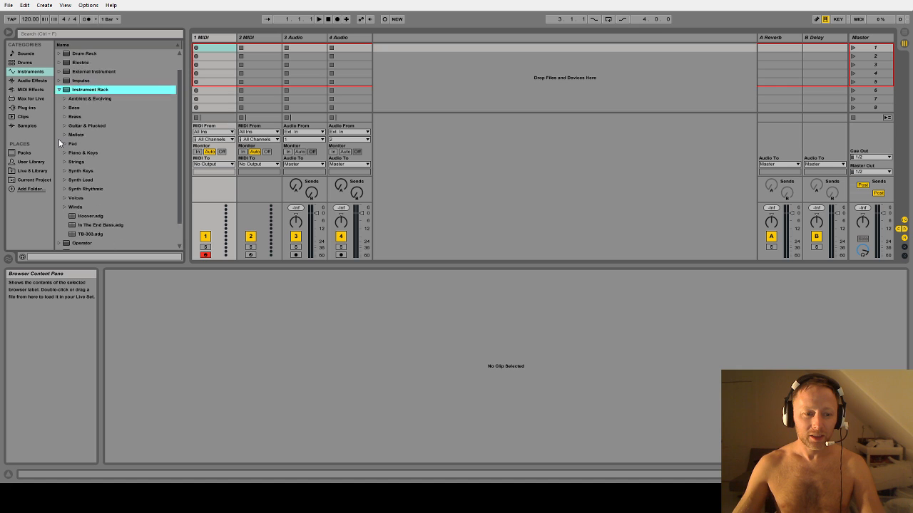
scroll(56, 146, "up", 3)
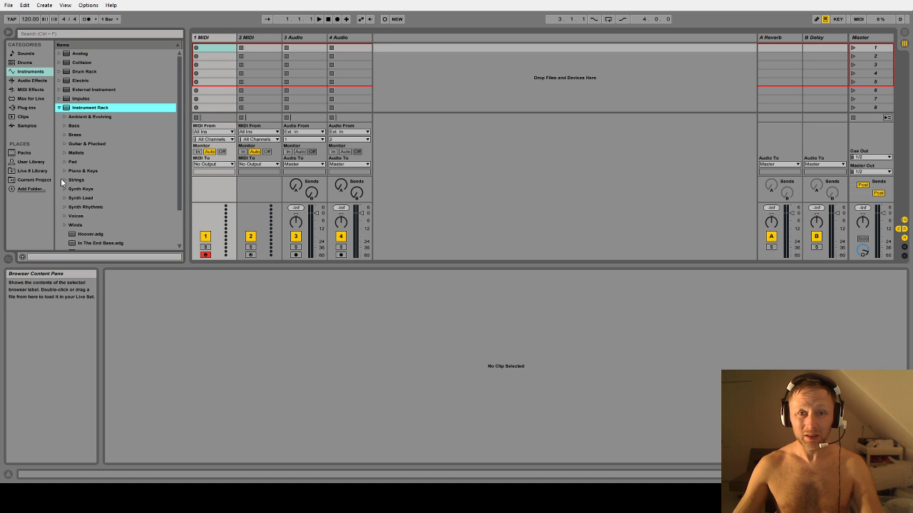
scroll(62, 187, "down", 2)
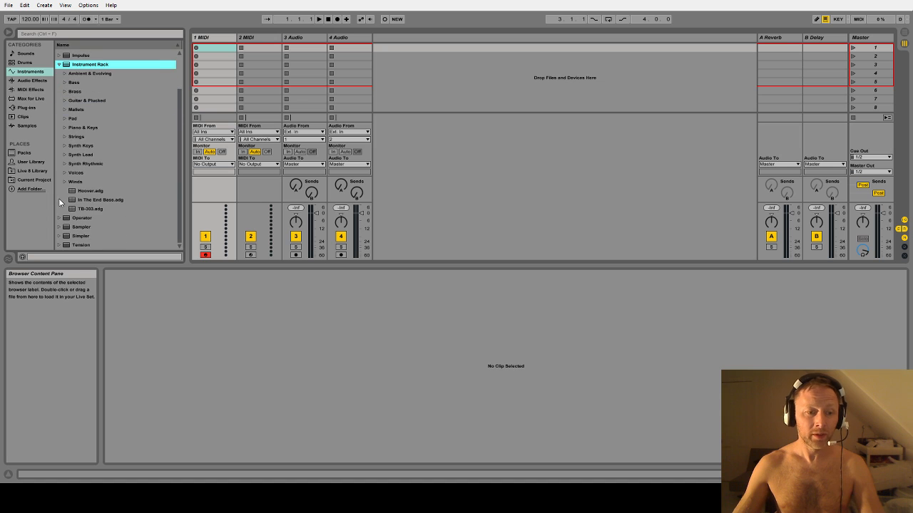
left_click(64, 183)
left_click(64, 183)
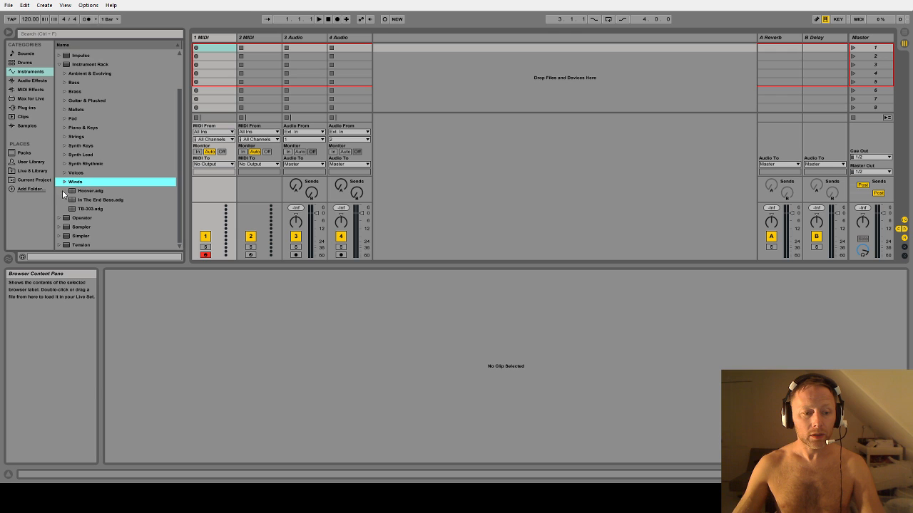
scroll(62, 190, "up", 3)
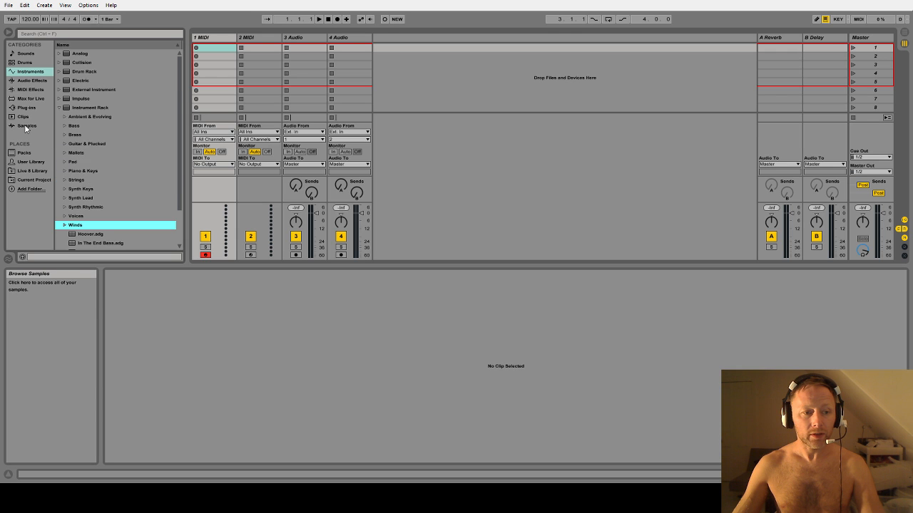
- Open the Live 8 Library, collapse its Drum Rack presets and look through the Instrument Rack folders
left_click(26, 169)
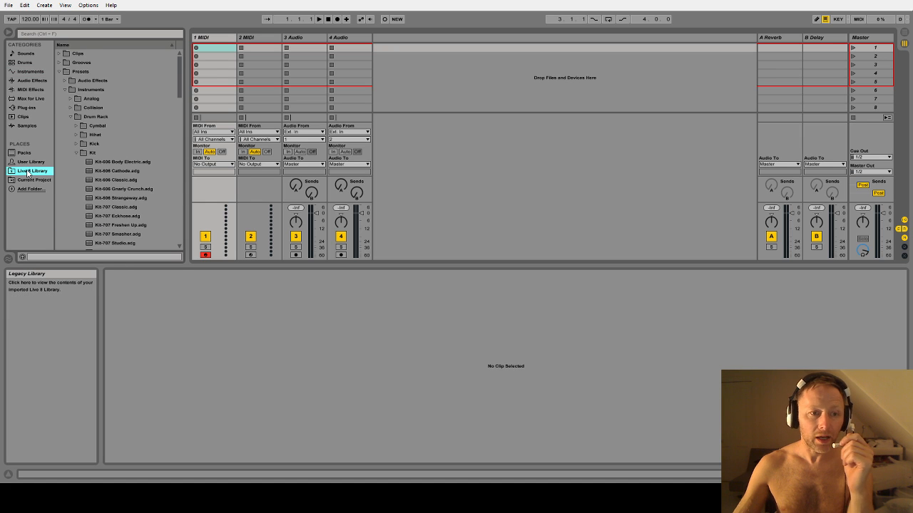
left_click(76, 154)
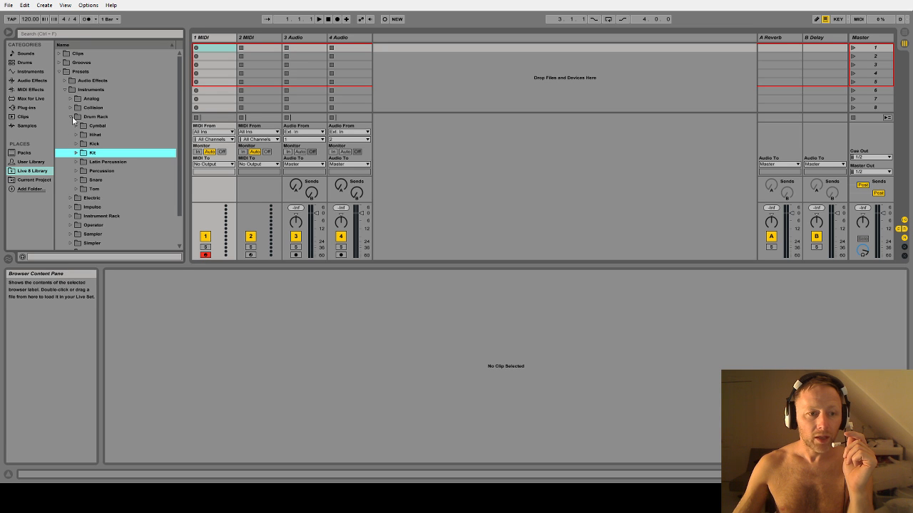
left_click(70, 117)
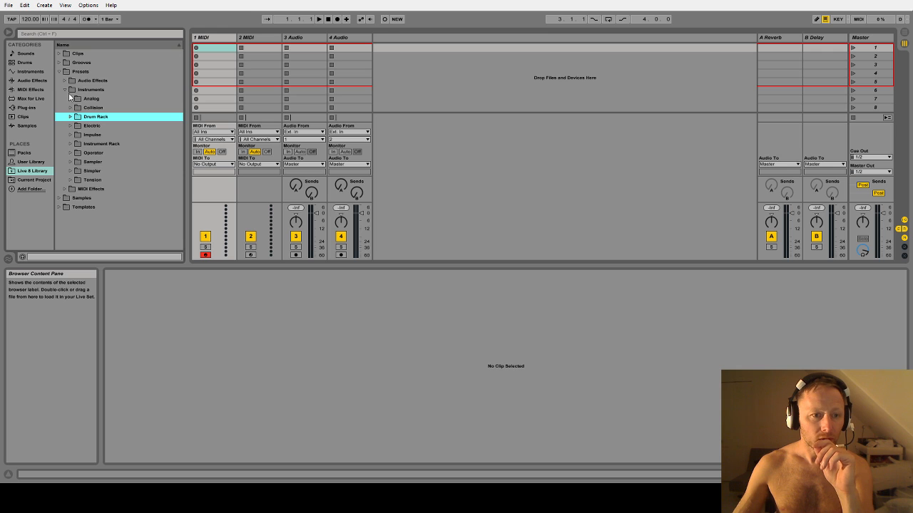
left_click(69, 142)
scroll(64, 158, "down", 3)
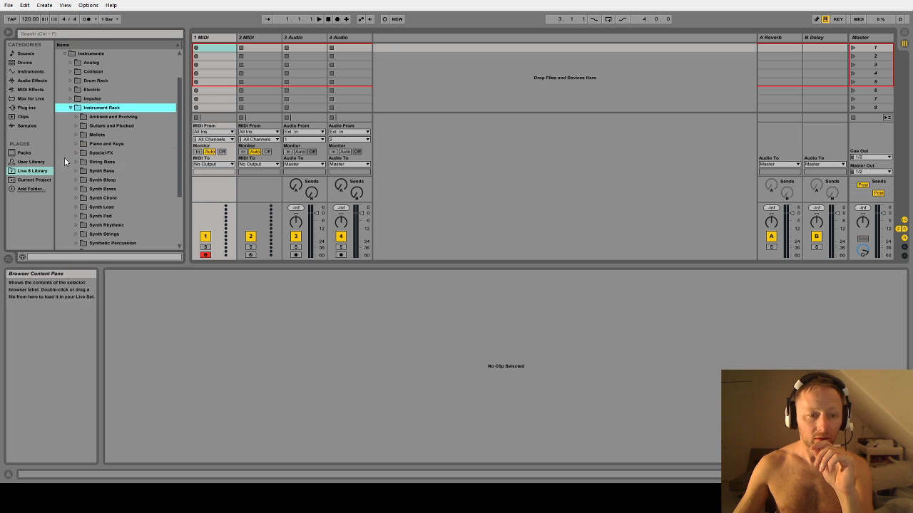
scroll(63, 164, "up", 1)
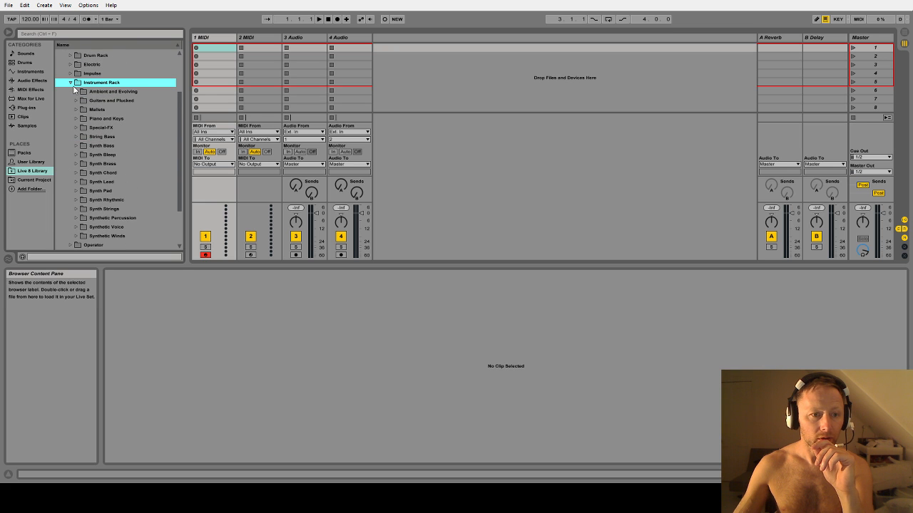
scroll(69, 107, "up", 1)
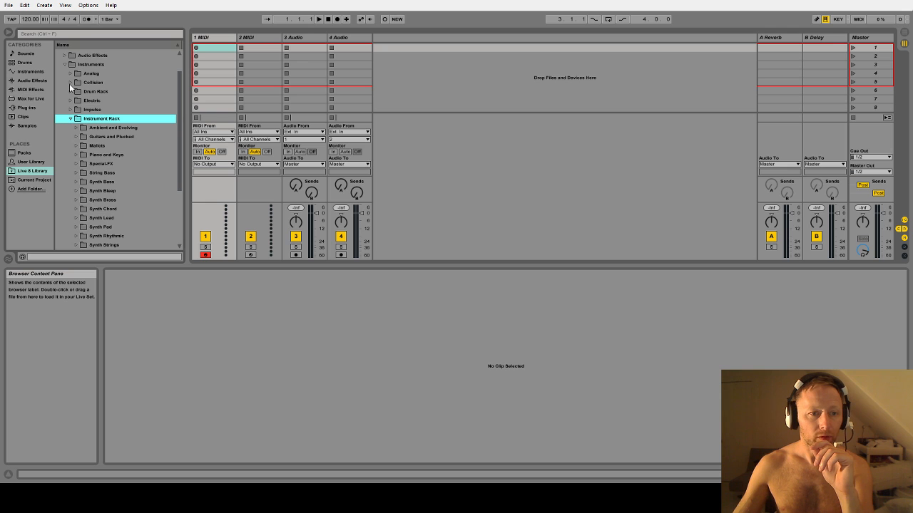
- Search the Live 8 Library for "909 KIT" and load the Kit-909 Classic drum rack onto the first MIDI track
left_click(60, 34)
type("s")
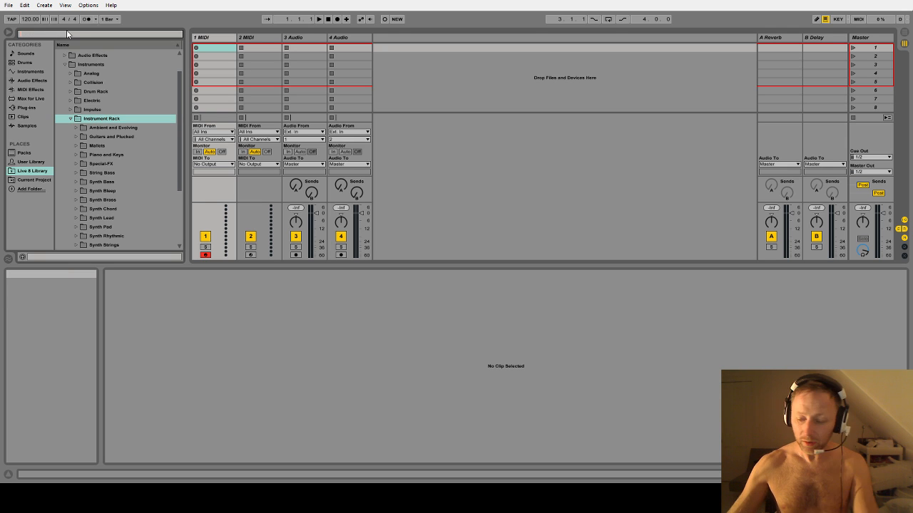
type("09 KIT")
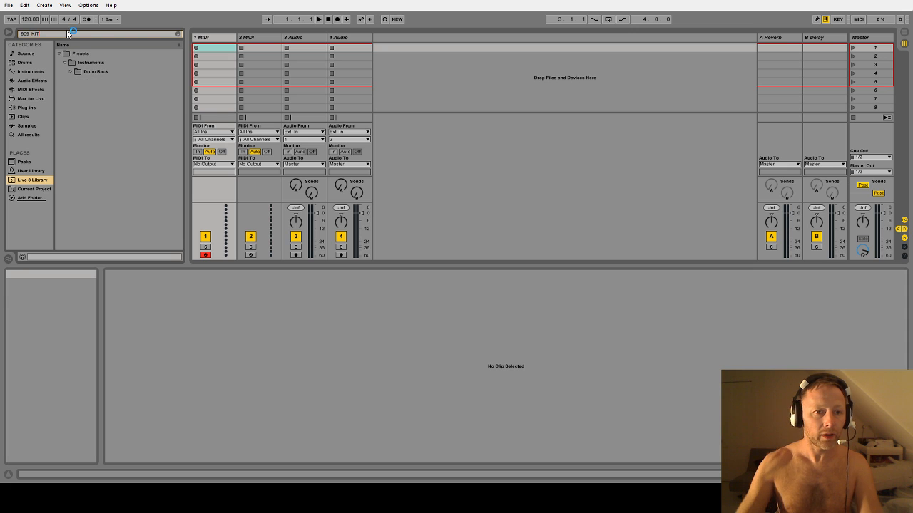
left_click(77, 74)
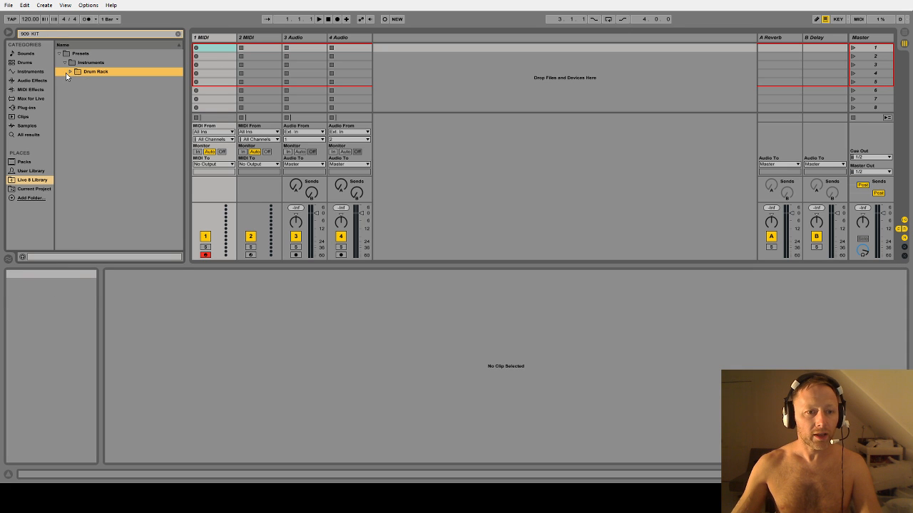
left_click(70, 72)
left_click(76, 81)
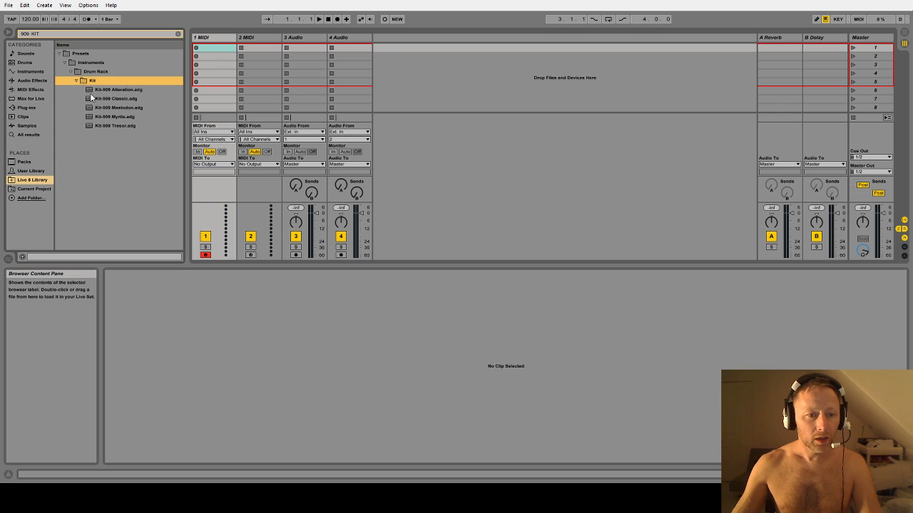
left_click(92, 99)
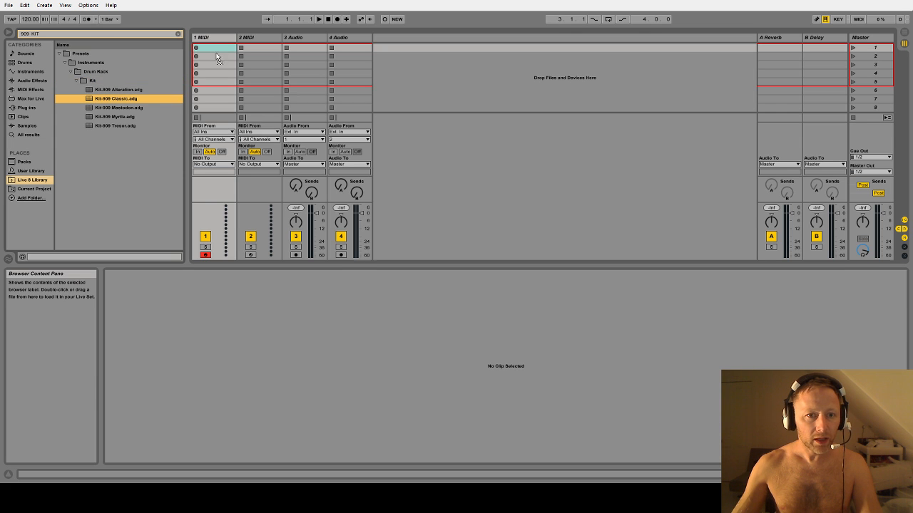
left_click(219, 45)
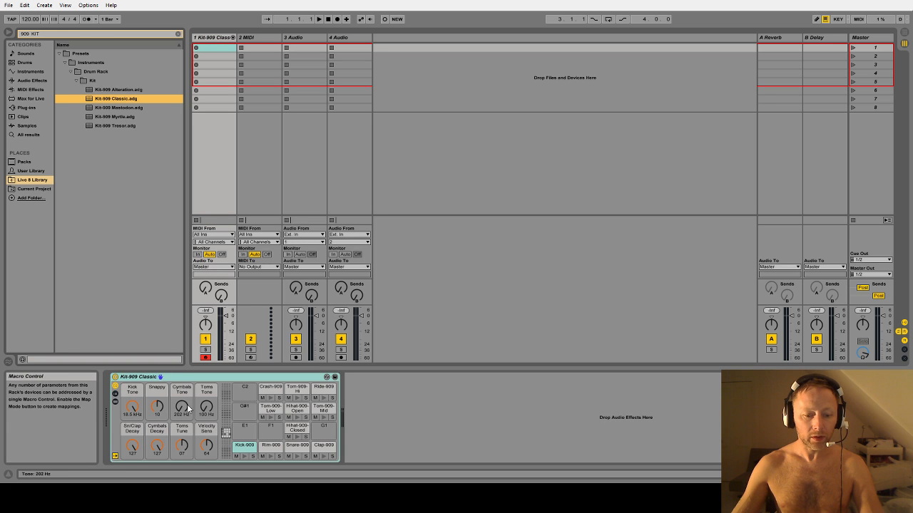
- Create a MIDI clip in the drum track's first slot and draw Kick-909 notes at 1, 1.2, 1.3 and 1.4
double_click(217, 48)
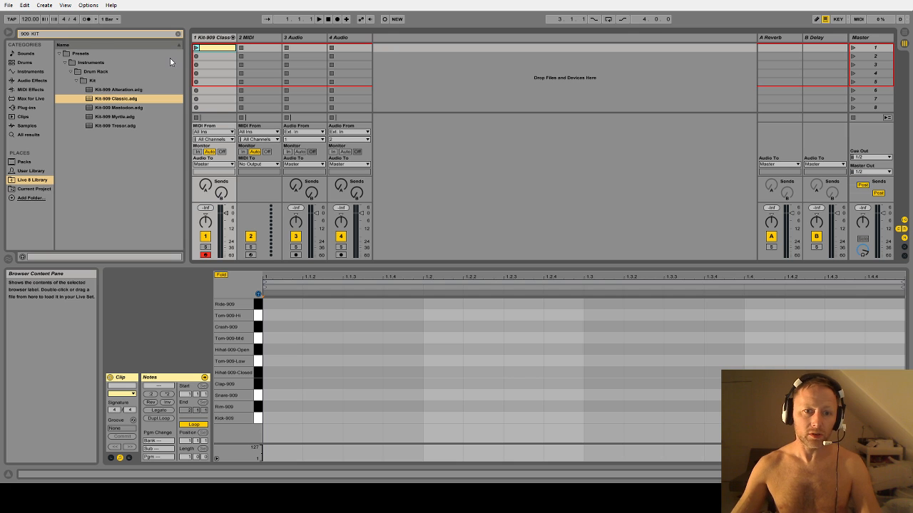
key("ctrl+s")
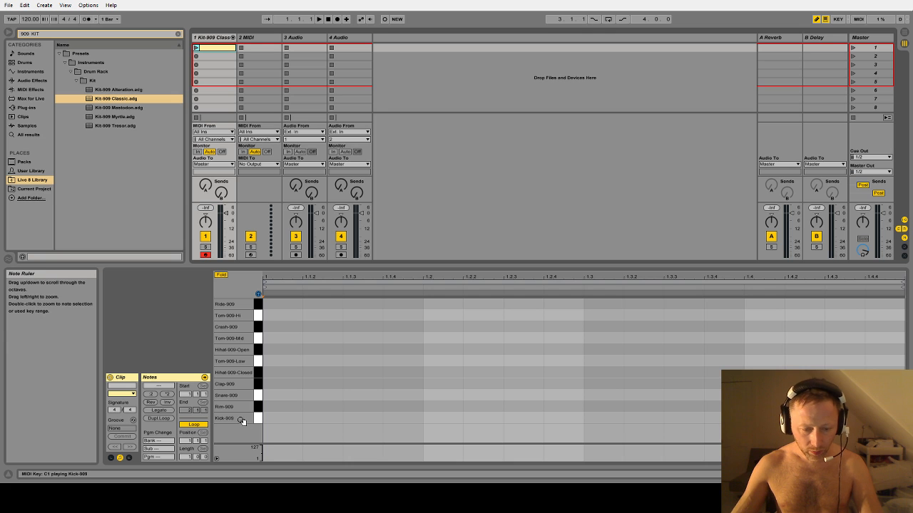
left_click(278, 417)
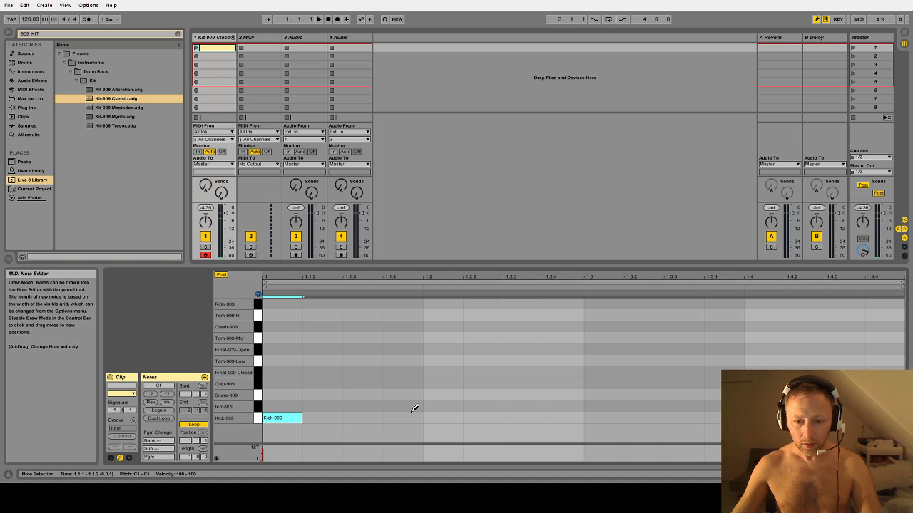
left_click(441, 418)
left_click(591, 418)
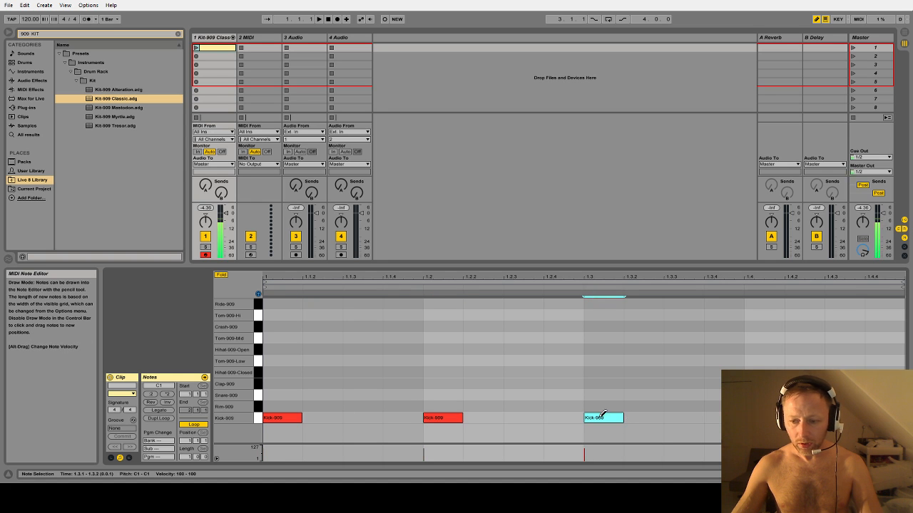
left_click(755, 418)
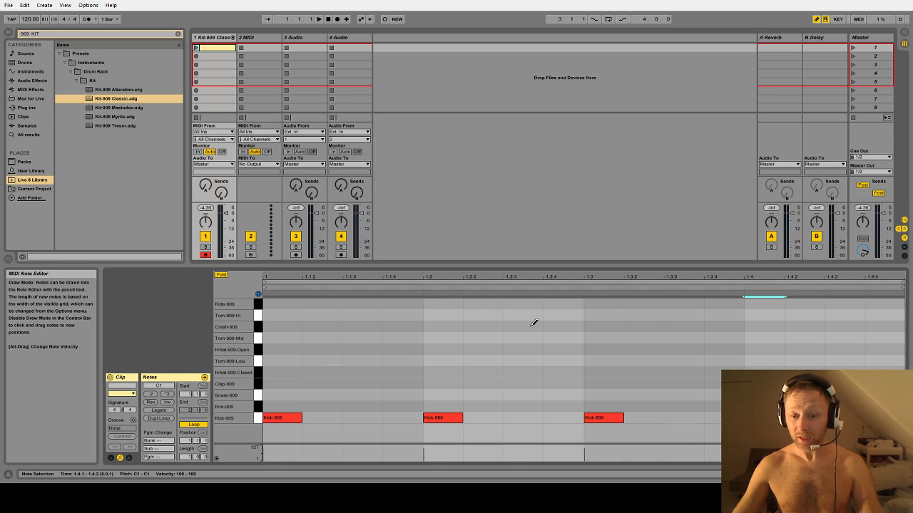
- Launch the kick clip and set the tempo to 123.00 BPM while it plays
left_click(196, 48)
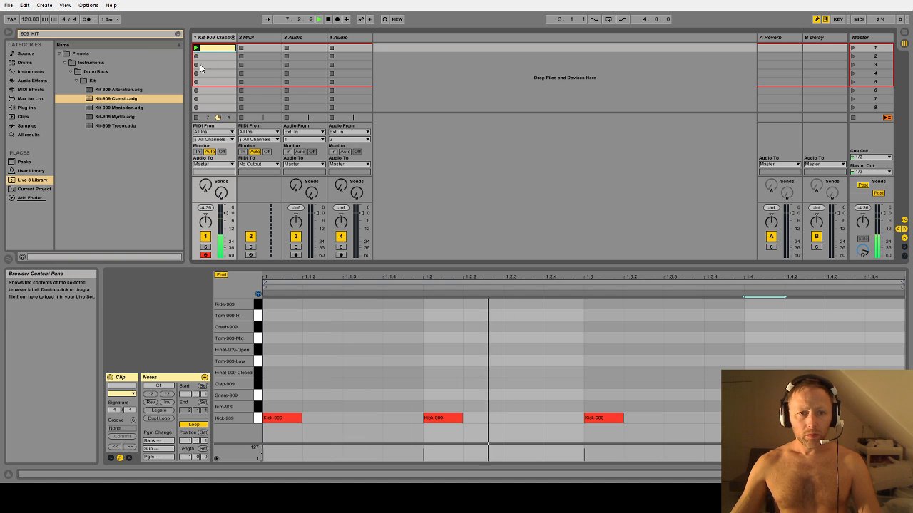
mouse_move(32, 19)
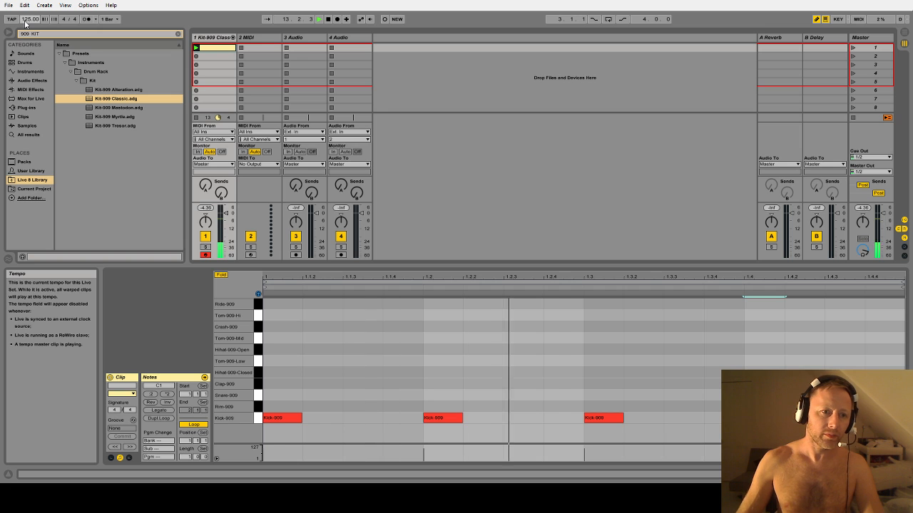
left_click_drag(25, 21, 25, 19)
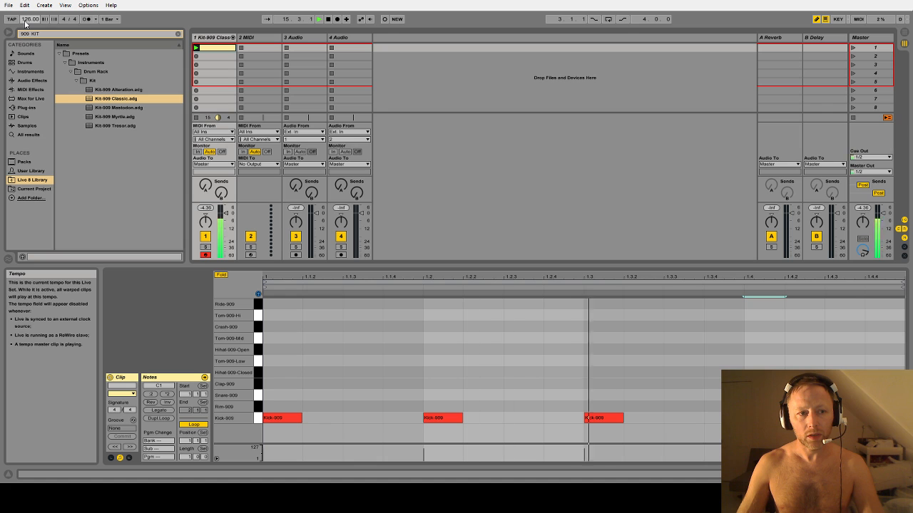
left_click_drag(26, 21, 25, 22)
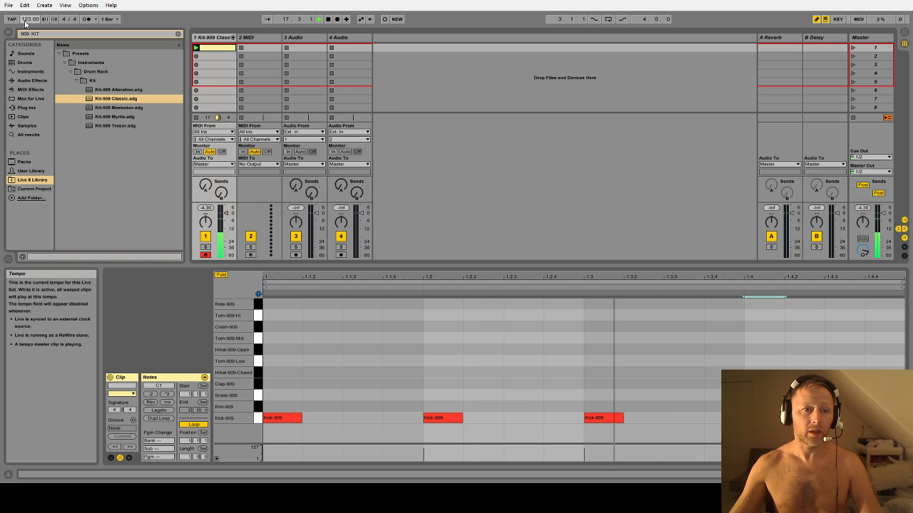
key("ctrl+s")
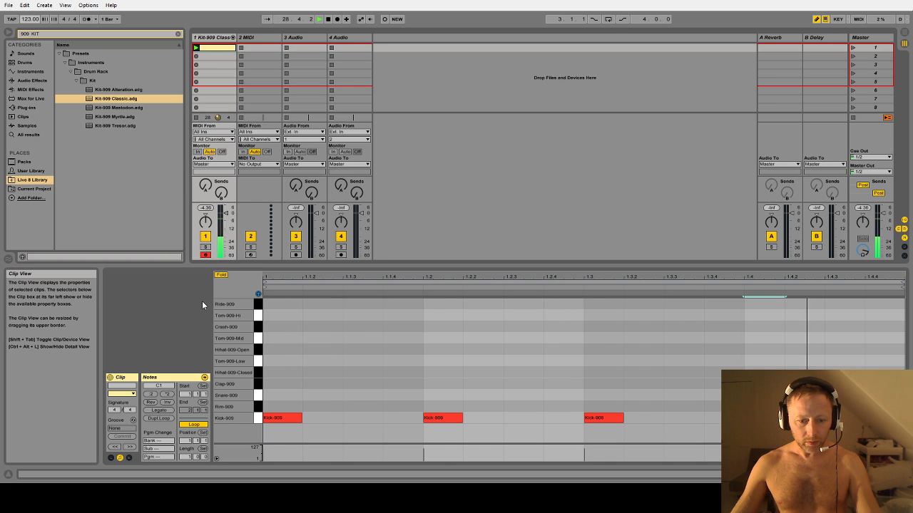
- Show the drum rack's devices, open the Kick-909 pad's chain and set its Tune macro to +10 st
key("Tab")
key("Tab")
key("shift+Tab")
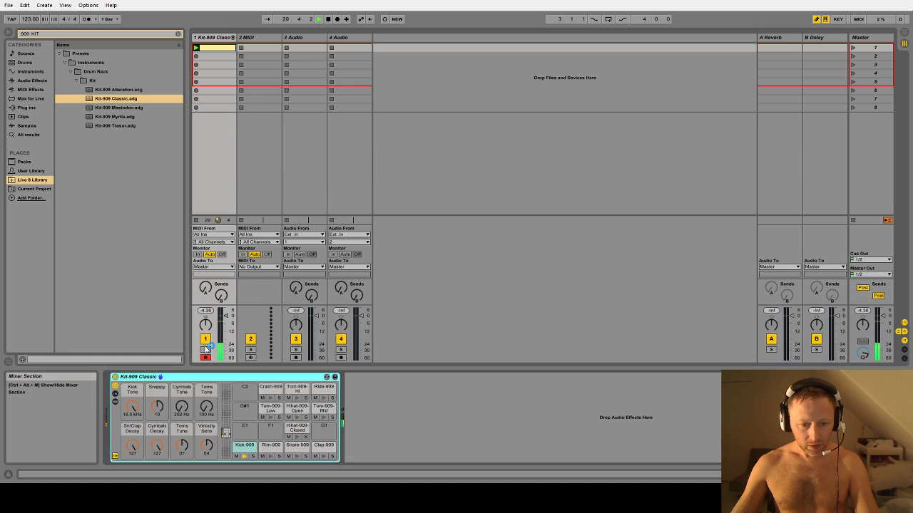
left_click(244, 447)
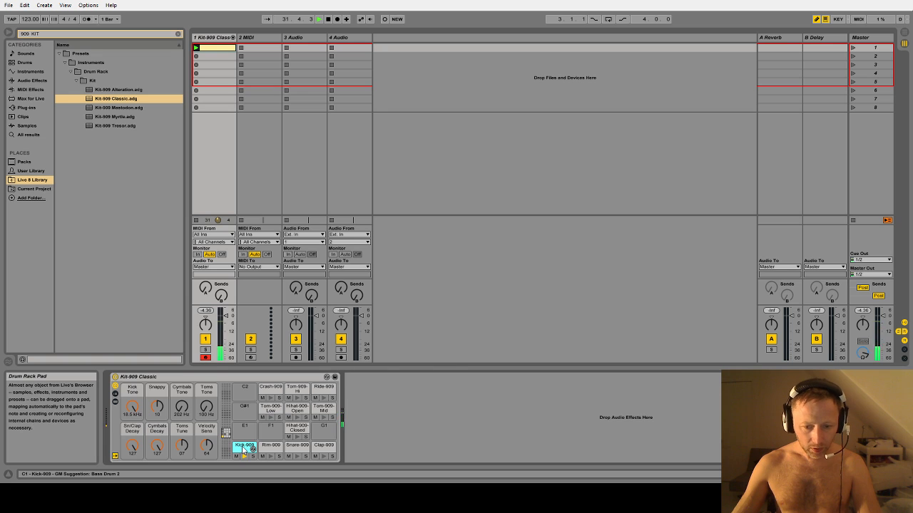
left_click(244, 448)
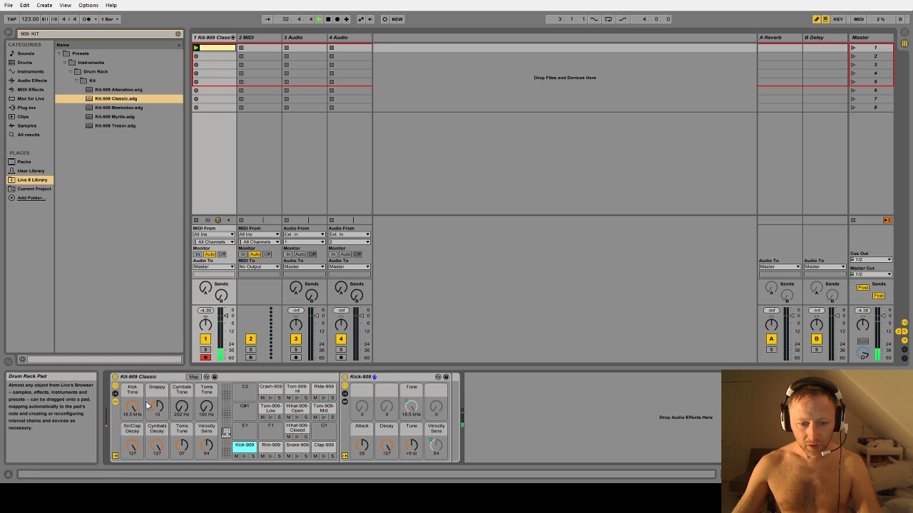
double_click(239, 450)
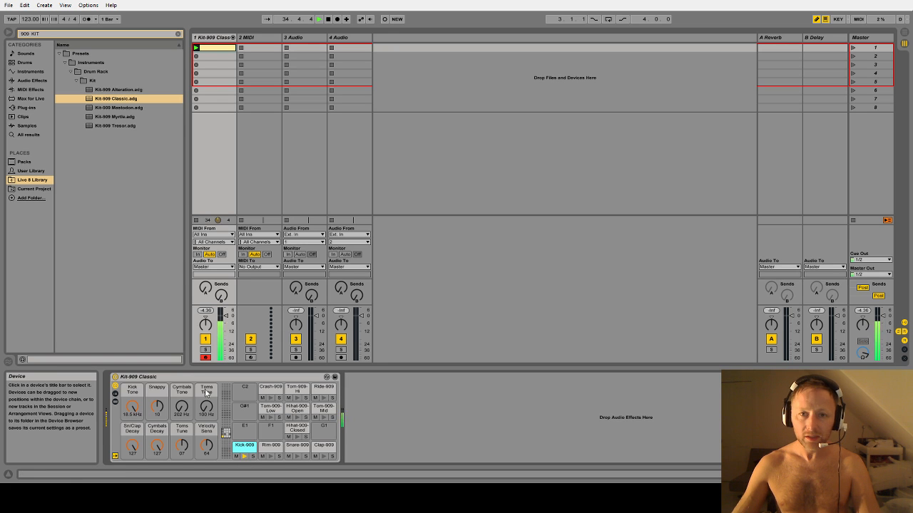
double_click(242, 449)
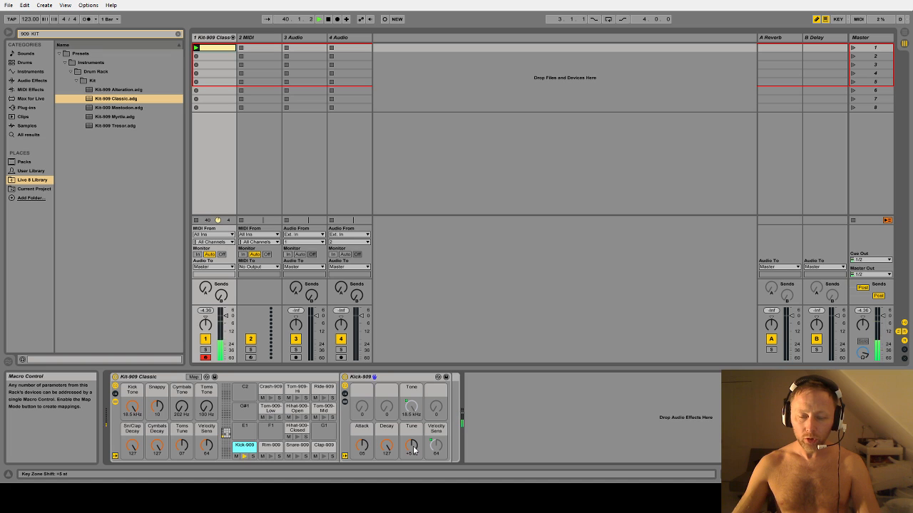
left_click_drag(414, 449, 414, 439)
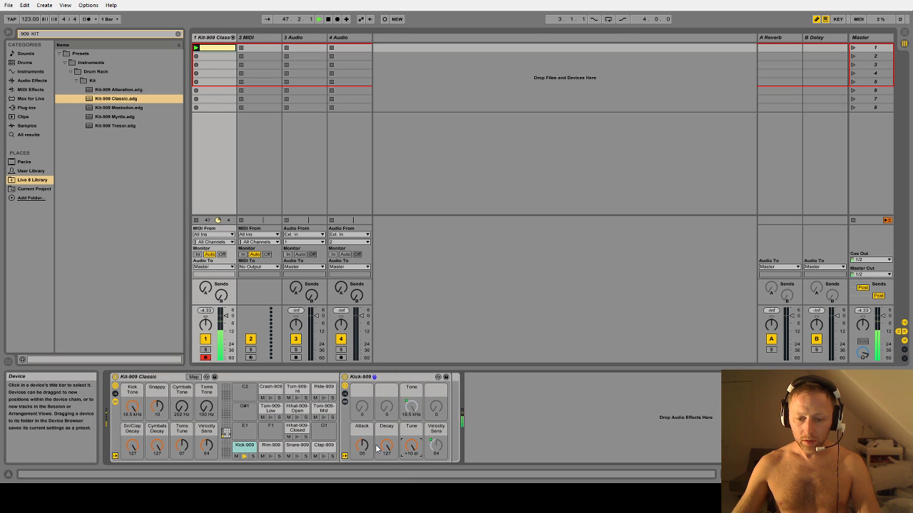
- Set the Kick-909 chain's Decay macro to 62 and relaunch the drum clip to hear the kick
mouse_move(385, 448)
left_mouse_down()
mouse_move(385, 436)
mouse_move(385, 449)
left_mouse_up()
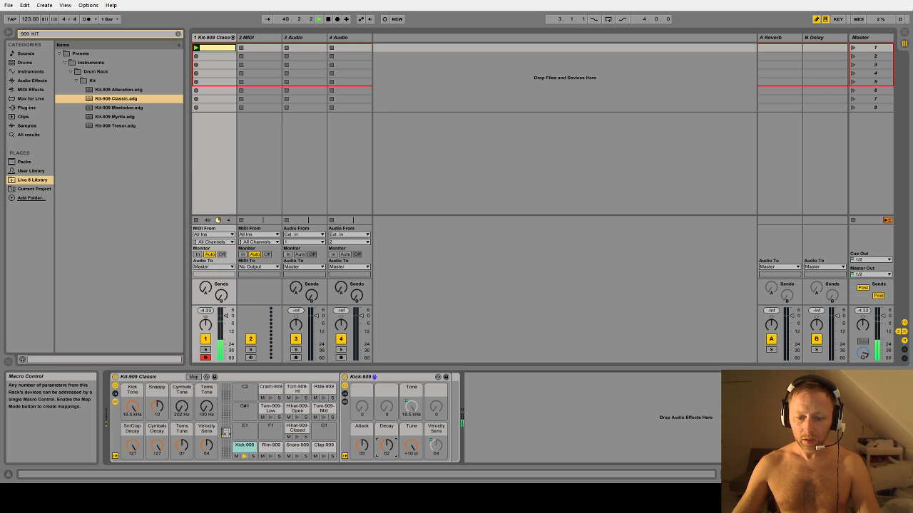
left_click(215, 40)
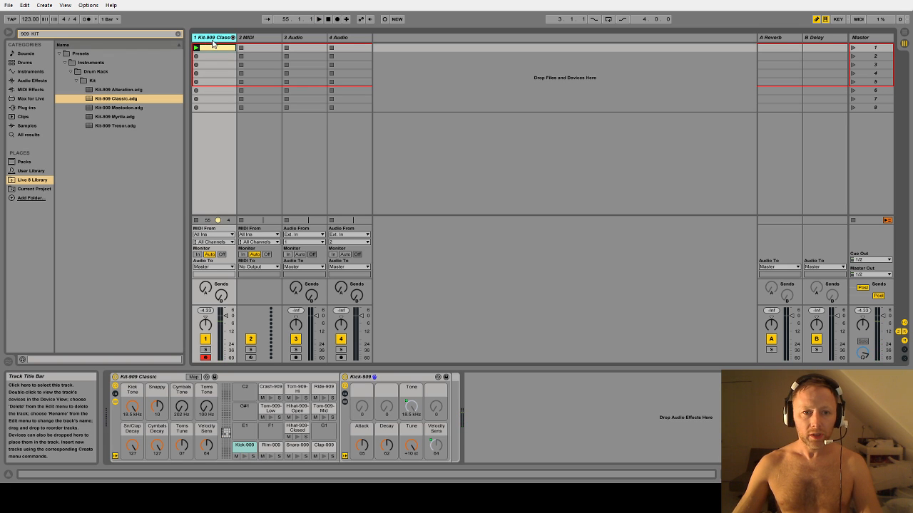
left_click(213, 48)
left_click(198, 49)
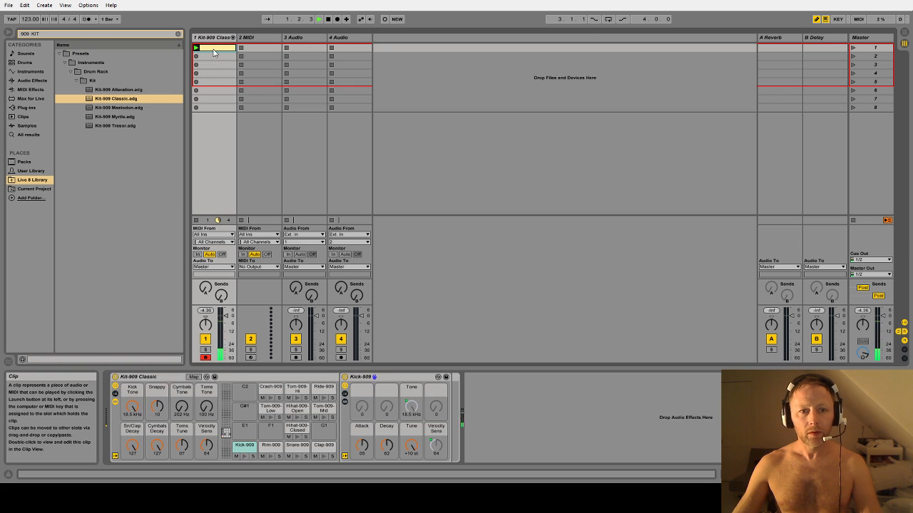
- Open the drum clip's notes, fill all sixteenth steps of the bar with Hihat-909-Closed notes, and restart playback
double_click(214, 49)
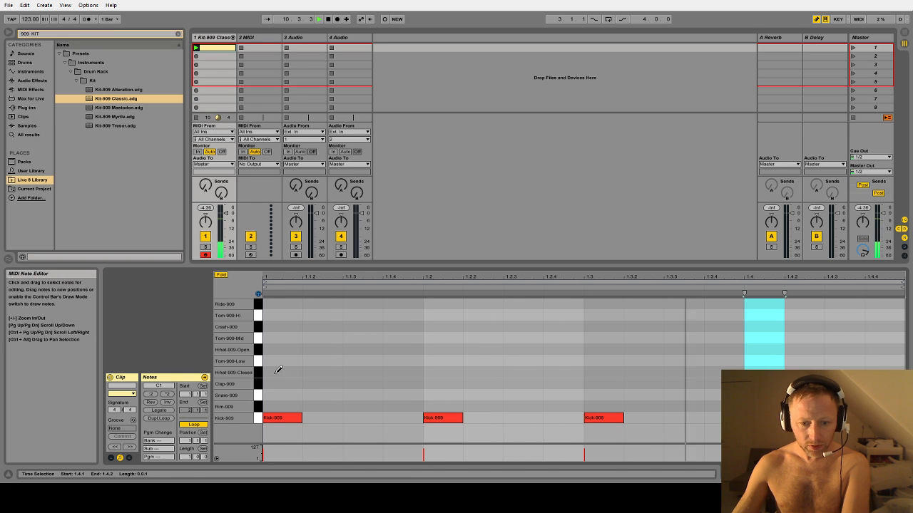
left_click_drag(275, 371, 902, 369)
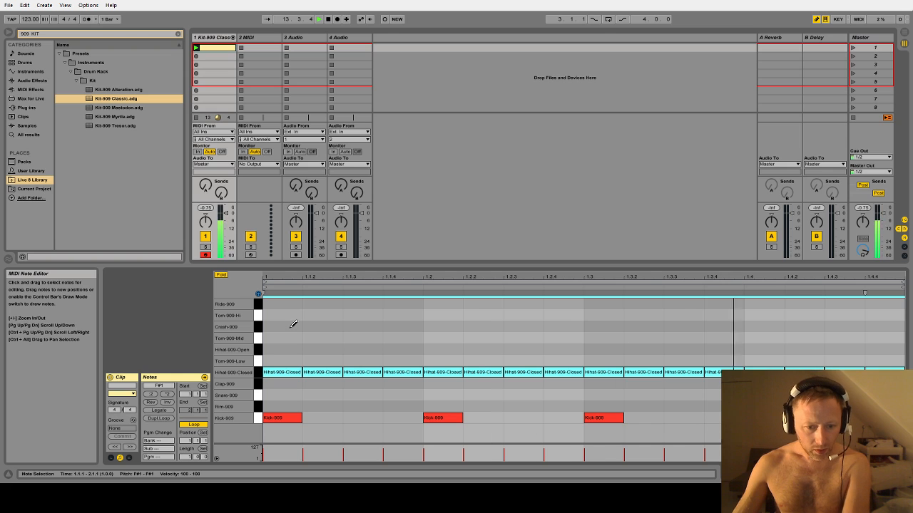
key("space")
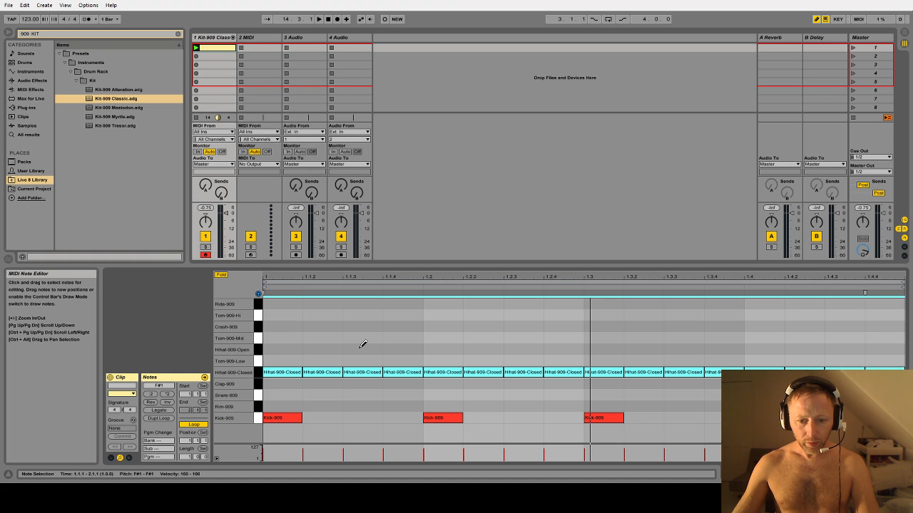
key("space")
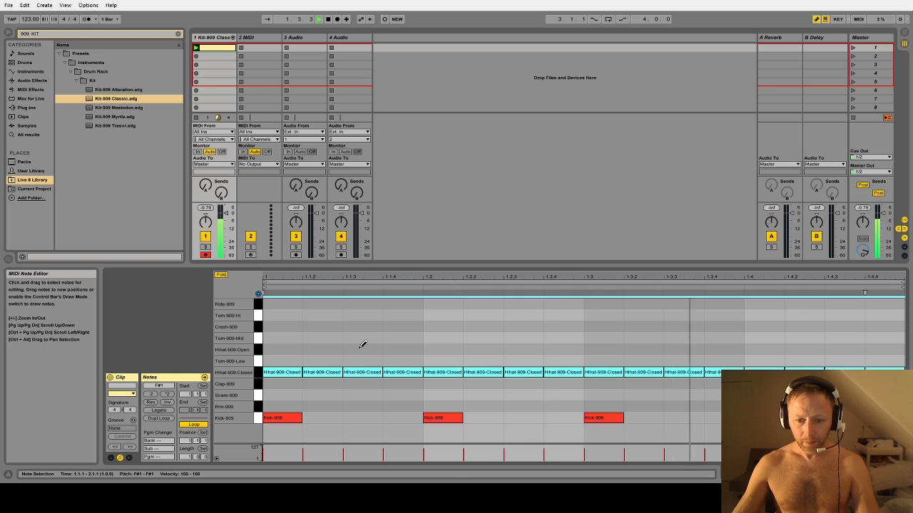
- Draw Hihat-909-Open notes on the offbeats at 1.1.3, 1.2.3, 1.3.3 and 1.4.3
left_click(362, 349)
left_click(523, 350)
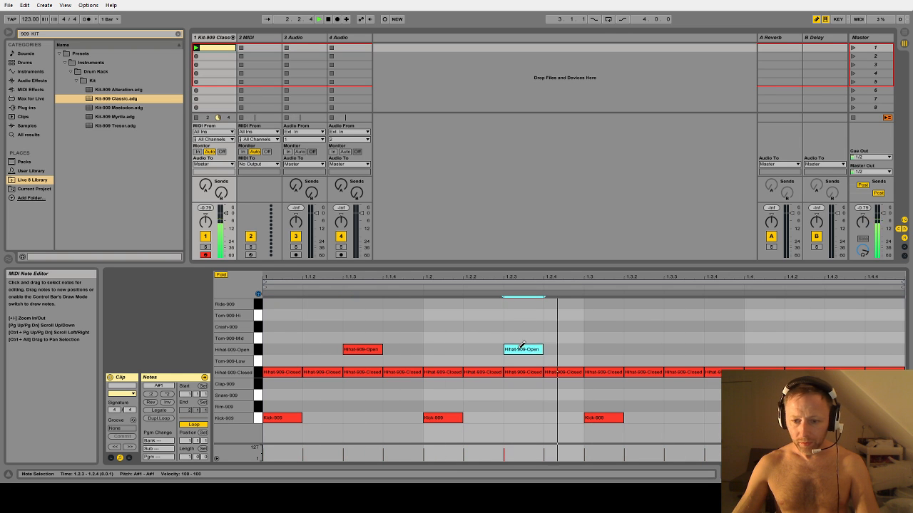
left_click(683, 350)
left_click(844, 349)
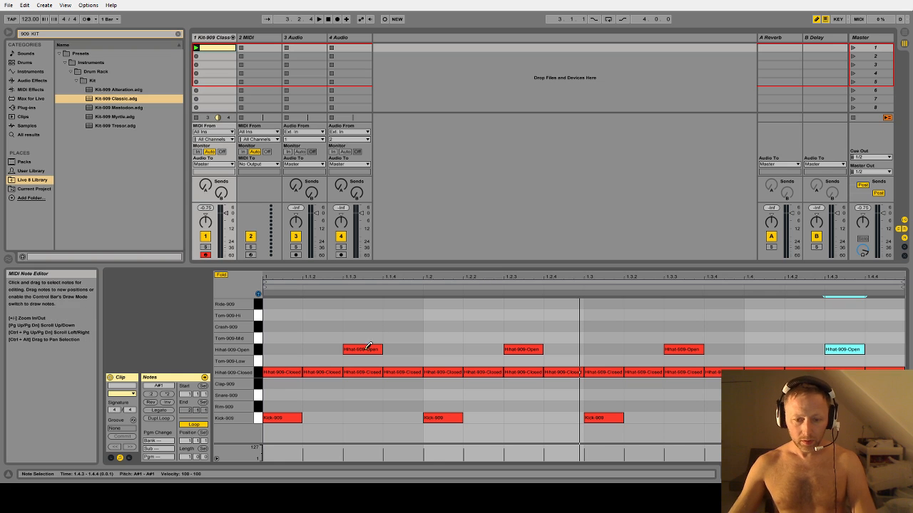
- Erase the Hihat-909-Closed notes that coincide with the open hi-hats at 1.1.3, 1.2.3, 1.3.3 and 1.4.3 during playback
key("space")
left_click(369, 373)
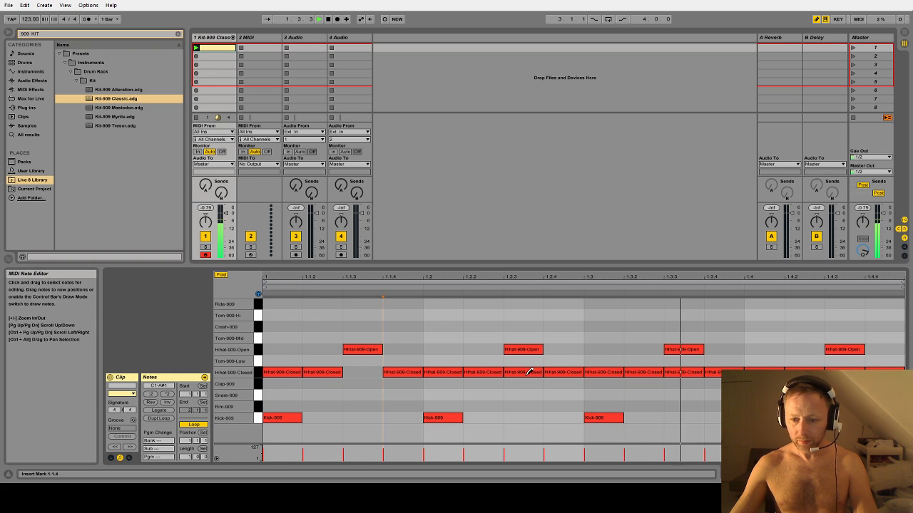
left_click(529, 372)
left_click(685, 372)
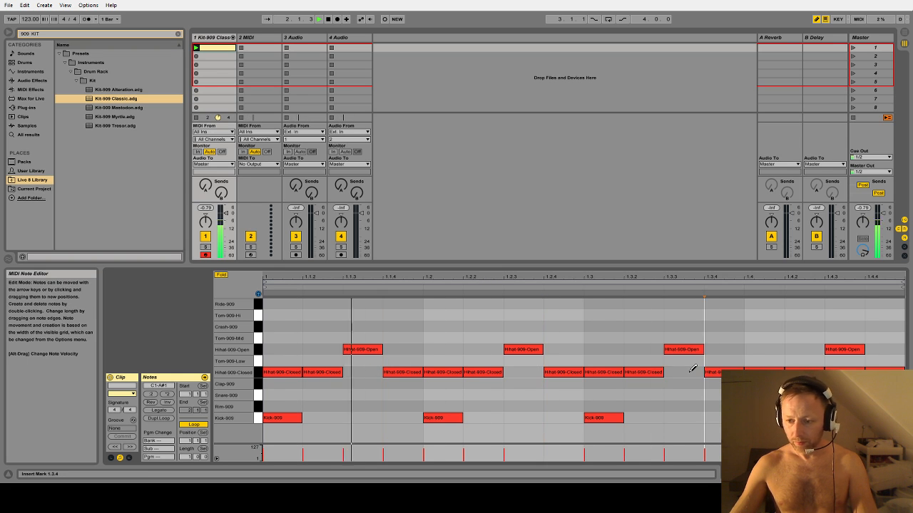
left_click(845, 370)
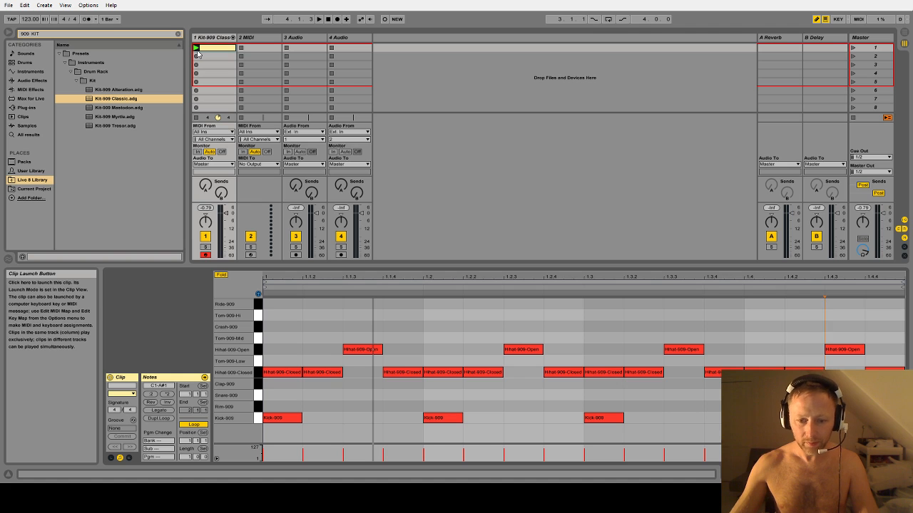
- Play the beat, draw Clap-909 notes at 1.2 and 1.4, and stop playback
left_click(197, 50)
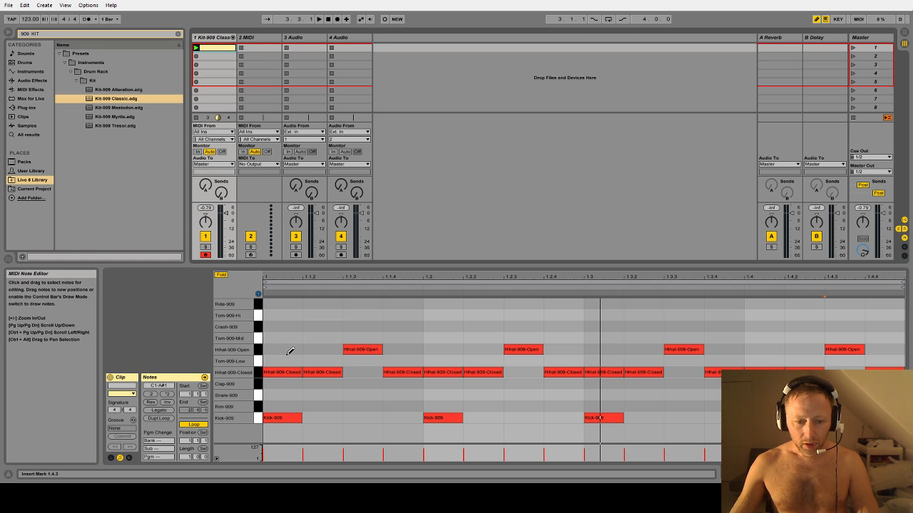
key("space")
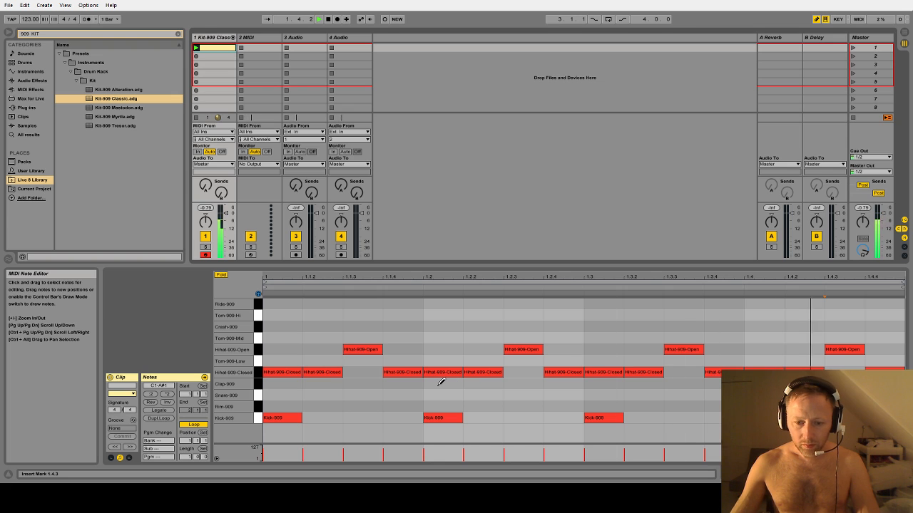
key("space")
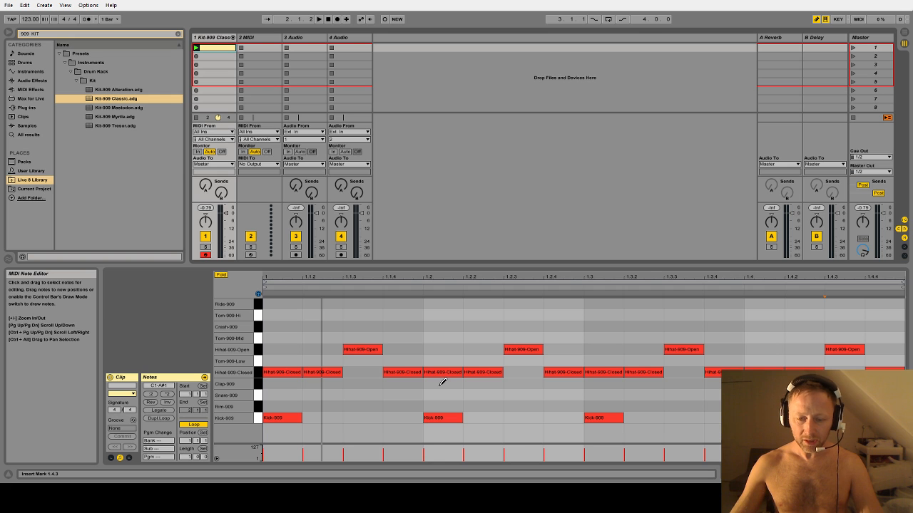
key("space")
left_click(440, 385)
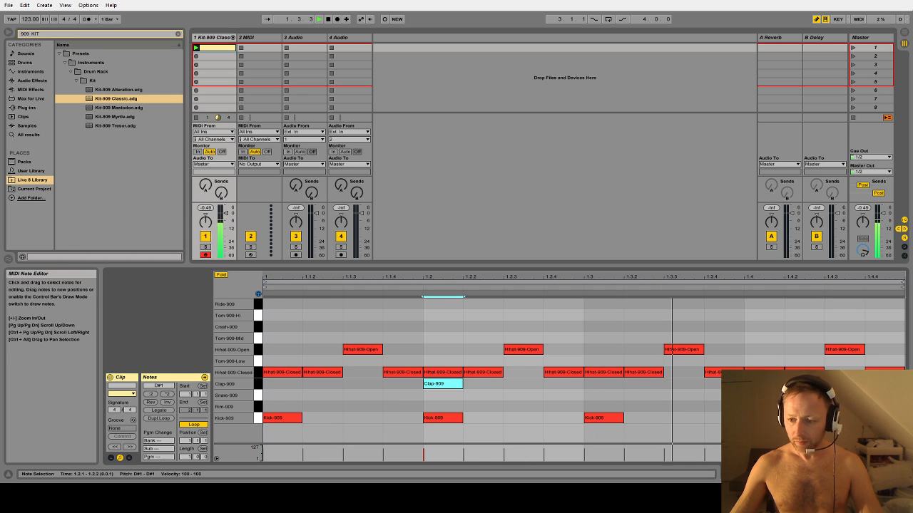
left_click(762, 385)
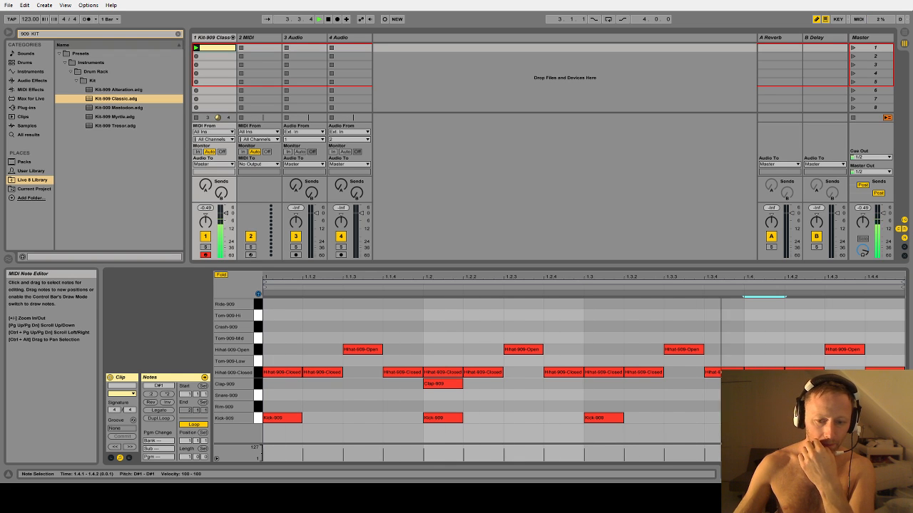
left_click(330, 20)
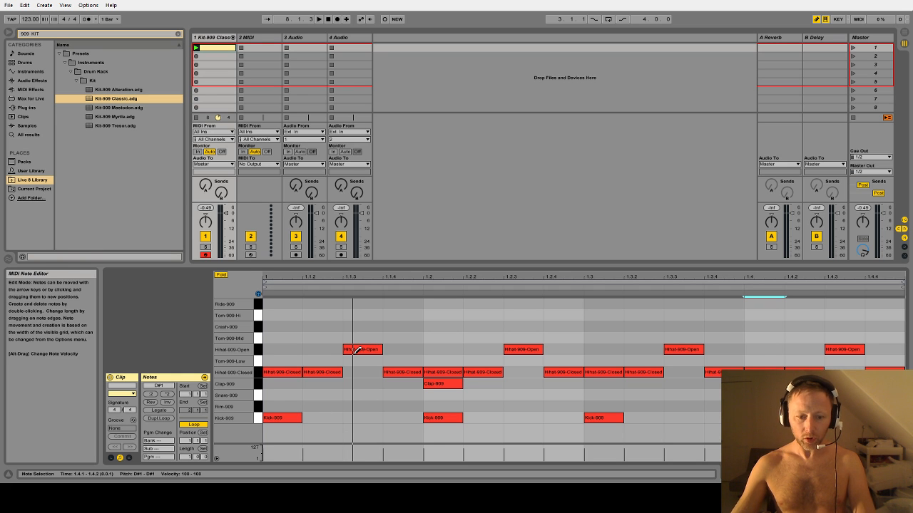
- Select the Kick-909 pad in the drum rack, search all results for "satur", and insert Saturator after the kick's rack
key("space")
key("shift+Tab")
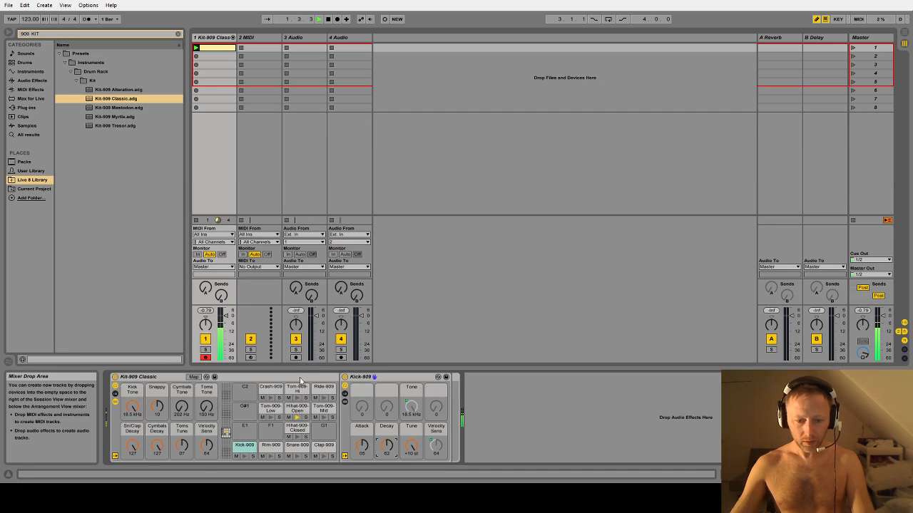
left_click(243, 447)
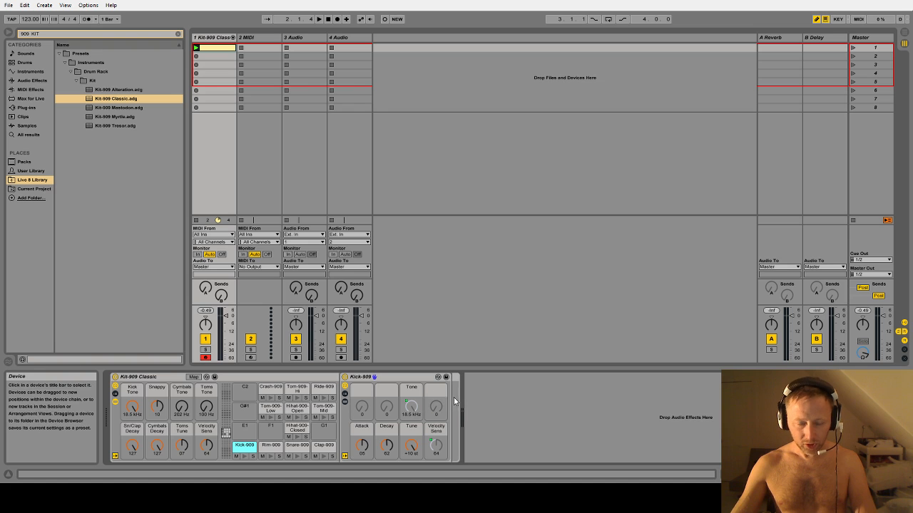
left_click(60, 32)
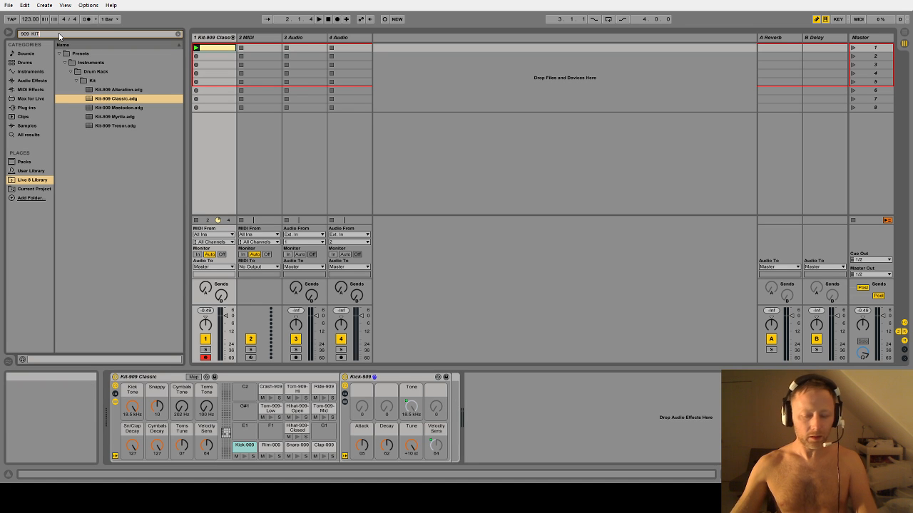
key("ctrl+a")
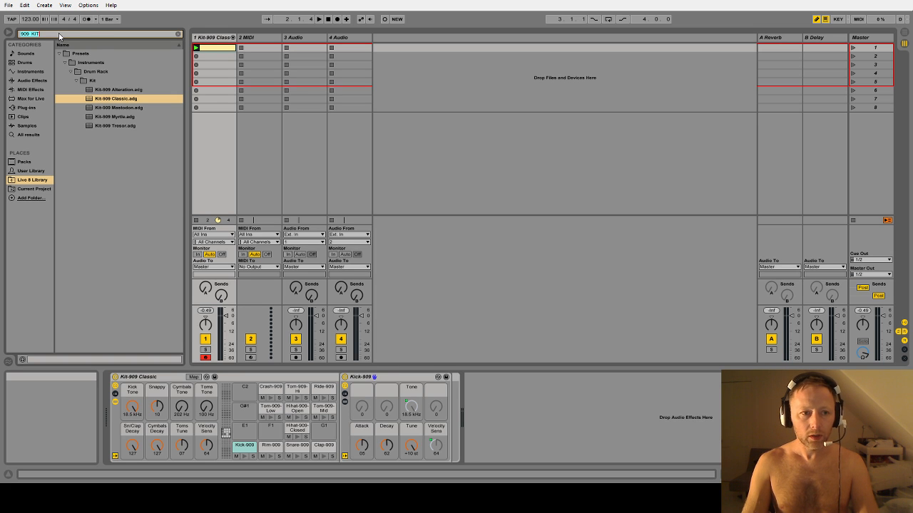
type("satu")
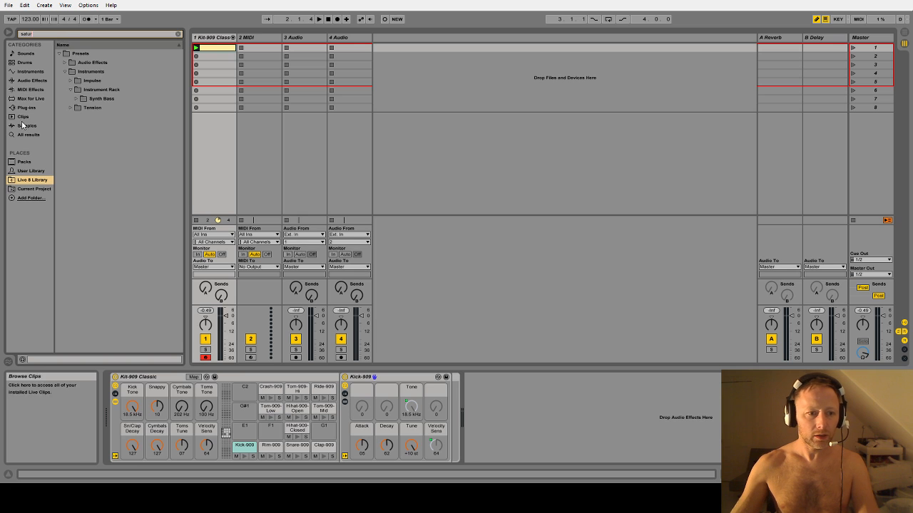
left_click_drag(82, 53, 447, 387)
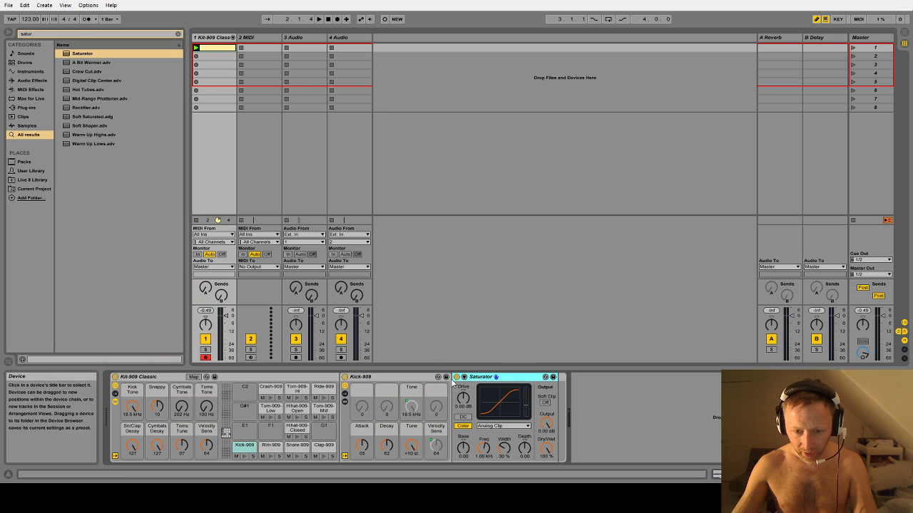
- During playback, set Saturator's Drive to 36.0 dB and Output to -10.6 dB, and the Kick-909 Decay macro to 33
key("space")
left_click_drag(463, 397, 463, 353)
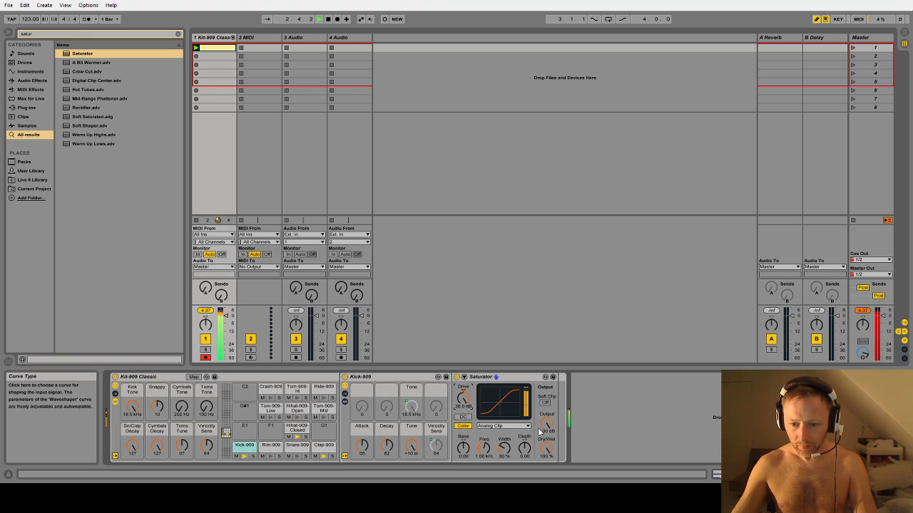
left_click_drag(546, 423, 547, 437)
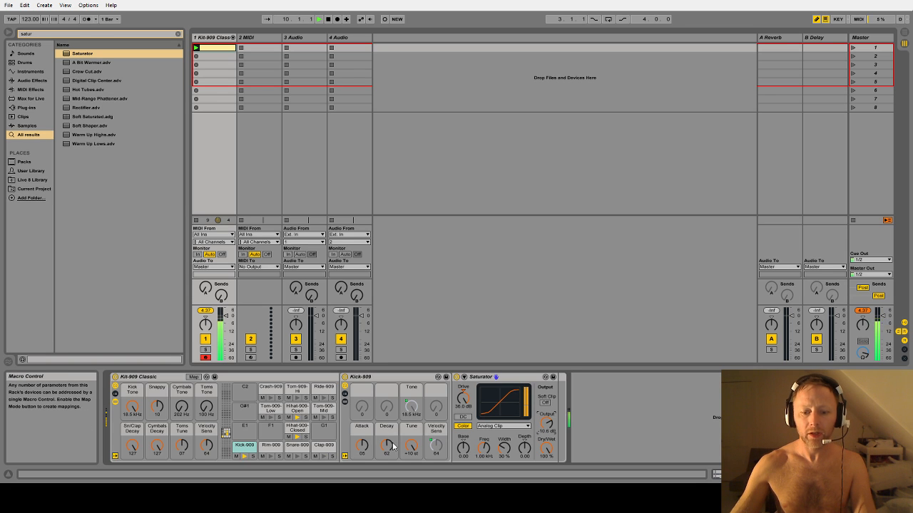
left_click_drag(392, 442, 392, 461)
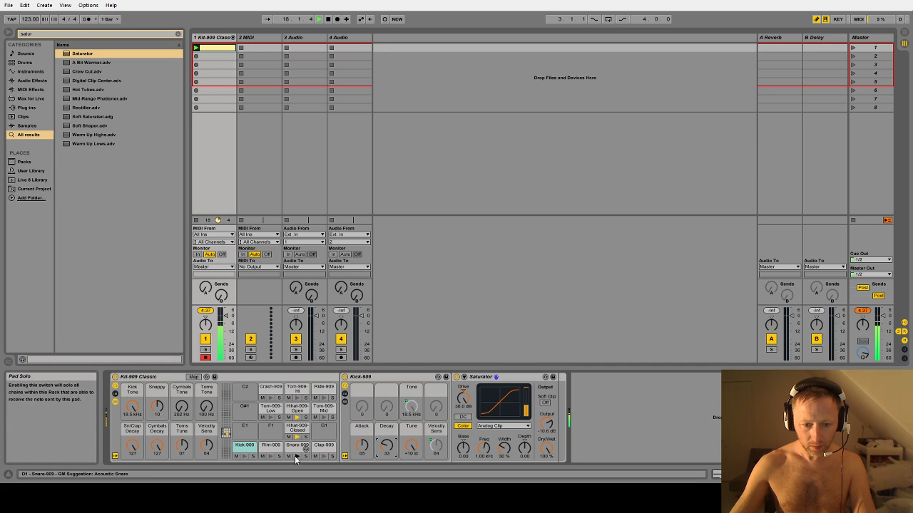
left_click(236, 456)
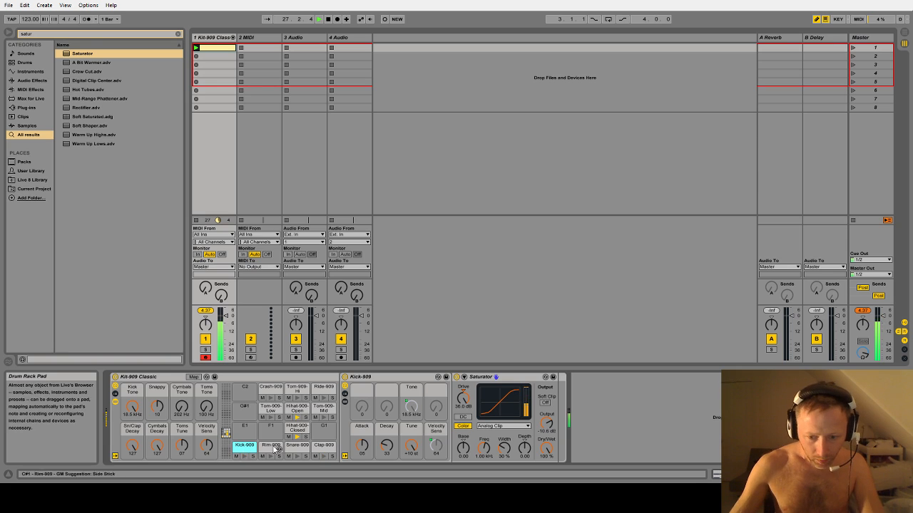
- Compare the kick with Saturator on and off, leave Saturator deactivated, and save the set
left_click(456, 376)
key("space")
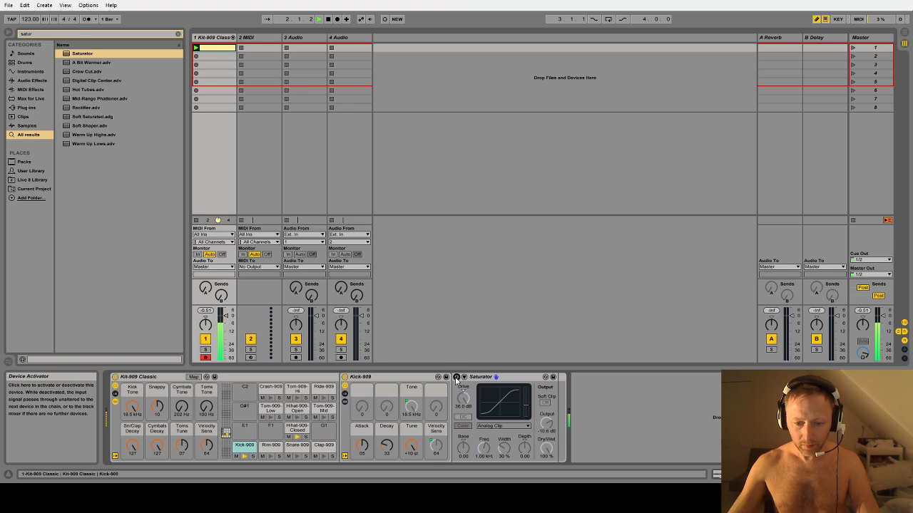
left_click(457, 377)
left_click(457, 376)
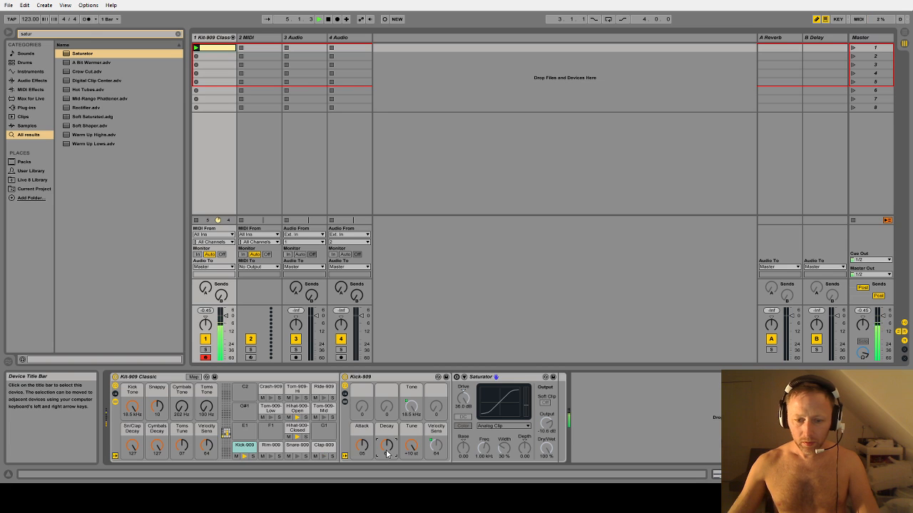
key("ctrl+s")
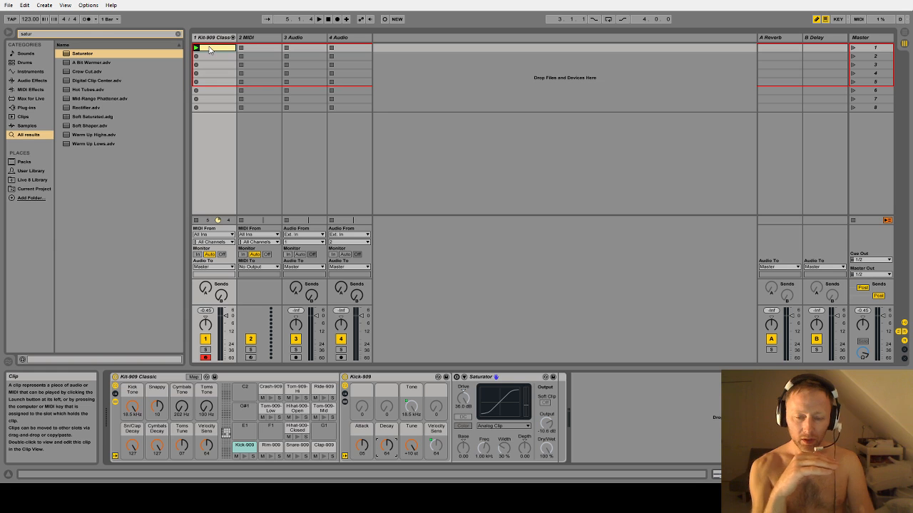
- Reopen the drum clip's notes and, during playback, shorten its loop length to two beats and finally to one beat
double_click(209, 48)
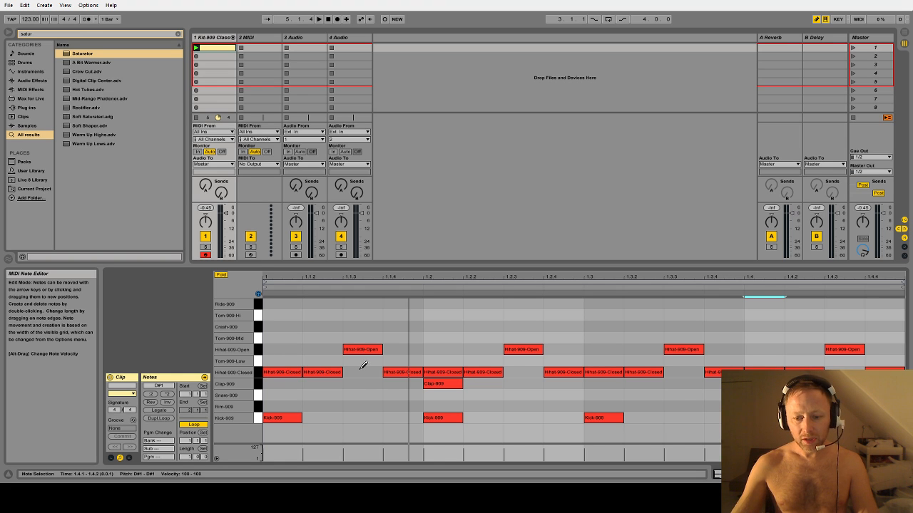
key("space")
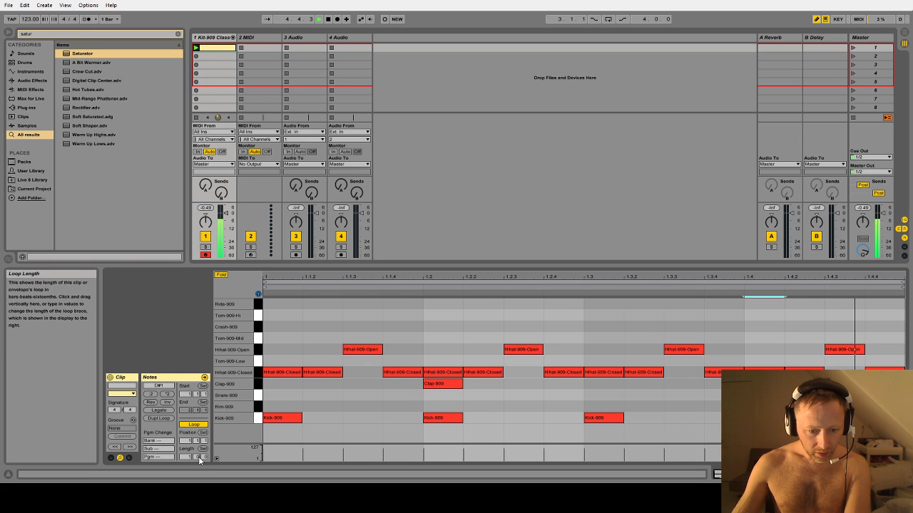
left_click_drag(198, 457, 199, 460)
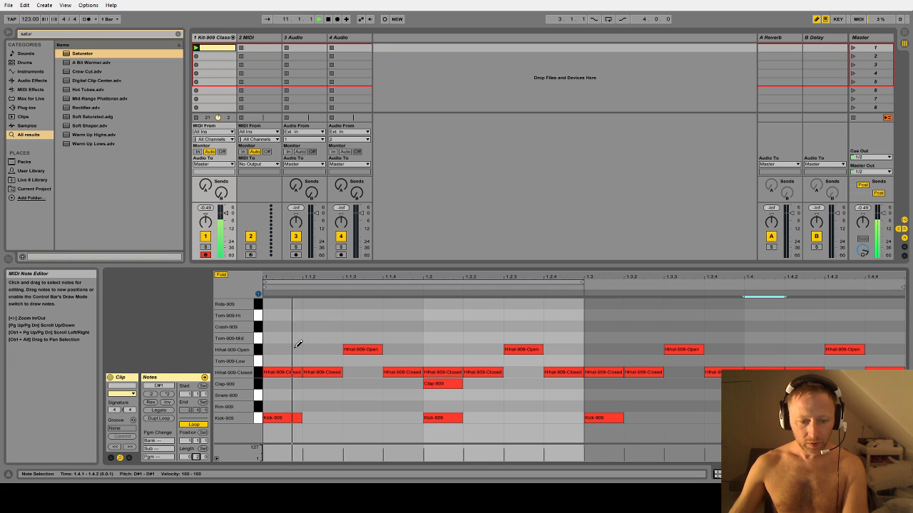
key("Down")
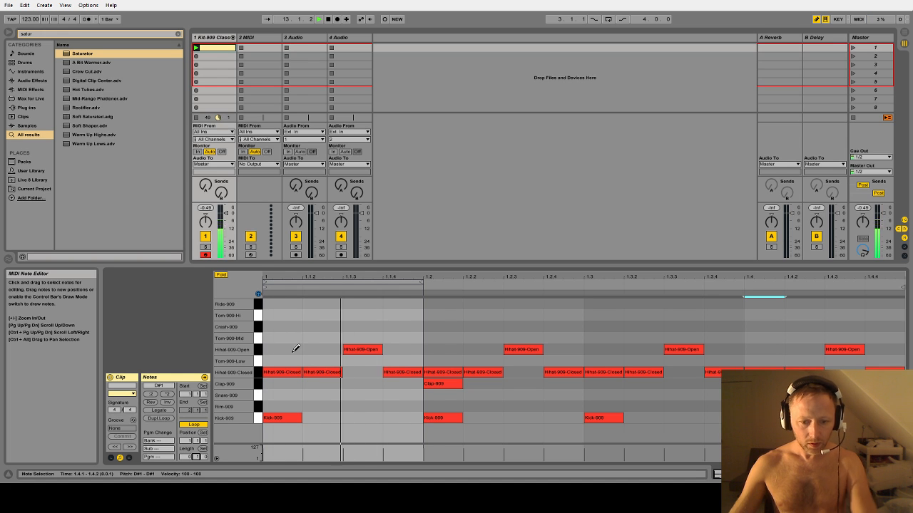
- Save the set, and with draw mode off, halve the length of the three closed hi-hats in the first beat
key("ctrl+s")
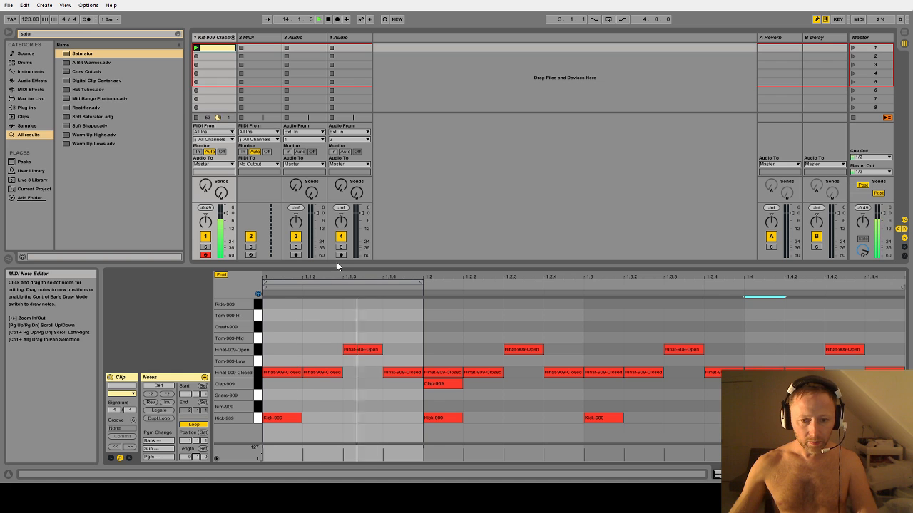
left_click_drag(341, 276, 428, 304)
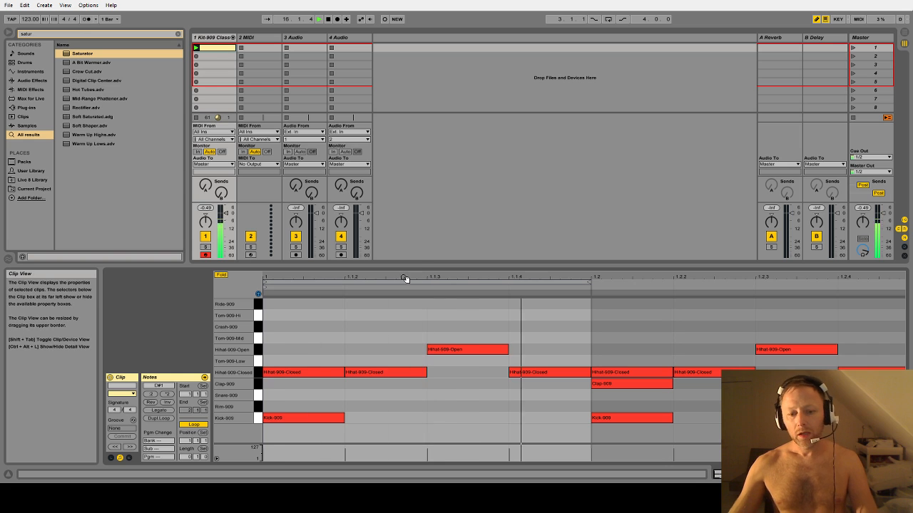
key("space")
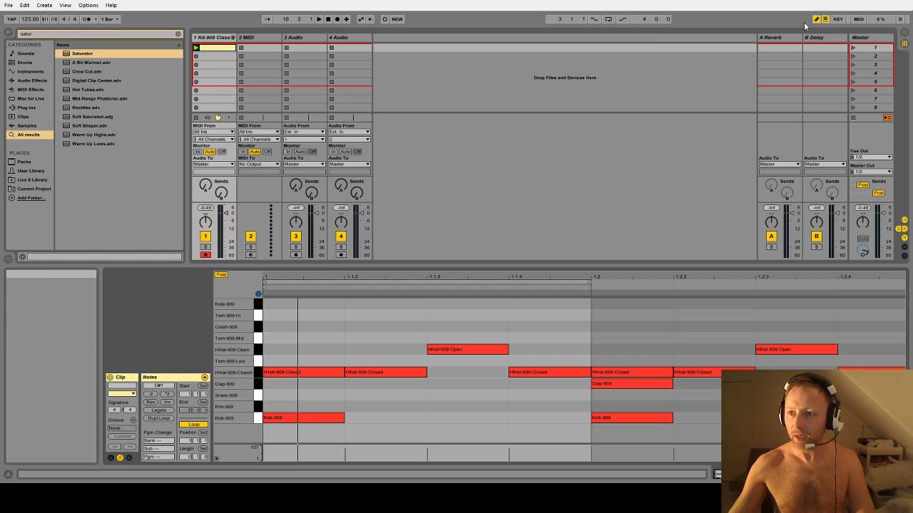
left_click(387, 342)
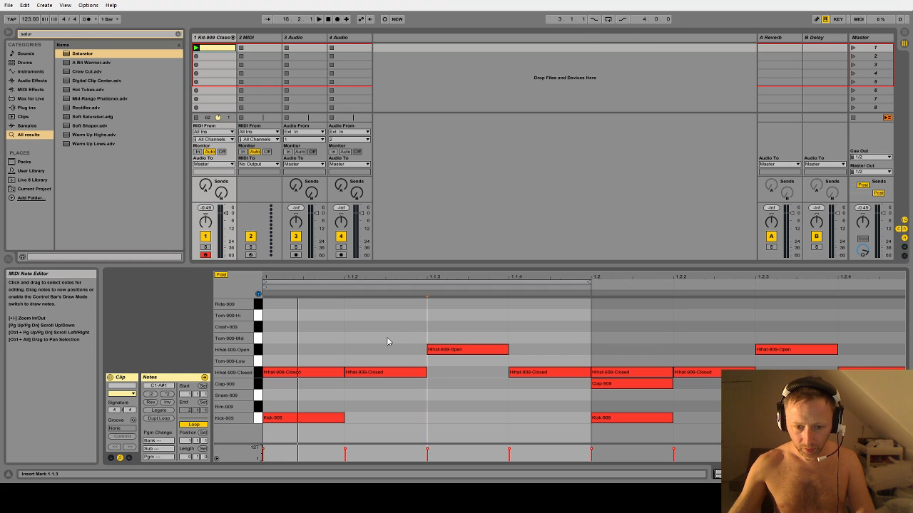
key("space")
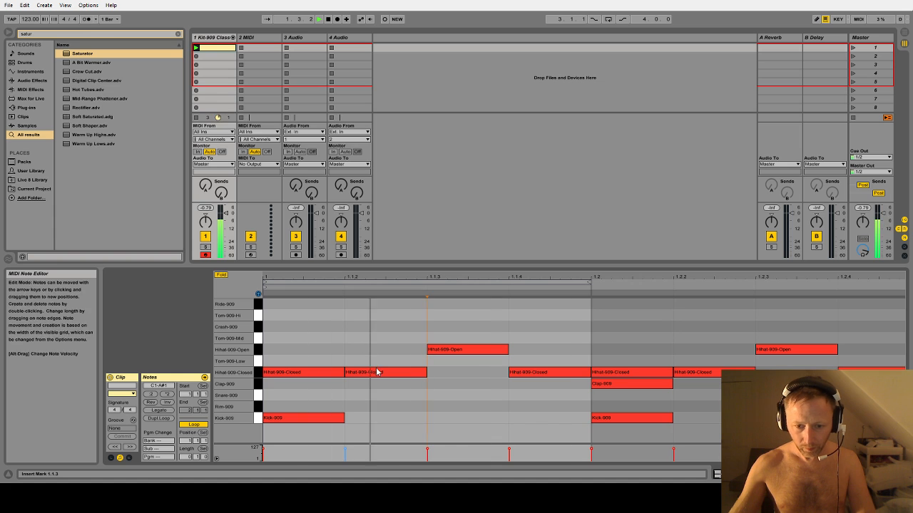
left_click(357, 360)
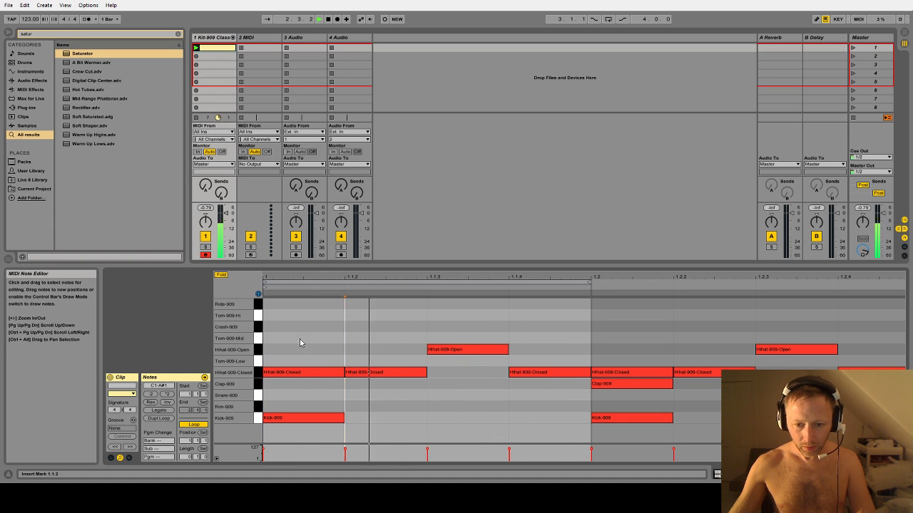
left_click_drag(312, 362, 530, 392)
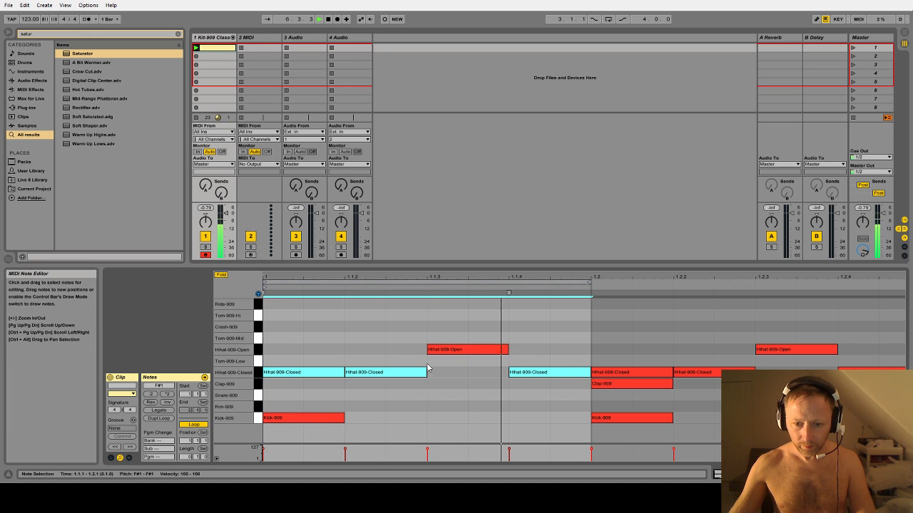
left_click_drag(428, 372, 385, 372)
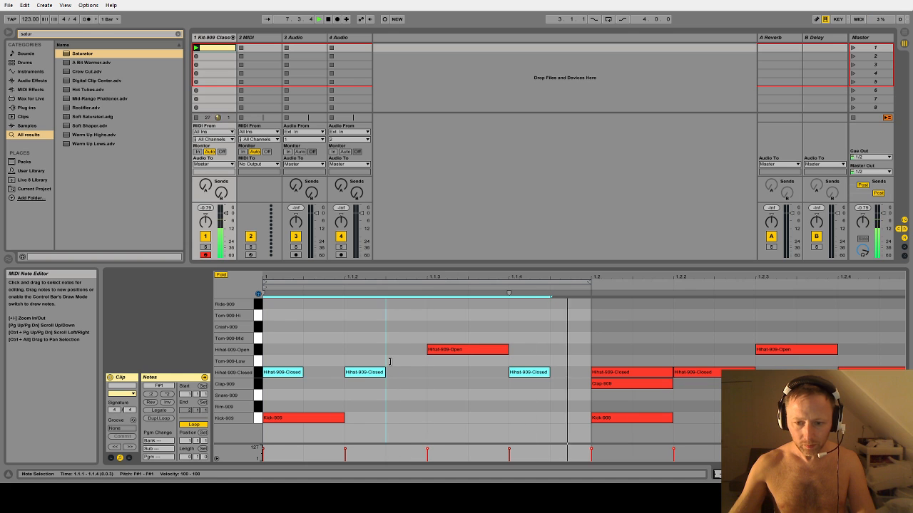
left_click(385, 361)
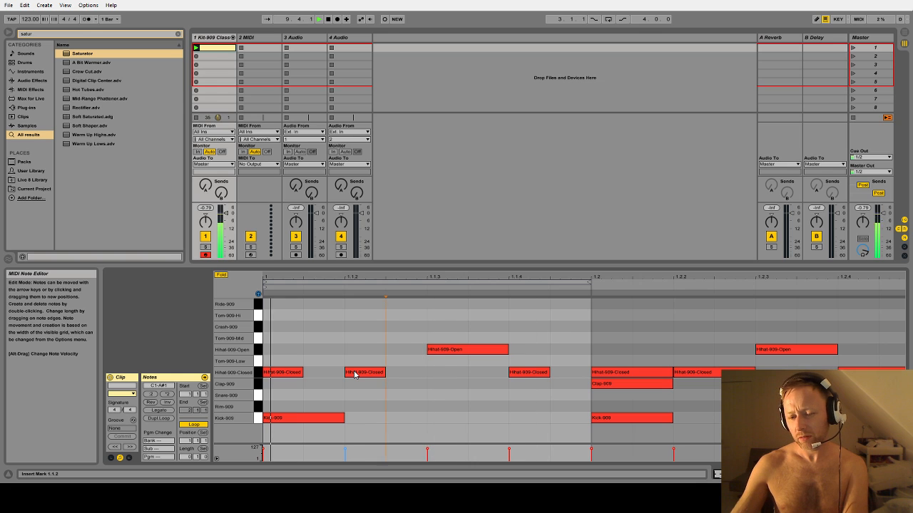
- Delay the first beat's second and third closed hi-hats by a 1/64 note, comparing them with straight timing during playback
left_click_drag(354, 373, 369, 381)
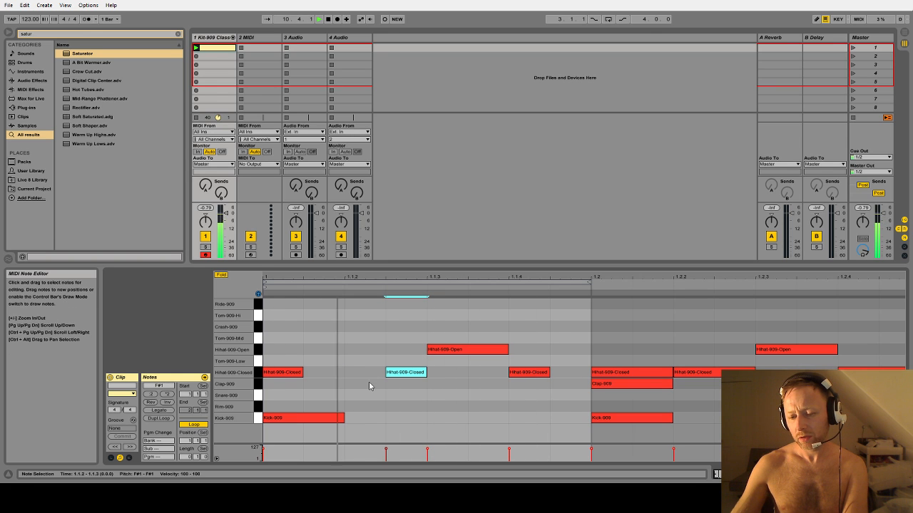
key("Left")
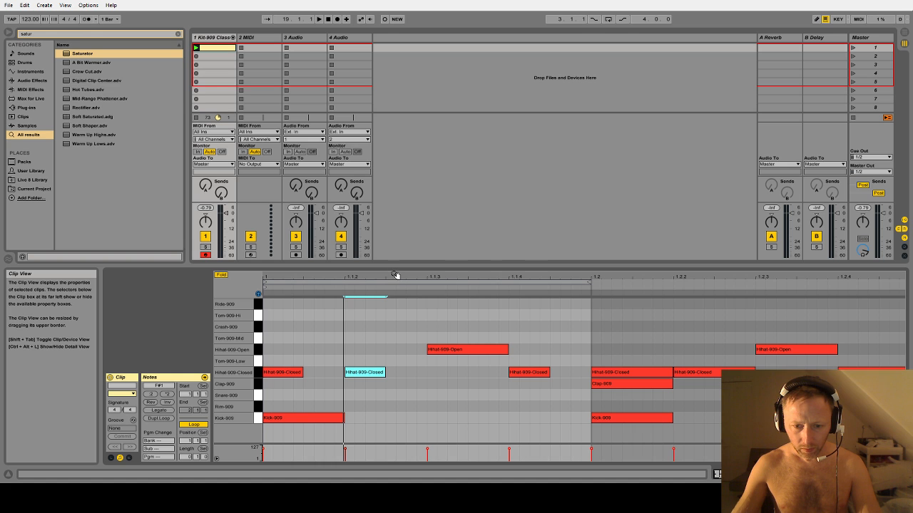
left_click_drag(364, 276, 335, 269)
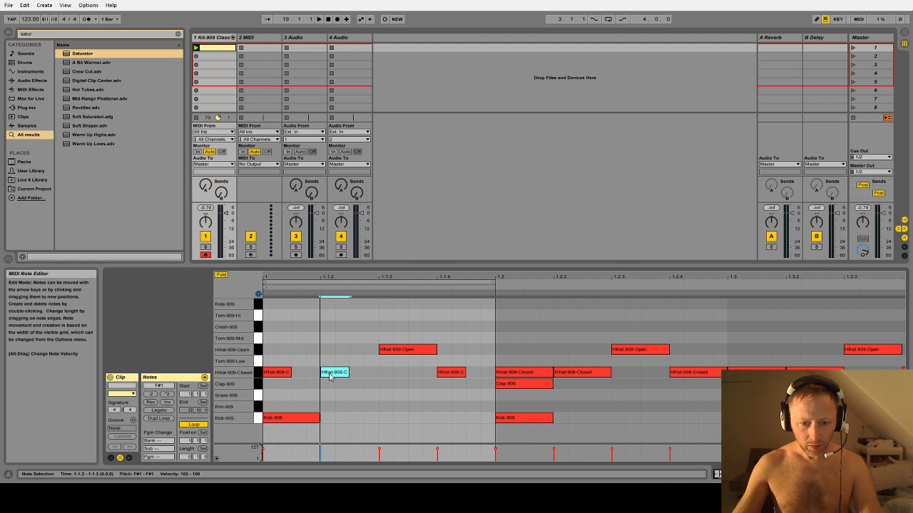
left_click_drag(330, 378, 342, 377)
key("space")
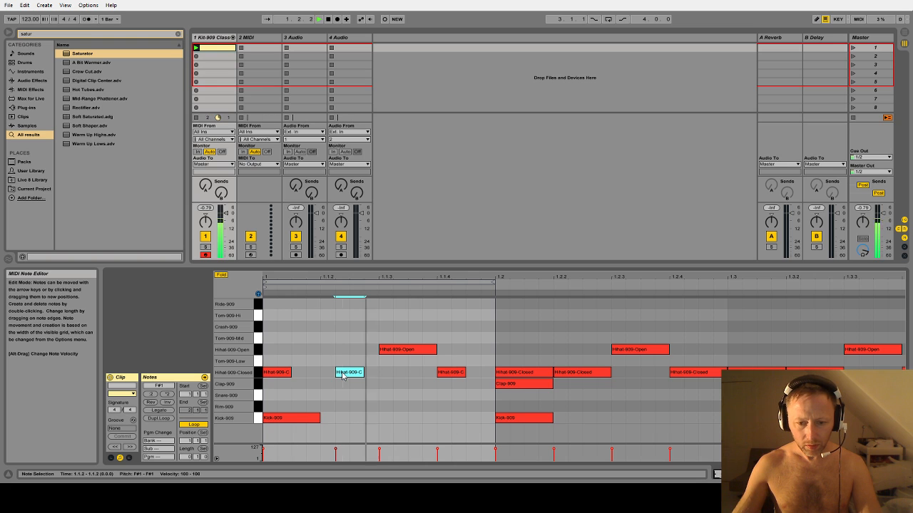
left_click_drag(443, 373, 463, 381)
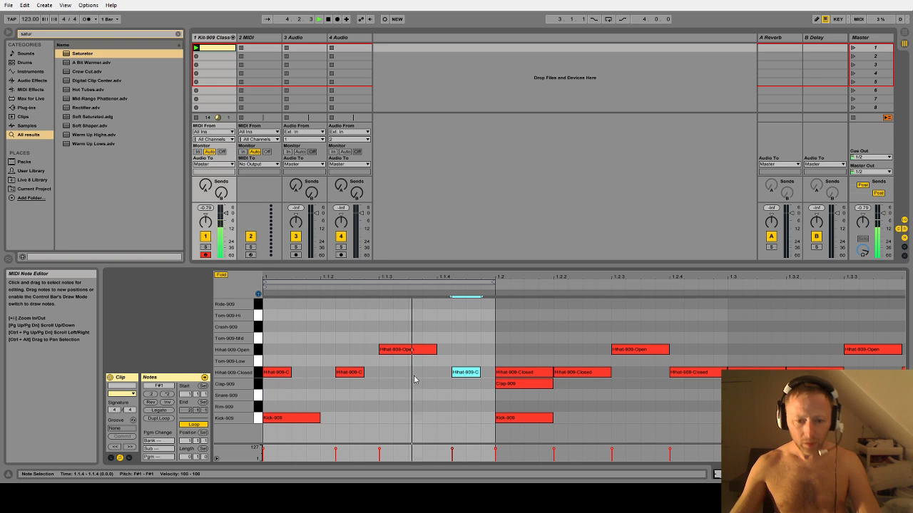
left_click_drag(346, 395, 456, 370)
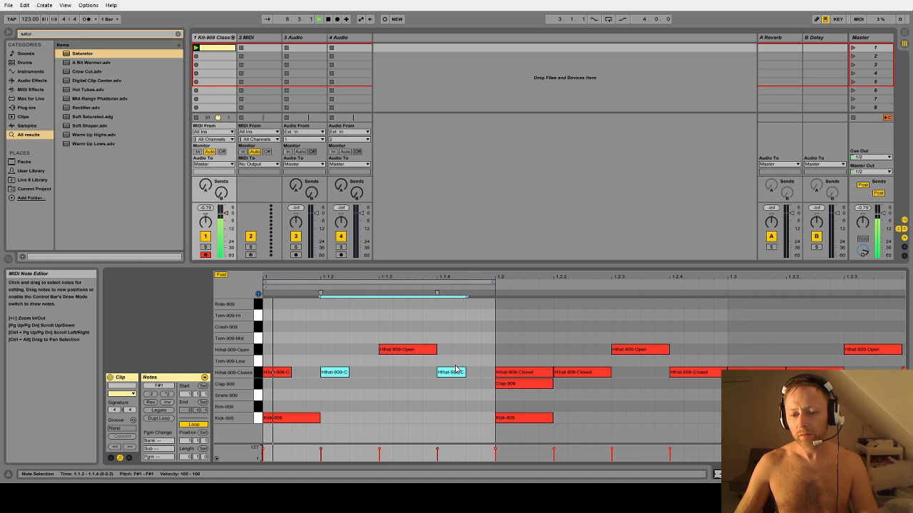
key("Right")
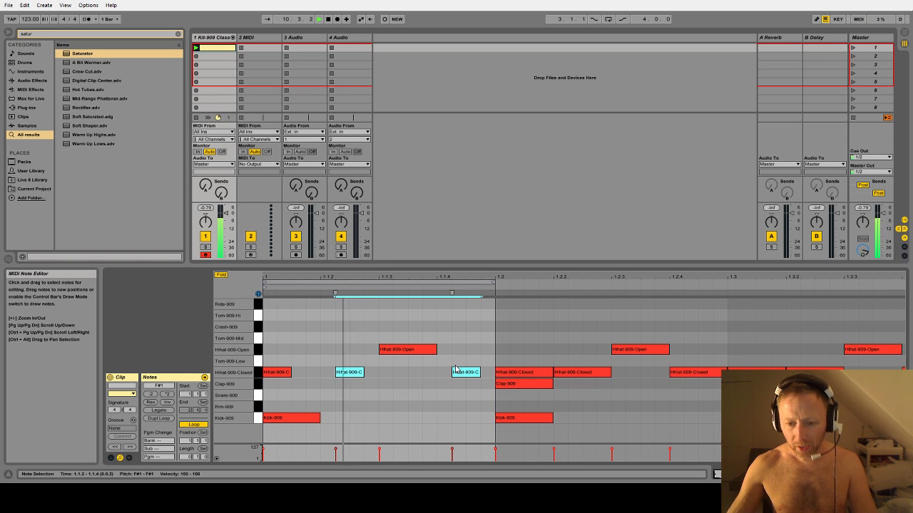
left_click(522, 340)
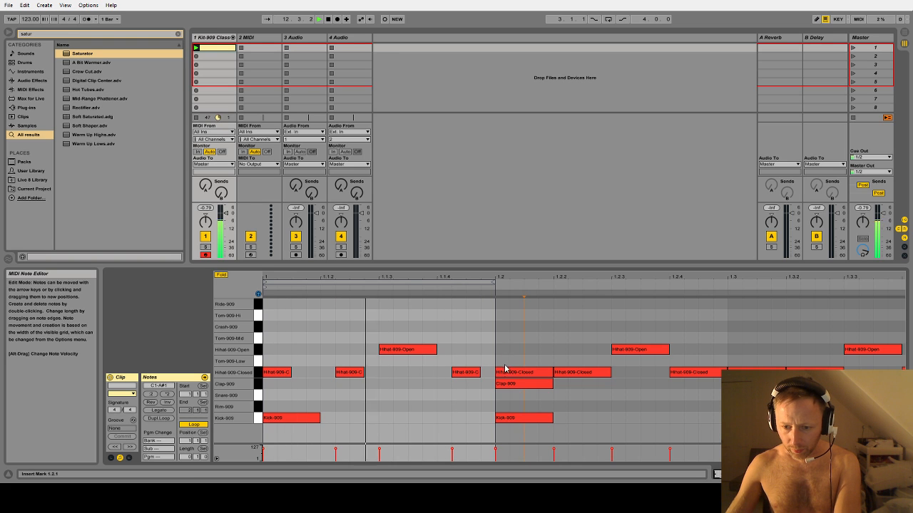
- Replace the second beat's closed hi-hats with a copy of the first beat's shortened, swung hats, and extend the loop to two beats
left_click_drag(507, 362, 679, 378)
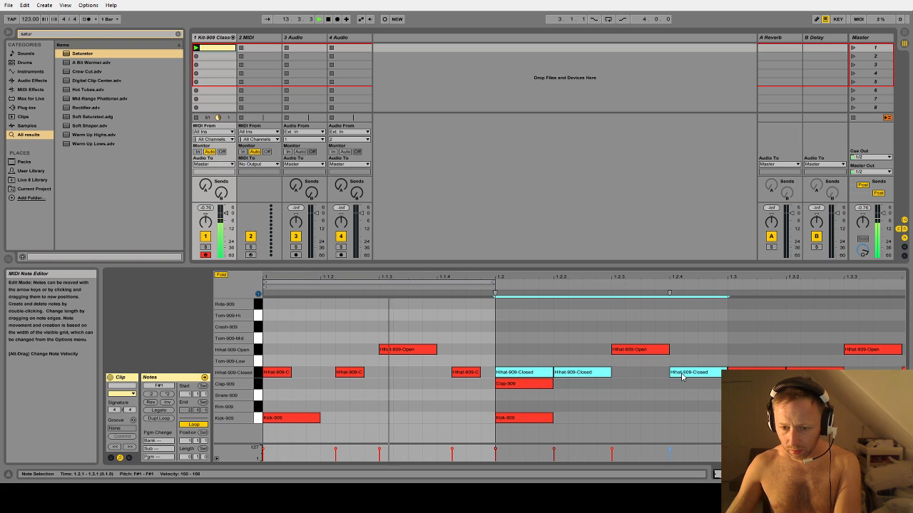
key("Delete")
mouse_move(500, 365)
left_mouse_down()
mouse_move(274, 372)
mouse_move(505, 376)
left_mouse_up()
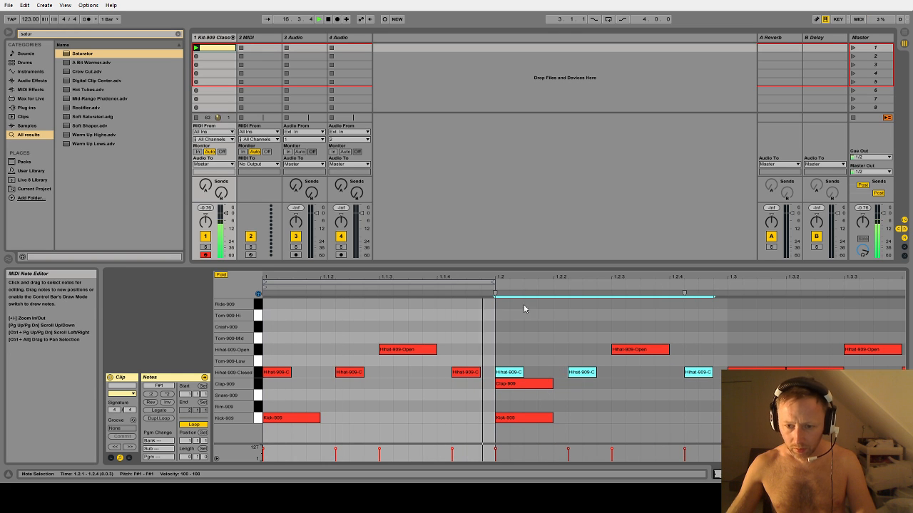
left_click_drag(198, 457, 197, 450)
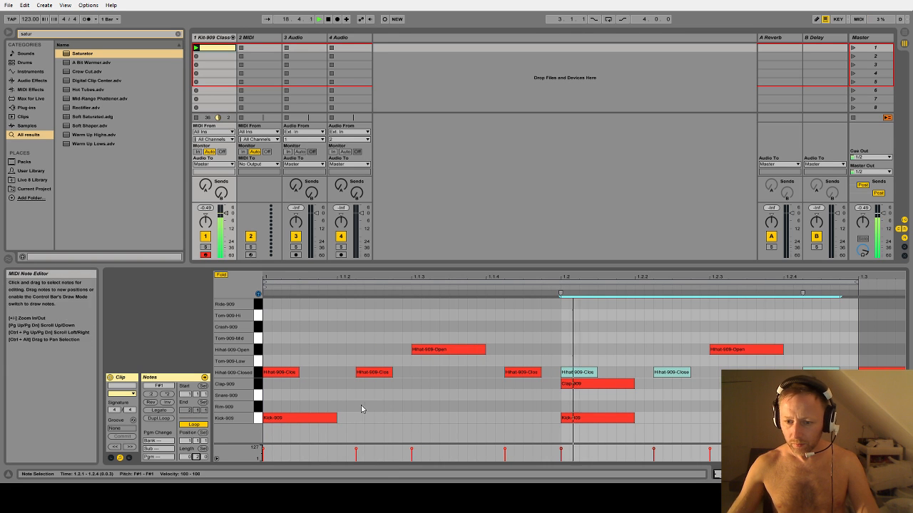
- During playback, compare the four off-beat closed hi-hats on the grid and delayed by 1/64 and 1/32, leaving them 1/64 late
left_click(420, 346)
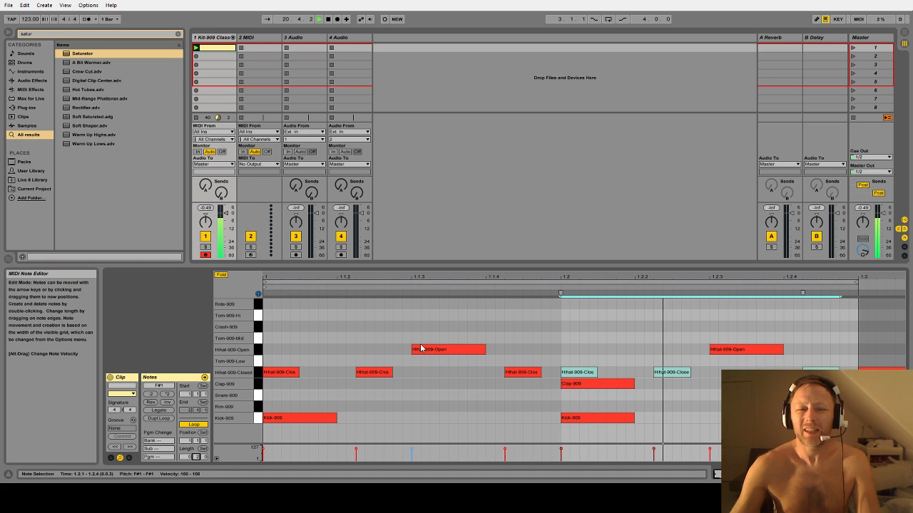
left_click(430, 383)
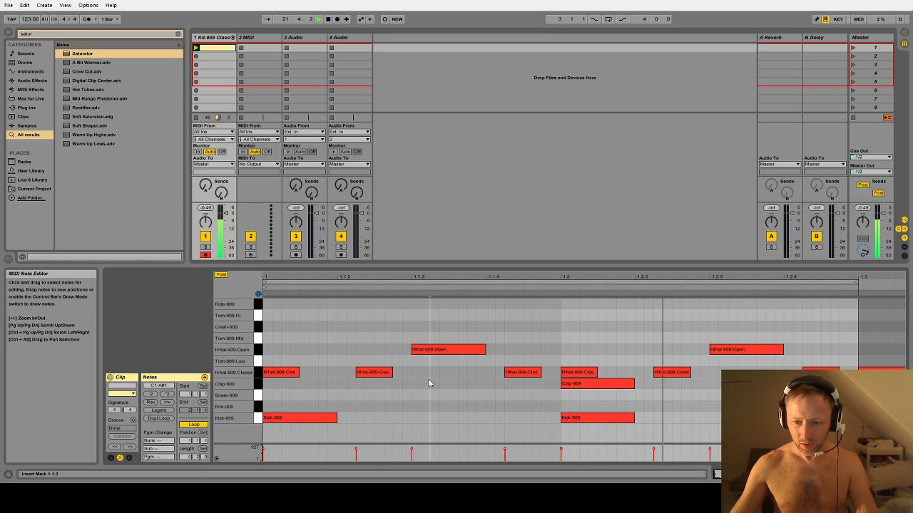
left_click_drag(372, 390, 436, 373)
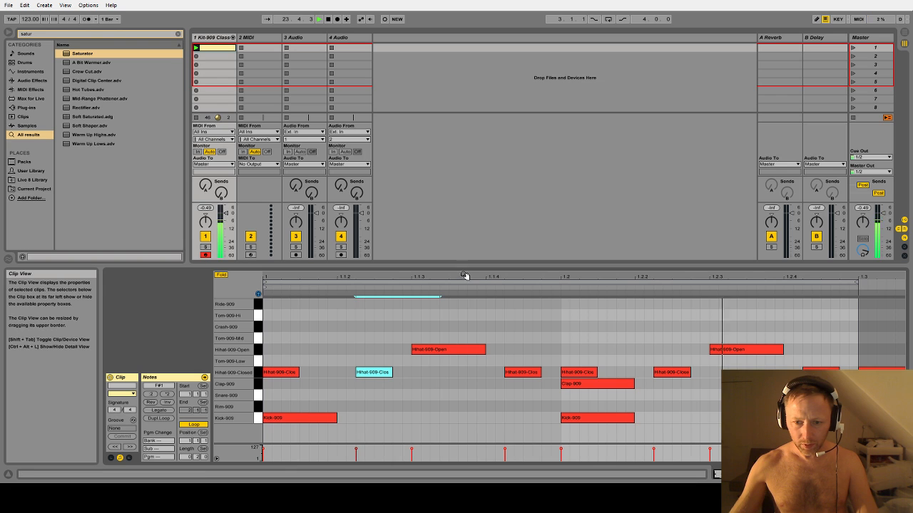
left_click_drag(464, 275, 406, 277)
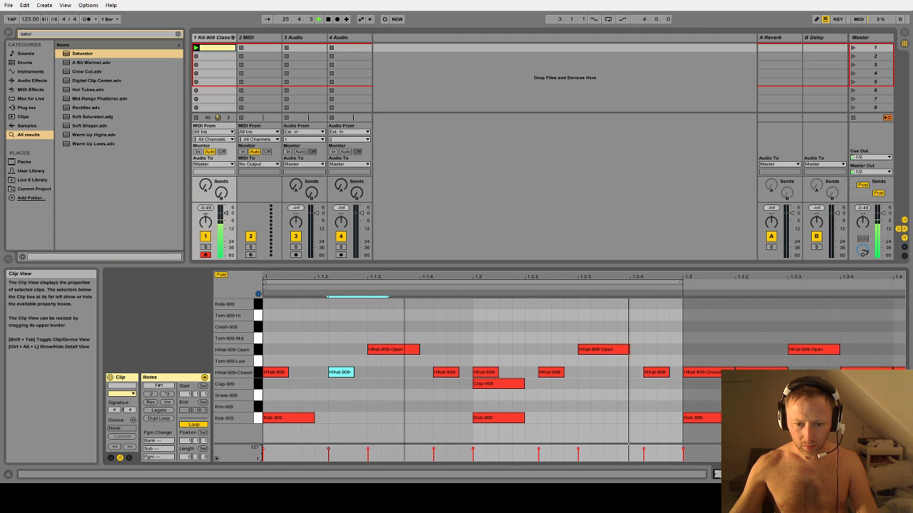
left_click(363, 378)
left_click(347, 374)
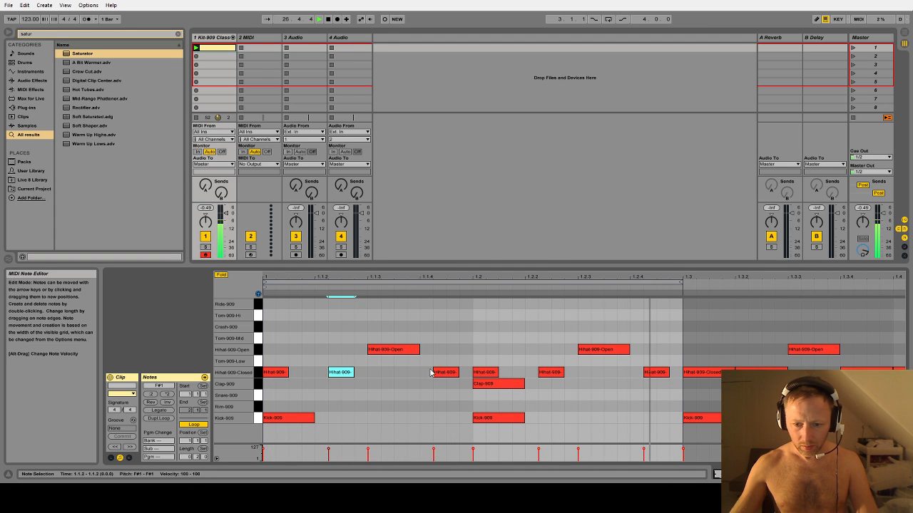
left_click(443, 374, "shift")
left_click(551, 372, "shift")
left_click(649, 373, "shift")
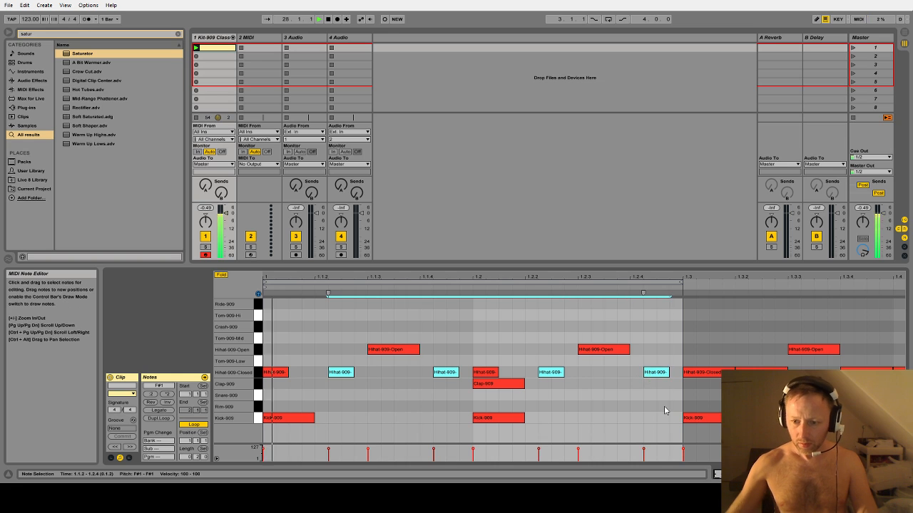
key("Left")
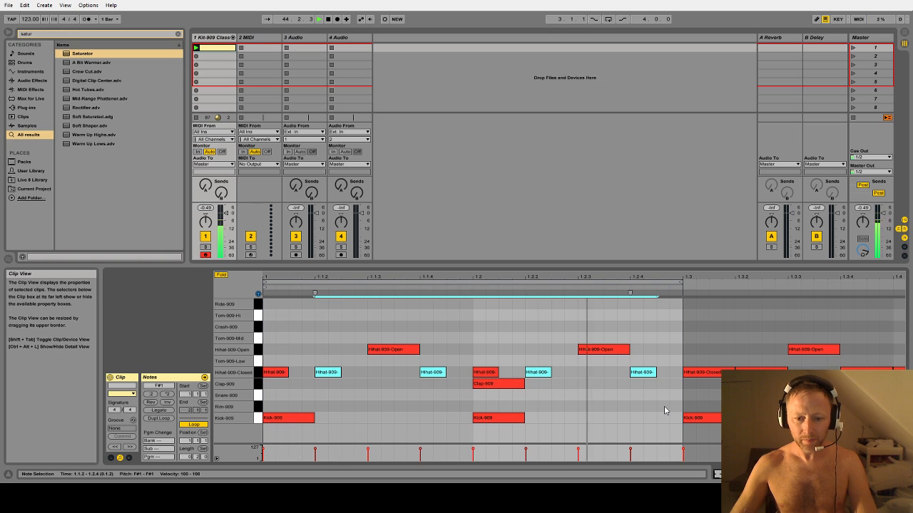
key("Right")
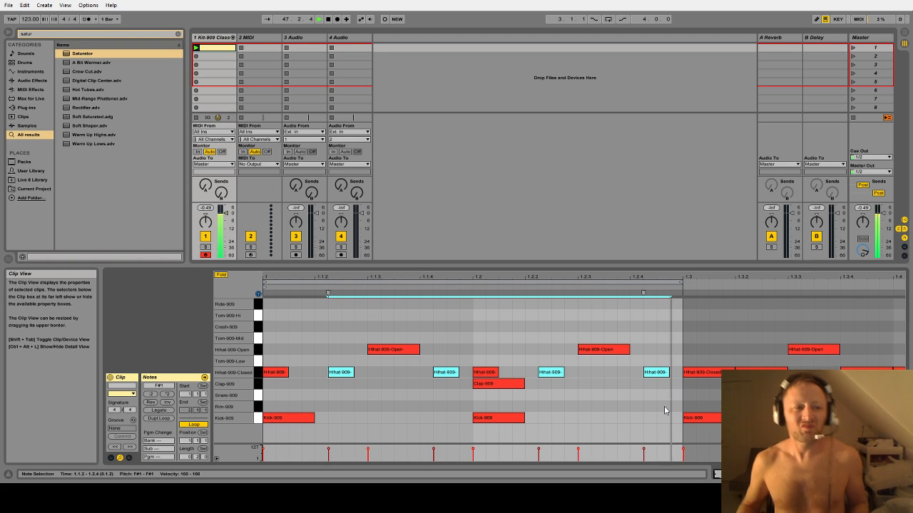
key("Left")
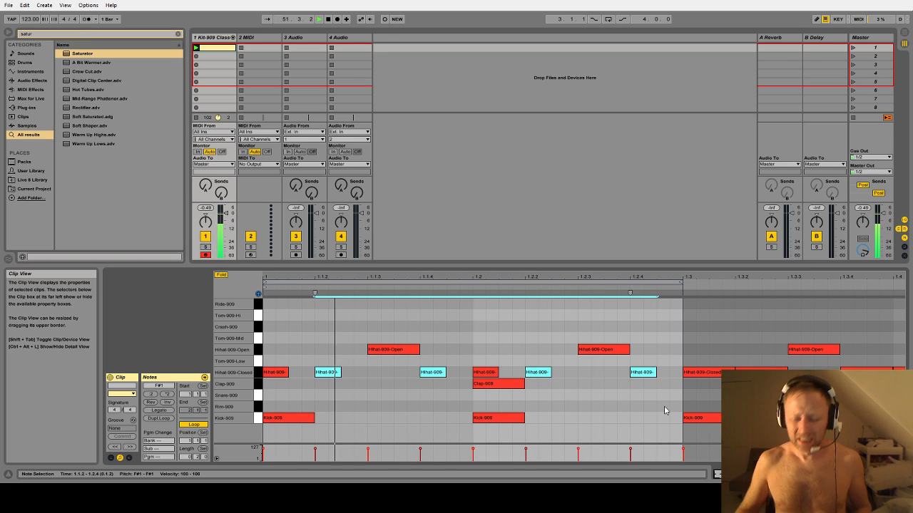
key("Right")
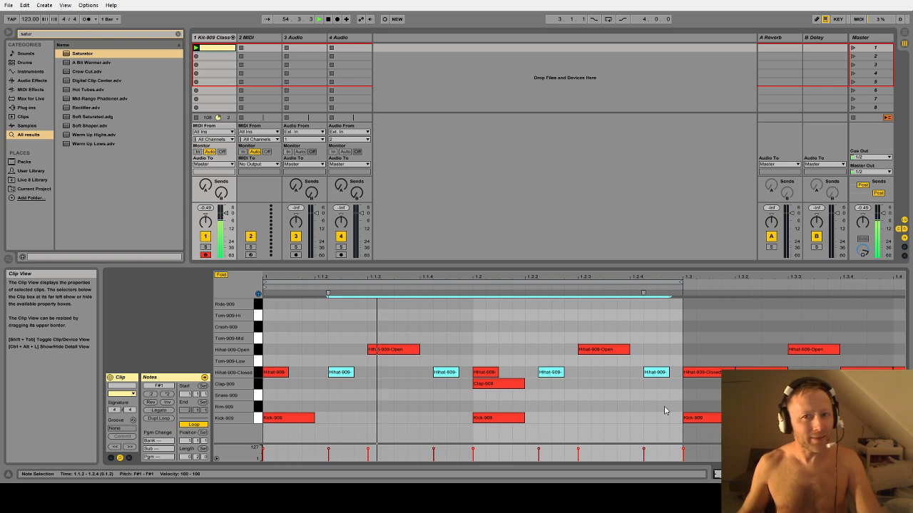
key("Right")
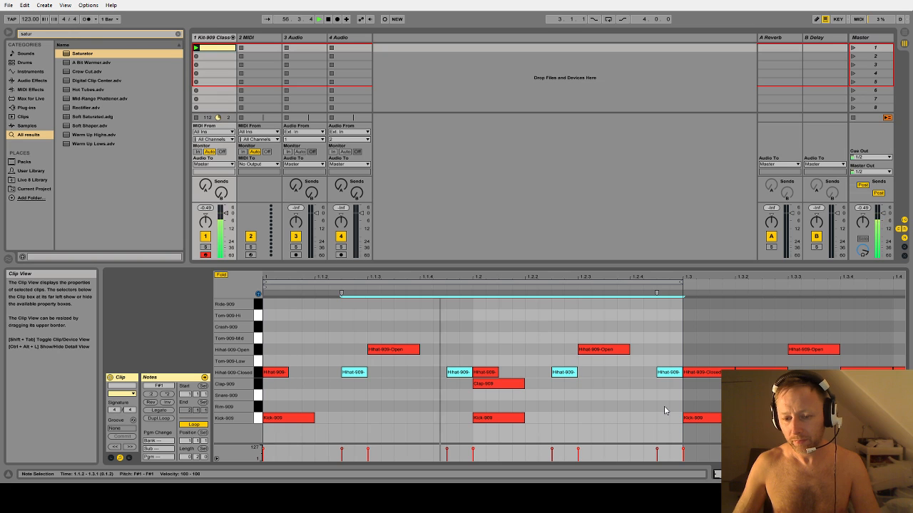
key("Left")
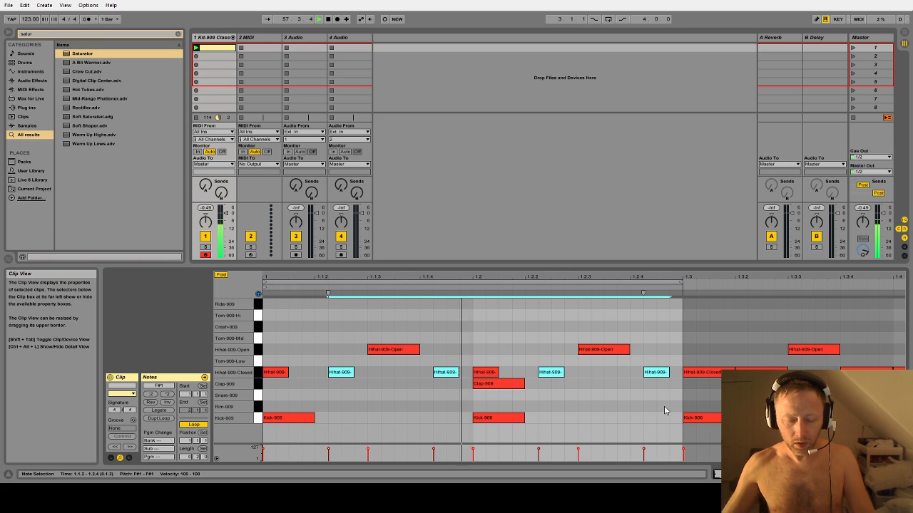
- Save the set, restart playback of the two-beat loop, and deselect the closed hi-hats
key("ctrl+s")
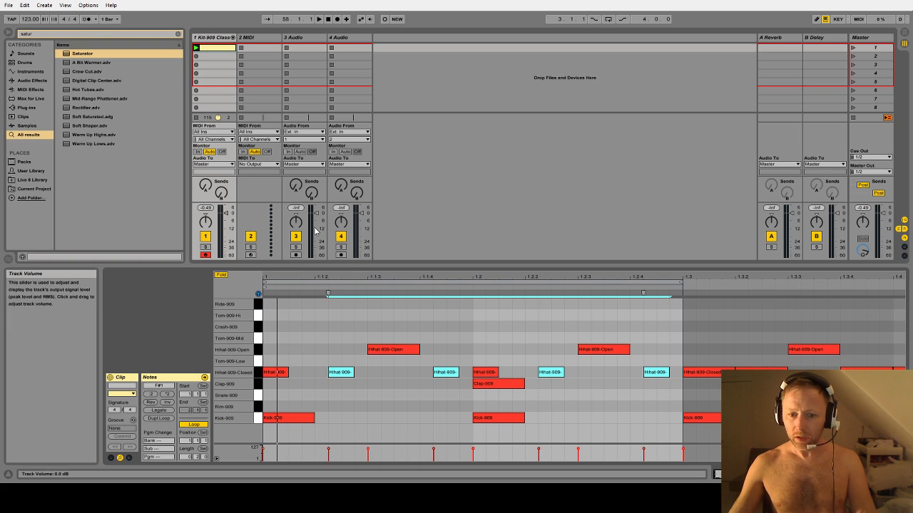
key("space")
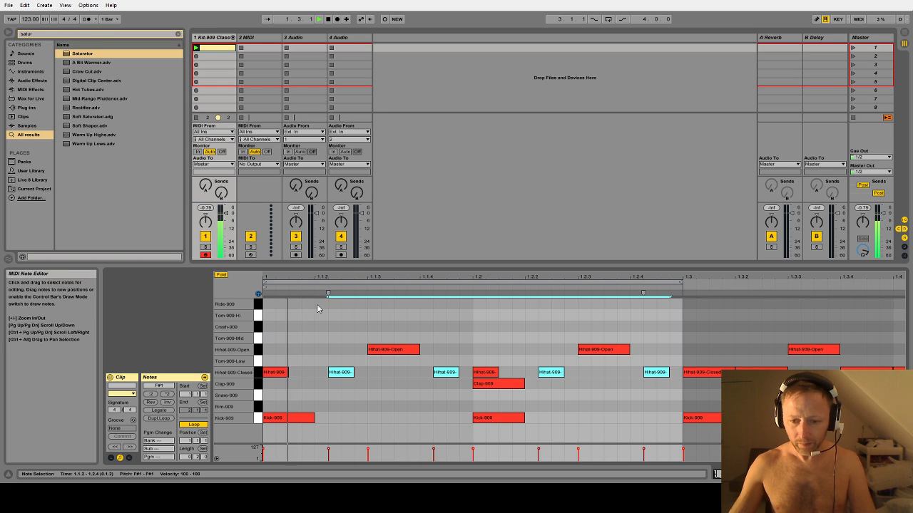
left_click(367, 326)
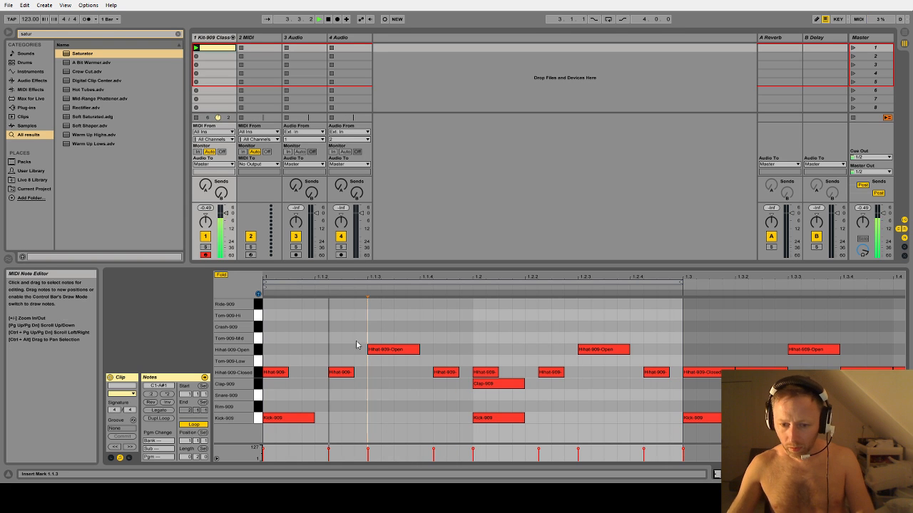
- Try removing the first closed hi-hat of the first beat while the loop plays, and undo the deletion
left_click(328, 337)
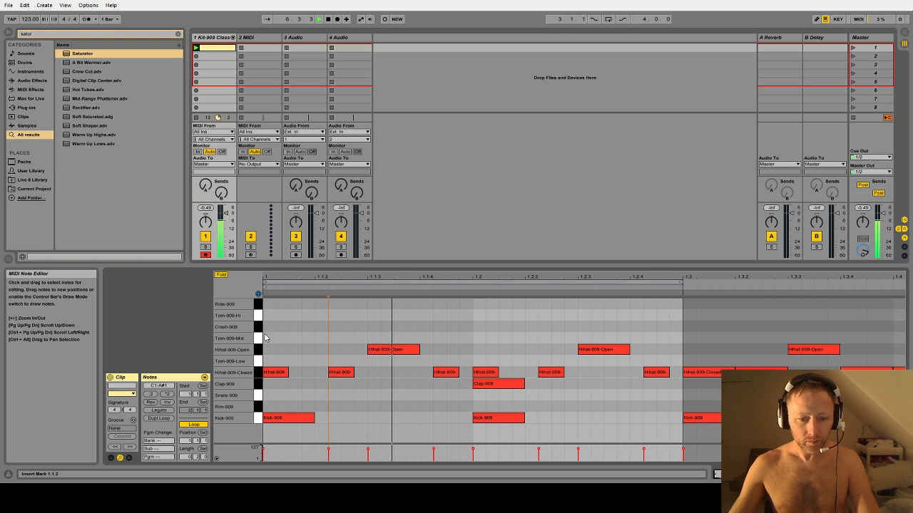
left_click(277, 373)
key("Delete")
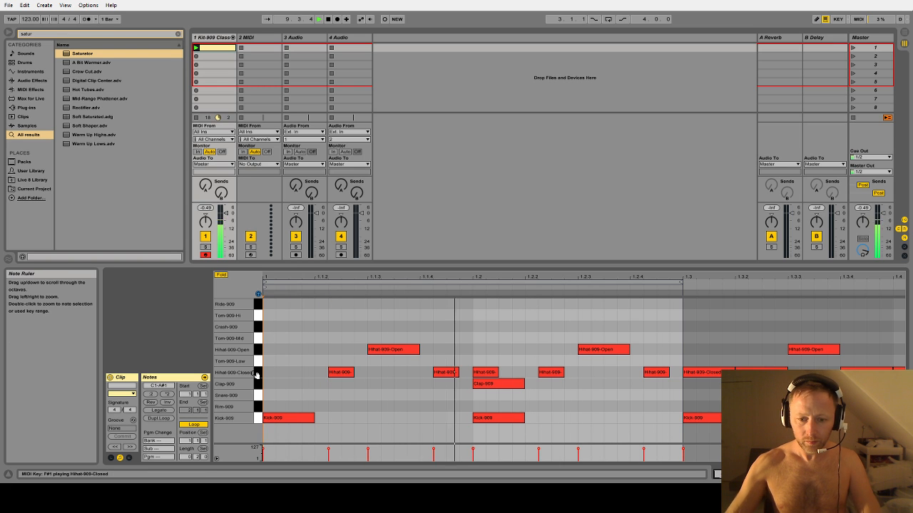
key("ctrl+z")
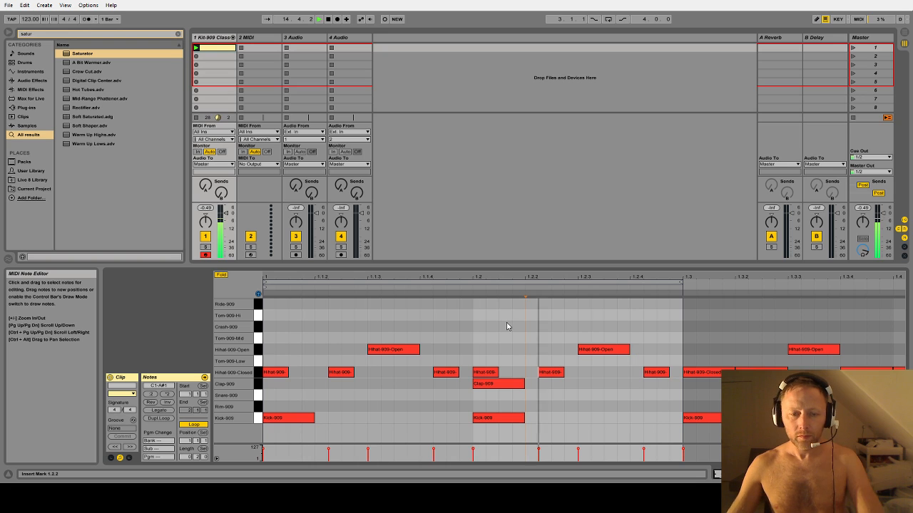
- Restart playback of the loop and show the 909 kit's devices instead of the clip's notes
key("space")
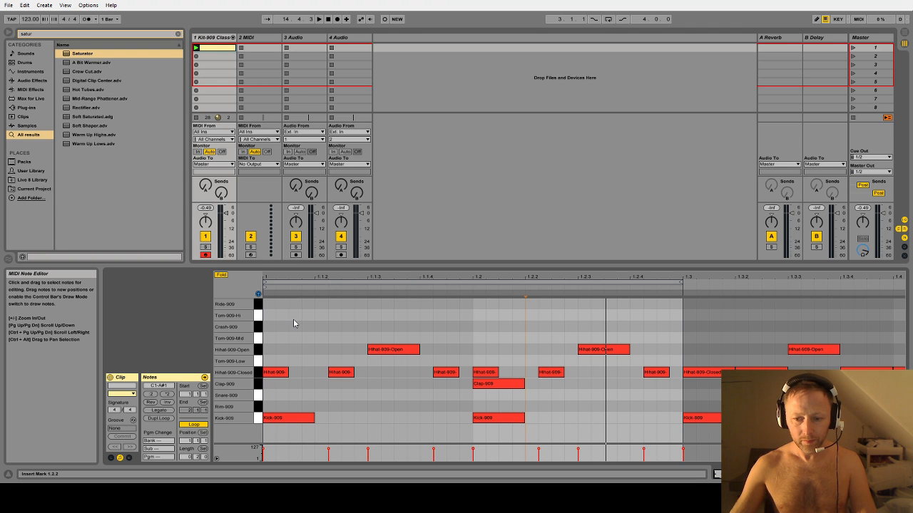
key("space")
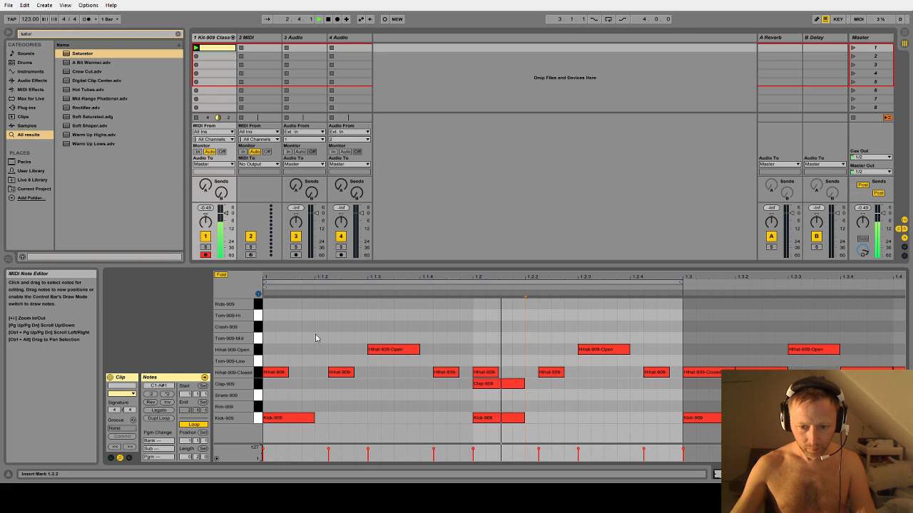
key("Tab")
key("Tab")
key("shift+Tab")
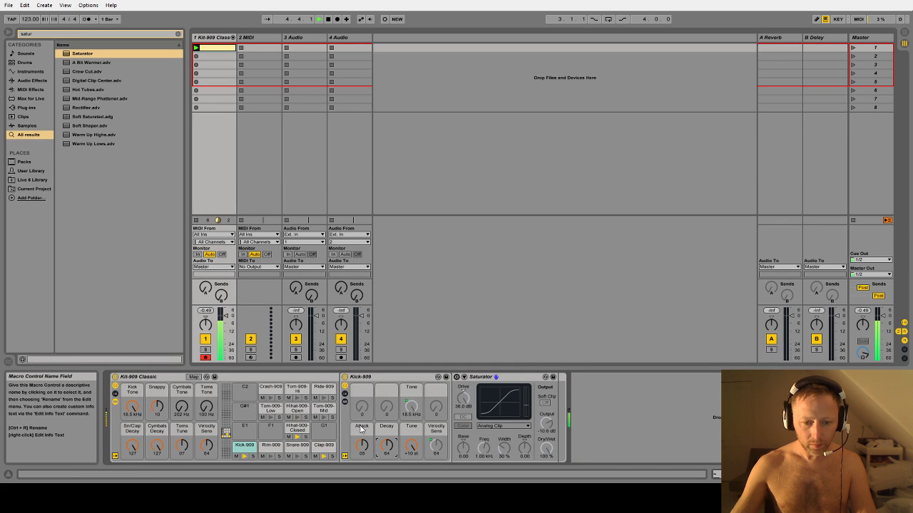
- Unfold the kit's chains in the mixer, and fade the closed hi-hat chain down to silence and back up to 0.0 dB
left_click(211, 40)
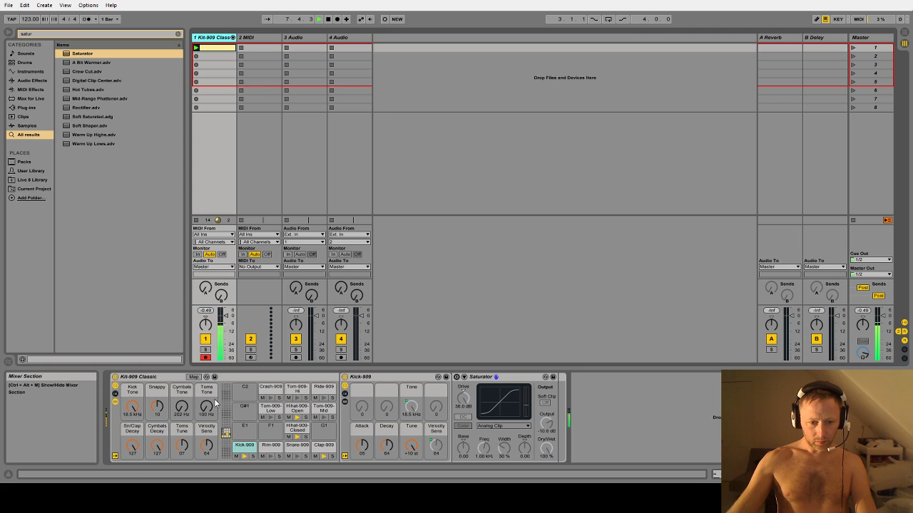
left_click(232, 37)
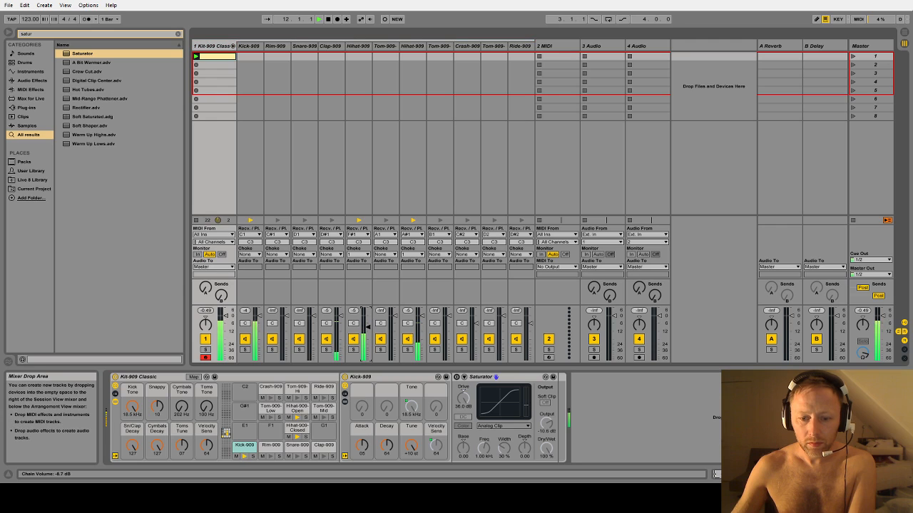
left_click_drag(366, 324, 365, 358)
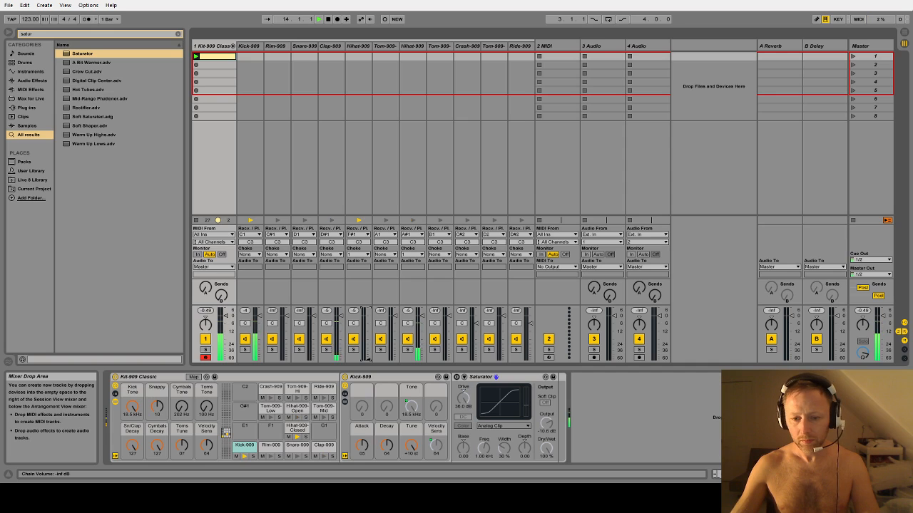
left_click_drag(365, 358, 366, 316)
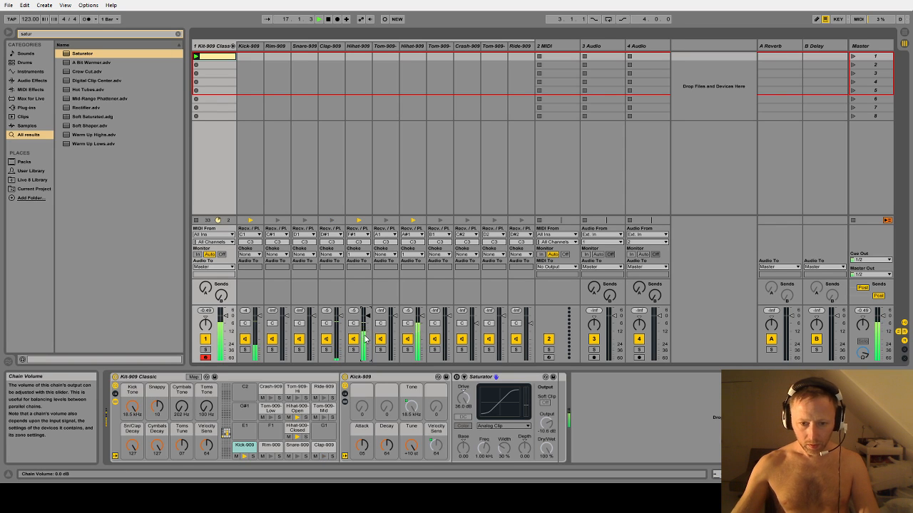
- Shorten the closed hi-hat's decay to 242 ms, comparing it with the long 3.50 s setting during playback
left_click(298, 430)
double_click(297, 432)
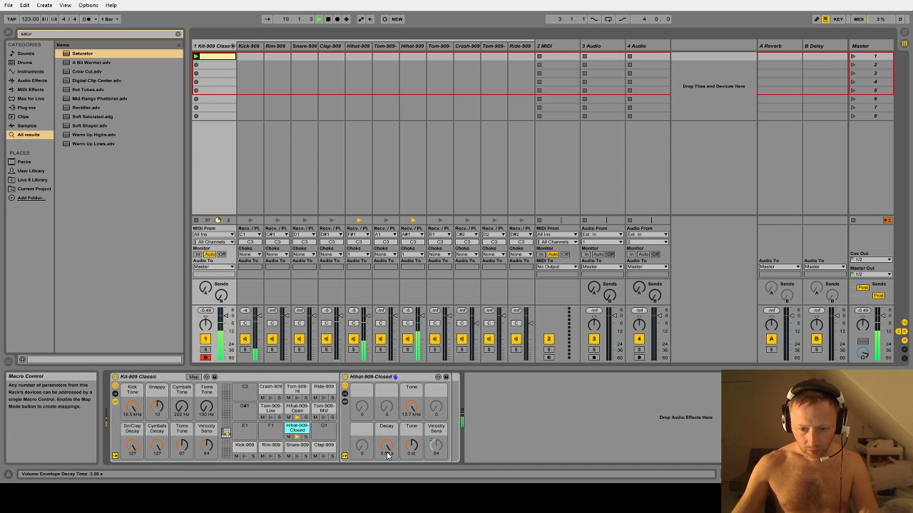
left_click_drag(386, 448, 386, 414)
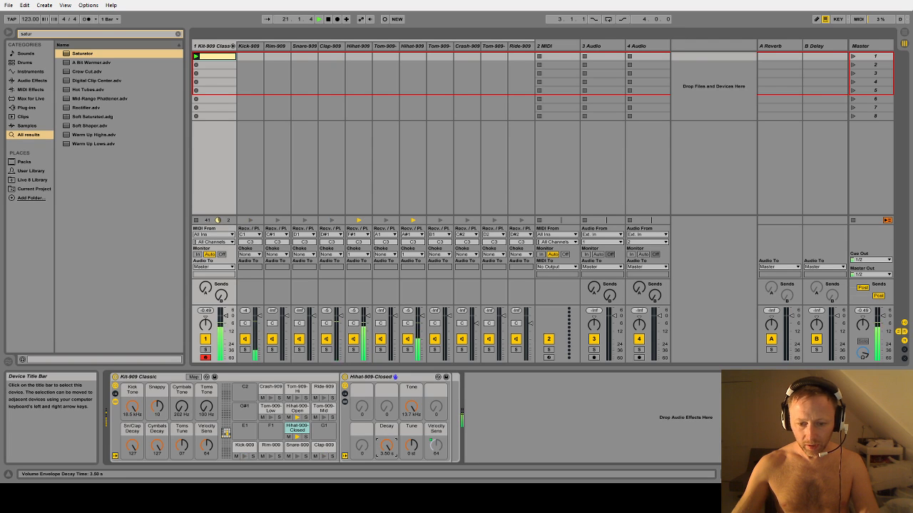
left_click_drag(387, 446, 386, 483)
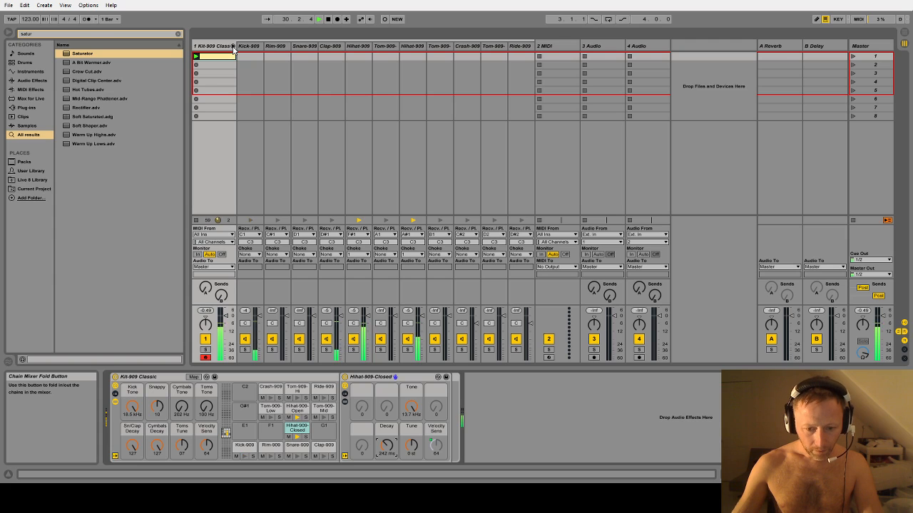
- Select the Clap-909 chain, try a browser search for "cap", and clear the search
left_click(323, 447)
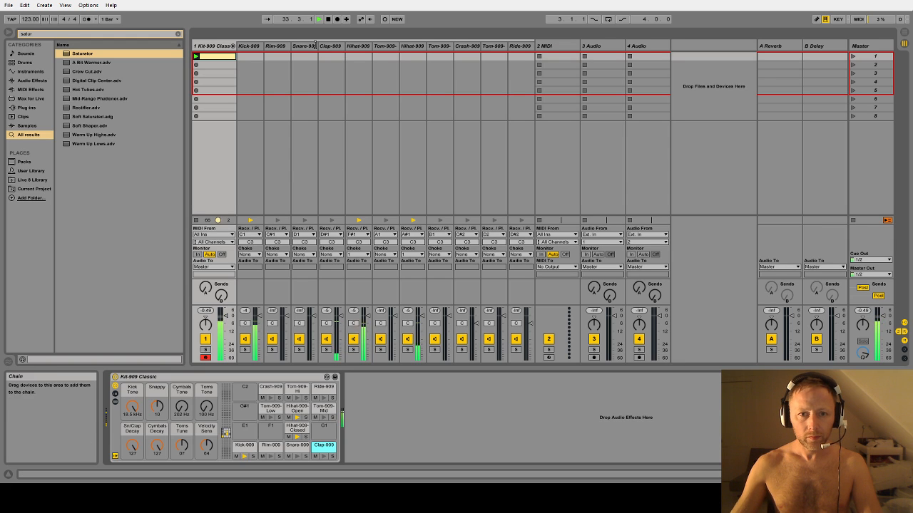
left_click(331, 46)
left_click(45, 33)
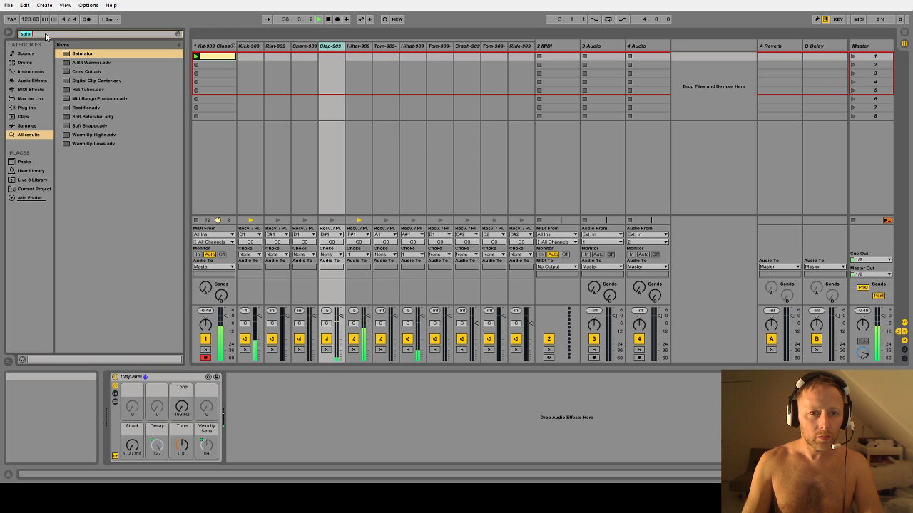
type("cap")
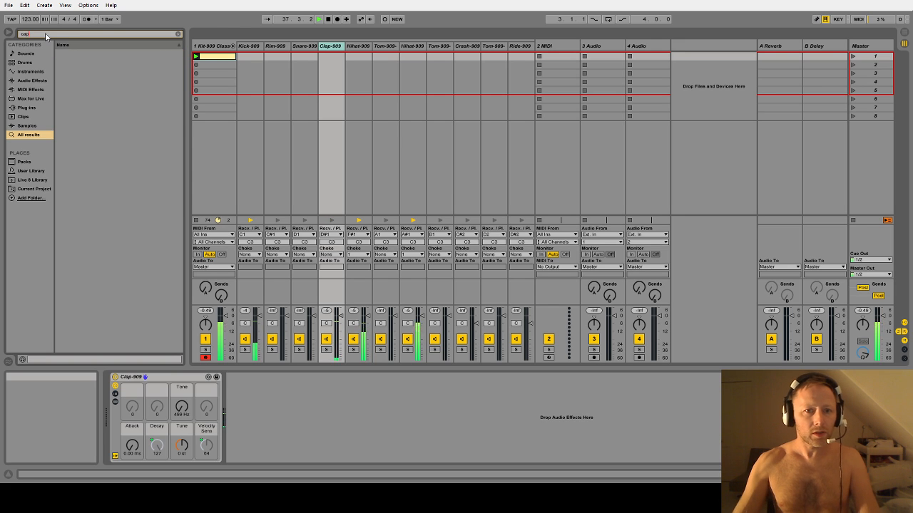
key("BackSpace")
key("BackSpace")
key("BackSpace")
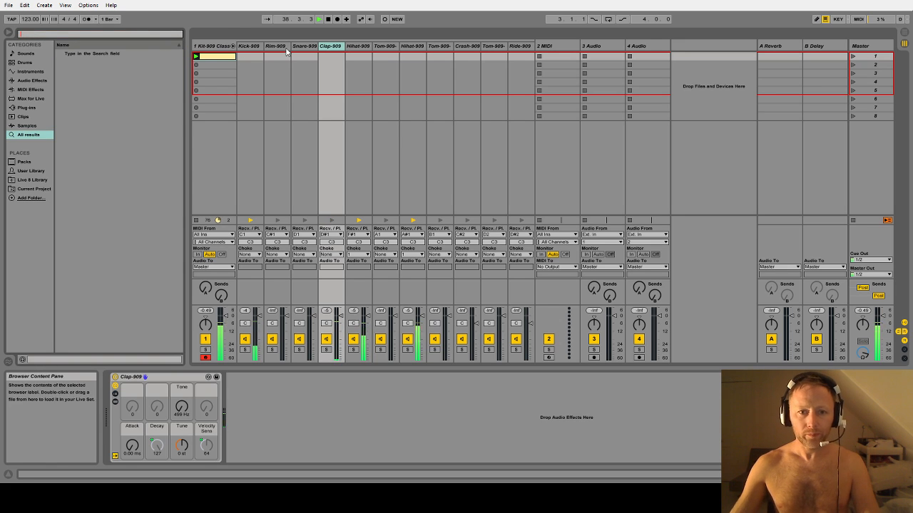
- Return to the clip's note editor and play the two-beat loop briefly
left_click(323, 46)
key("shift+Tab")
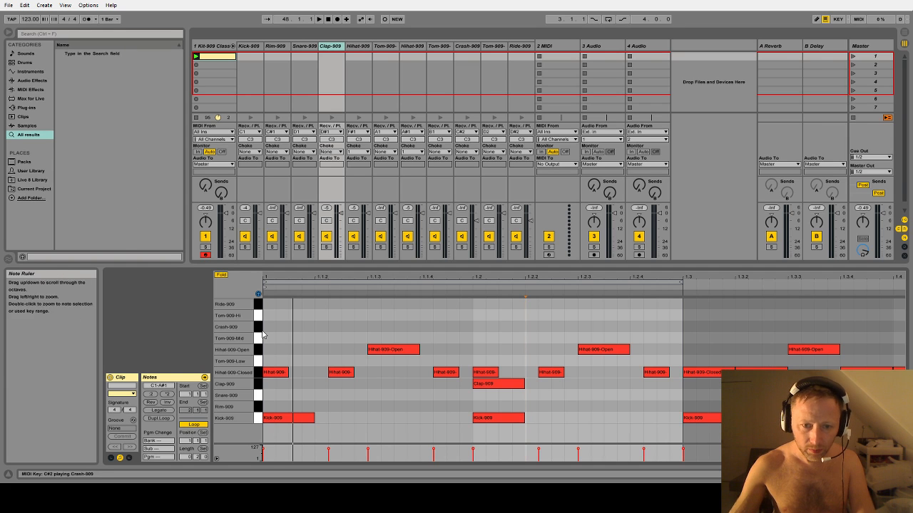
key("space")
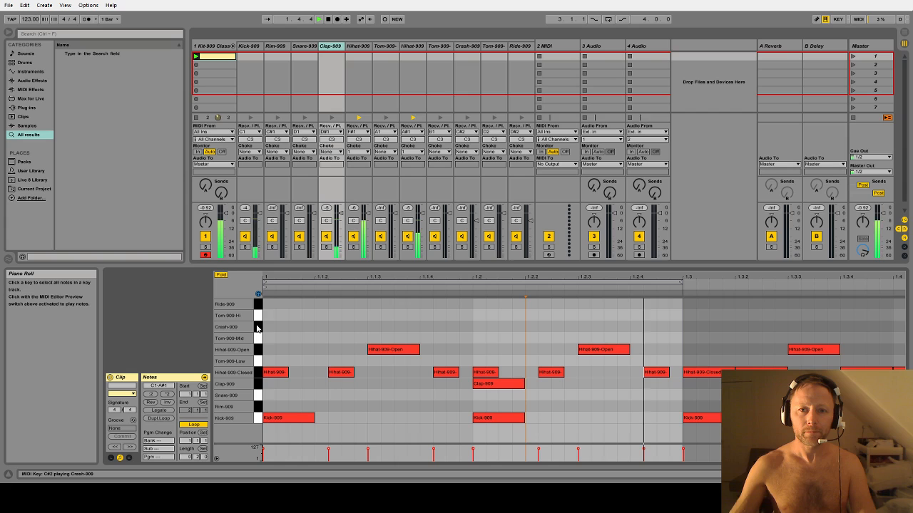
key("space")
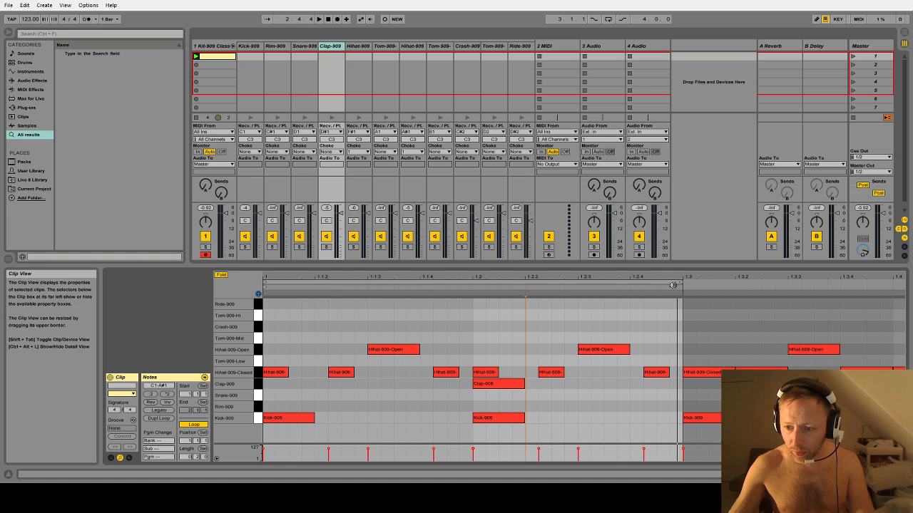
- Replace the notes on the third and fourth beats with a copy of the first two beats' pattern
left_click_drag(623, 278, 623, 266)
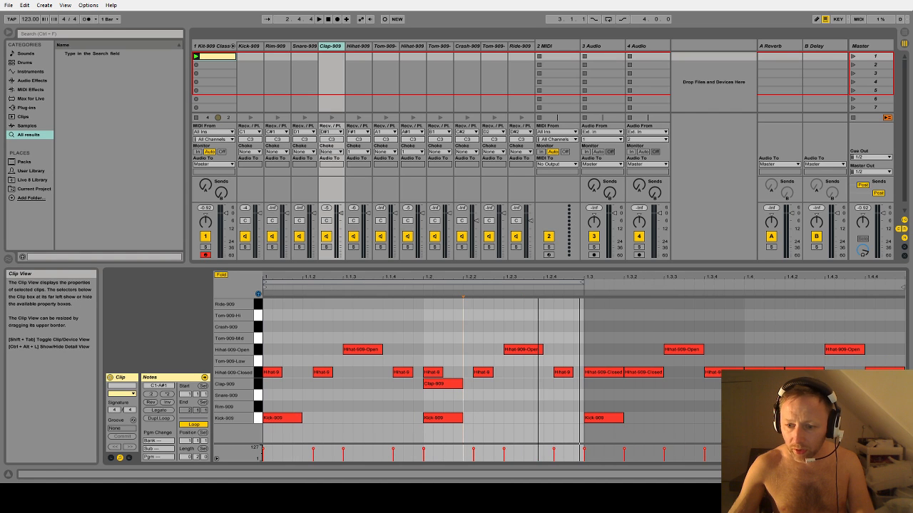
left_click_drag(594, 320, 898, 425)
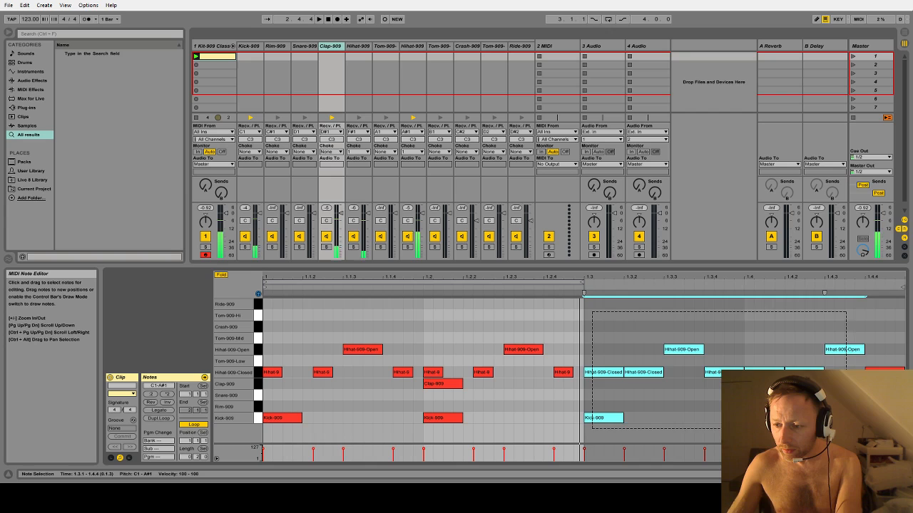
key("Delete")
key("ctrl+a")
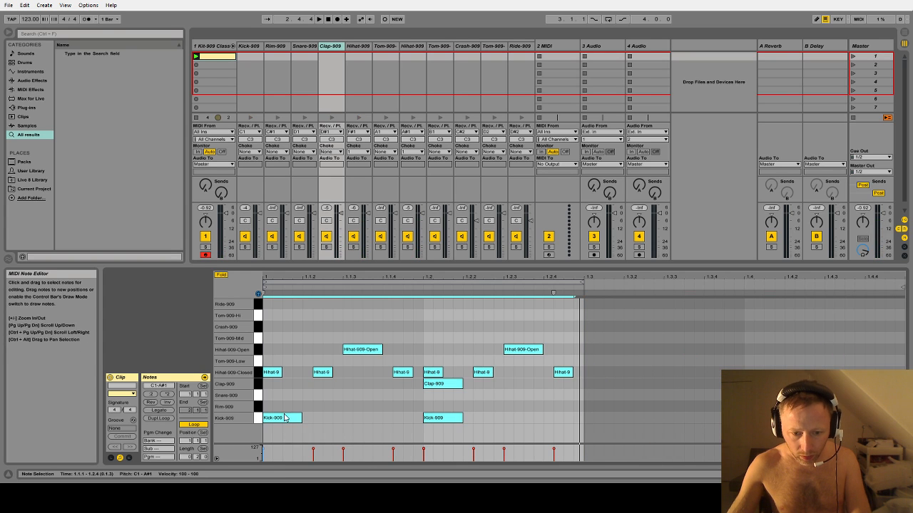
left_click_drag(284, 419, 597, 435)
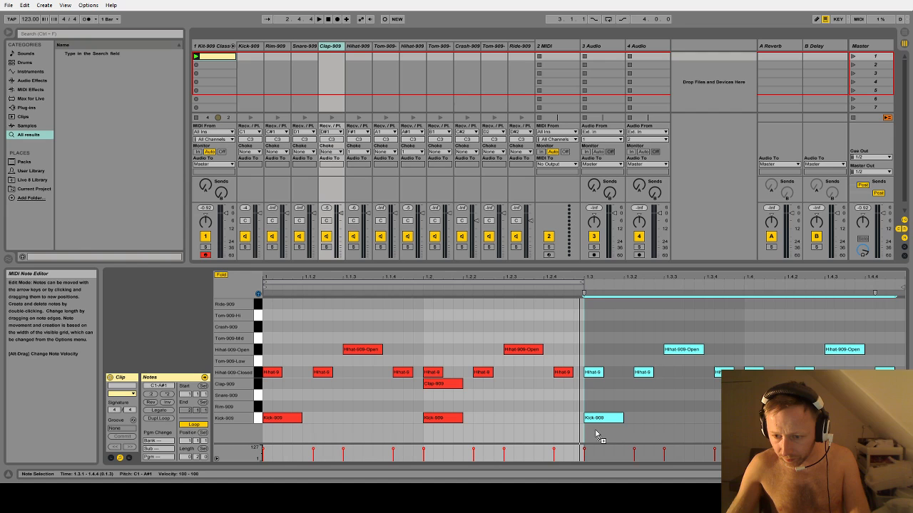
- Set the clip's loop length to one full bar and start playback
left_click(197, 457)
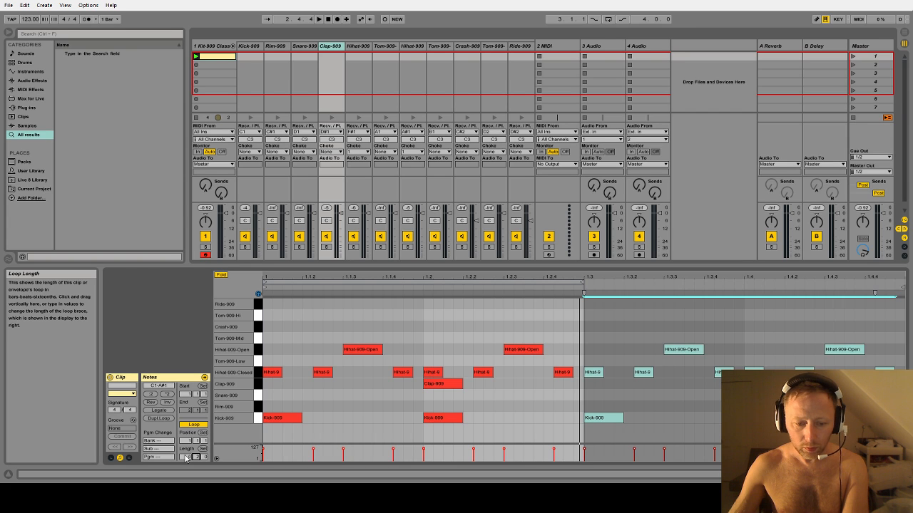
key("Up")
key("Up")
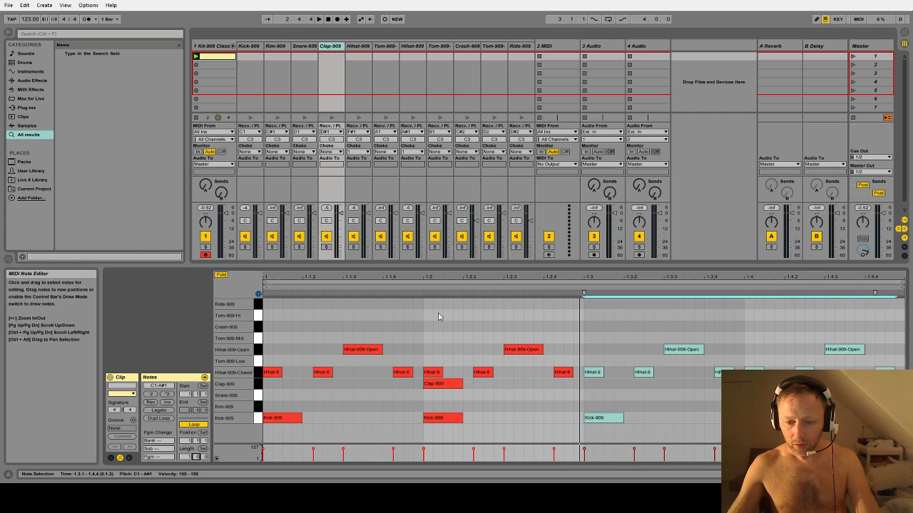
left_click(438, 316)
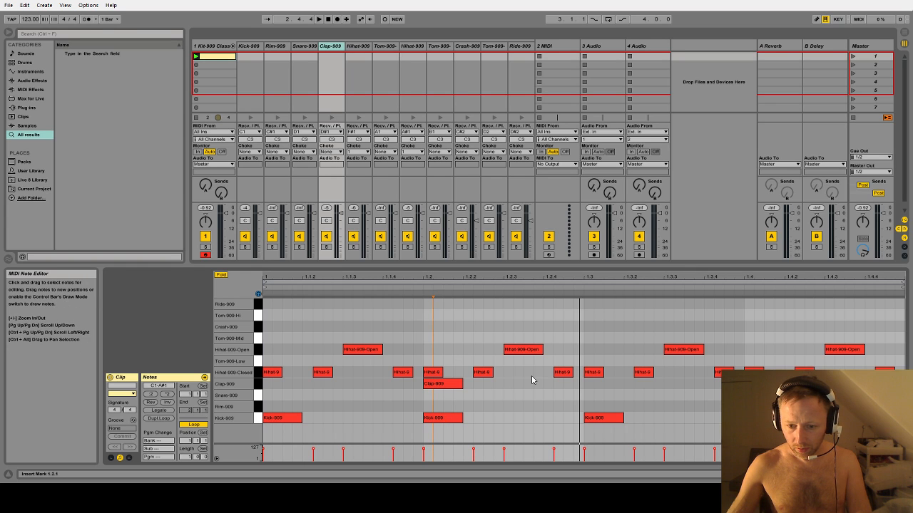
left_click(442, 386)
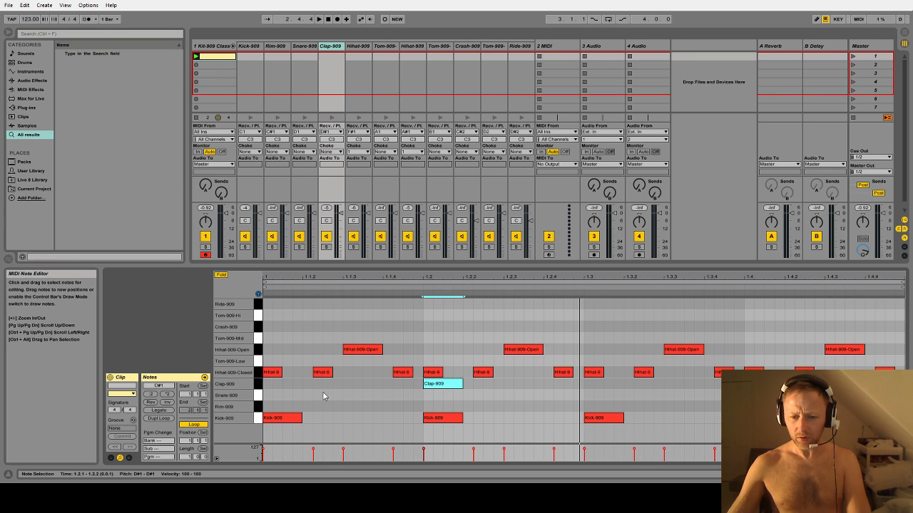
key("space")
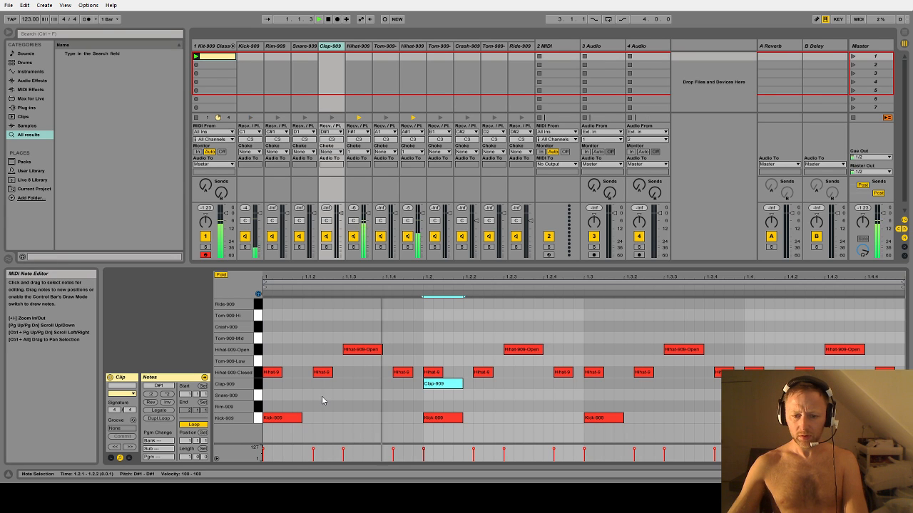
- Extend the clip's loop length to four bars
left_click(189, 459)
key("Up")
key("Up")
key("Up")
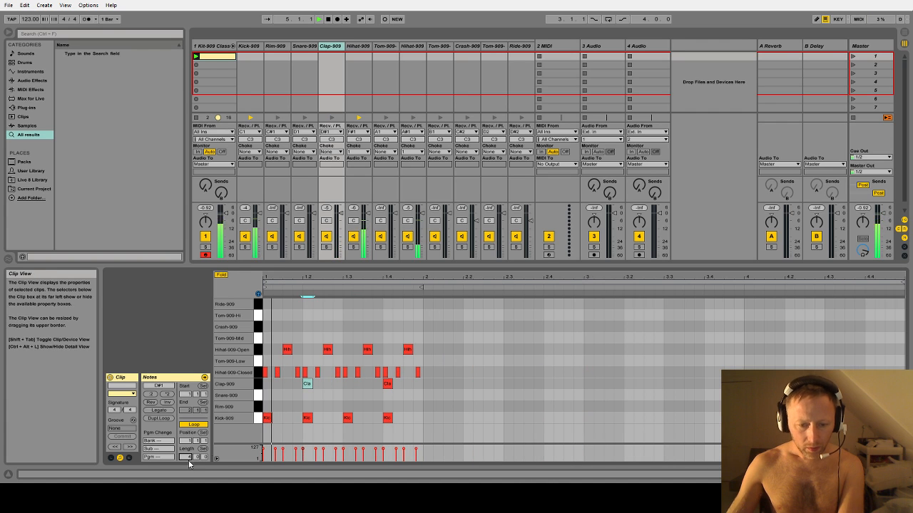
- Copy the first bar's complete pattern into bars 2, 3 and 4
left_click(463, 369)
key("ctrl+a")
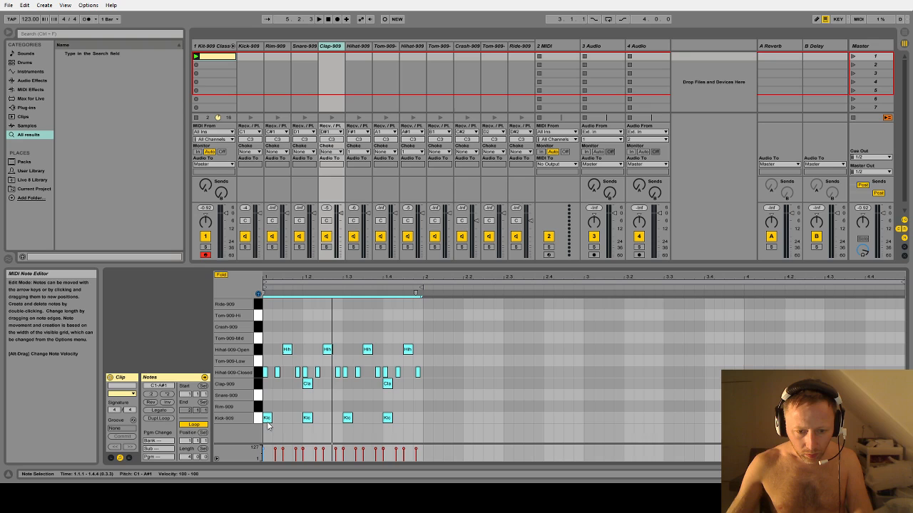
left_click_drag(268, 425, 418, 422)
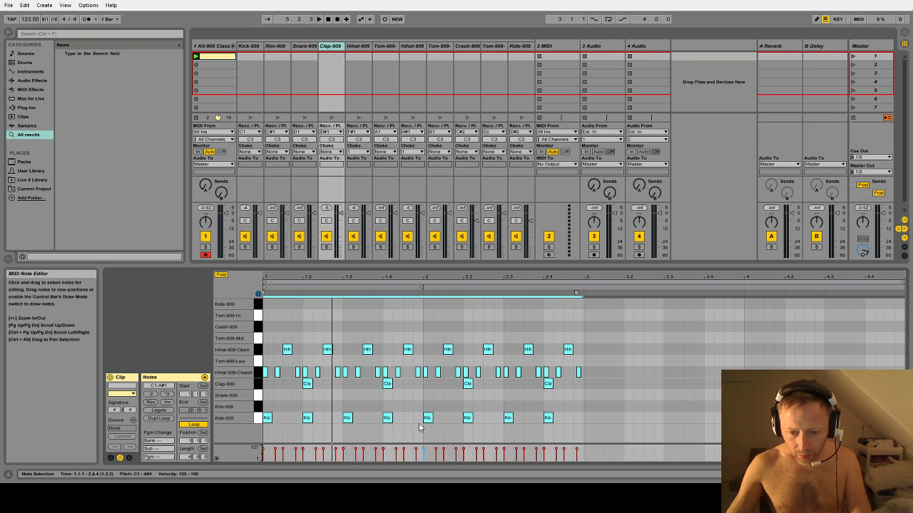
left_click_drag(275, 425, 584, 438)
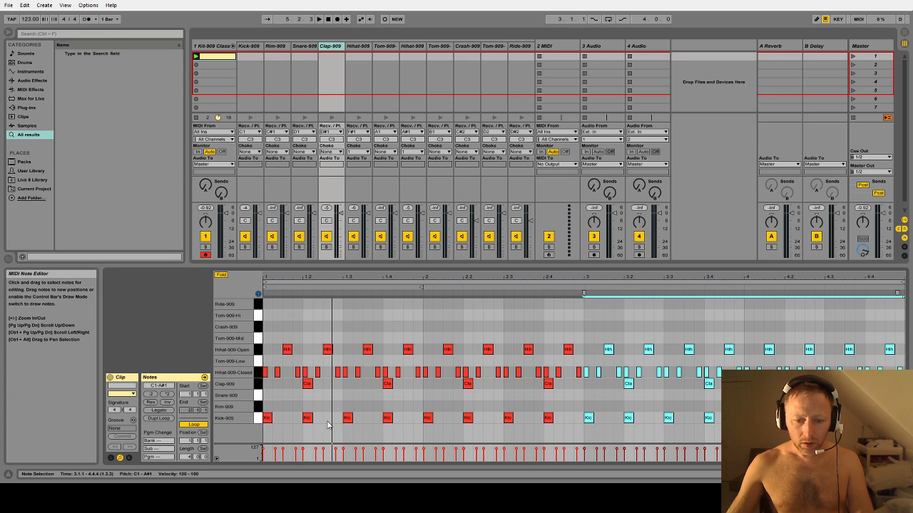
- Copy the clap on the first bar's fourth beat to position 1.4.4, just before the second bar
left_click(388, 383)
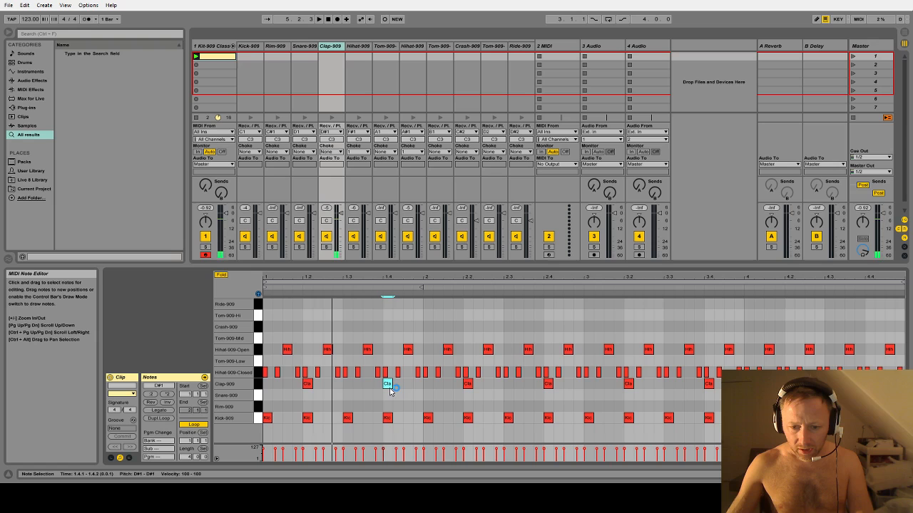
left_click_drag(389, 390, 418, 391)
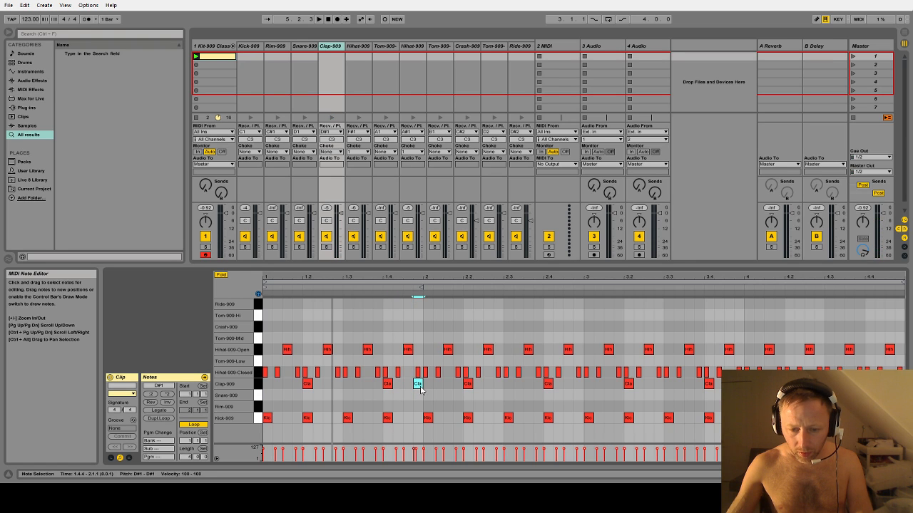
- Replay the four-bar clip from its start to audition the added clap at 1.4.4
left_click(373, 289)
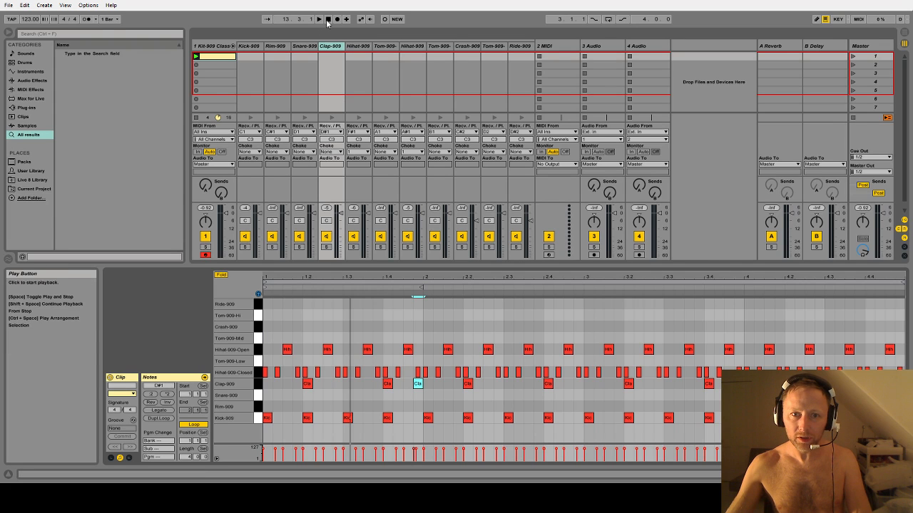
left_click(322, 22)
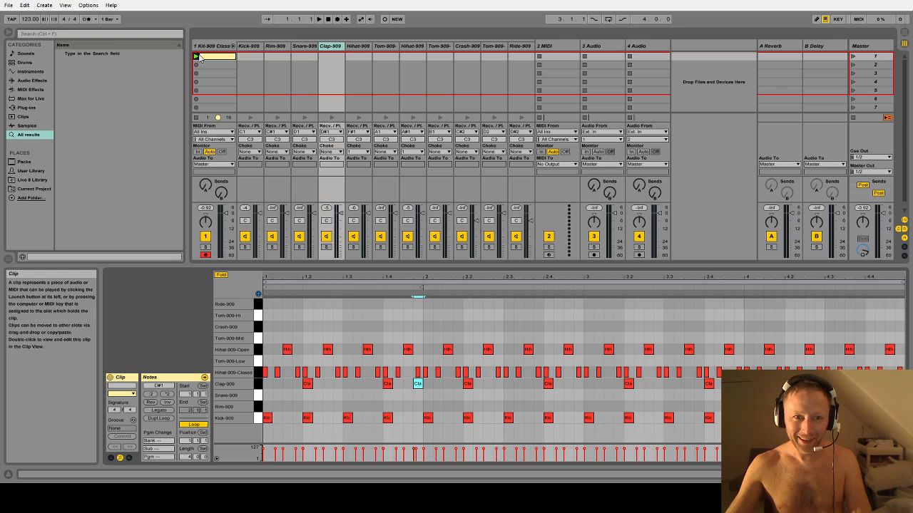
left_click(197, 57)
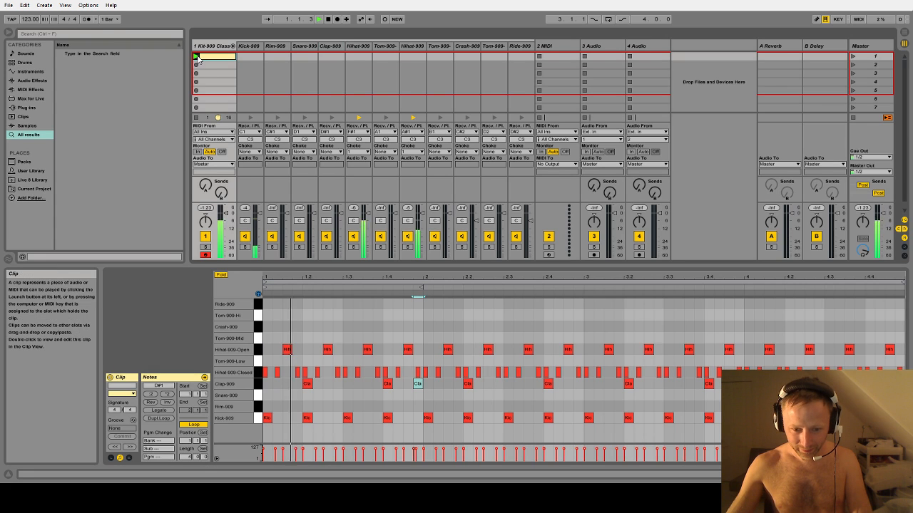
key("space")
- Copy the kick on bar 2's fourth beat to 2.4.4 and audition the pattern
left_click(550, 422)
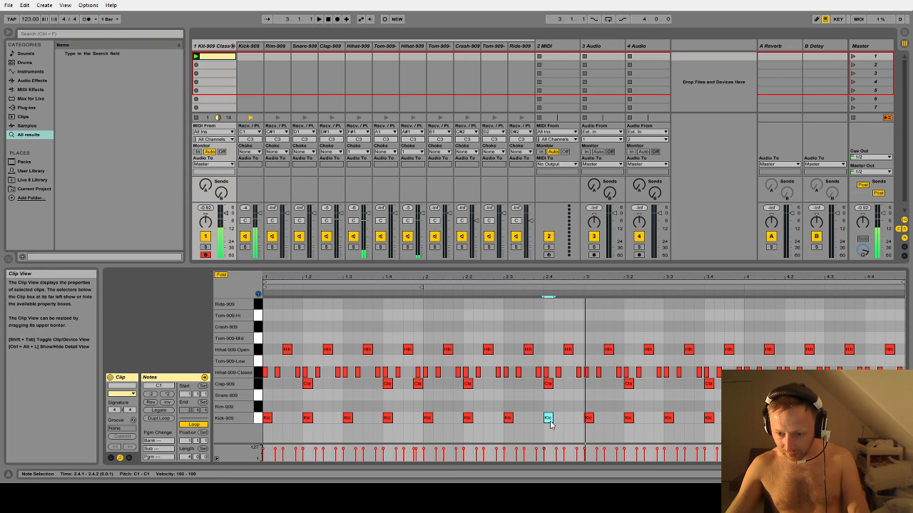
left_click_drag(550, 422, 588, 421)
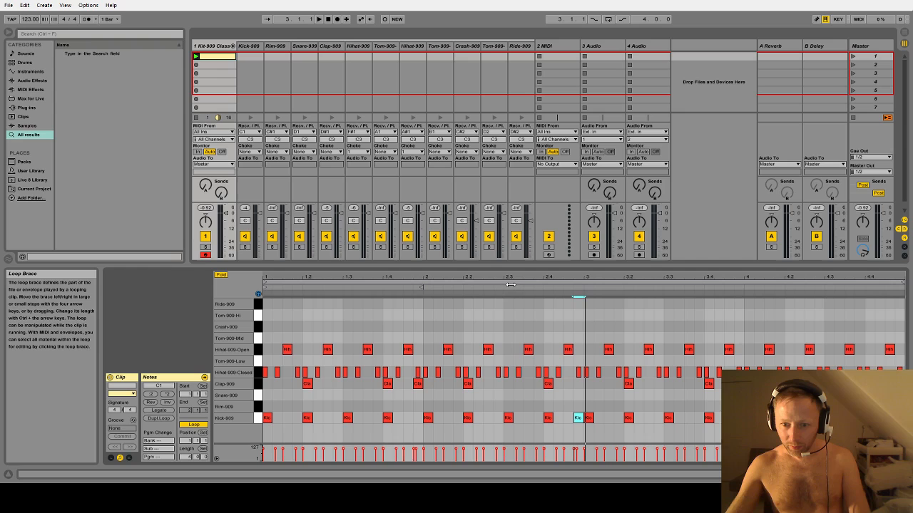
key("space")
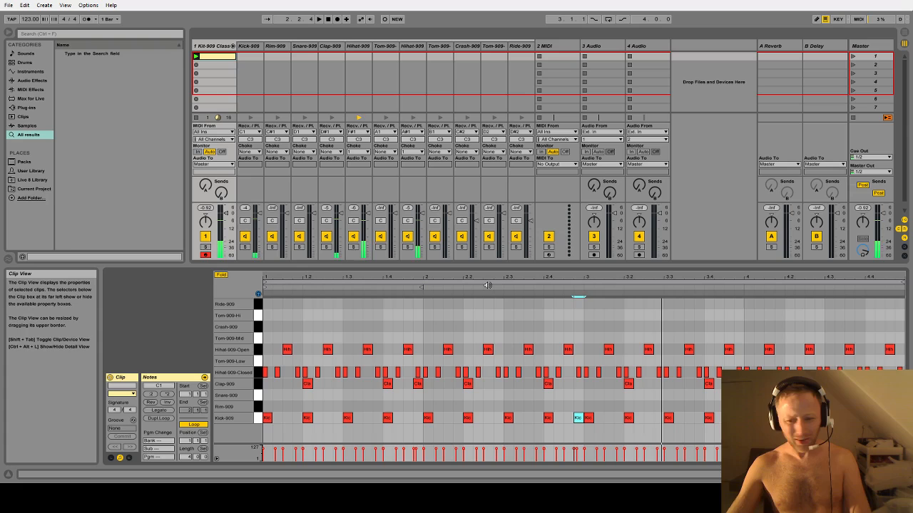
key("space")
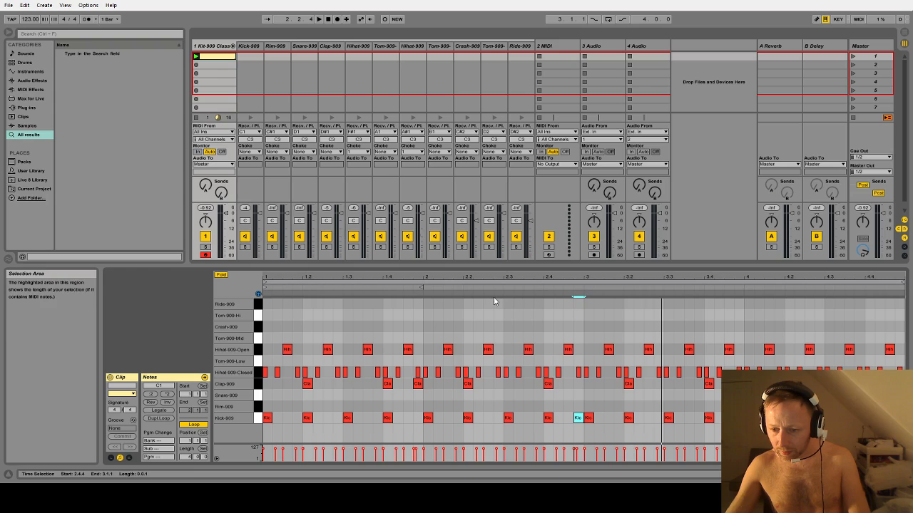
- Move the added kick one sixteenth earlier to 2.4.3 and audition the transition into bar 3
key("Left")
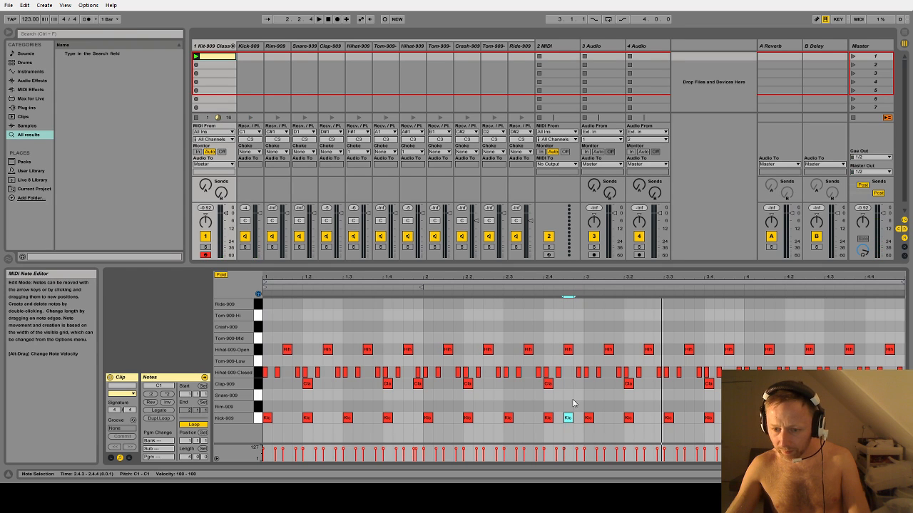
key("space")
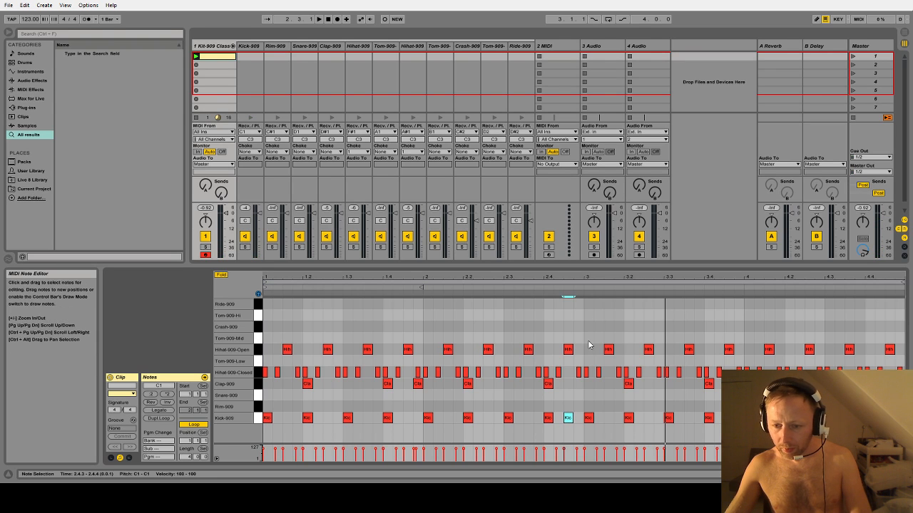
left_click_drag(587, 277, 584, 343)
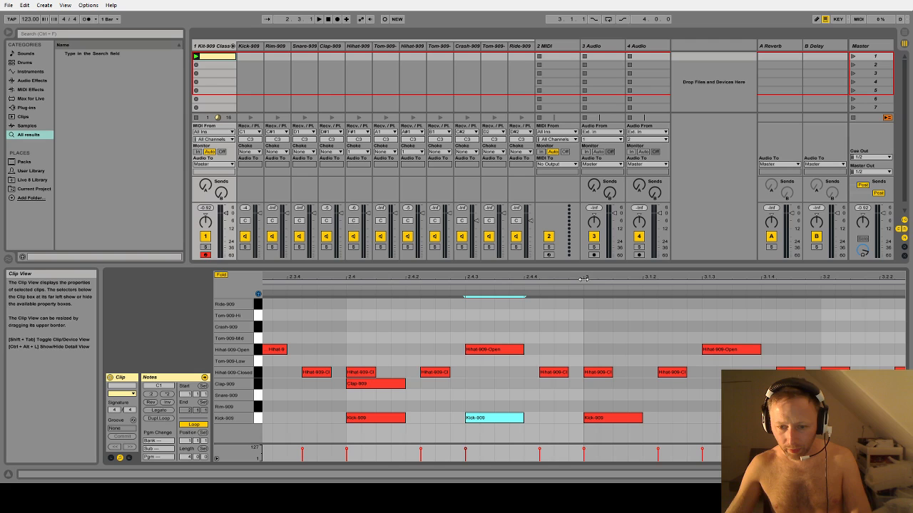
left_click(370, 286)
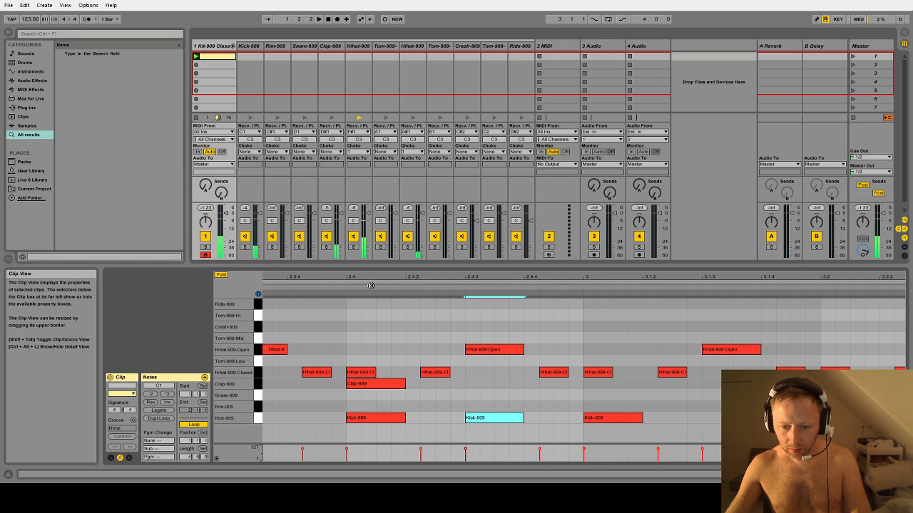
left_click_drag(397, 278, 397, 228)
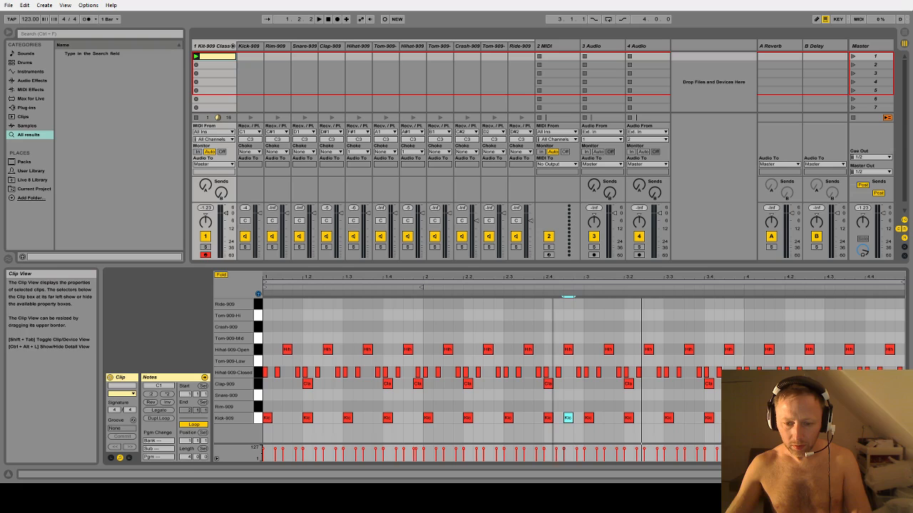
left_click(350, 286)
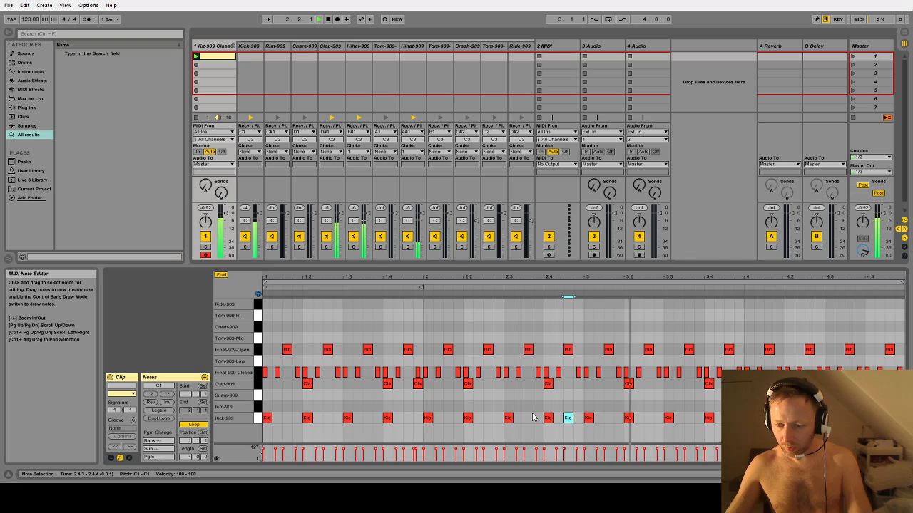
- Delete the extra kick at 2.4.3 and relaunch the clip
double_click(566, 419)
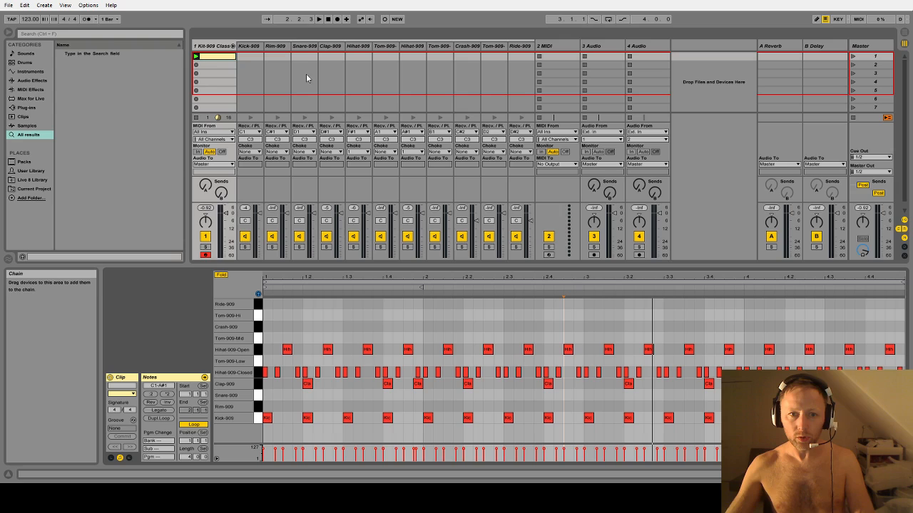
left_click(196, 56)
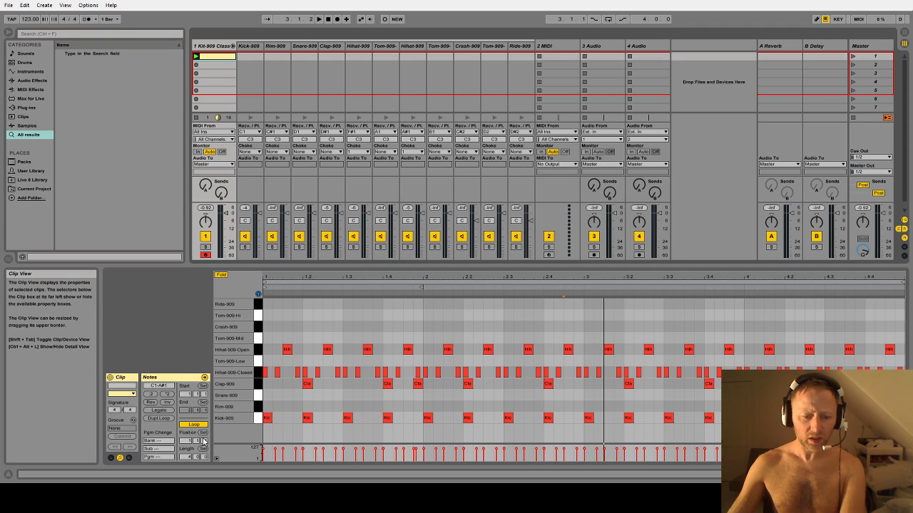
- Shorten the clip's loop length to two beats (0.2.0) and play the shortened loop
left_click_drag(187, 457, 188, 479)
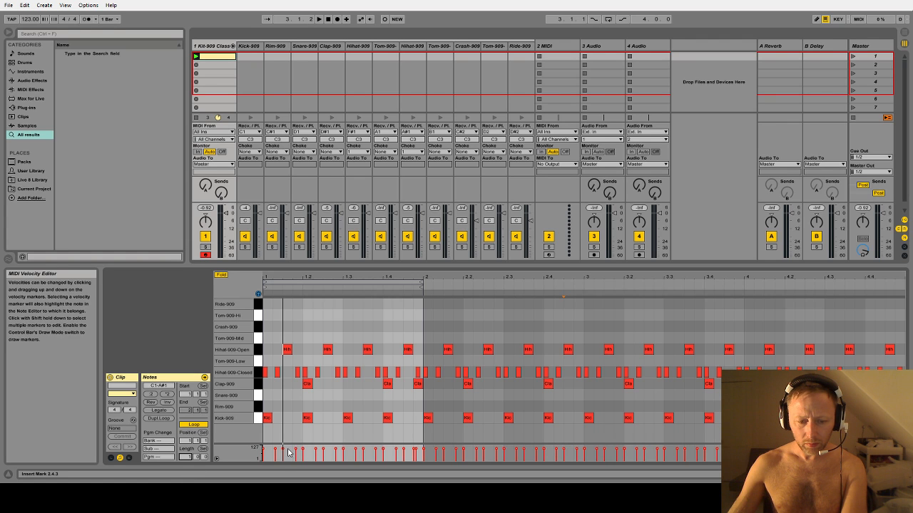
left_click_drag(196, 457, 199, 465)
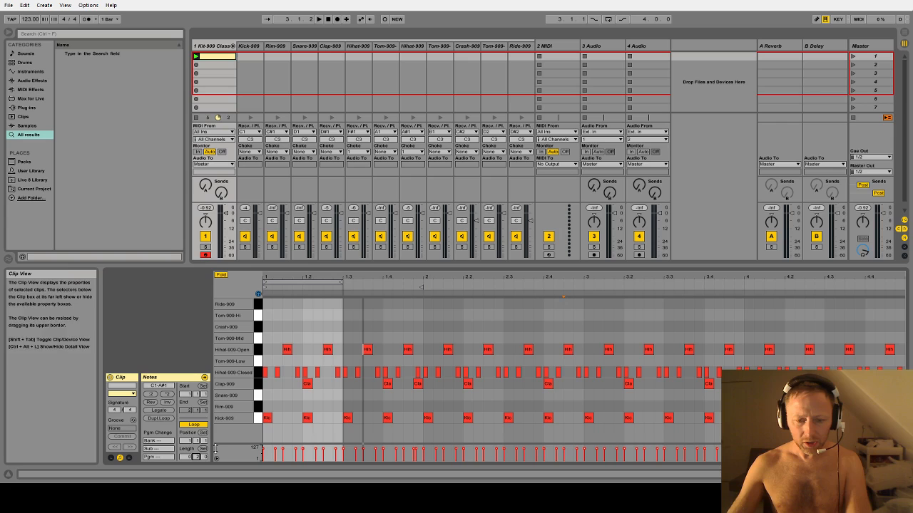
key("space")
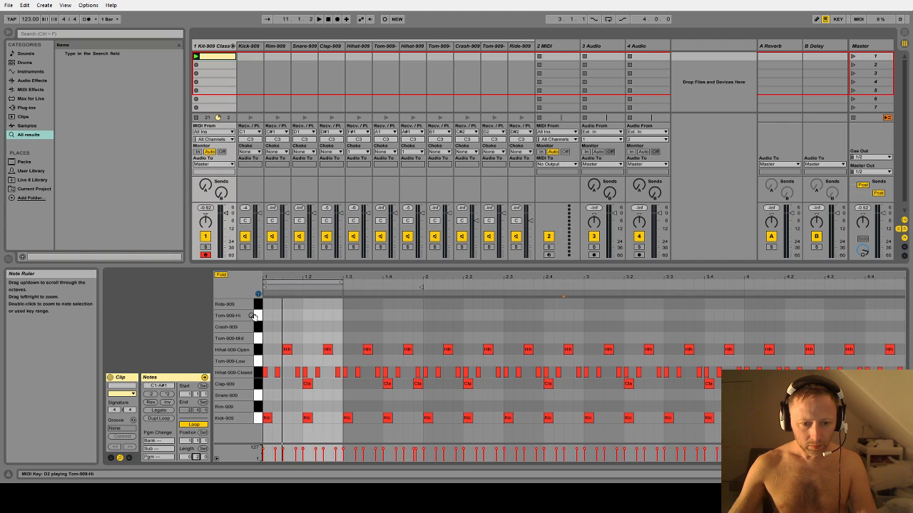
key("space")
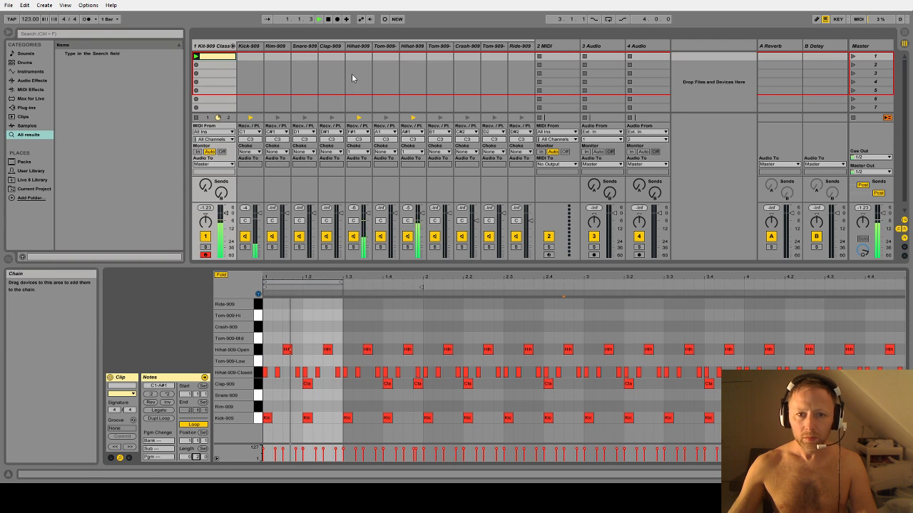
- Turn on Draw Mode and try a Rim-909 note at 1.2.4, removing it again
left_click(817, 18)
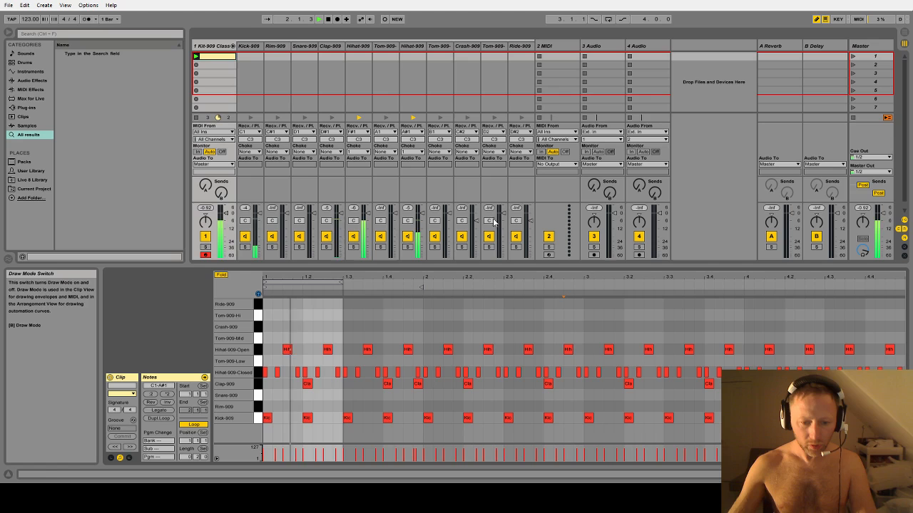
left_click(332, 407)
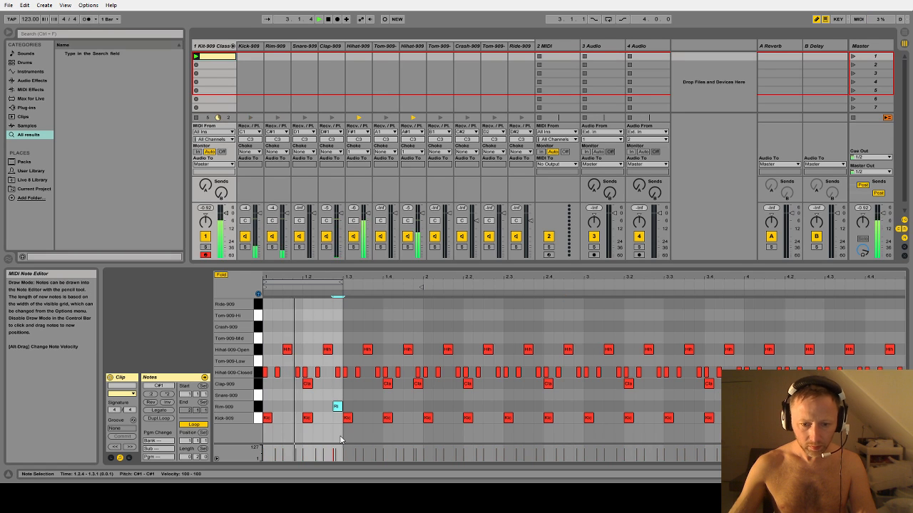
left_click(336, 406)
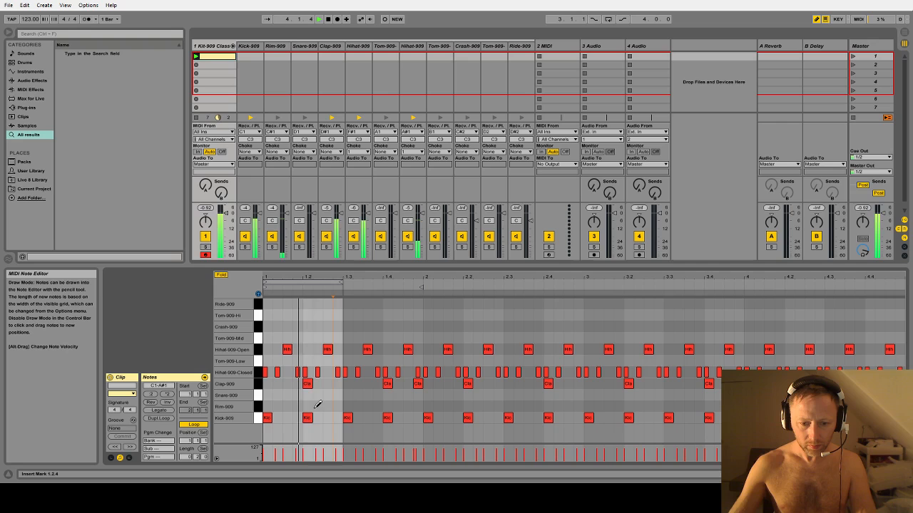
- Try single Rim-909 notes at 1.1.1, 1.1.4, 1.1.2 and 1.1.3, removing each one after hearing it
left_click(266, 406)
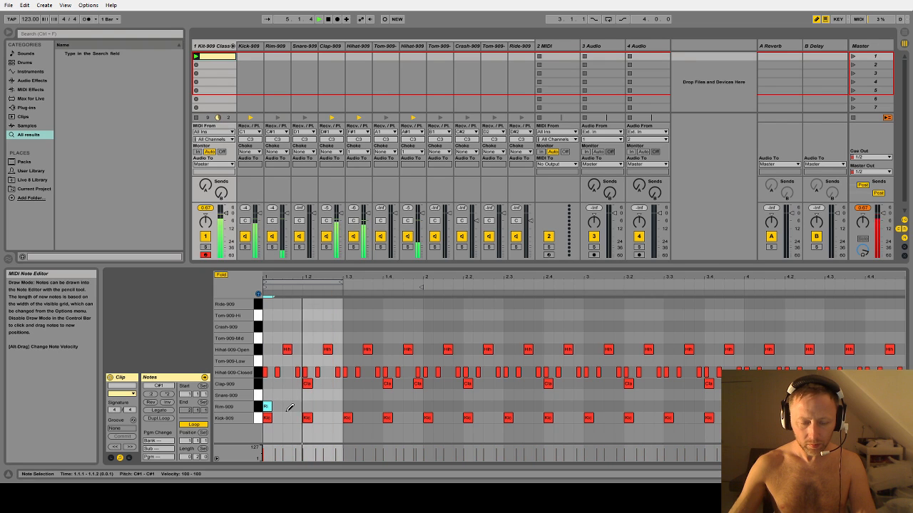
key("Delete")
left_click(297, 405)
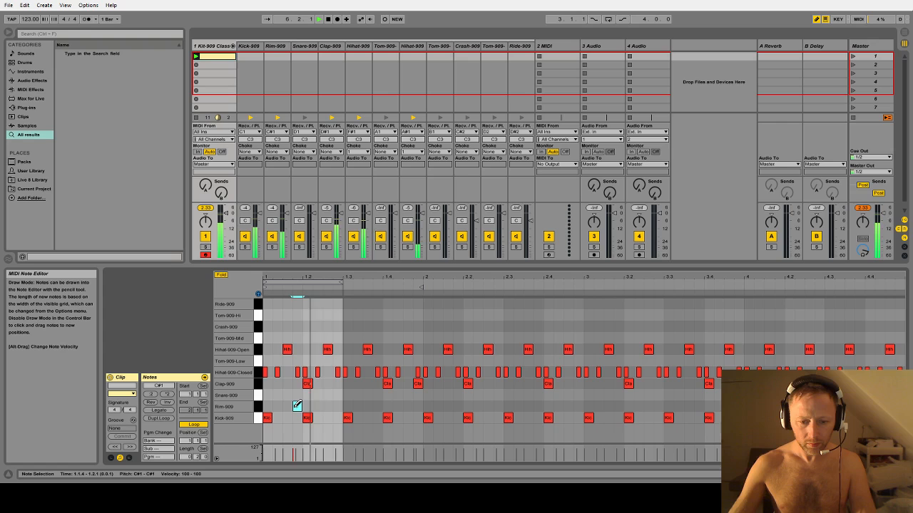
key("Delete")
left_click(276, 407)
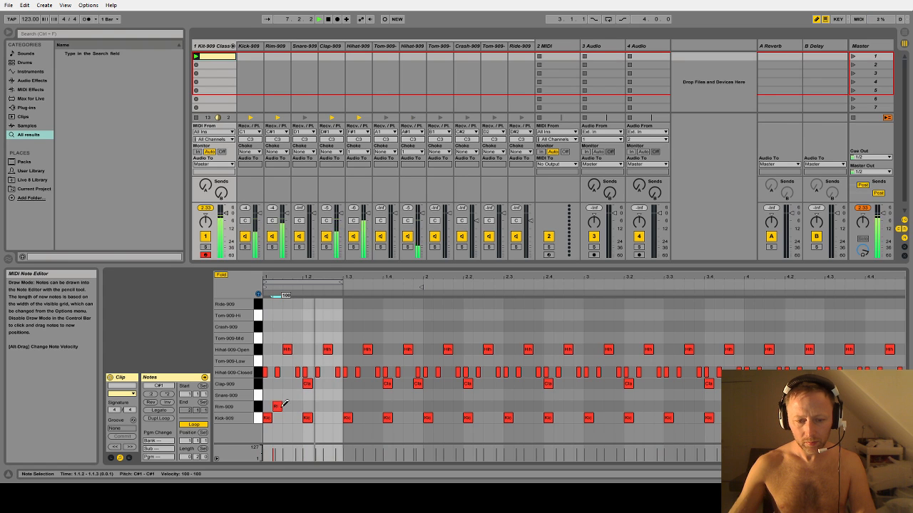
key("Delete")
left_click(285, 406)
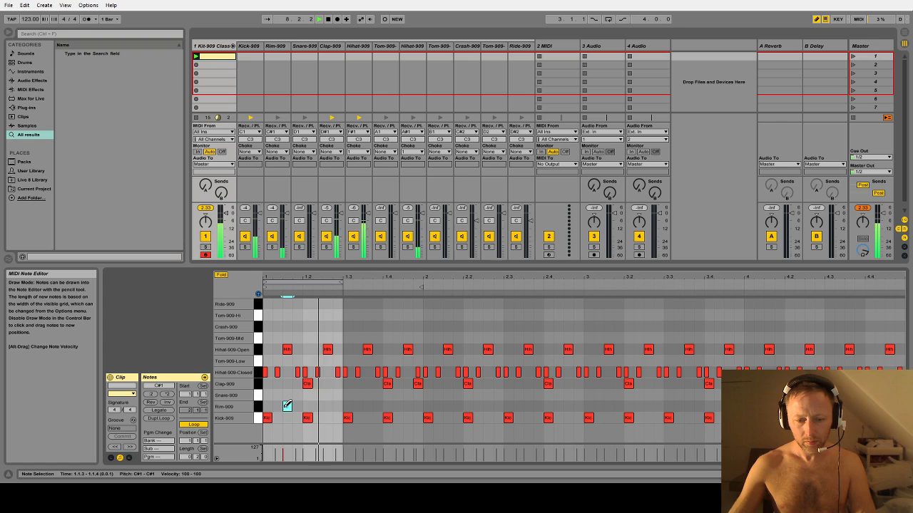
left_click(287, 406)
- Try a continuous row of Rim-909 sixteenths from 1.1.1 through 1.3.1, clear it, and save the set
left_click_drag(268, 407, 348, 407)
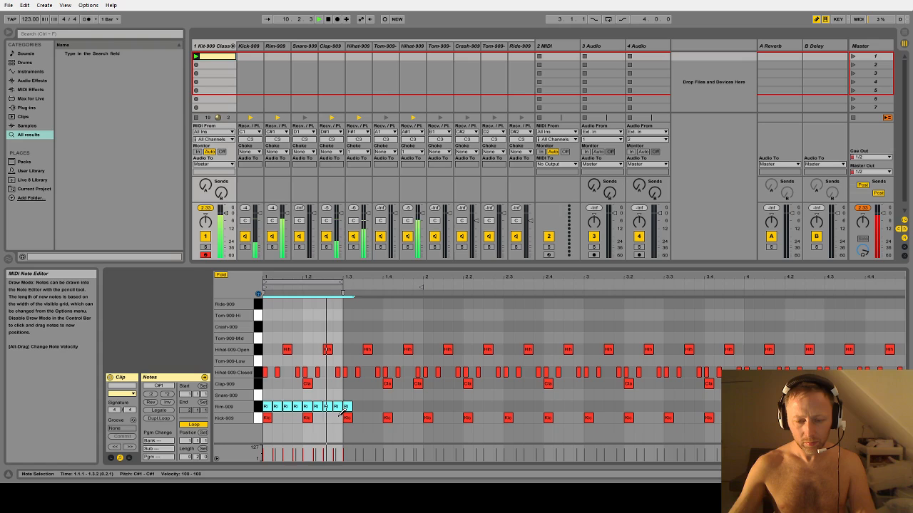
key("Delete")
key("ctrl+s")
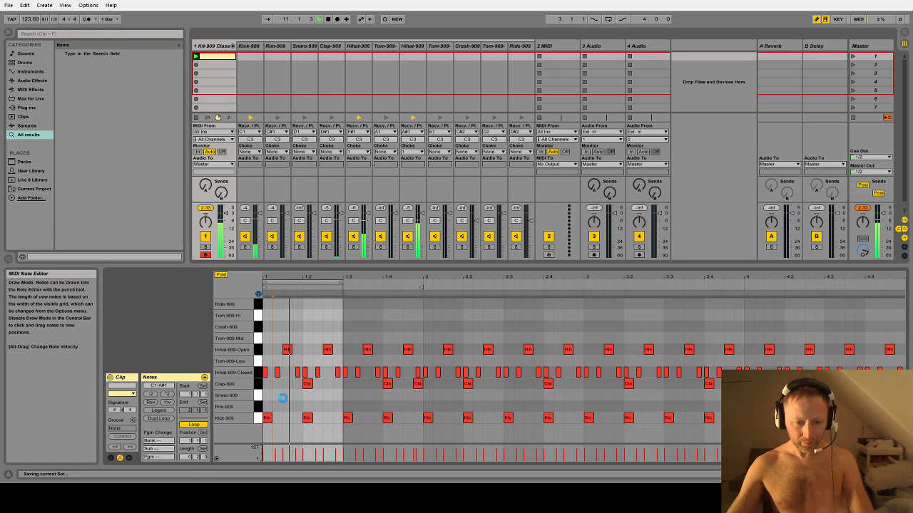
- Try a Tom-909-Mid note at 1.2.2 and 1.2.4 and a Tom-909-Hi note at 1.1.3, removing each
left_click(317, 338)
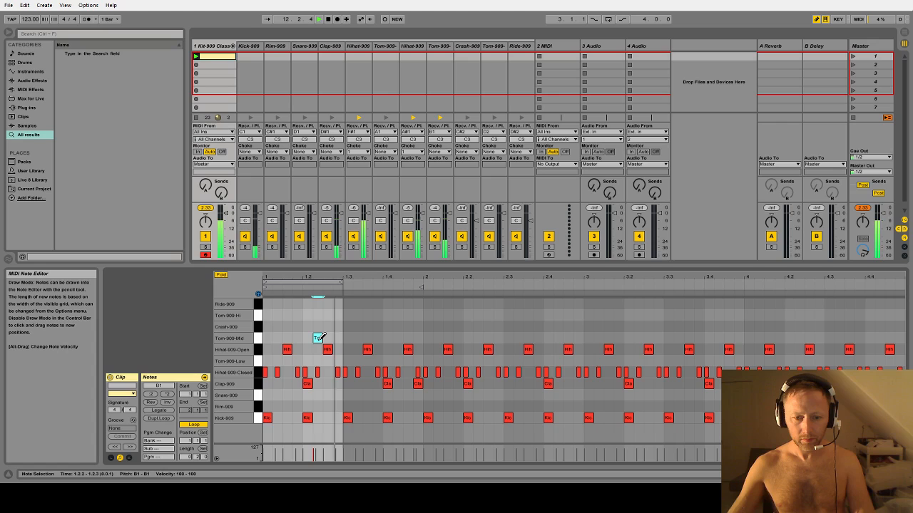
left_click_drag(319, 336, 340, 333)
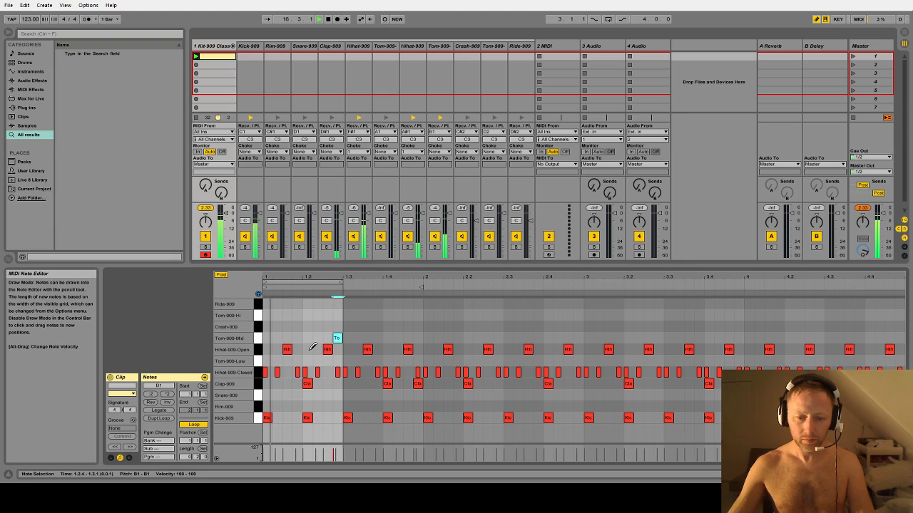
key("Delete")
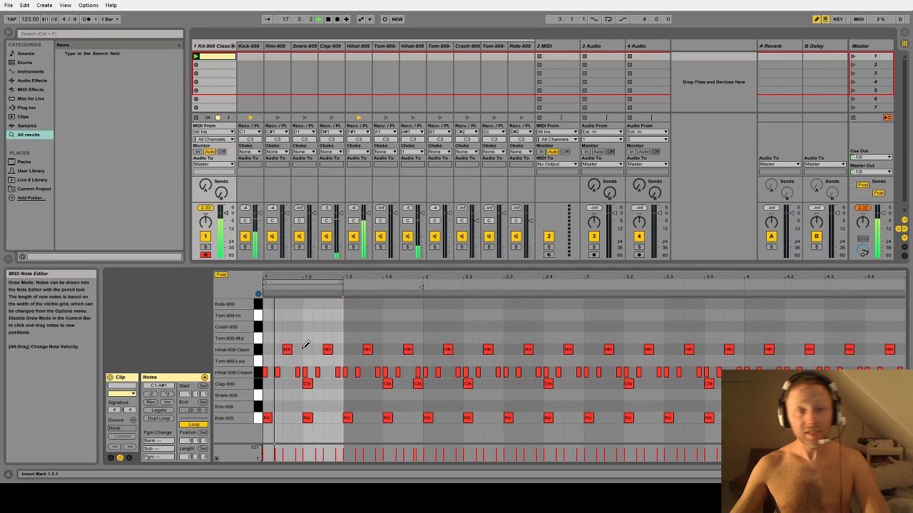
key("space")
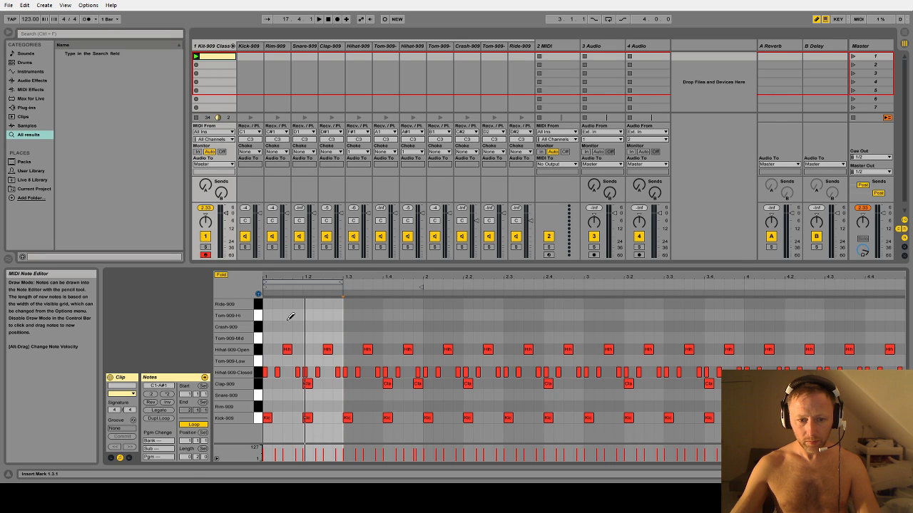
left_click(289, 315)
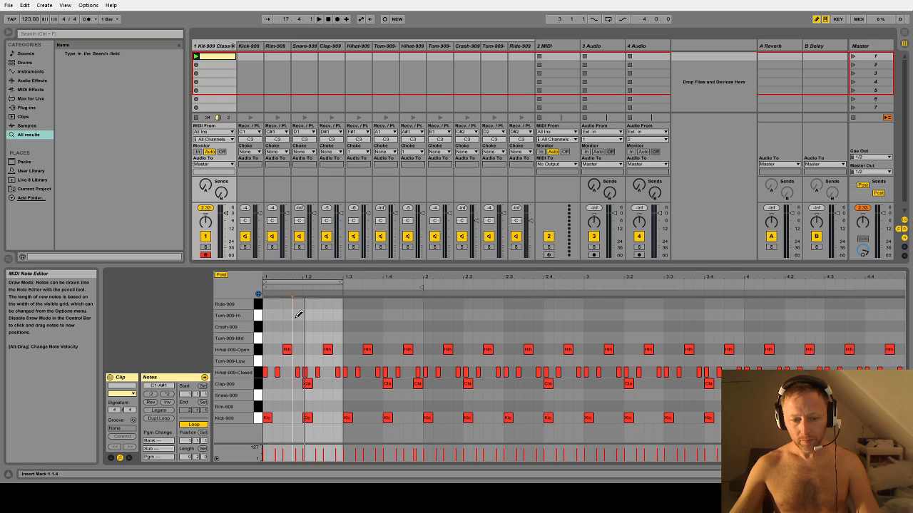
- Play back the two-beat drum loop and collapse the 909 kit's individual chains in the mixer
key("space")
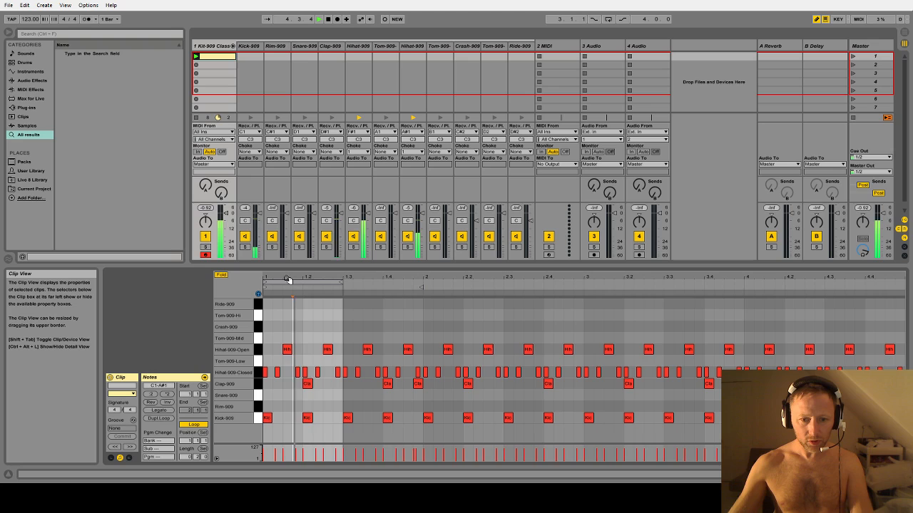
mouse_move(287, 278)
left_mouse_down()
mouse_move(294, 357)
mouse_move(293, 324)
left_mouse_up()
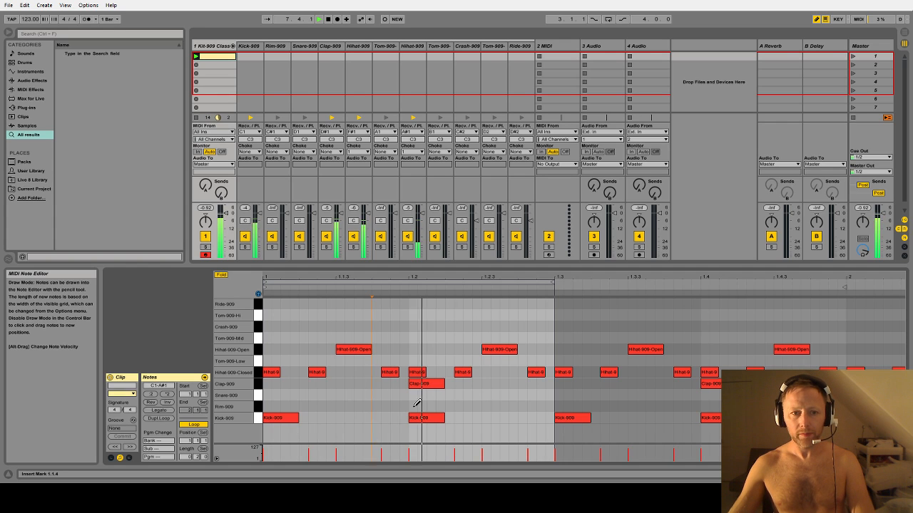
key("space")
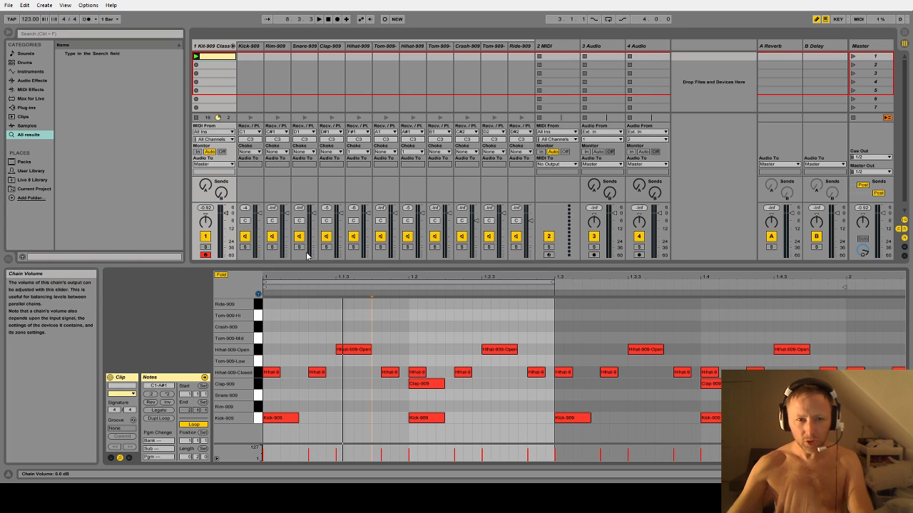
left_click(232, 46)
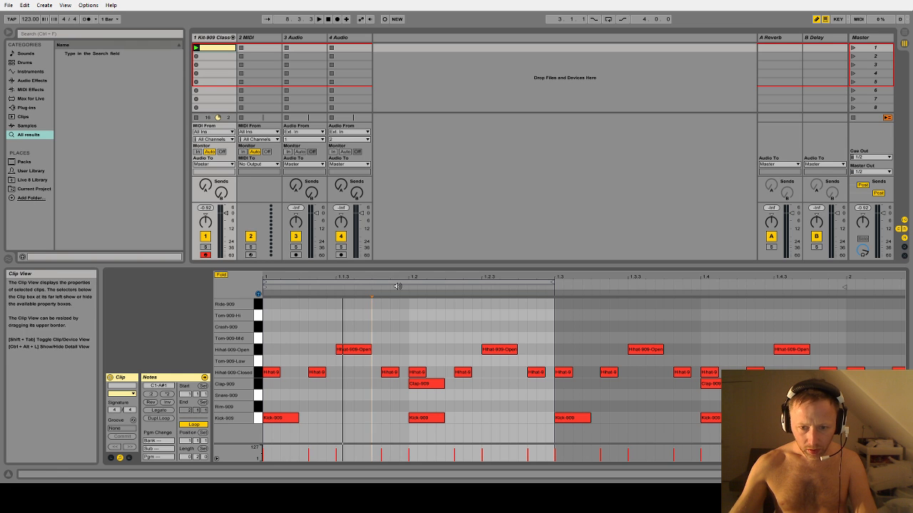
key("space")
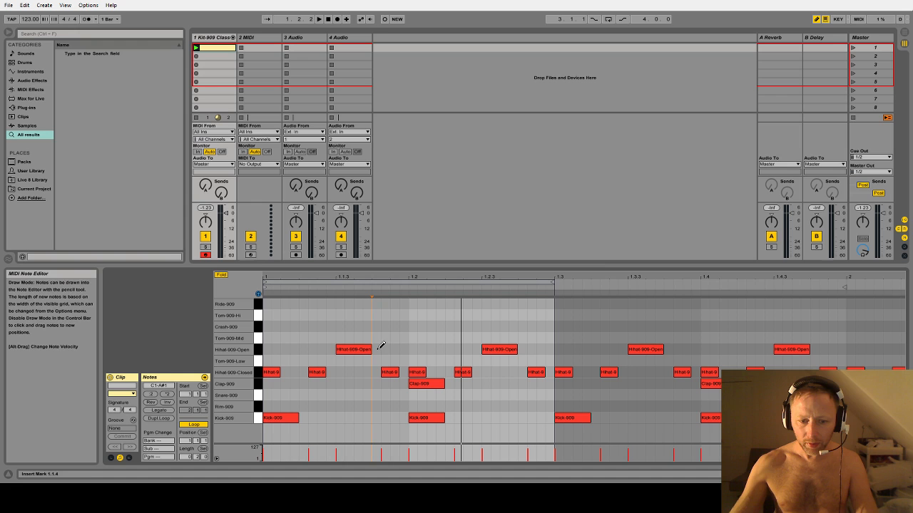
- Turn off Draw Mode, delete all notes from 1.3 onward so only the two-beat loop remains, and play it
left_click_drag(603, 273, 627, 235)
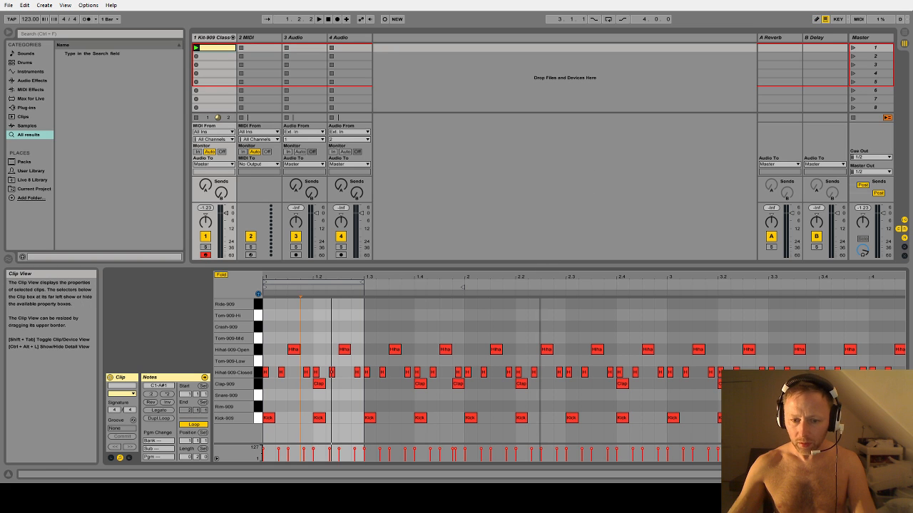
left_click_drag(539, 274, 483, 276)
left_click_drag(348, 303, 903, 464)
key("Delete")
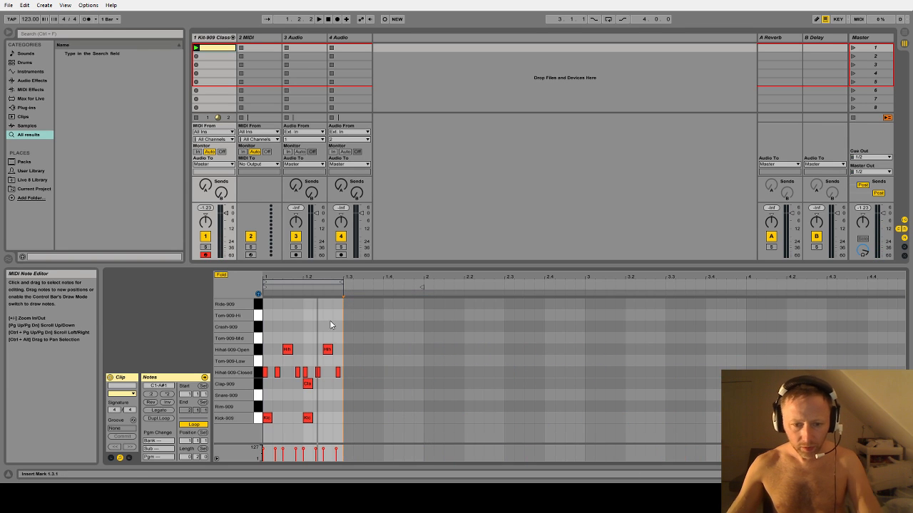
key("space")
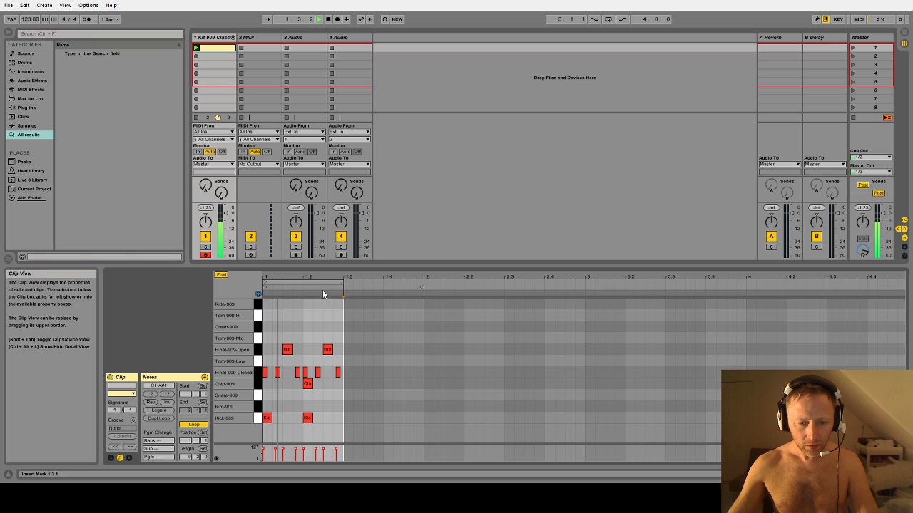
- Try duplicating the loop to four bars, undo the duplications, and play the two-beat loop
left_click(153, 419)
left_click(153, 420)
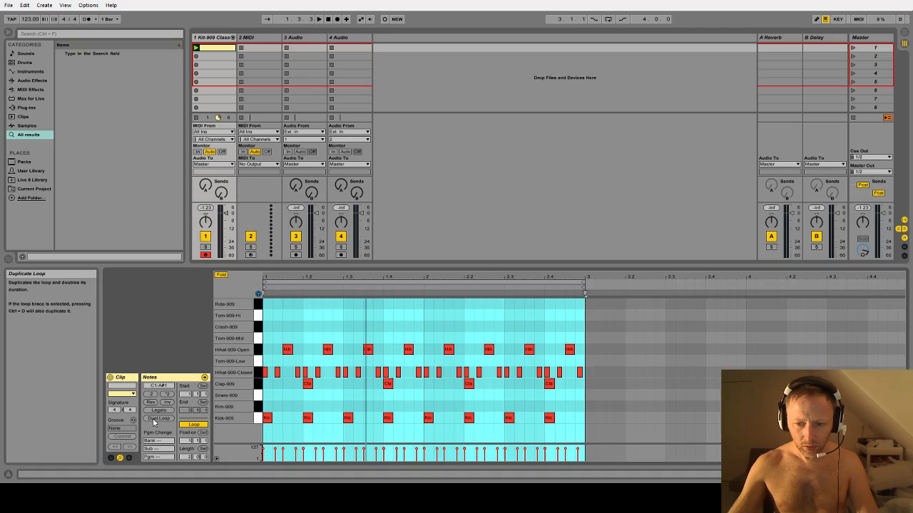
left_click(153, 418)
key("ctrl+z")
key("ctrl+z")
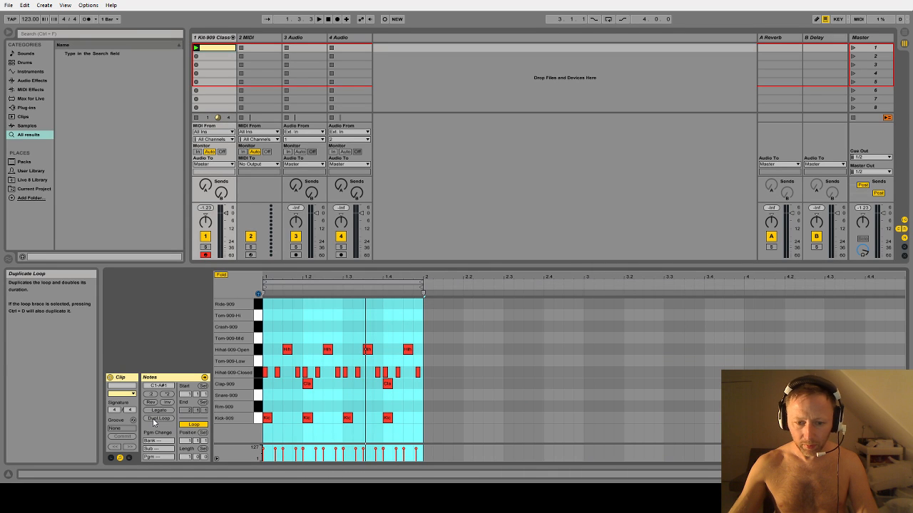
key("ctrl+z")
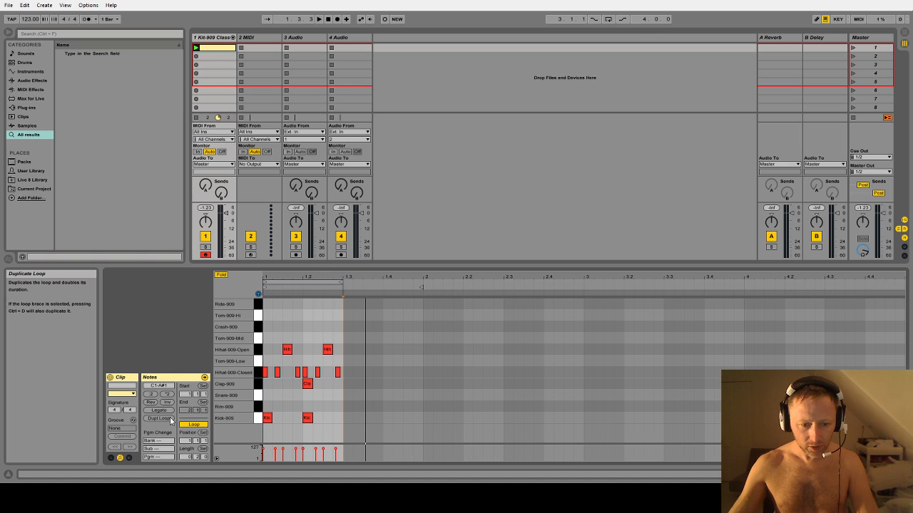
key("space")
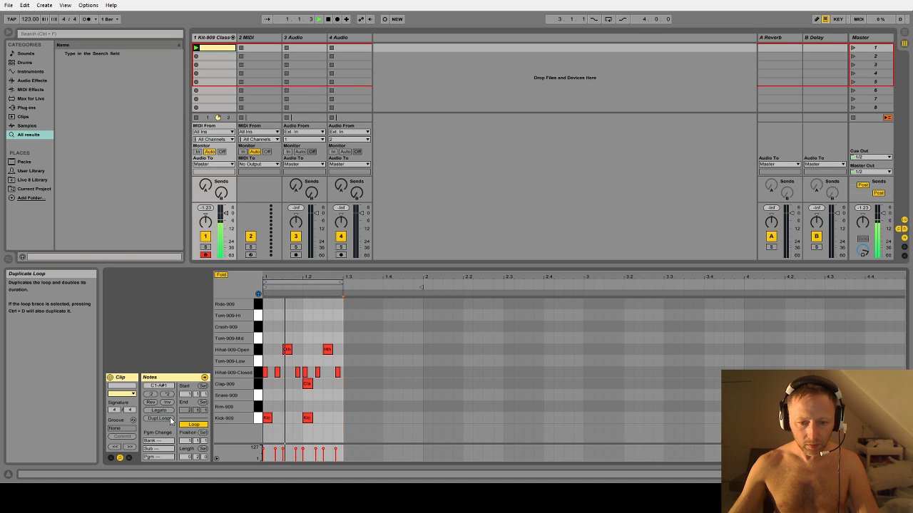
key("space")
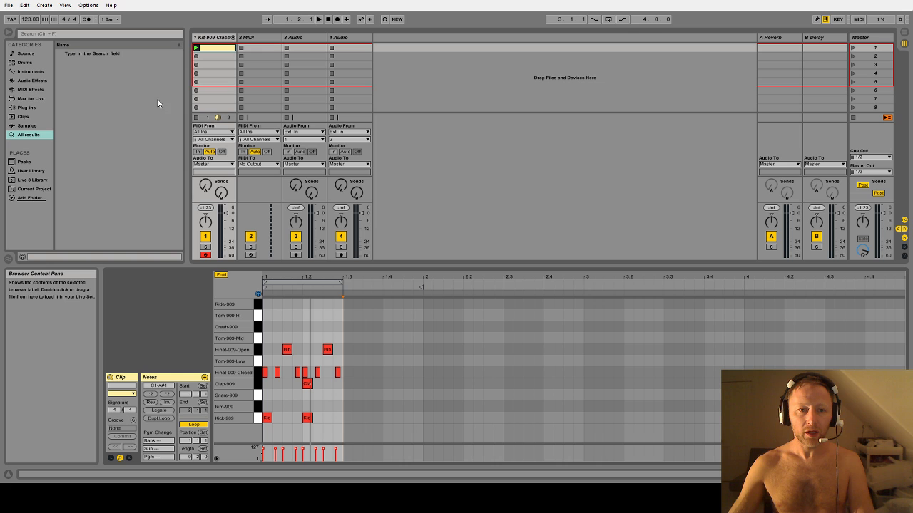
left_click(252, 40)
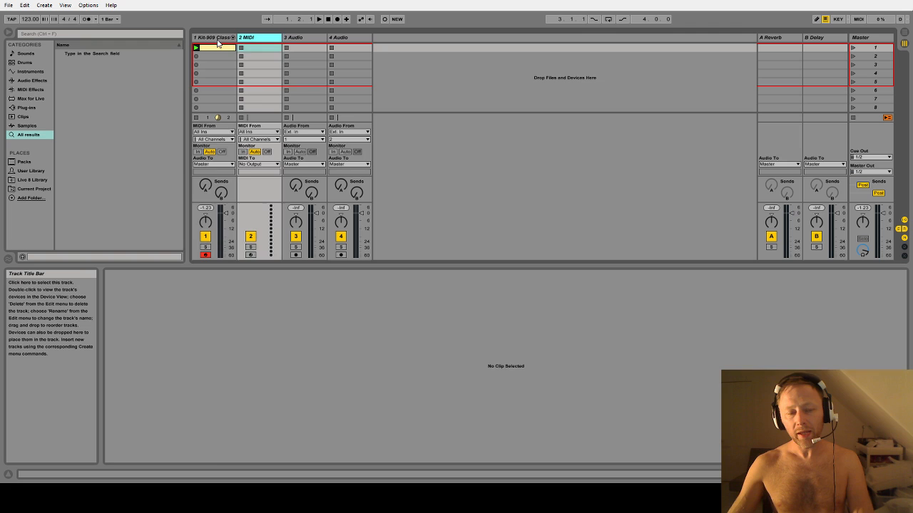
left_click(220, 47)
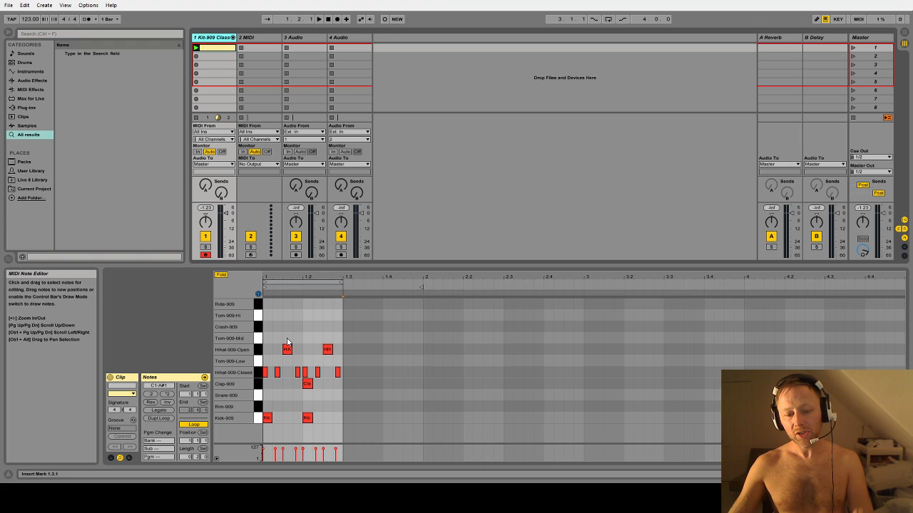
left_click(286, 350)
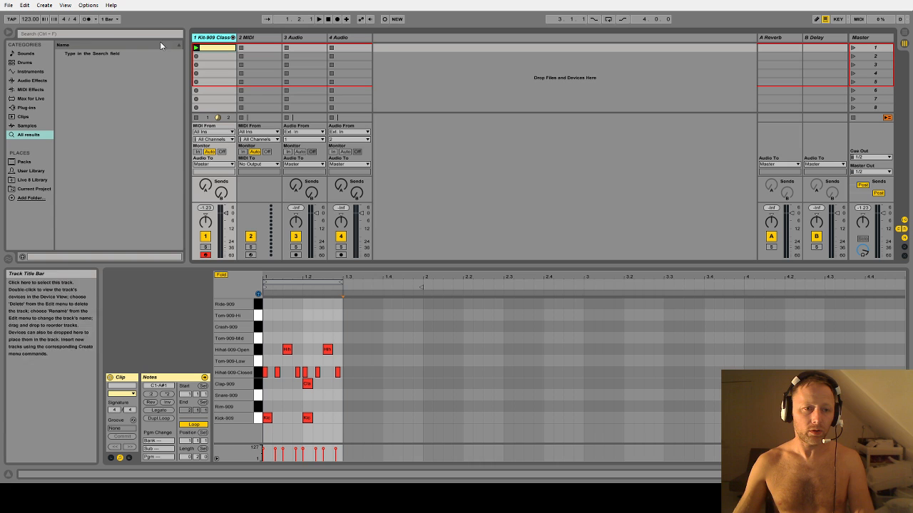
left_click(74, 36)
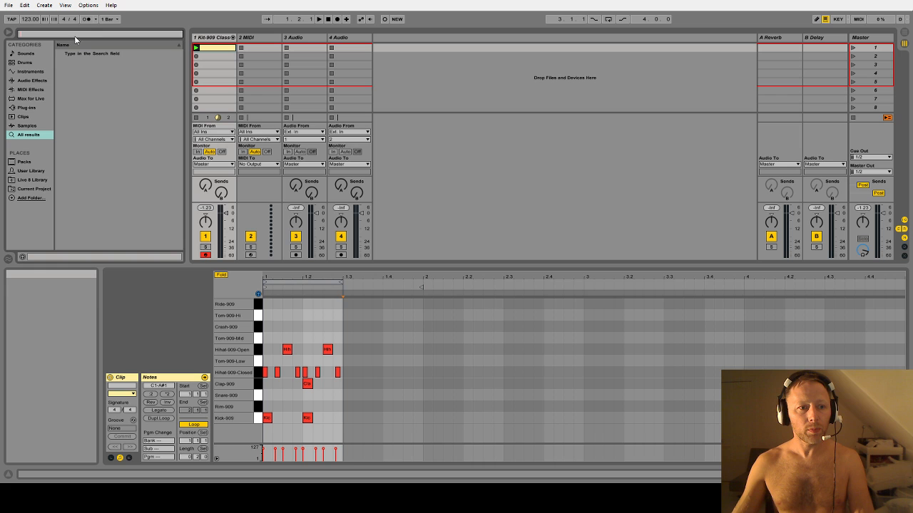
left_click(249, 39)
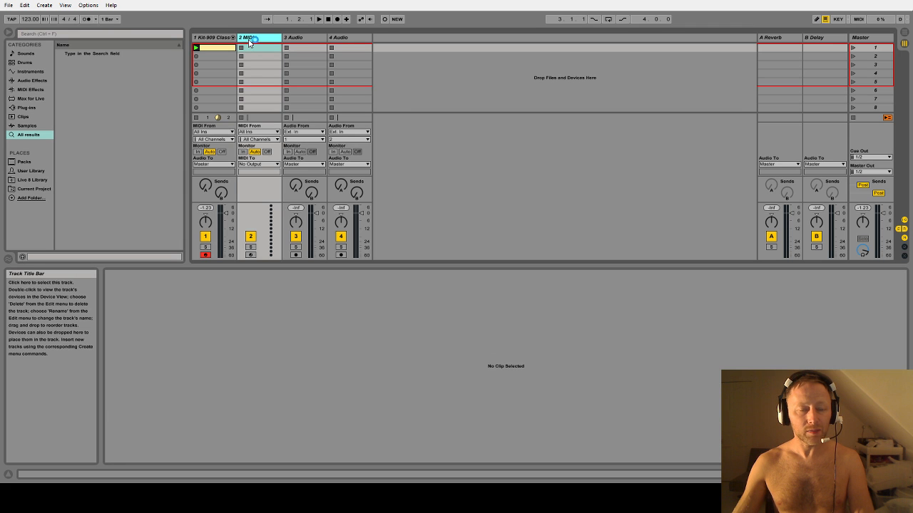
left_click(209, 39)
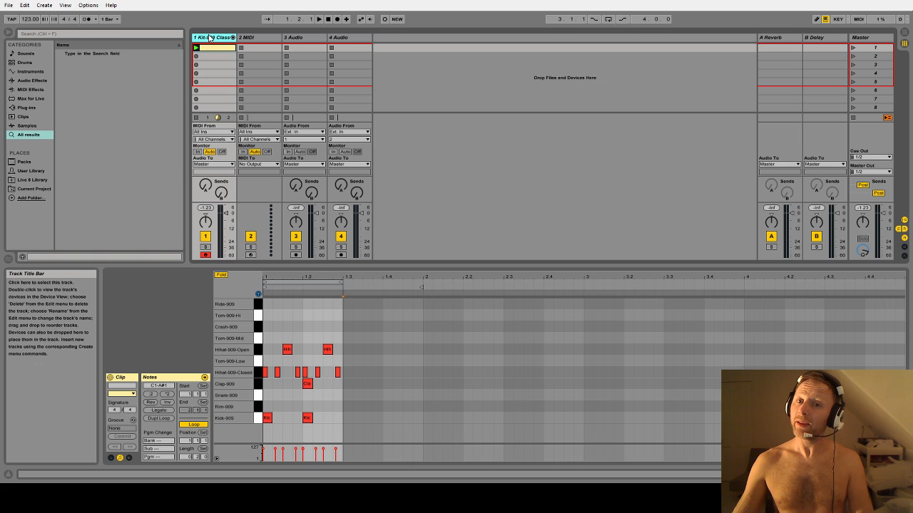
- Load the Analog synth from the instruments library onto the empty 2 MIDI track
left_click(27, 134)
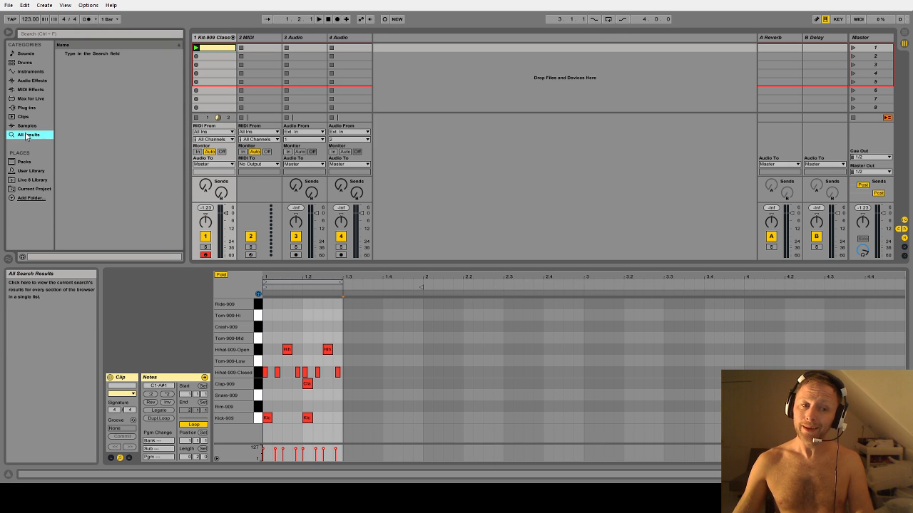
left_click(27, 71)
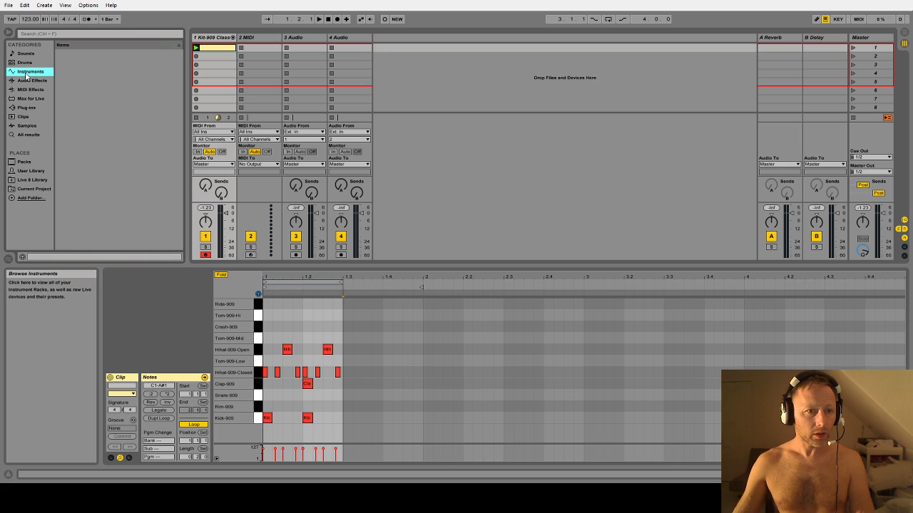
left_click(59, 107)
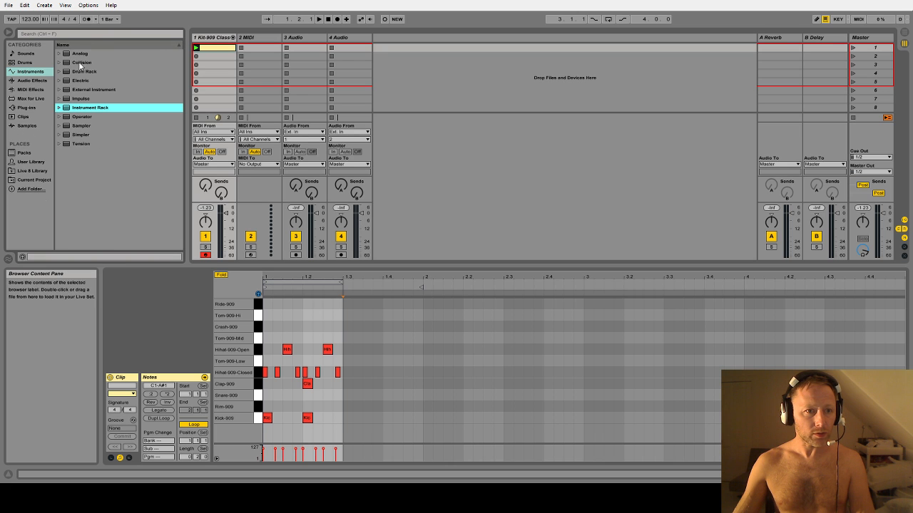
left_click(86, 34)
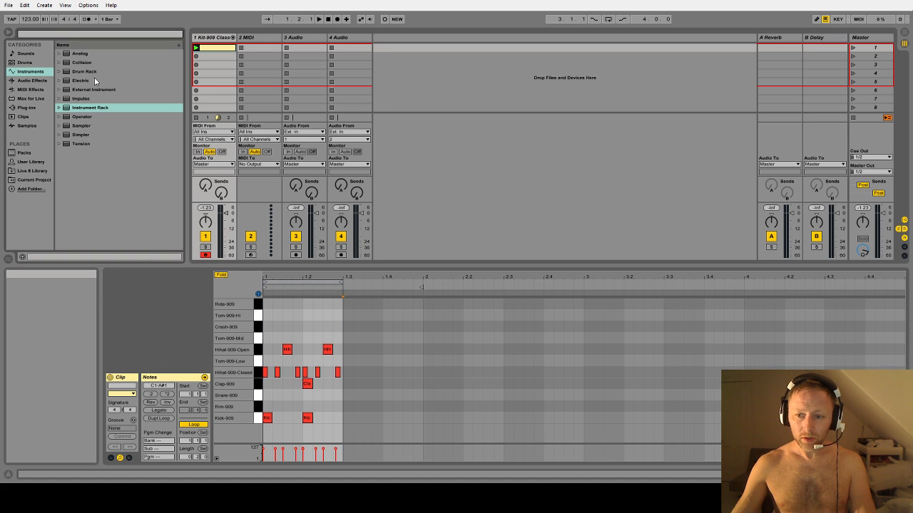
left_click(254, 39)
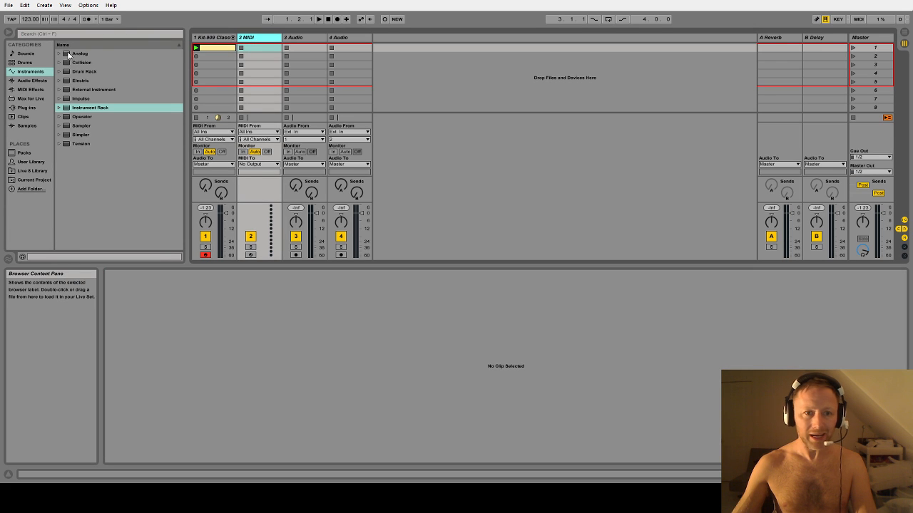
left_click(68, 54)
left_click(258, 40)
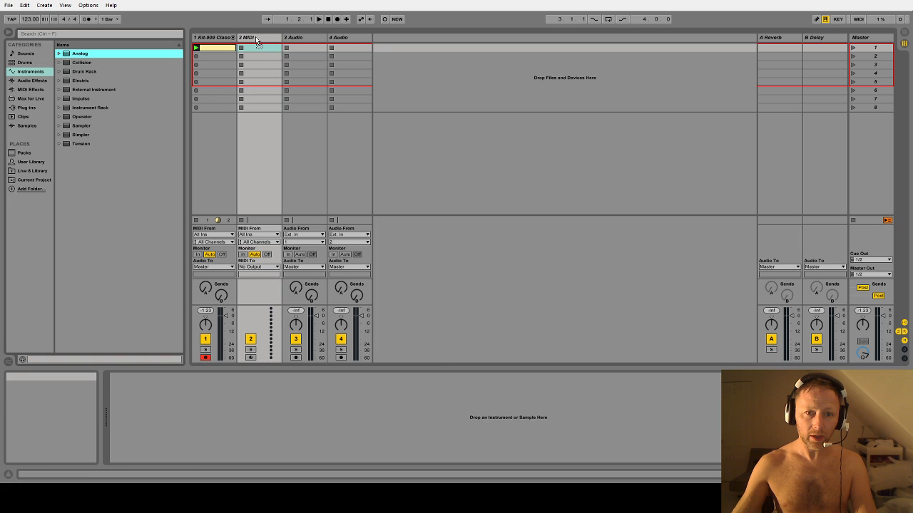
left_click_drag(256, 39, 256, 39)
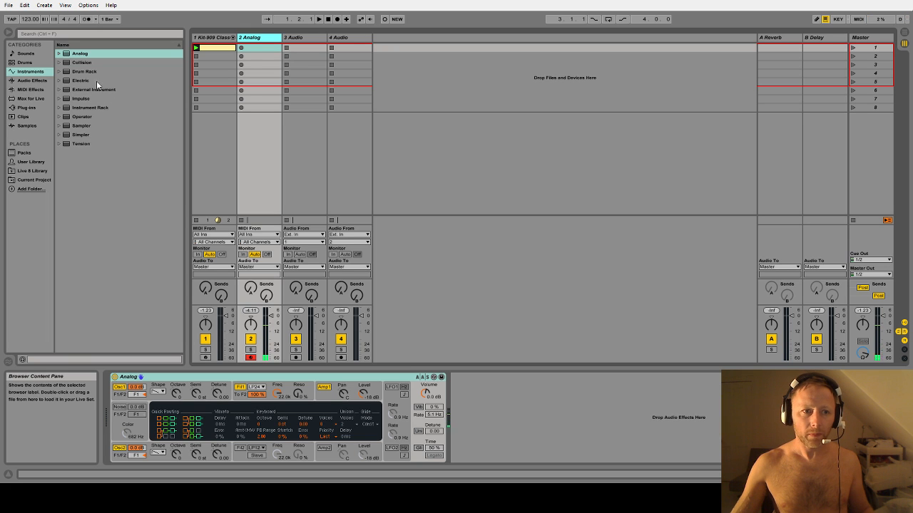
- Search the browser for "velocity" and show the matches from all categories
key("ctrl+f")
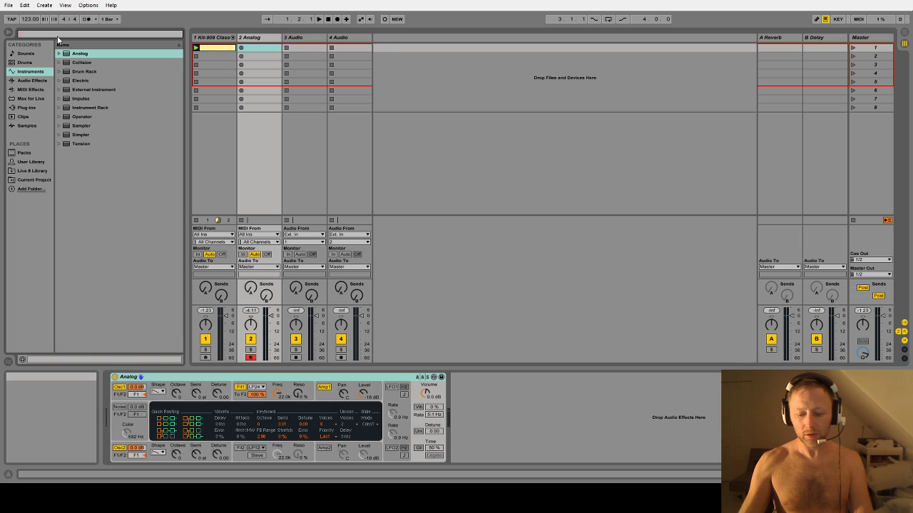
type("vel")
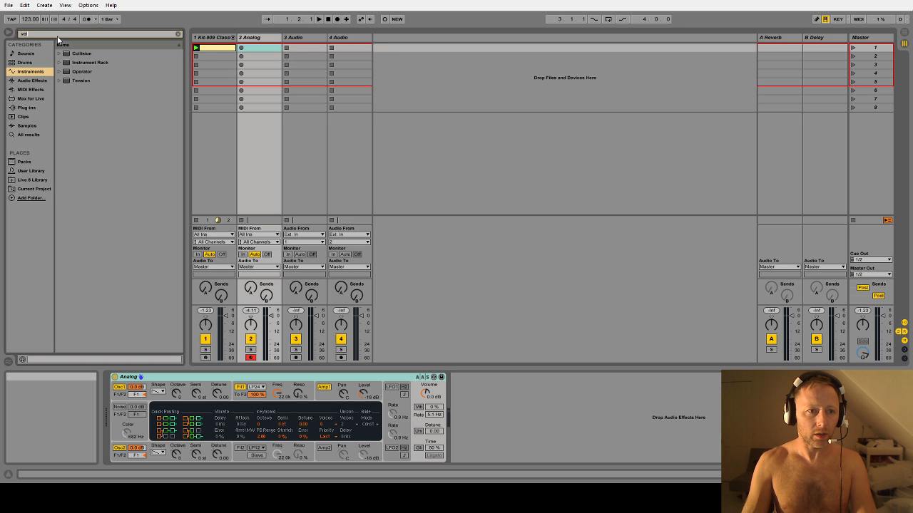
type("ec")
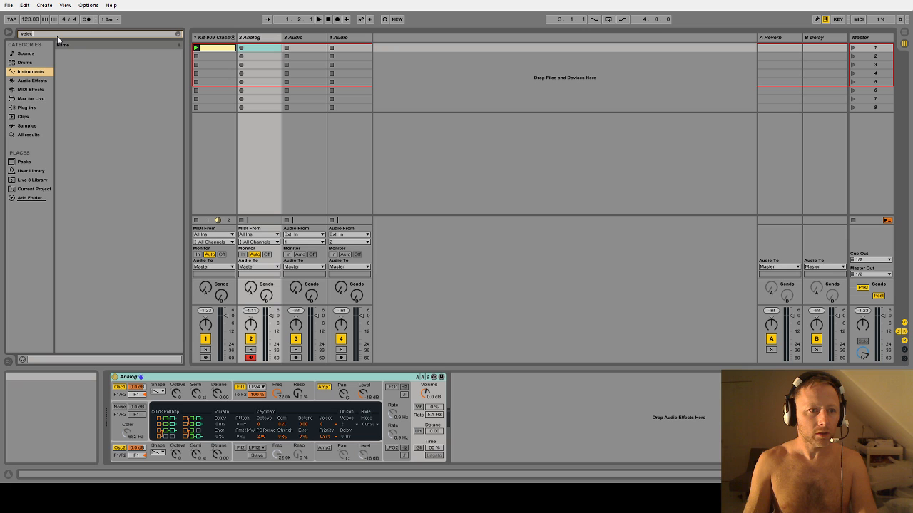
key("BackSpace")
key("BackSpace")
type("ocit")
key("BackSpace")
key("BackSpace")
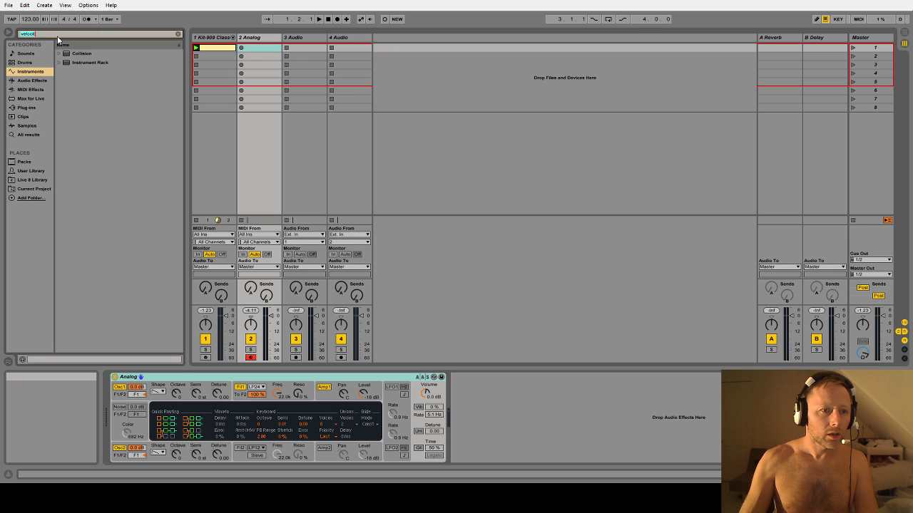
type("ity")
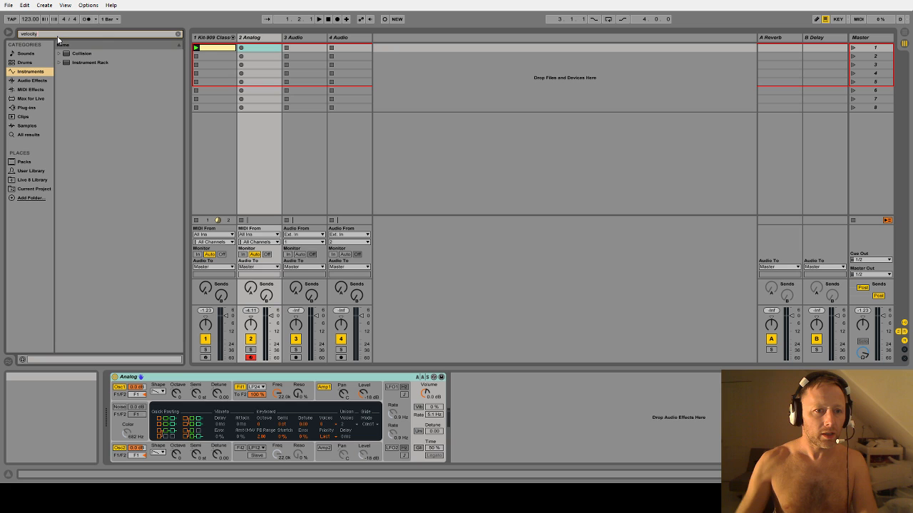
left_click(29, 135)
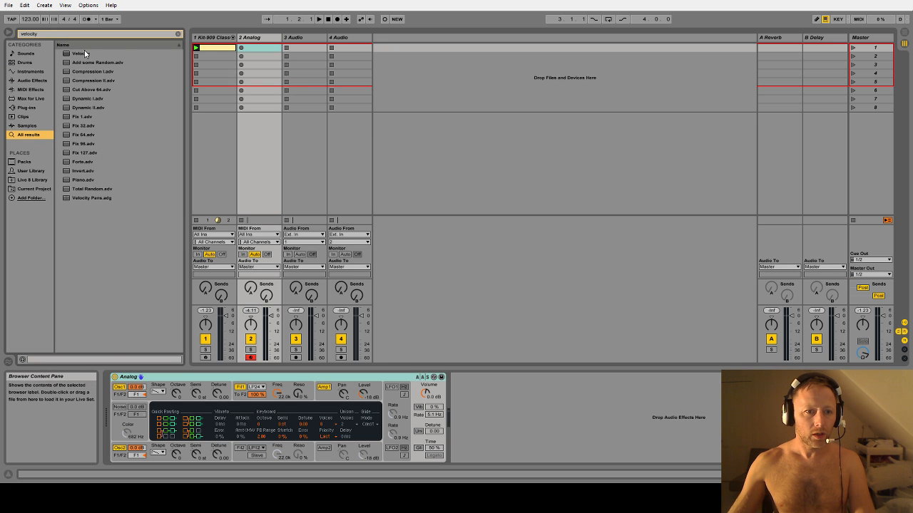
- Insert the Velocity effect ahead of Analog and set its Out Low to 127
left_click_drag(84, 54, 111, 379)
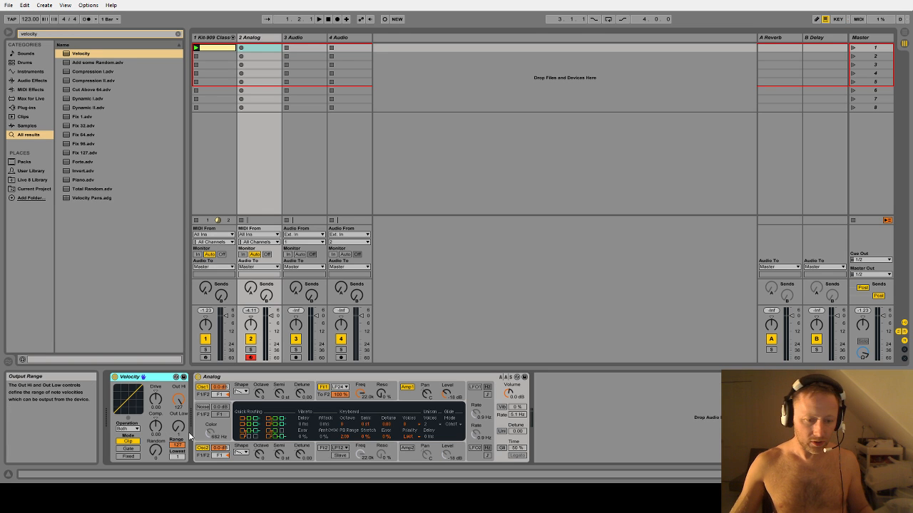
left_click_drag(180, 427, 179, 335)
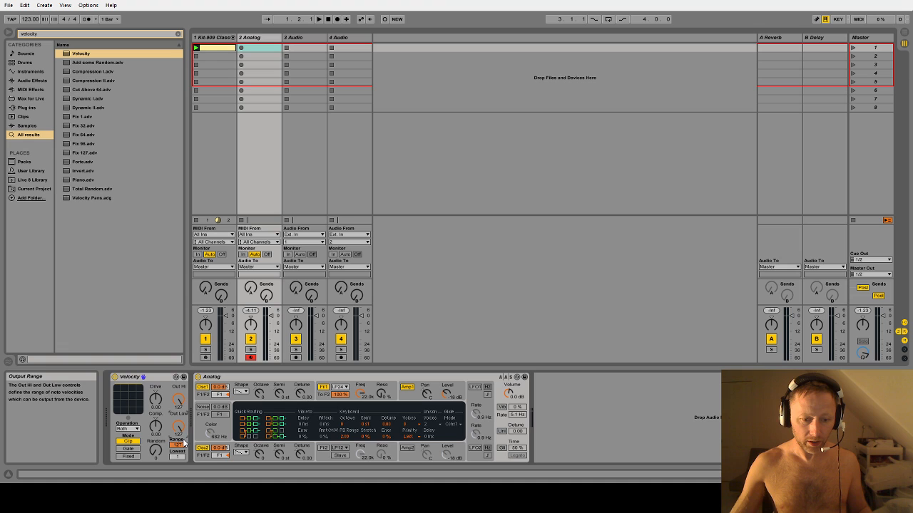
mouse_move(181, 428)
left_mouse_down()
mouse_move(181, 512)
mouse_move(183, 426)
left_mouse_up()
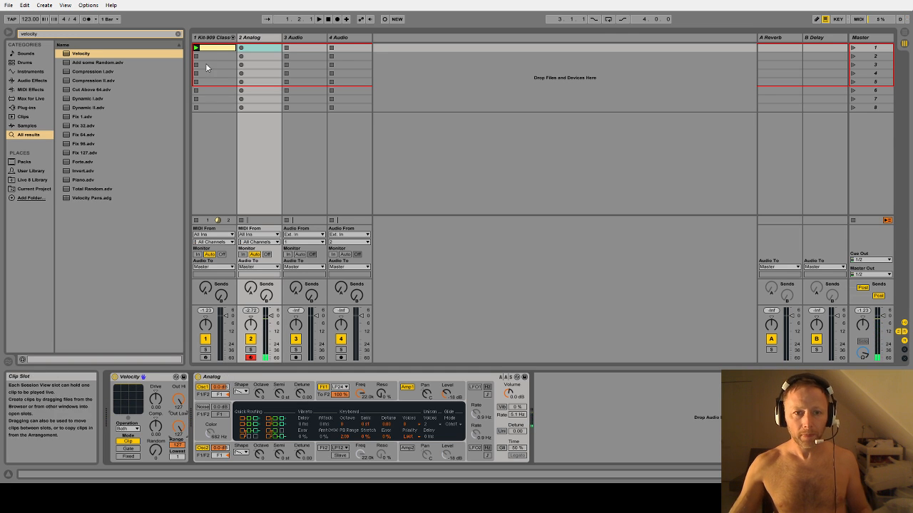
left_click(263, 43)
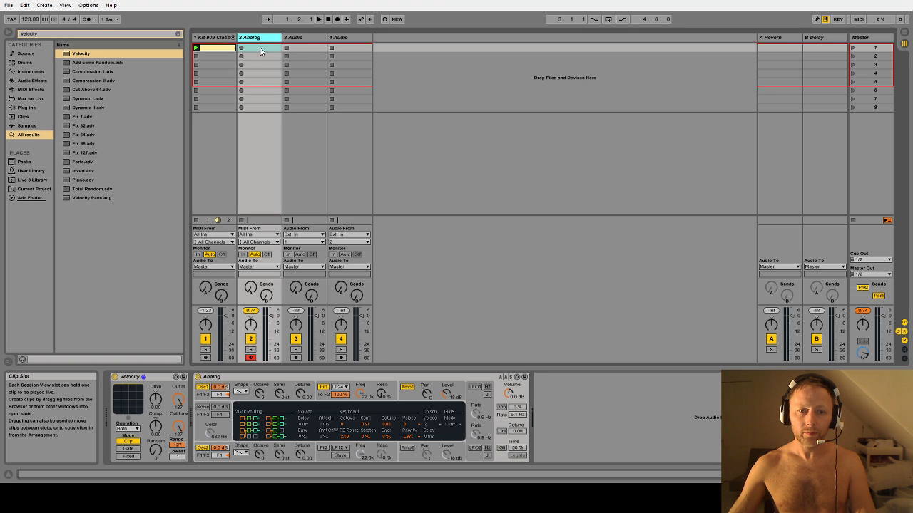
left_click(854, 49)
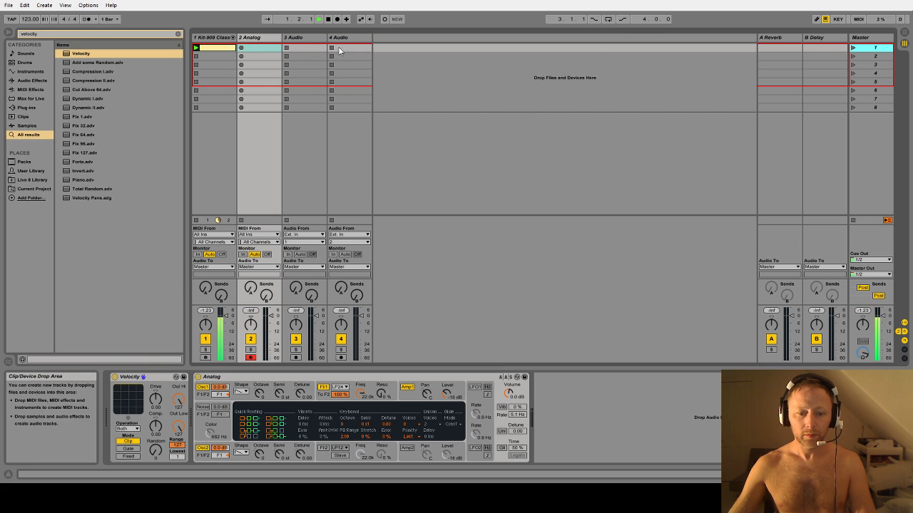
left_click(245, 49)
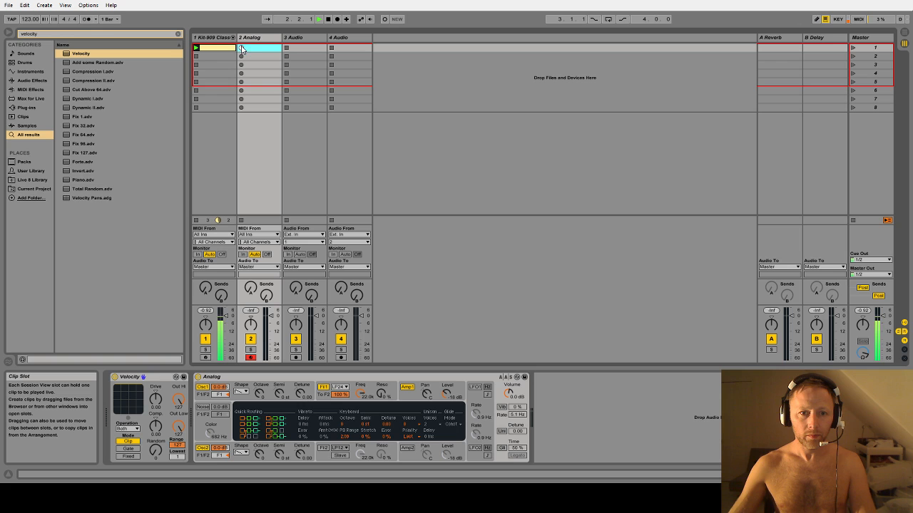
double_click(260, 49)
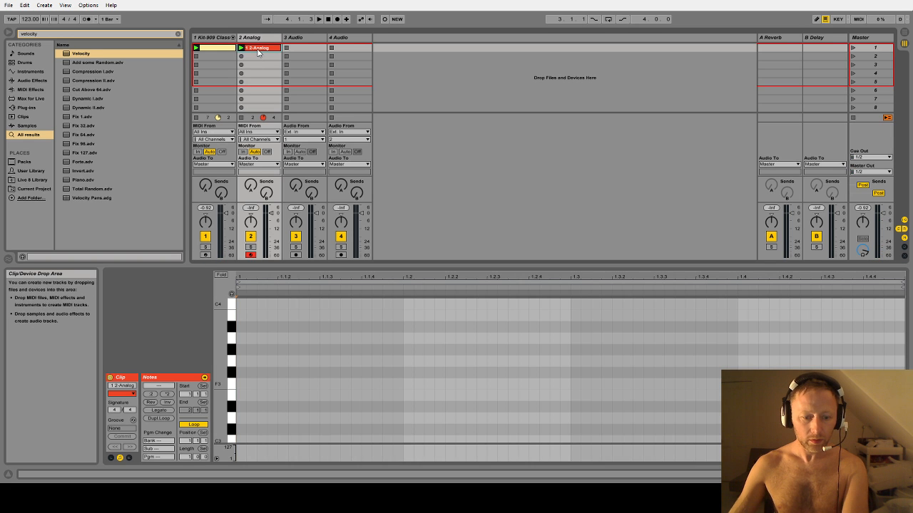
key("Delete")
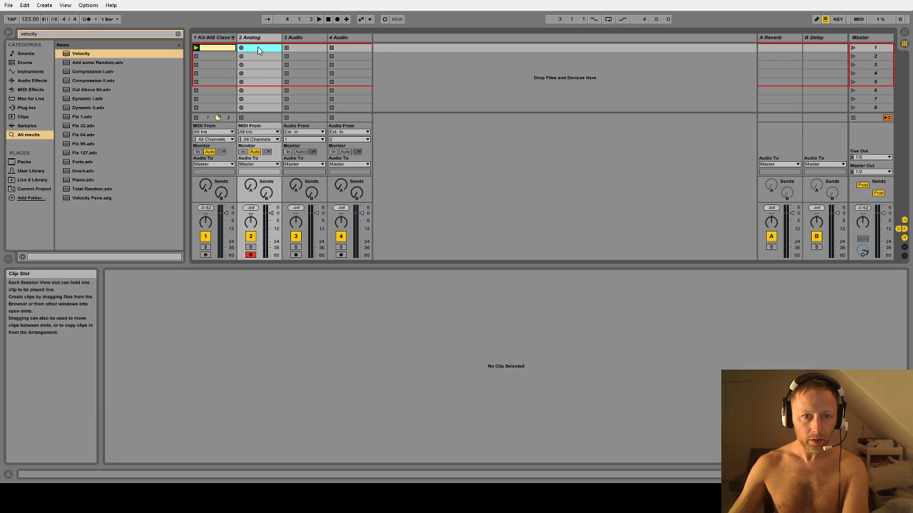
- Create an empty one-bar clip in the 2 Analog track's first slot, launch scene 1 and overdub a C3–D#3–G3–A#3 chord into it
double_click(258, 49)
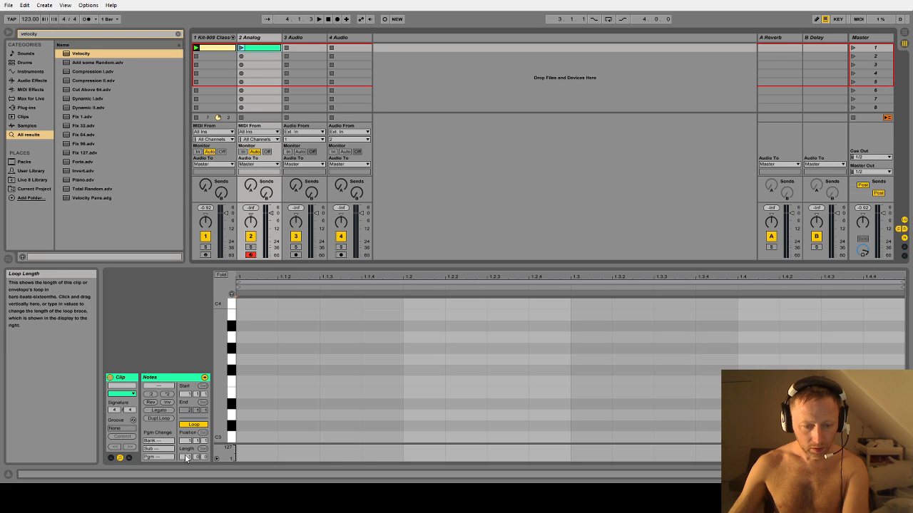
key("space")
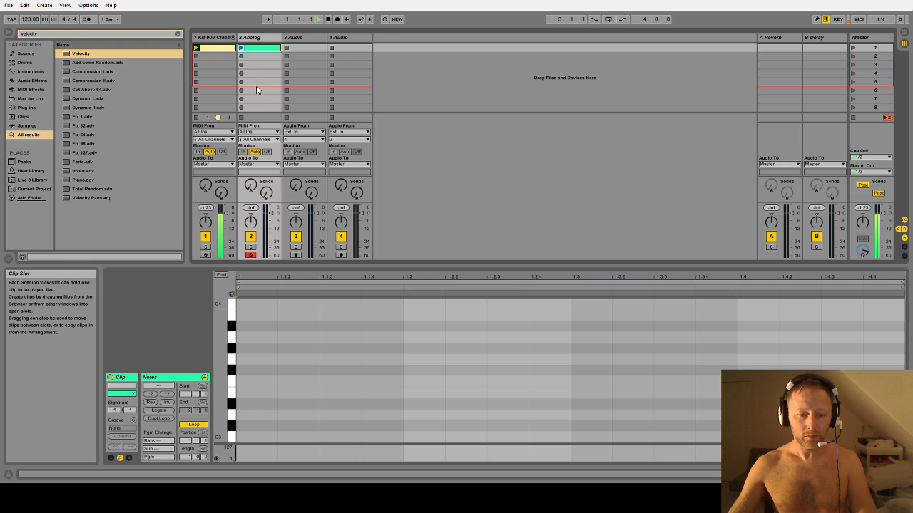
left_click(242, 48)
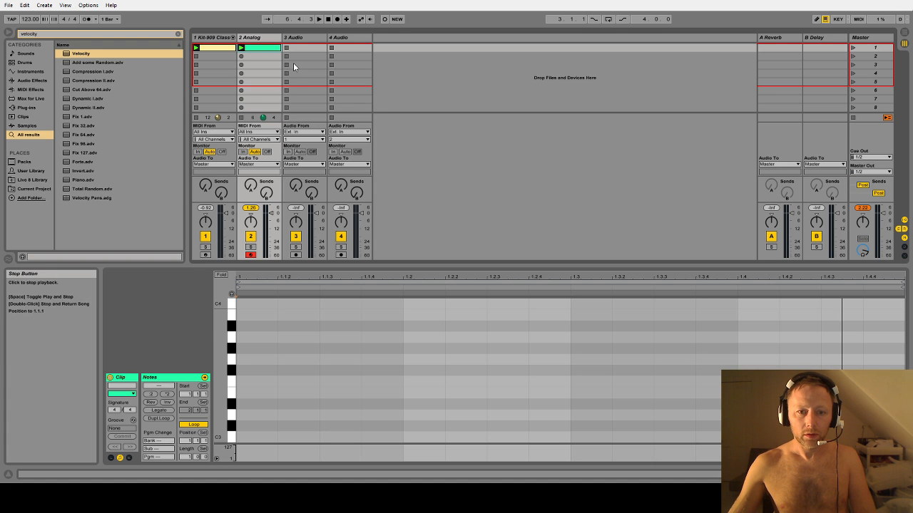
left_click(852, 48)
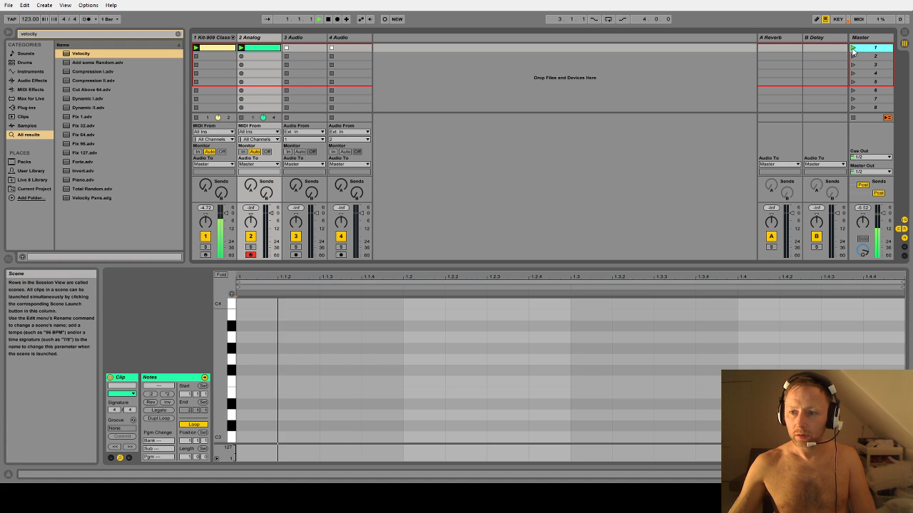
left_click(386, 20)
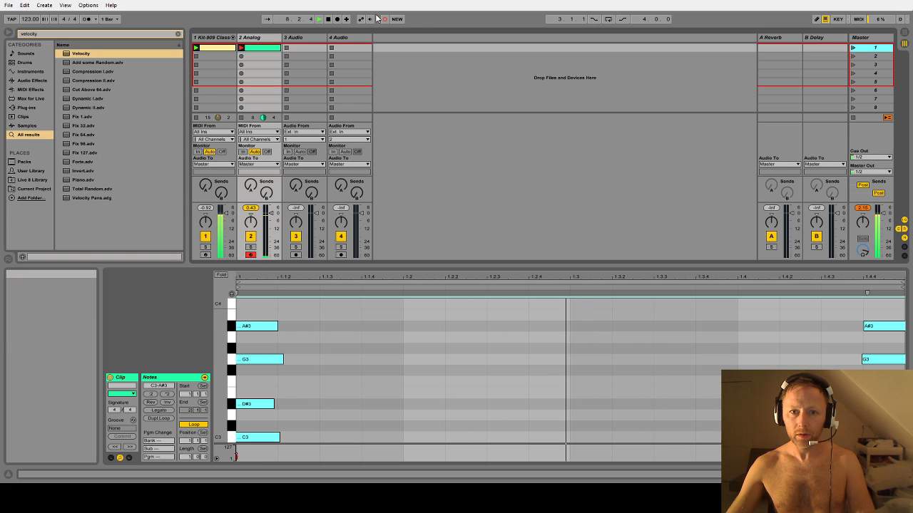
- Try shifting the recorded opening chord by a sixteenth and back to 1.1.1, and shorten its G3 note to end at 1.1.2
left_click(296, 337)
left_click_drag(312, 335, 254, 440)
left_click_drag(265, 329, 309, 331)
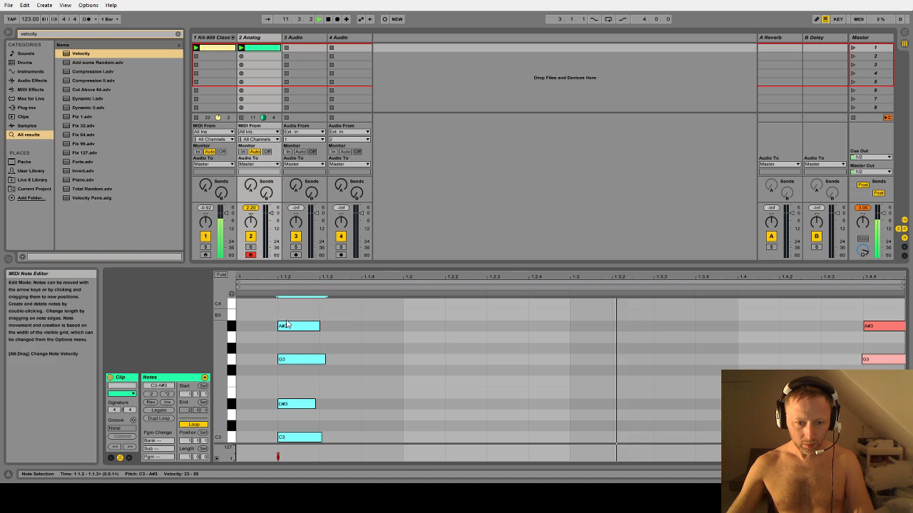
left_click(278, 328)
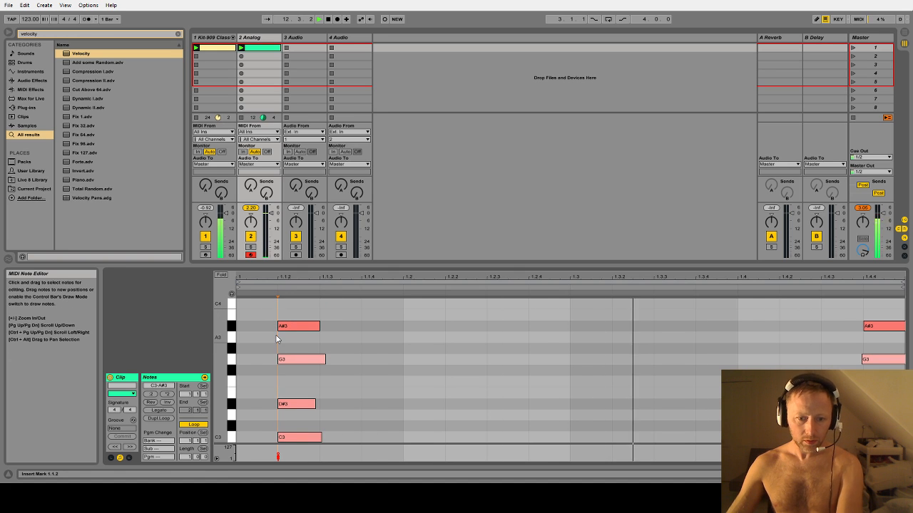
left_click_drag(269, 316, 331, 439)
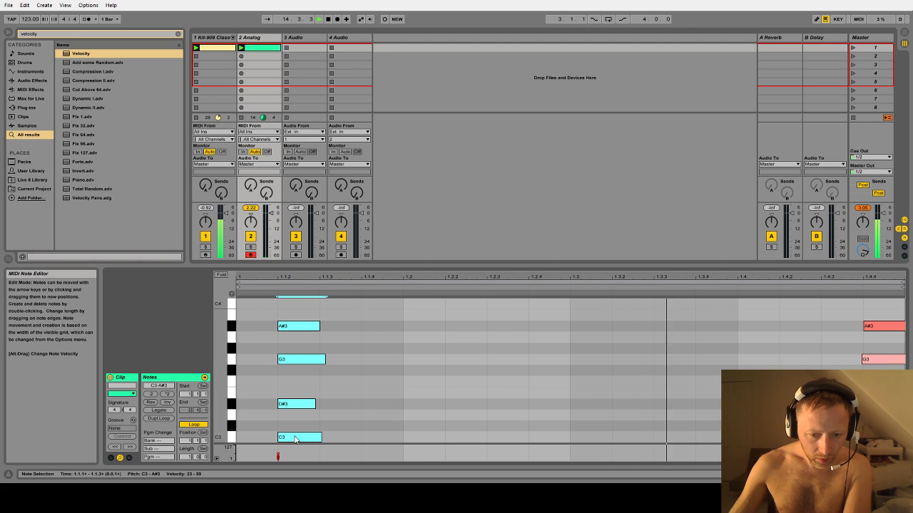
left_click_drag(298, 443, 251, 439)
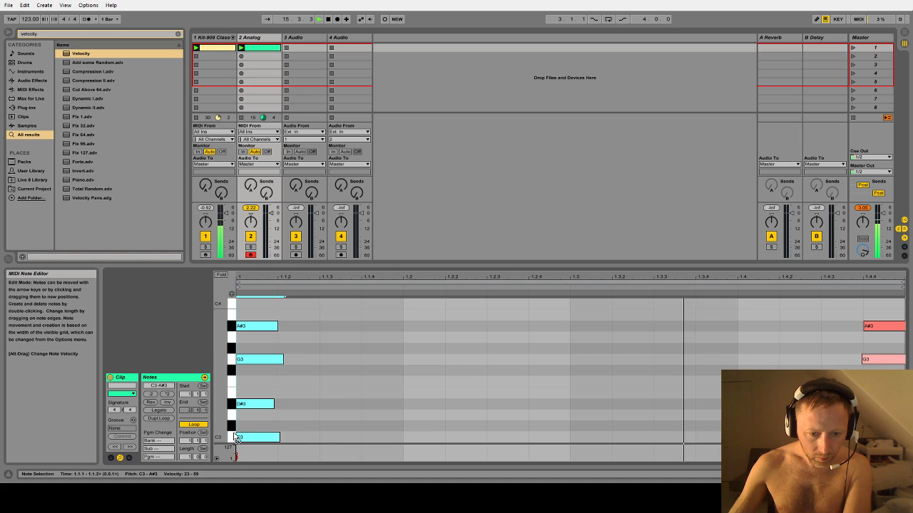
left_click(316, 351)
mouse_move(292, 354)
left_mouse_down()
mouse_move(274, 381)
mouse_move(277, 359)
left_mouse_up()
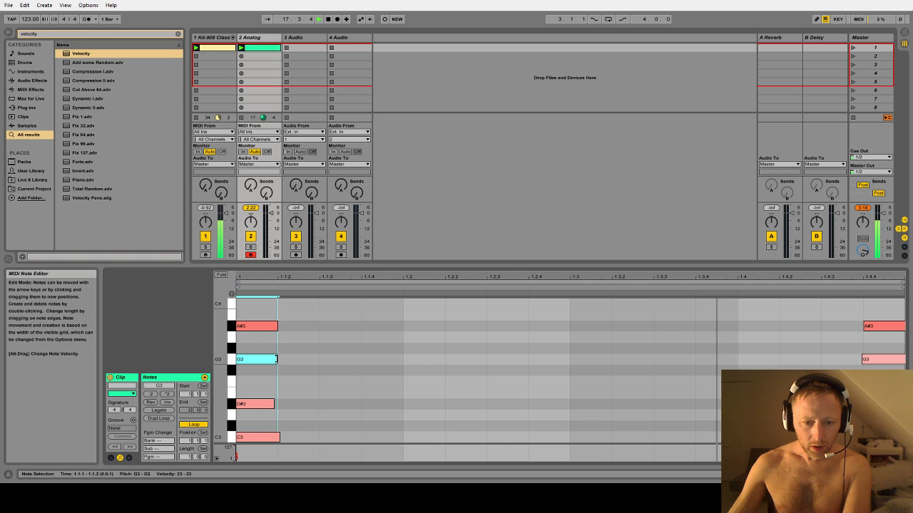
- Draw sixteenth-length A#3, G3, D#3 and C3 notes at 1.1.3 in the Analog clip, then leave draw mode
left_click(816, 18)
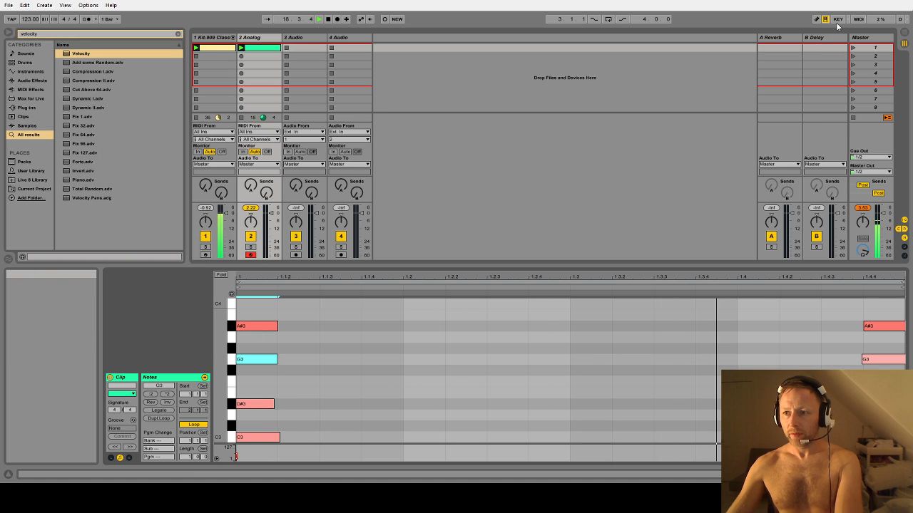
left_click(336, 326)
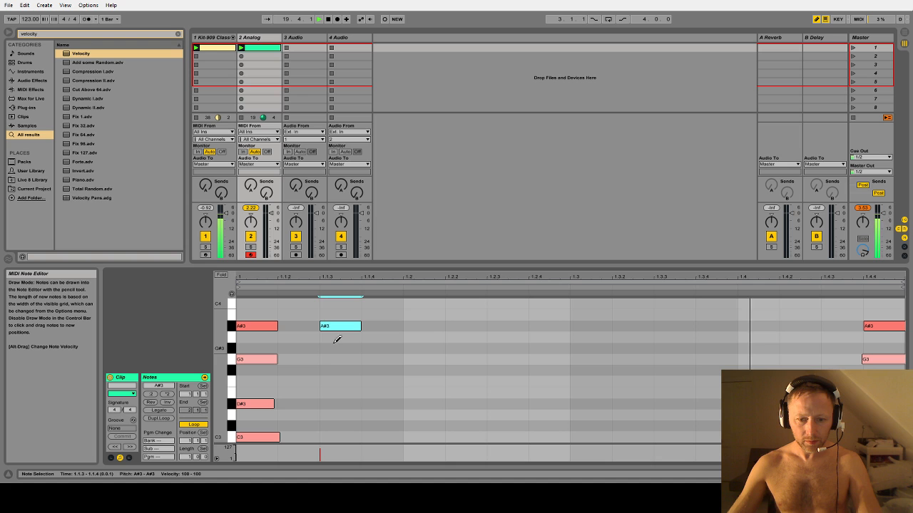
left_click(332, 359)
left_click(330, 404)
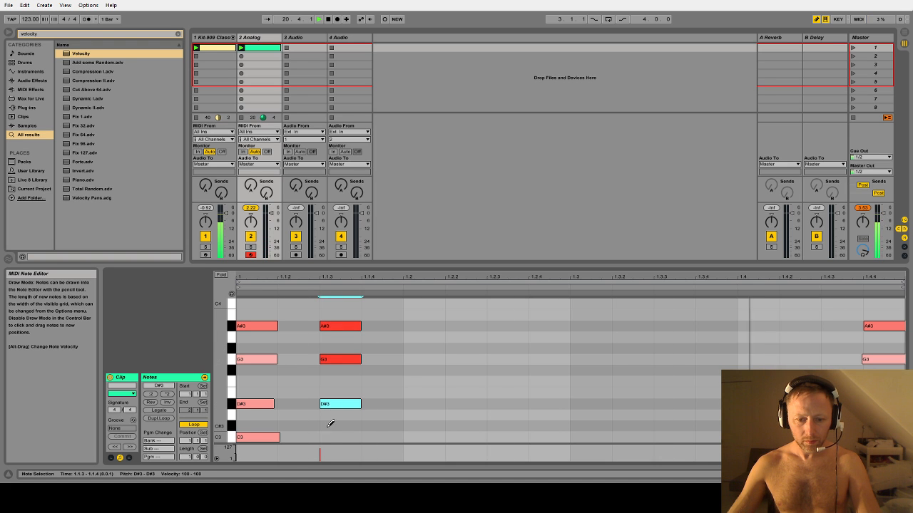
left_click(328, 437)
left_click(817, 19)
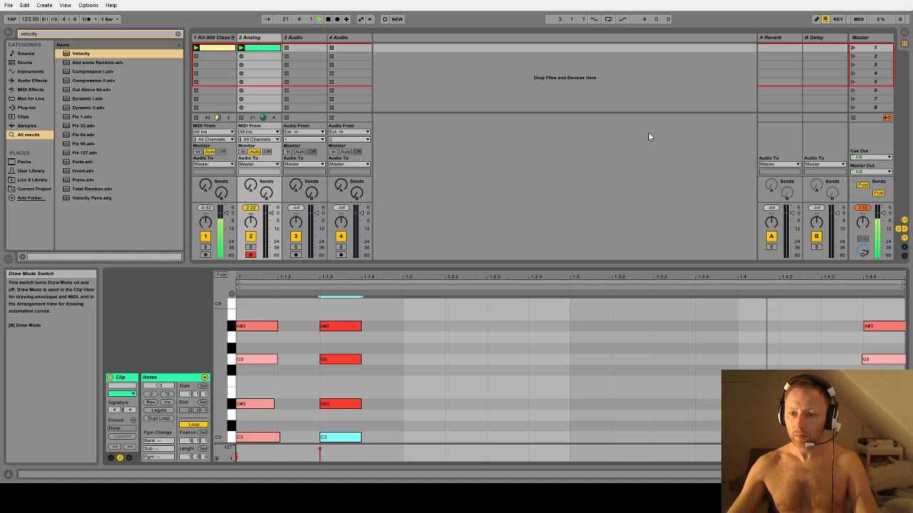
- Delete the recorded notes at the start and end of the bar and move the drawn chord to 1.1.1
left_click_drag(291, 321, 251, 449)
key("Delete")
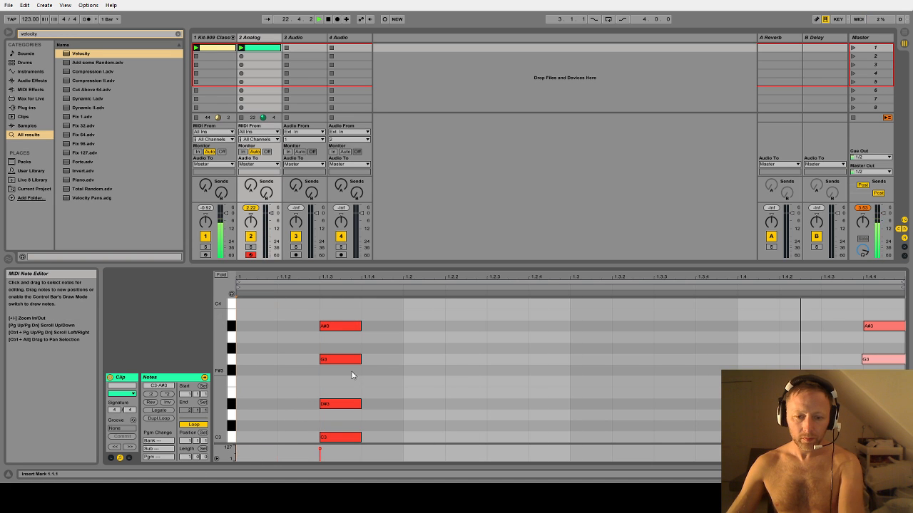
left_click_drag(413, 311, 308, 434)
left_click_drag(341, 405, 257, 405)
left_click(303, 386)
left_click_drag(852, 307, 880, 440)
key("Delete")
- Lengthen all four chord notes so they sustain through the full one-bar clip
left_click_drag(319, 316, 247, 448)
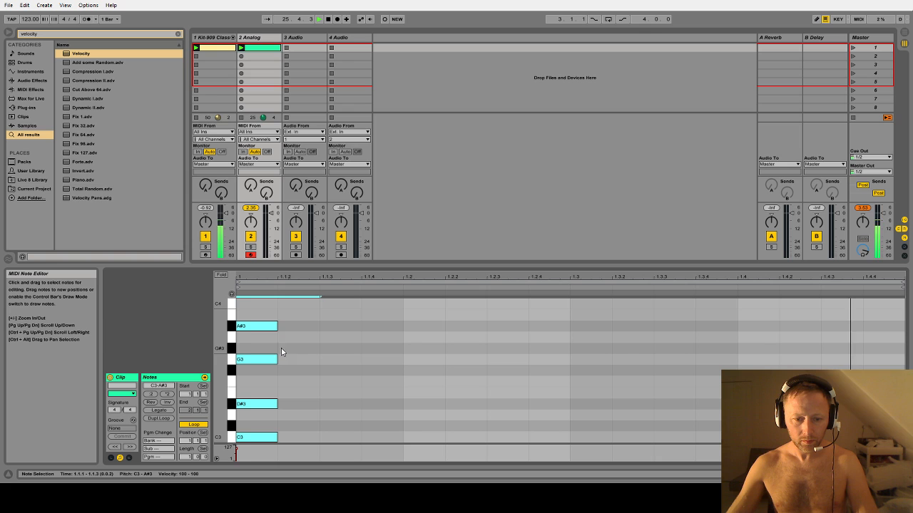
left_click(277, 326)
left_click_drag(277, 326, 896, 326)
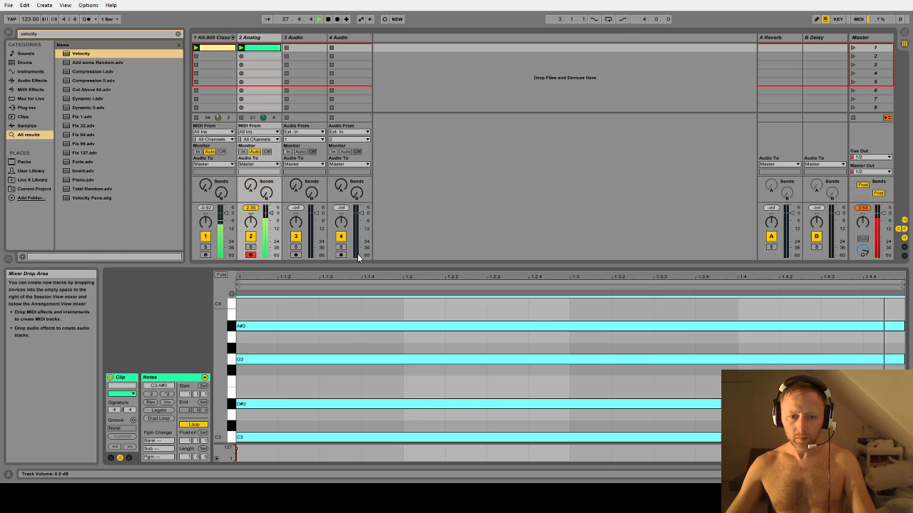
- Lower the 2 Analog track's volume to -6.3 dB, save the set, and play the loop with the chord briefly
left_click_drag(270, 214, 269, 221)
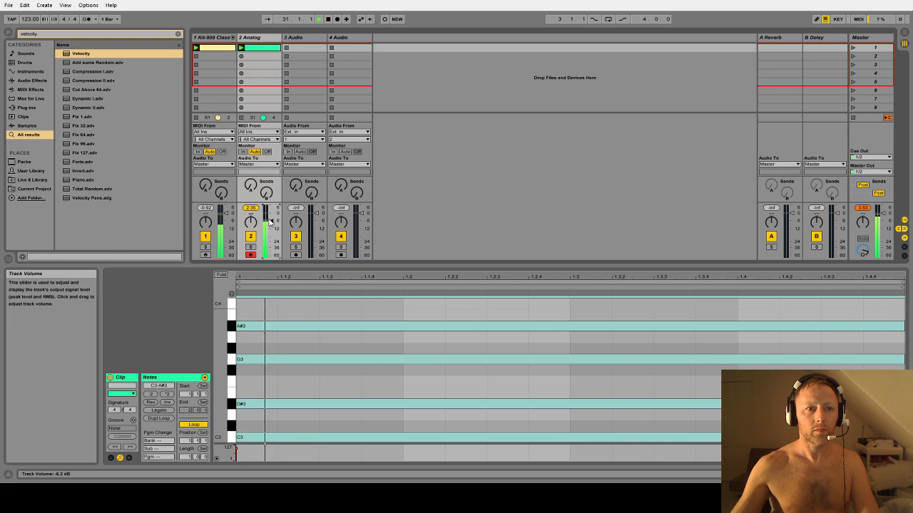
key("ctrl+s")
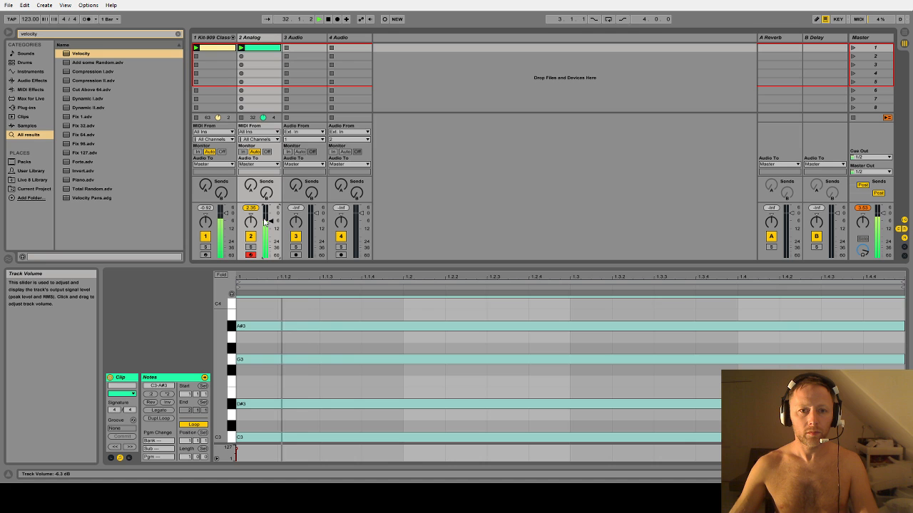
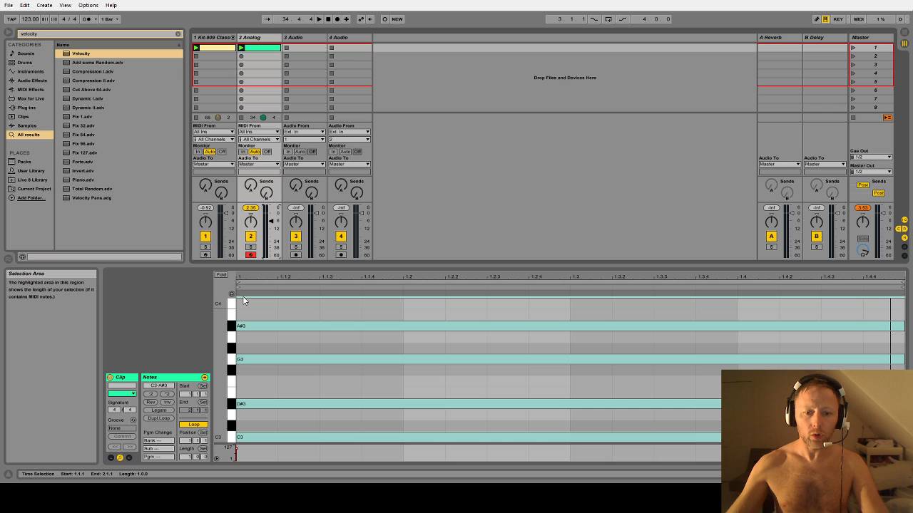
key("space")
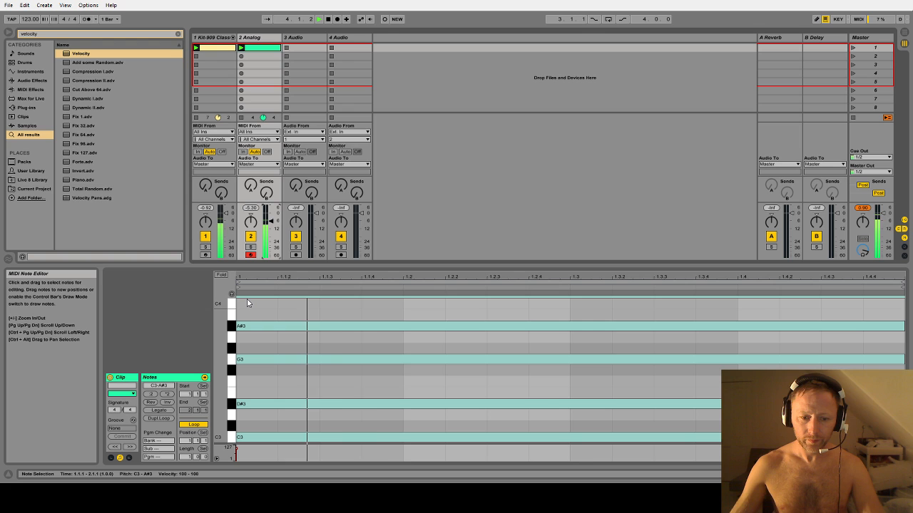
key("space")
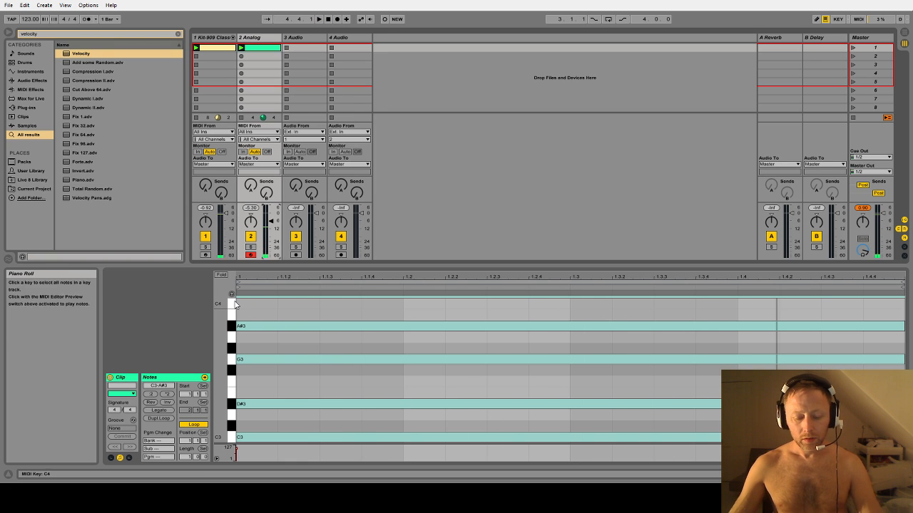
- Mute the 909 drum track, display the 2 Analog track's devices, and play the synth chord on its own
left_click(205, 236)
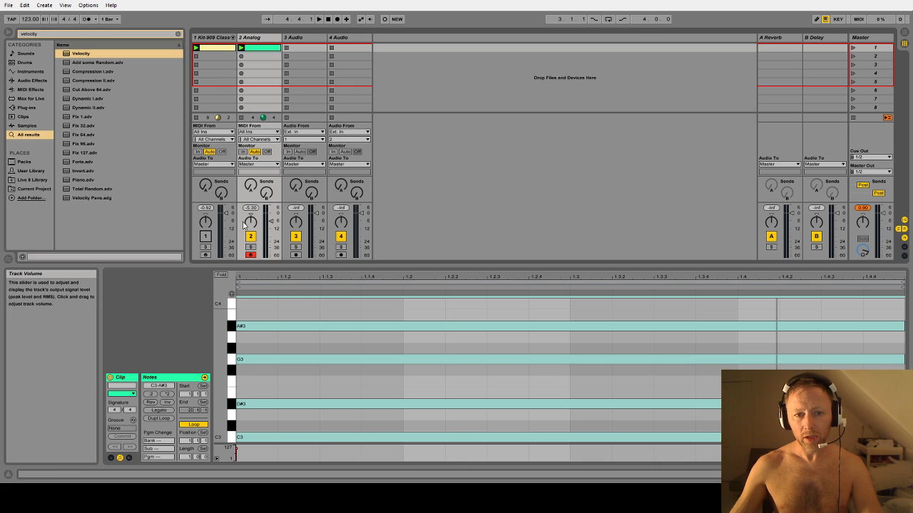
double_click(247, 117)
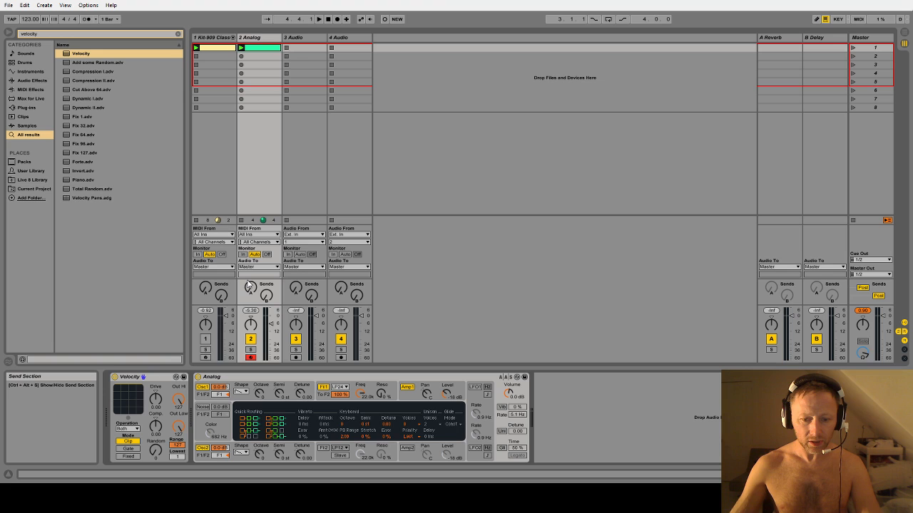
key("space")
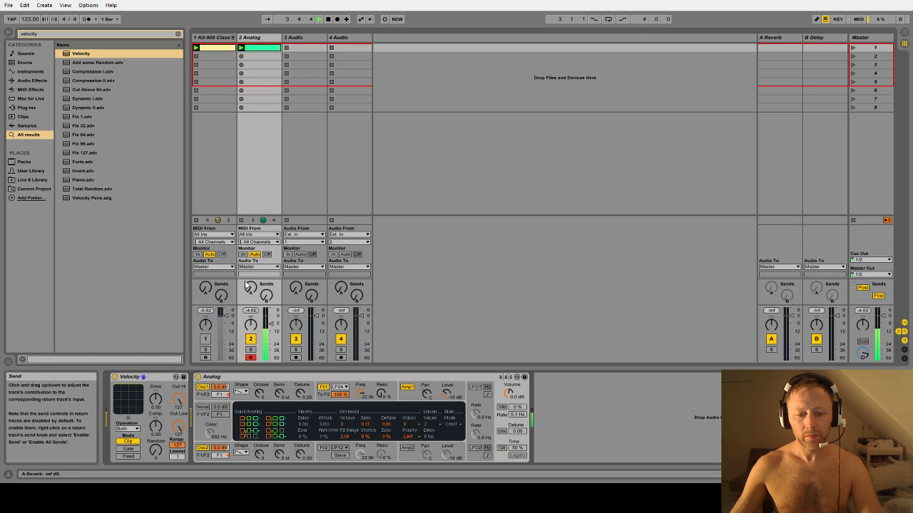
key("space")
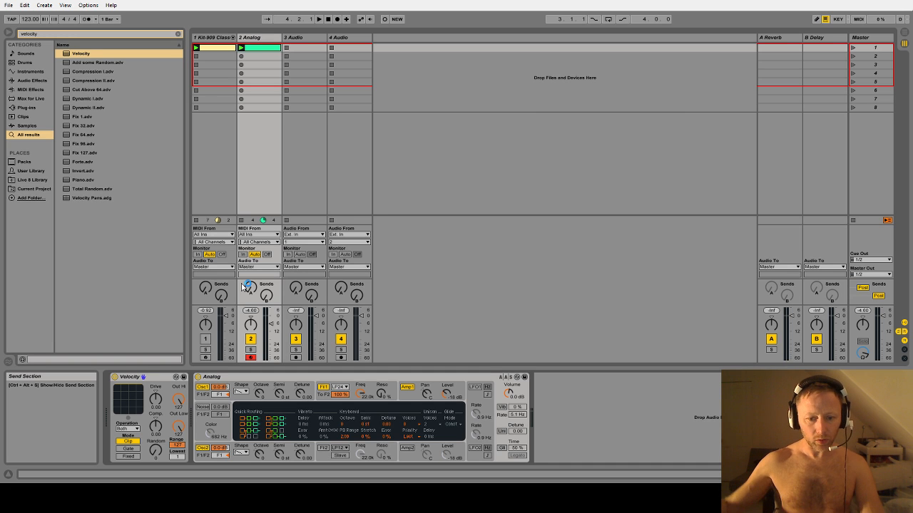
- Raise the sustain to 1.00 and lengthen the decay to 15.0 s in Analog's Amp 1 and Filter 1 envelopes while the chord plays
left_click(417, 398)
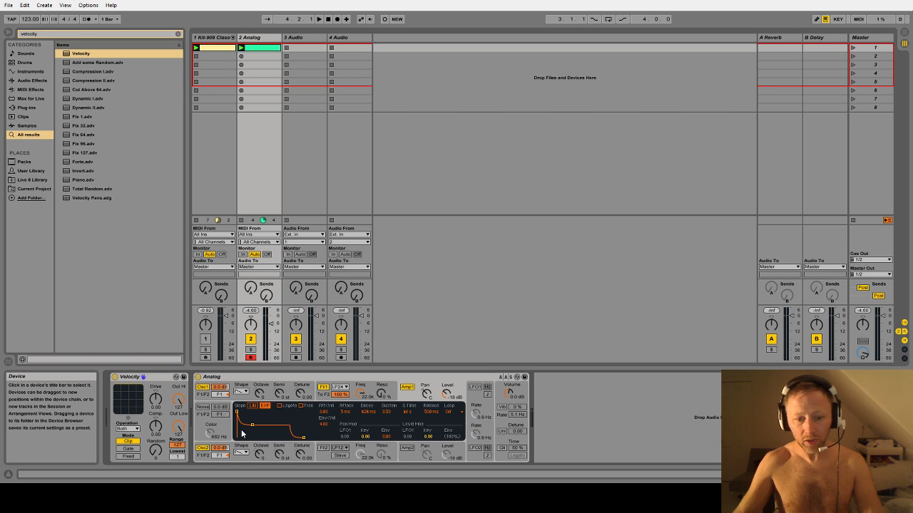
key("space")
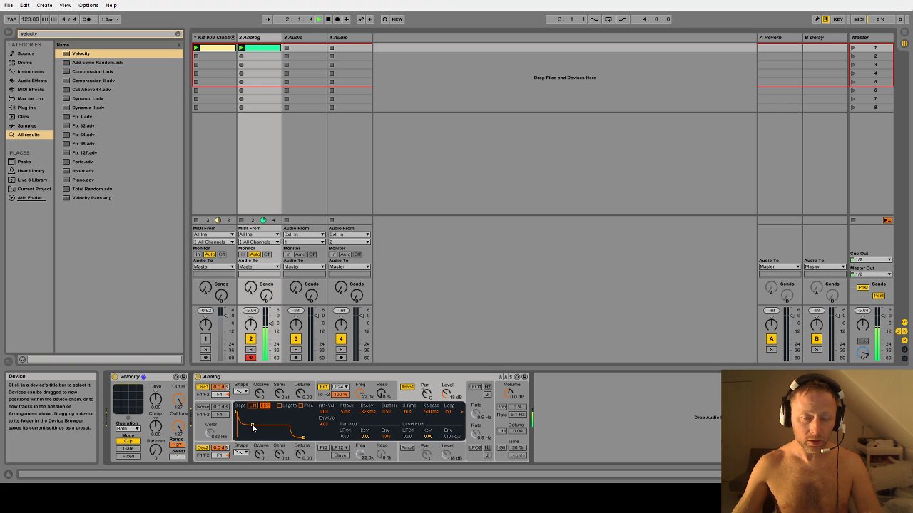
left_click_drag(253, 425, 263, 412)
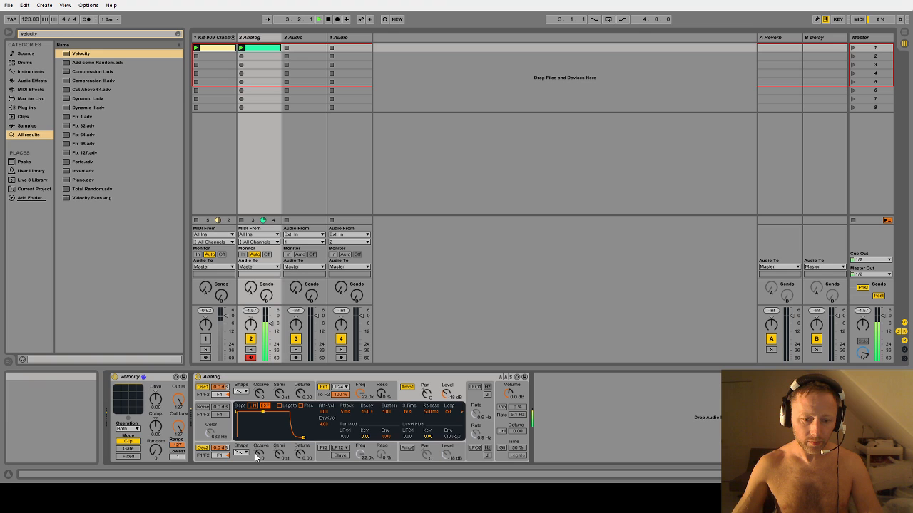
left_click_drag(303, 437, 303, 442)
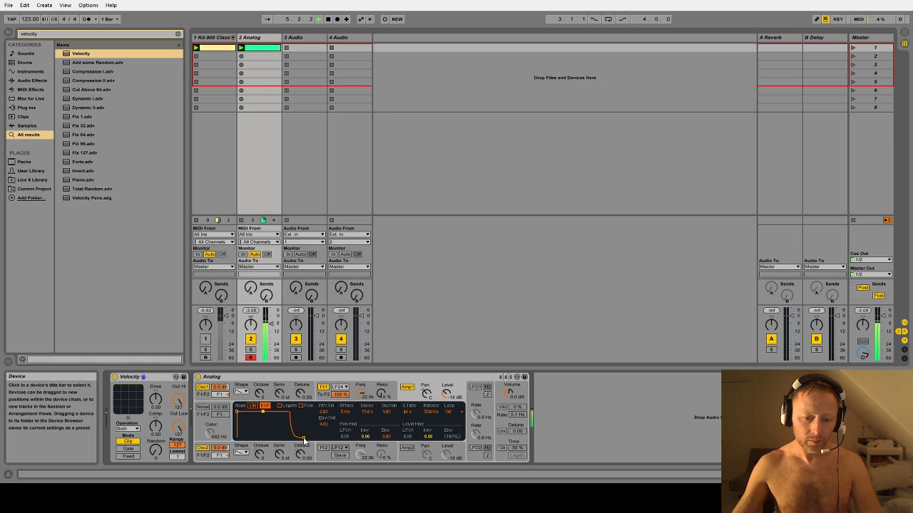
left_click(353, 399)
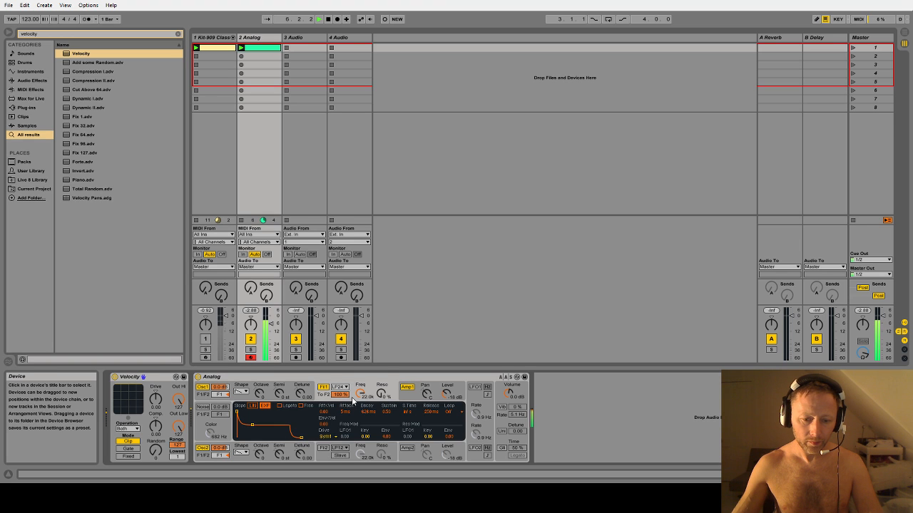
left_click_drag(253, 426, 262, 412)
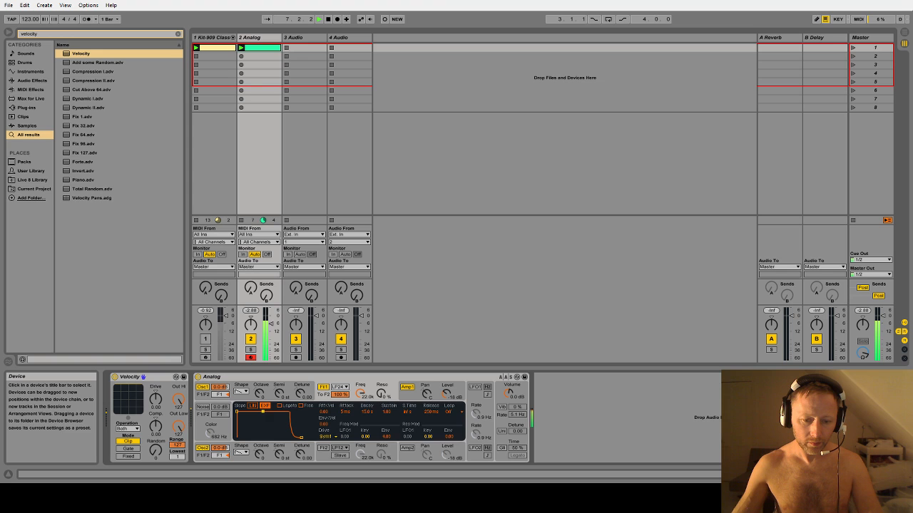
- Audition short and long releases on the Amp 1 envelope, enable Legato, and set the release to about 81 ms
left_click(410, 400)
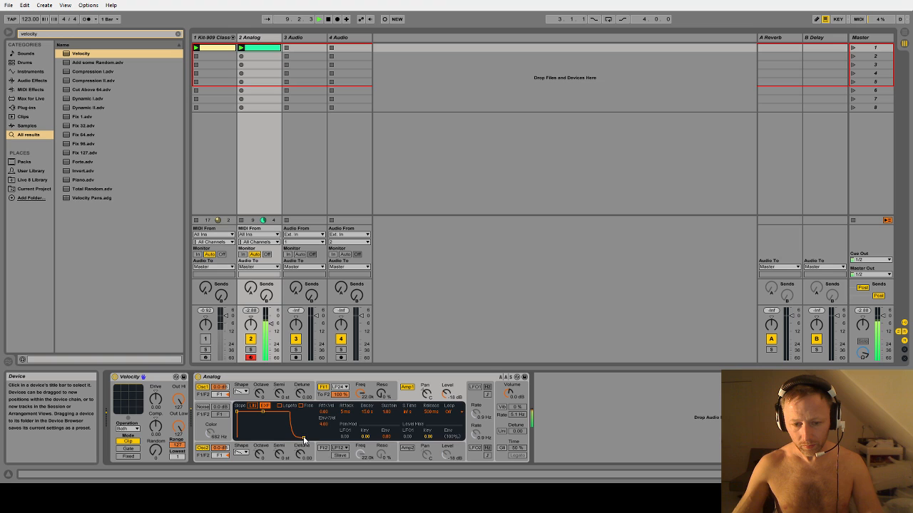
left_click_drag(304, 440, 289, 438)
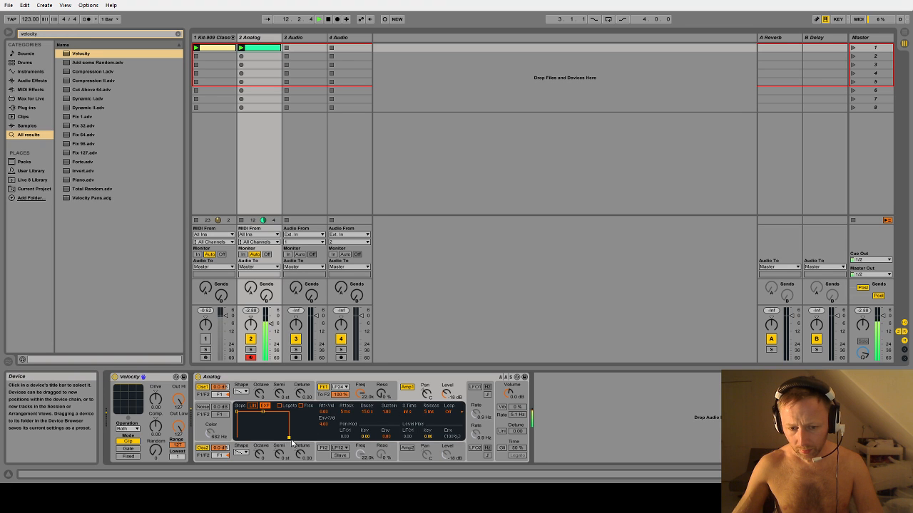
left_click_drag(291, 440, 309, 438)
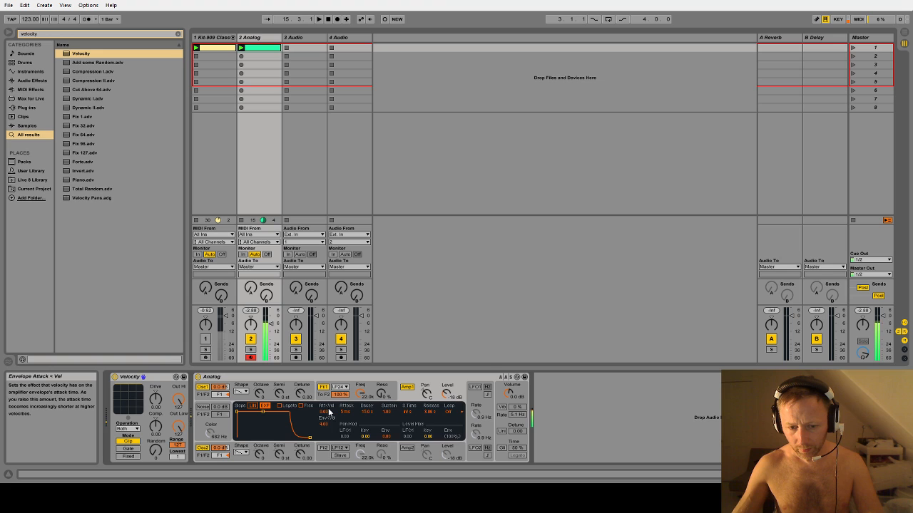
key("space")
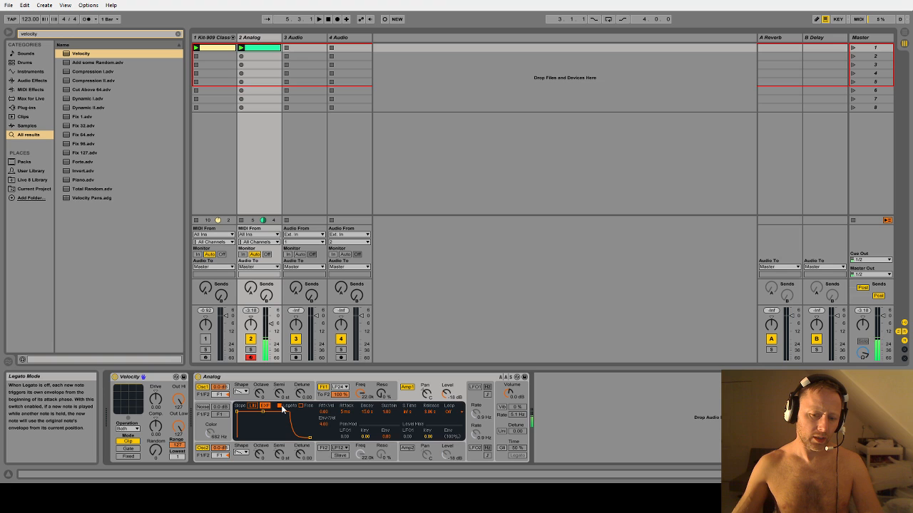
key("space")
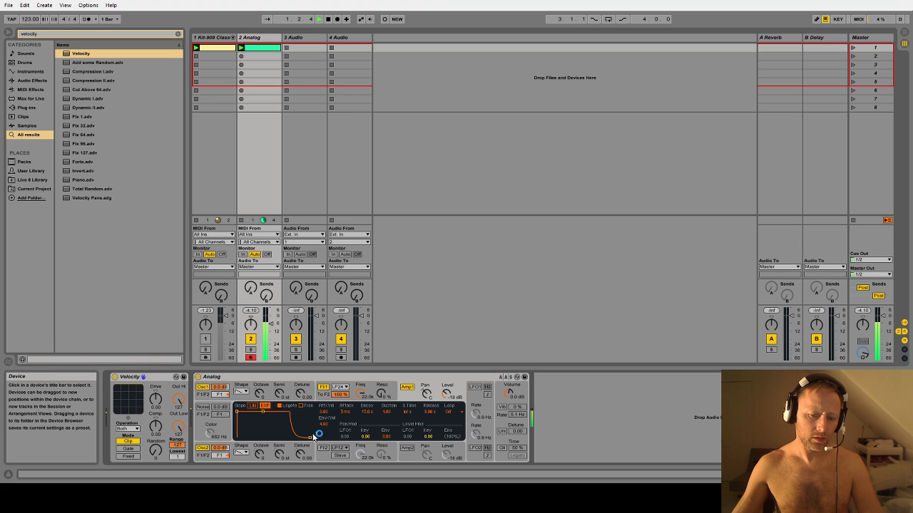
left_click_drag(310, 437, 297, 438)
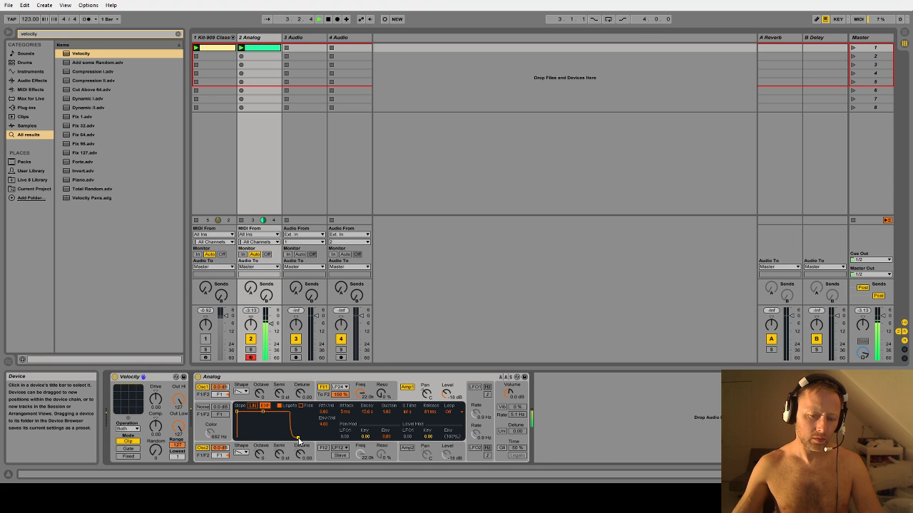
key("space")
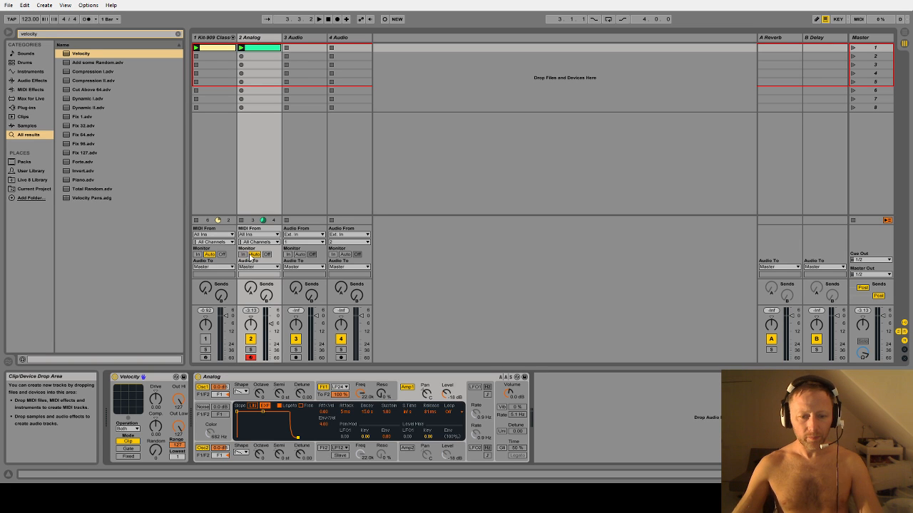
- Lower the 2 Analog track's volume to -10.2 dB, unmute the 909 drum track, and play both together
key("space")
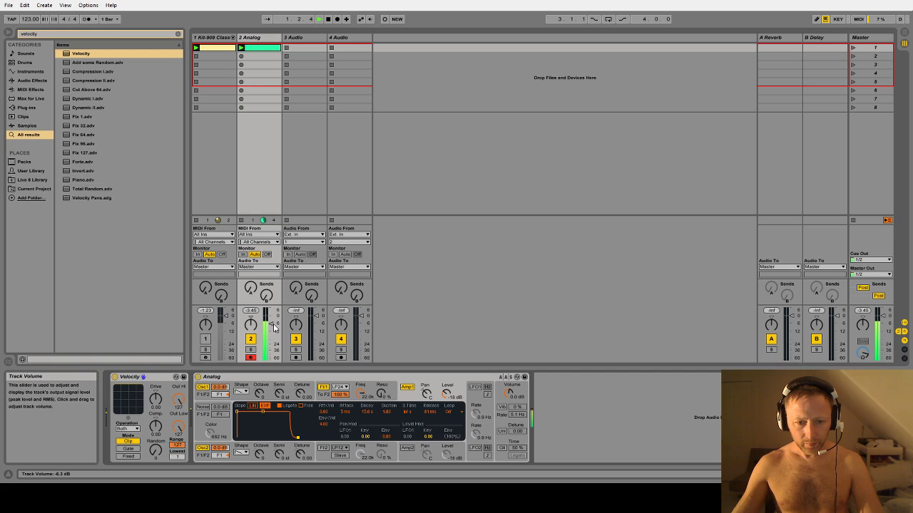
left_click_drag(271, 325, 271, 330)
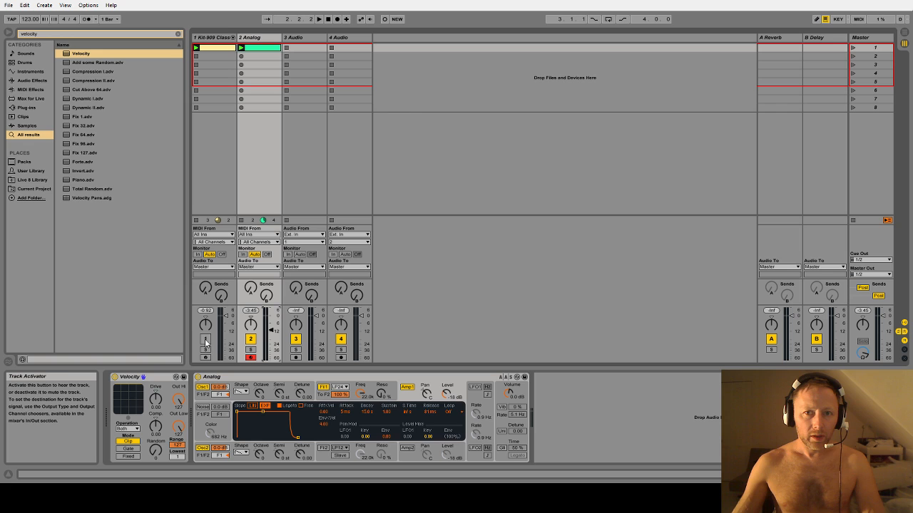
key("space")
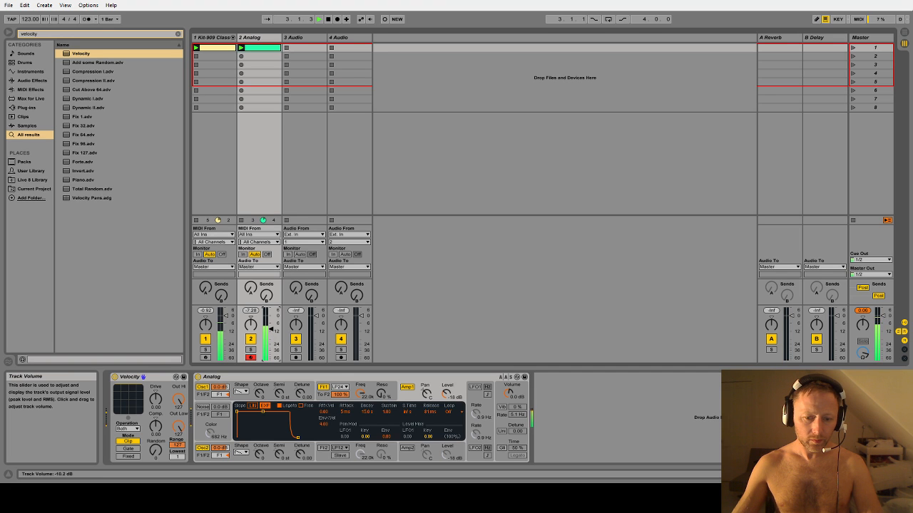
key("space")
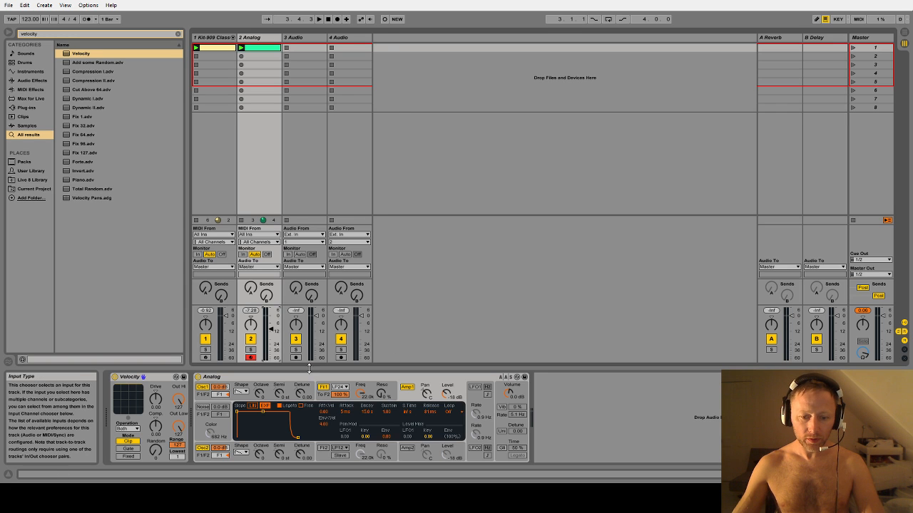
- Lower Analog's Filter 1 cutoff frequency to about 608 Hz and audition the chord with the drums
key("space")
left_click_drag(361, 394, 361, 432)
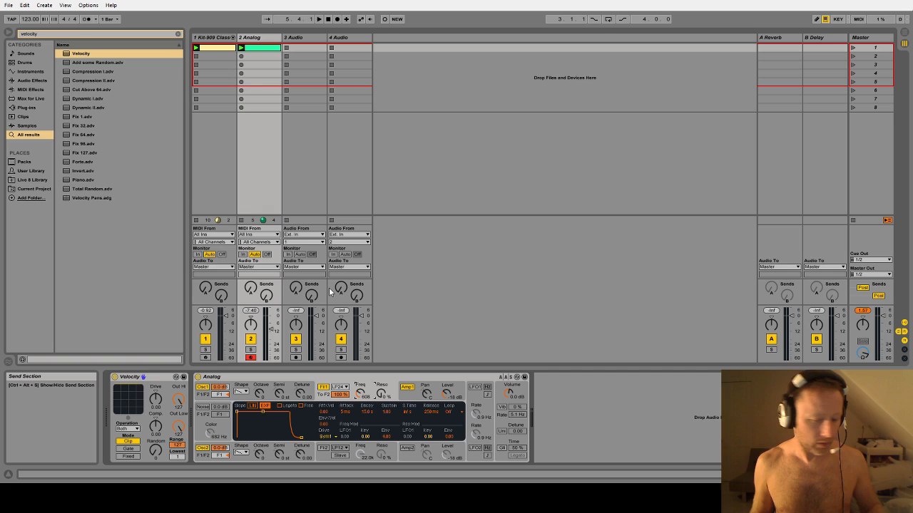
key("space")
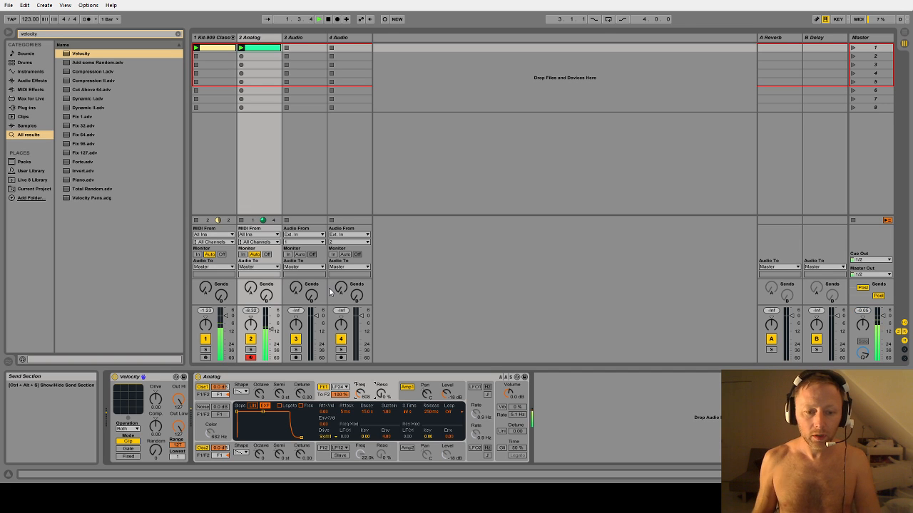
key("space")
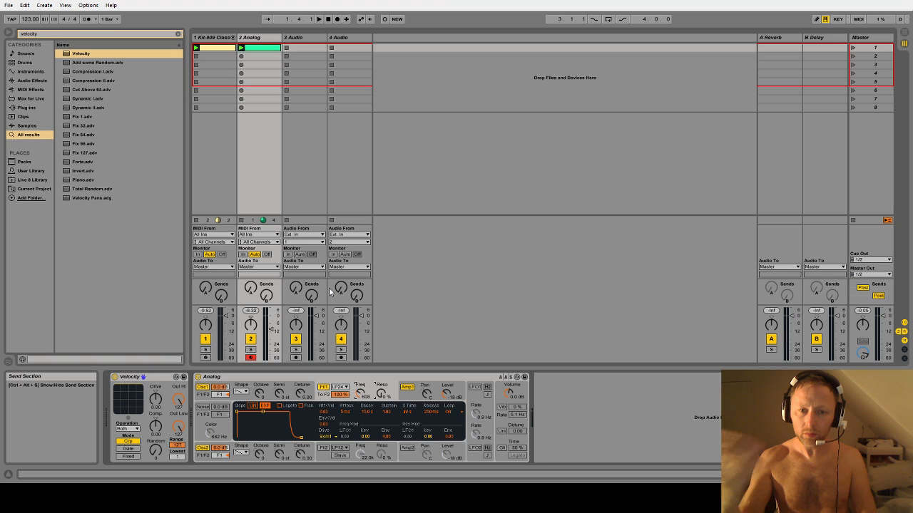
- Search the browser for "compre" and add the Compressor after Analog on the 2 Analog track
left_click(58, 36)
key("ctrl+a")
key("BackSpace")
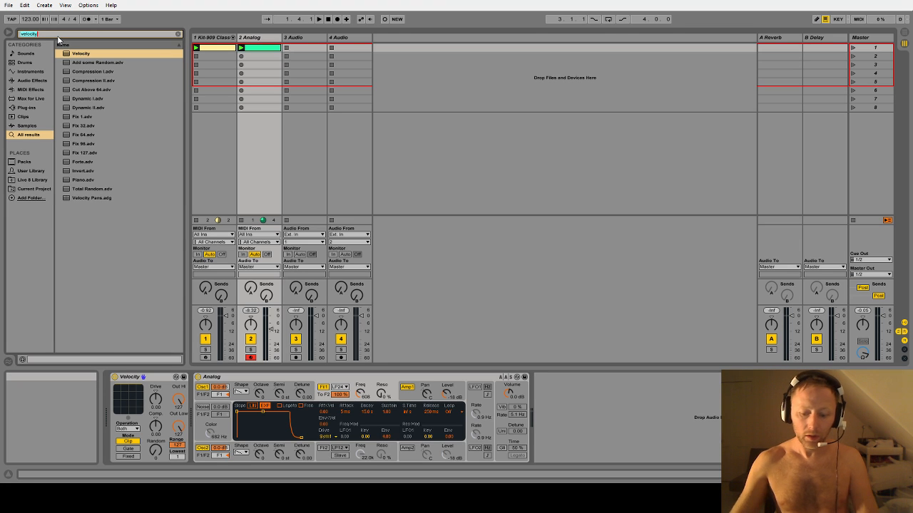
type("compre")
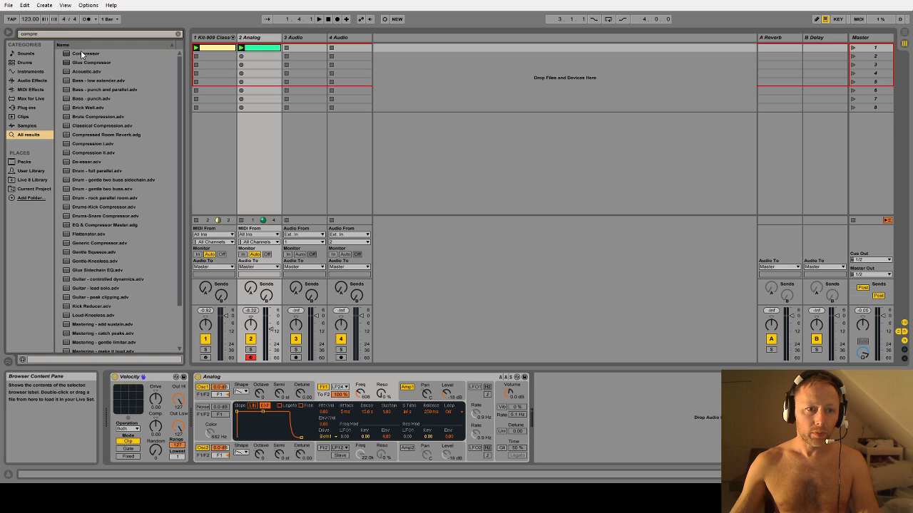
mouse_move(85, 54)
left_mouse_down()
mouse_move(171, 235)
mouse_move(199, 392)
mouse_move(345, 422)
mouse_move(623, 421)
left_mouse_up()
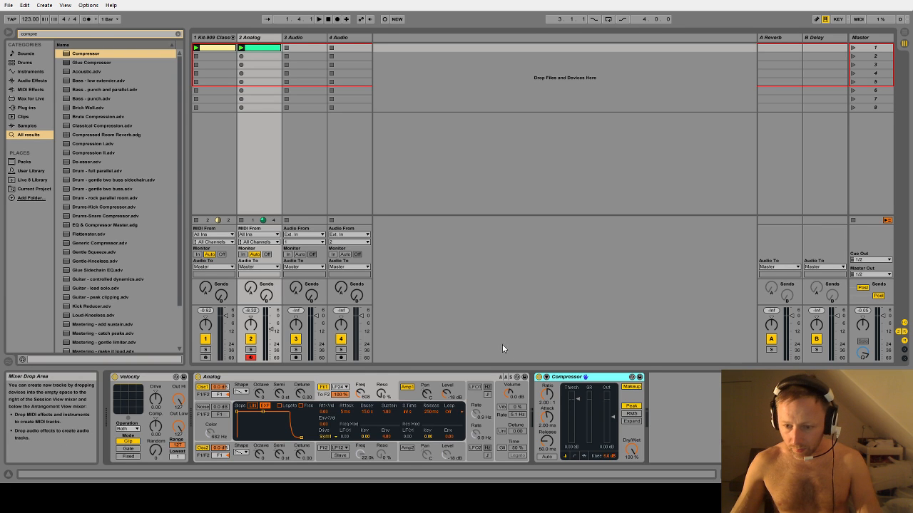
- Show the Compressor's sidechain controls, enable Sidechain, and choose the 1-Kit-909 drum track as its audio source
key("space")
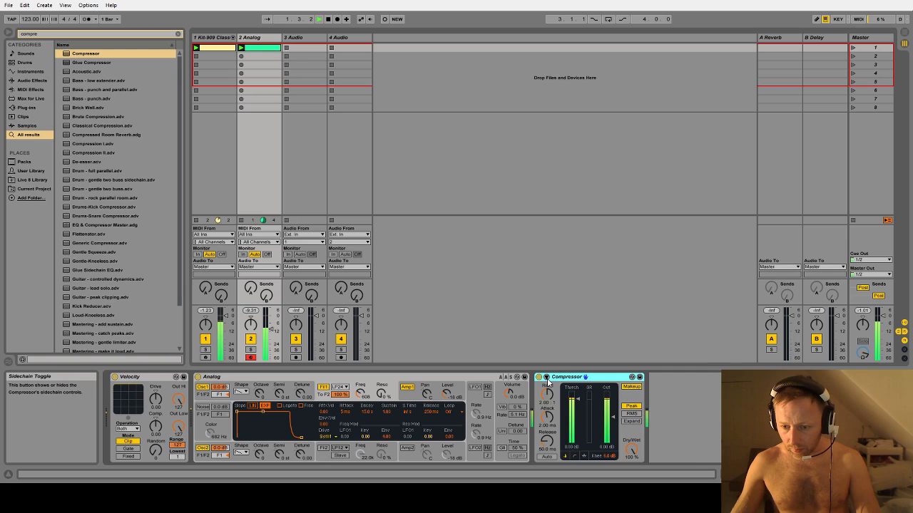
left_click(546, 378)
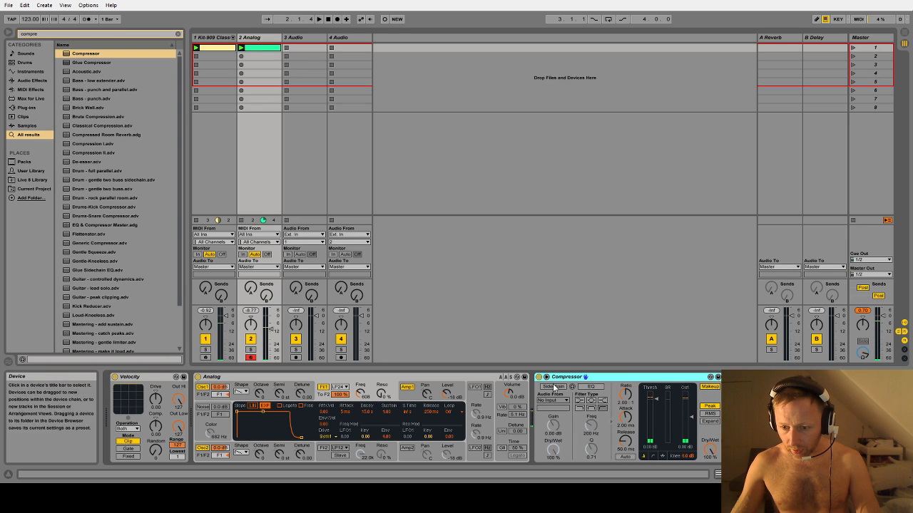
left_click(552, 386)
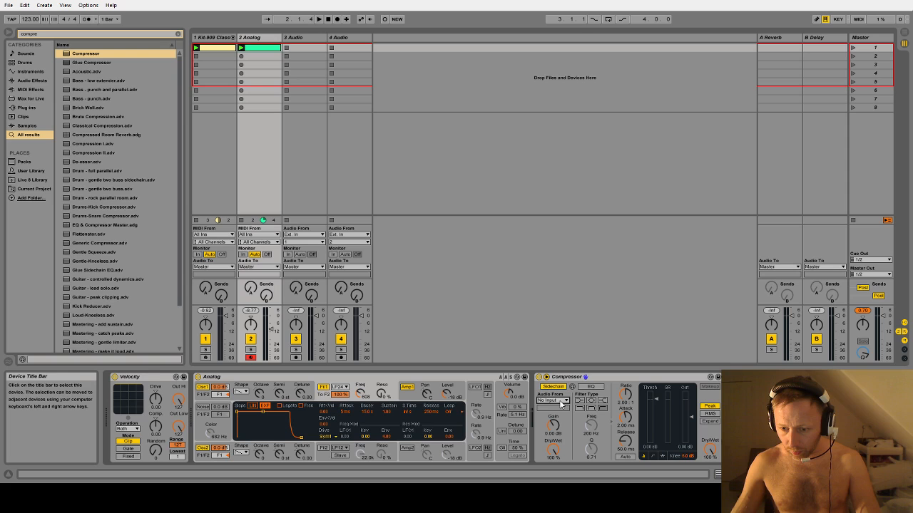
left_click(560, 402)
left_click(560, 408)
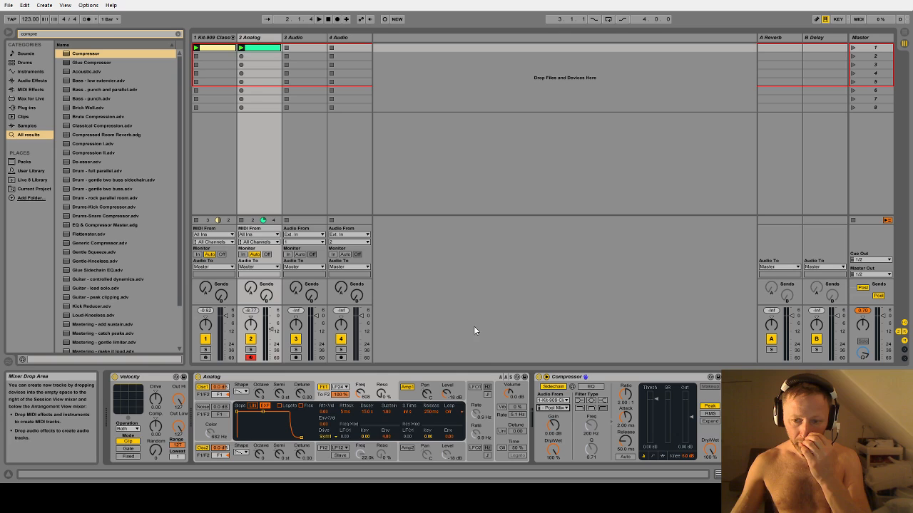
- Try several Compressor thresholds against the loop and set the threshold to -15.7 dB
key("space")
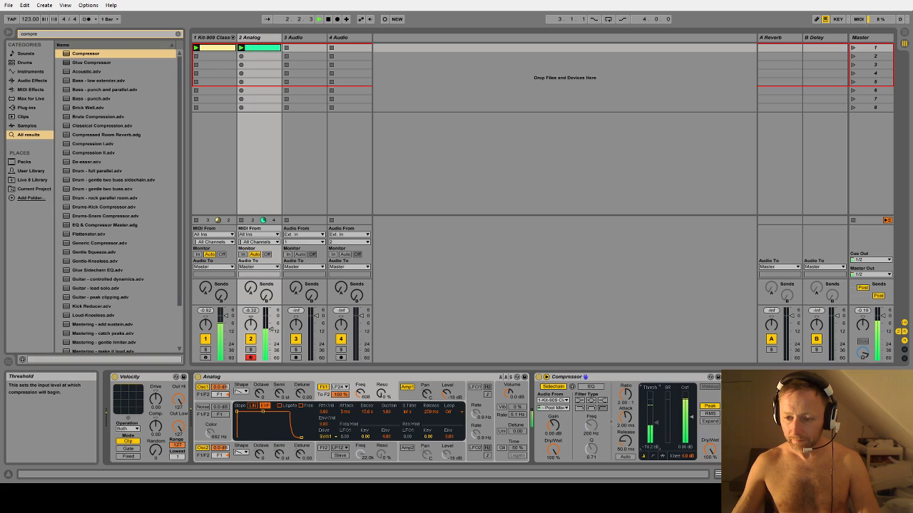
left_click_drag(656, 427, 656, 418)
key("space")
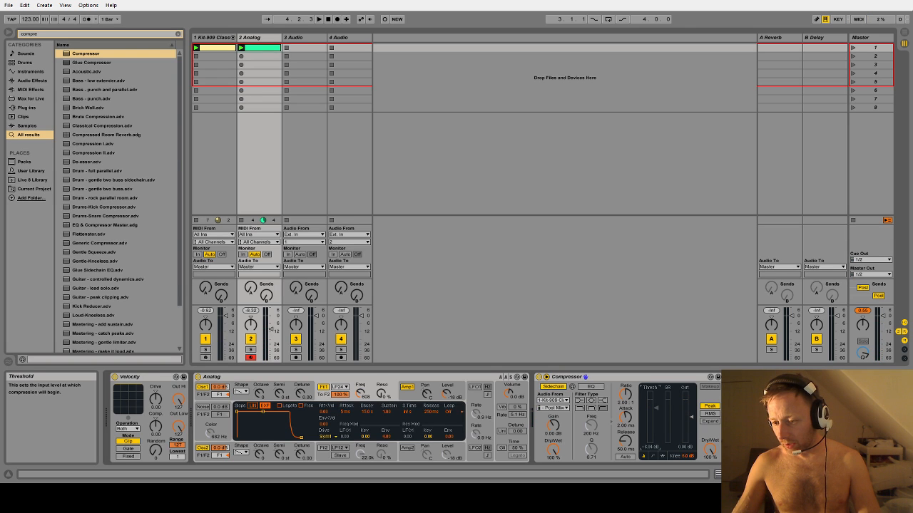
left_click_drag(656, 416, 655, 424)
key("space")
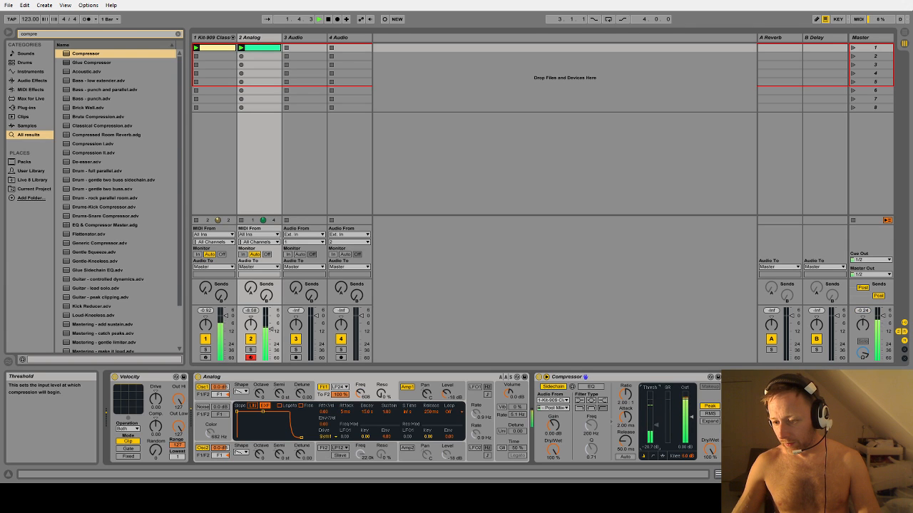
key("space")
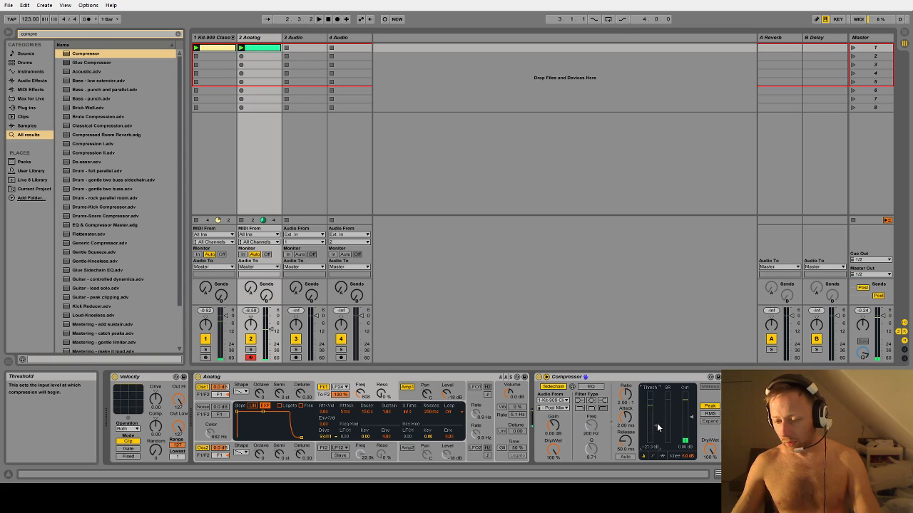
left_click_drag(657, 426, 657, 413)
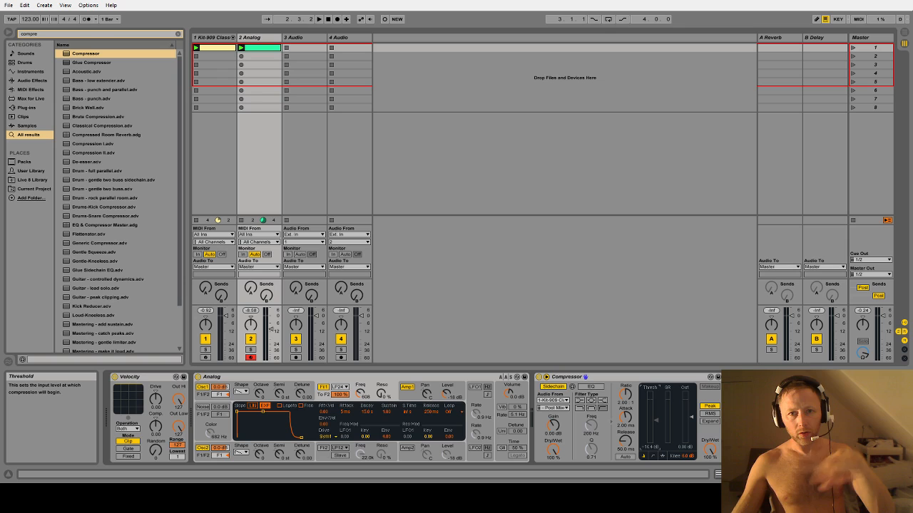
left_click_drag(657, 419, 657, 416)
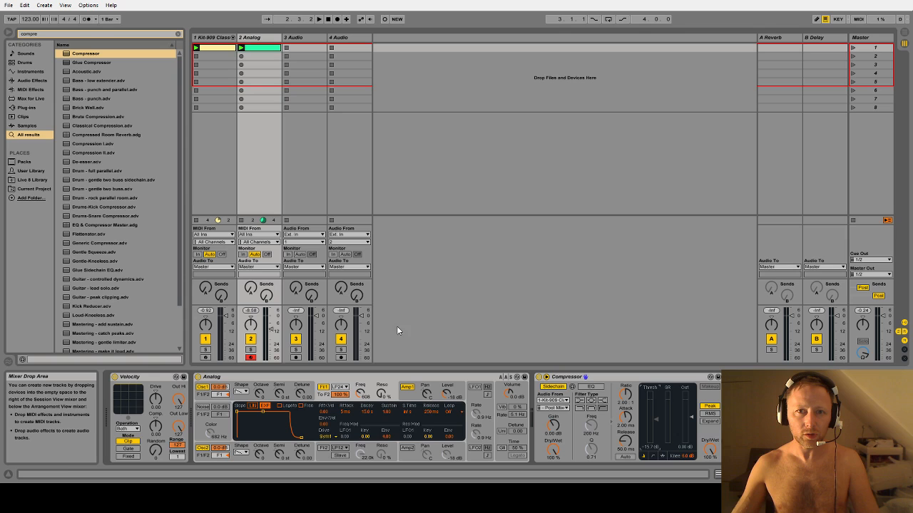
- Raise the Compressor's ratio to inf : 1 while the loop plays
key("space")
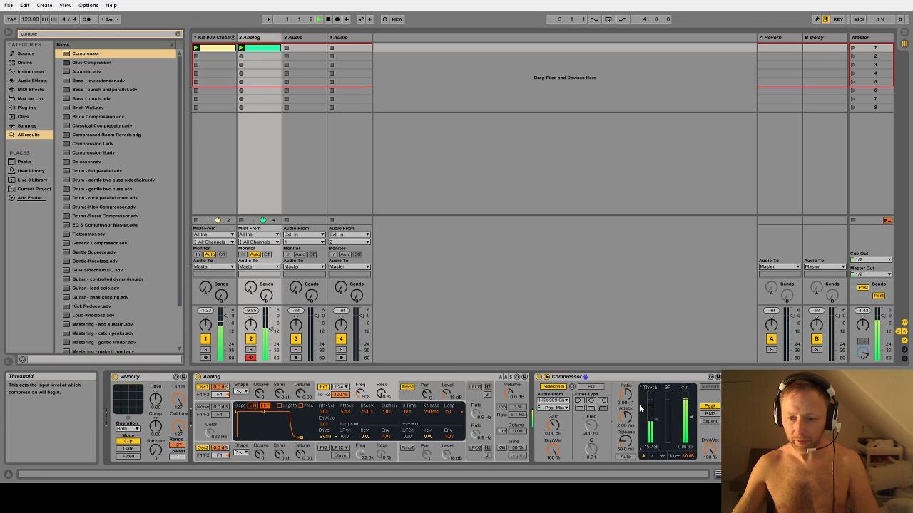
left_click_drag(628, 398, 628, 342)
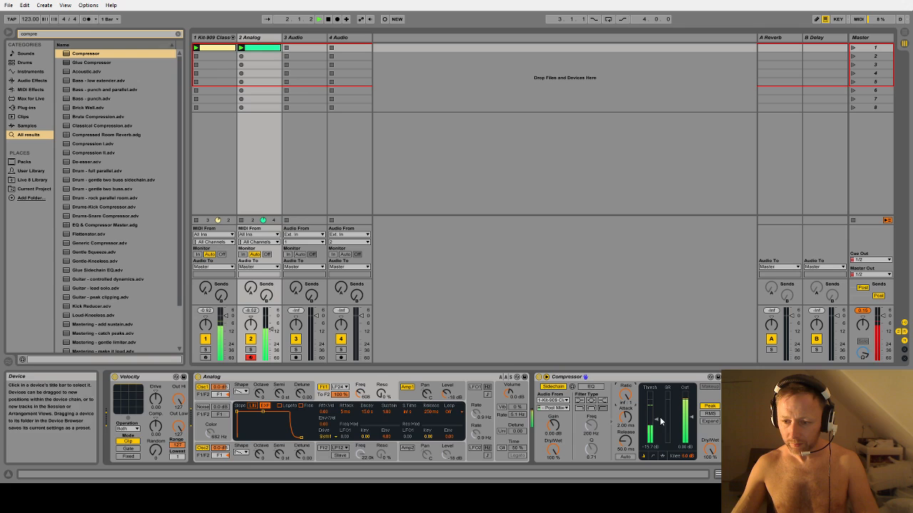
- Set the Compressor's threshold to about -20.1 dB and attack to 0.01 ms, and try several release times, settling on 30.7 ms
left_click_drag(656, 419, 627, 456)
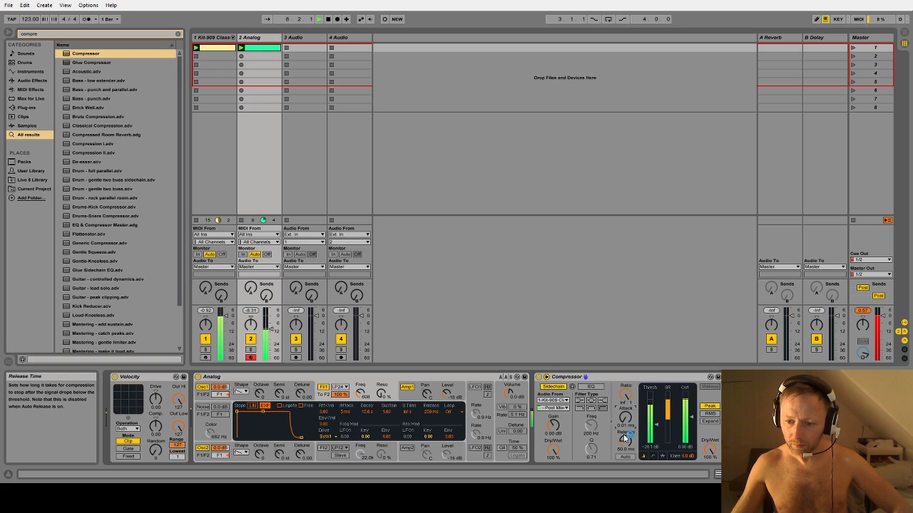
left_click_drag(627, 444, 627, 474)
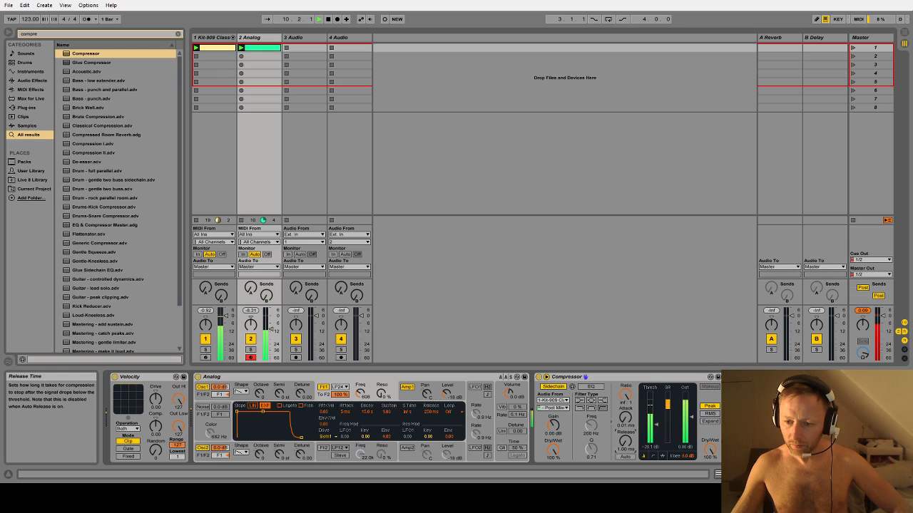
left_click_drag(625, 442, 625, 413)
left_click_drag(626, 441, 625, 482)
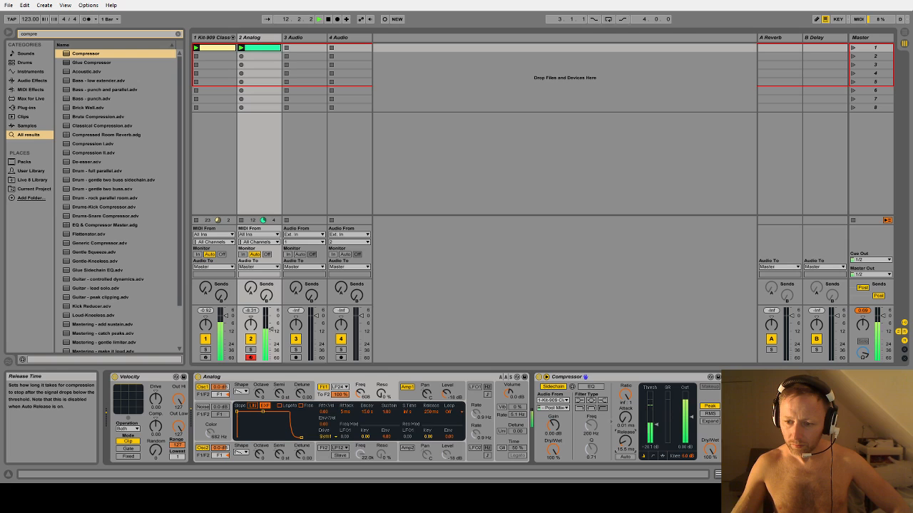
left_click_drag(625, 441, 626, 432)
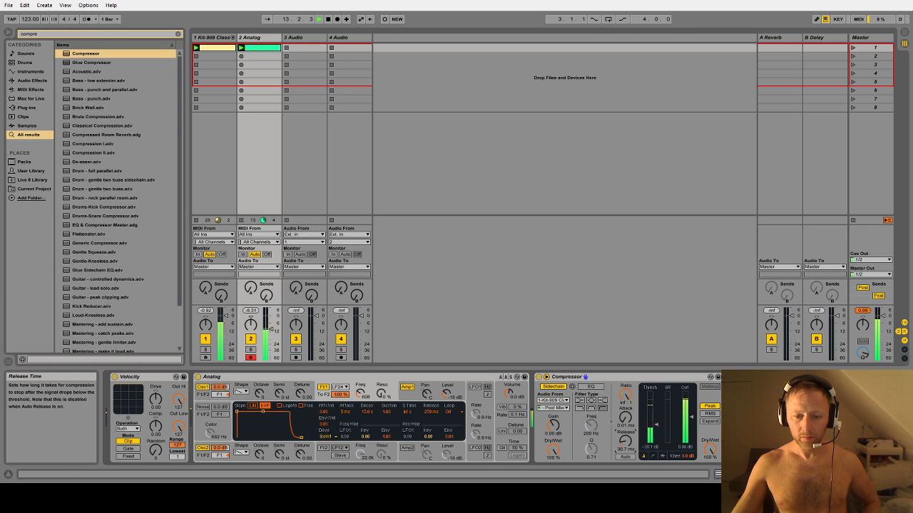
- Raise the 2 Analog track's volume to about -8.8 dB
left_click_drag(271, 330, 271, 327)
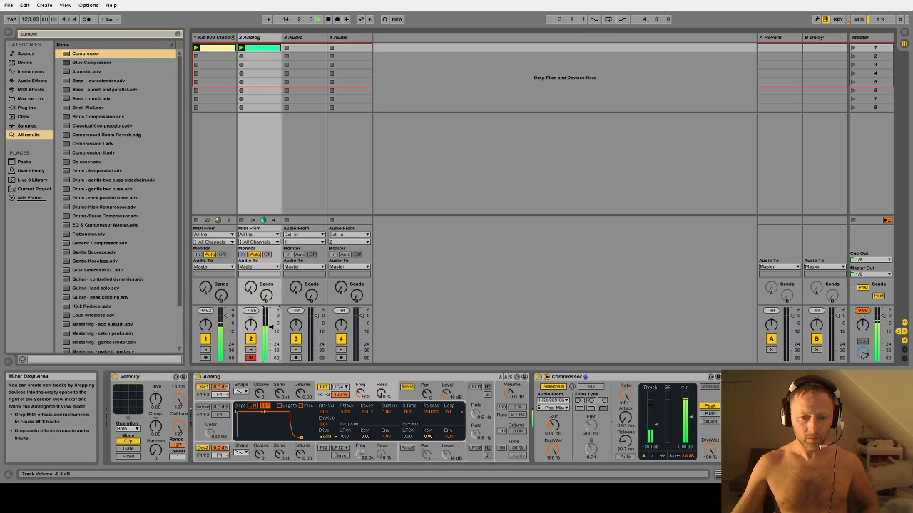
- Bypass and re-enable the Compressor to compare the loop, and fine-tune its threshold to about -21.3 dB
left_click(538, 377)
left_click(538, 377)
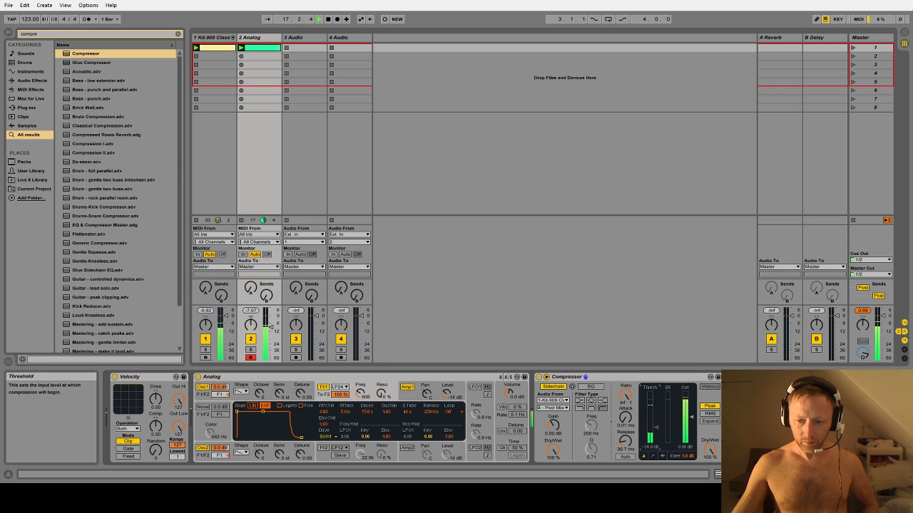
left_click_drag(656, 428, 656, 425)
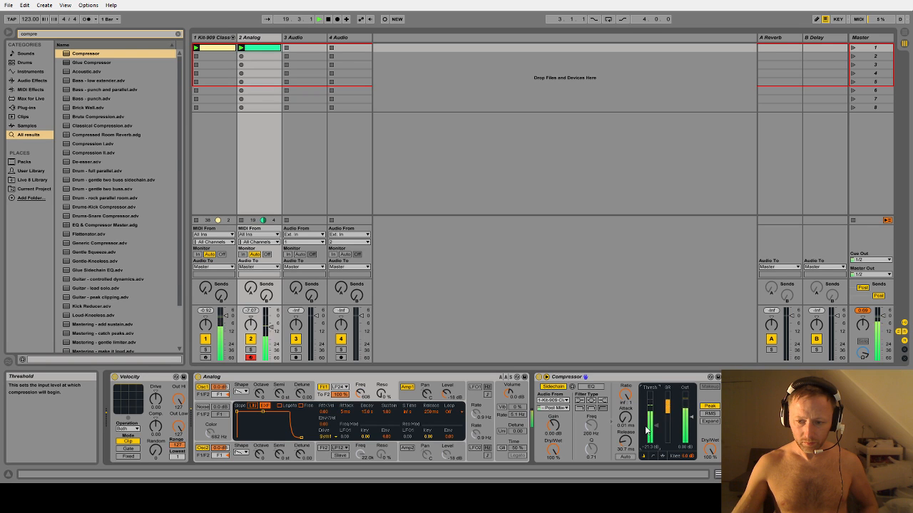
- Set the Compressor's release time to about 33.9 ms and stop playback
left_click_drag(625, 441, 625, 451)
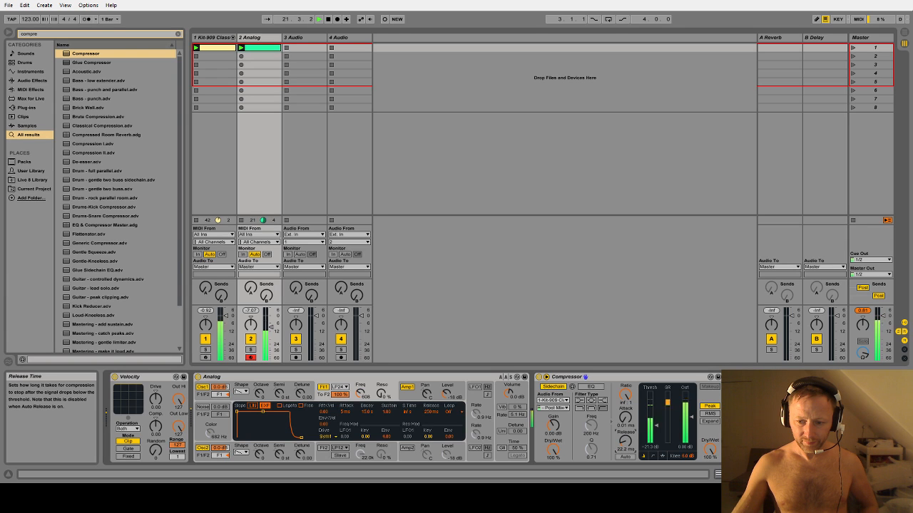
left_click_drag(625, 441, 624, 435)
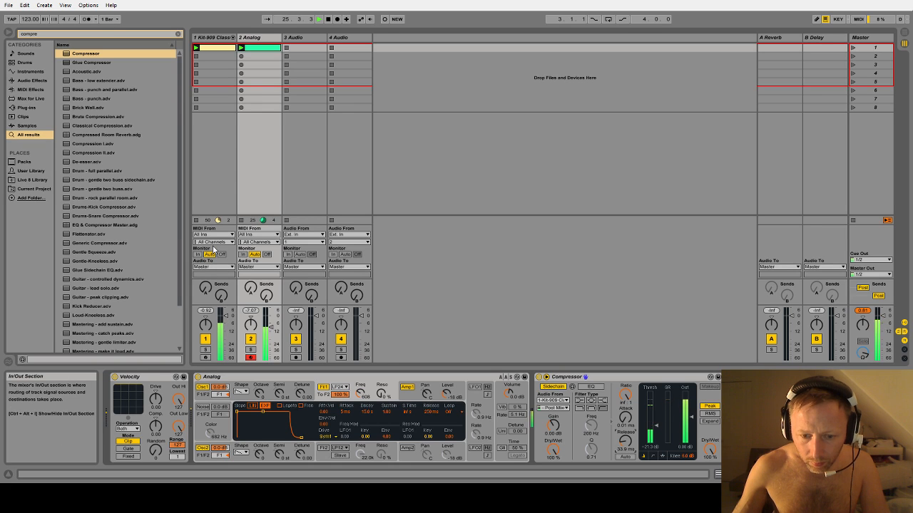
key("space")
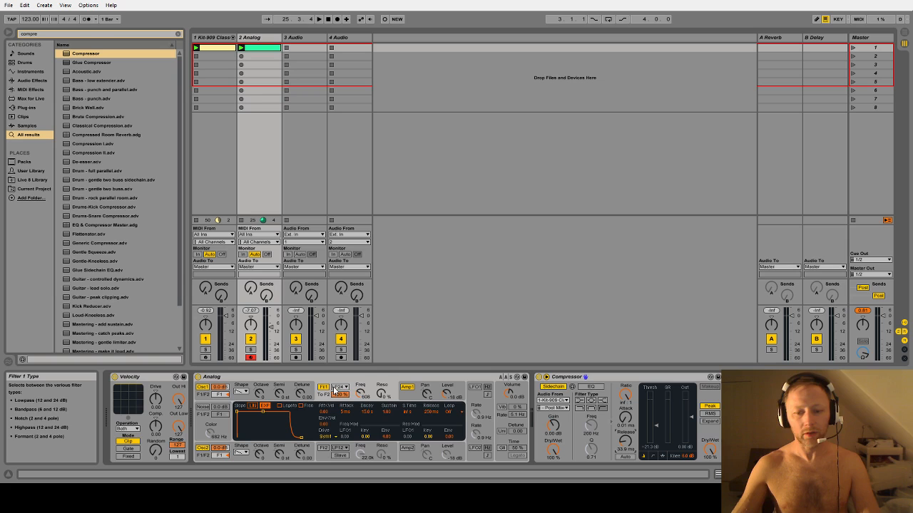
- Restart playback, lower Analog's Filter 1 cutoff to about 235, and reduce the 2 Analog track volume to about -13.8 dB
key("space")
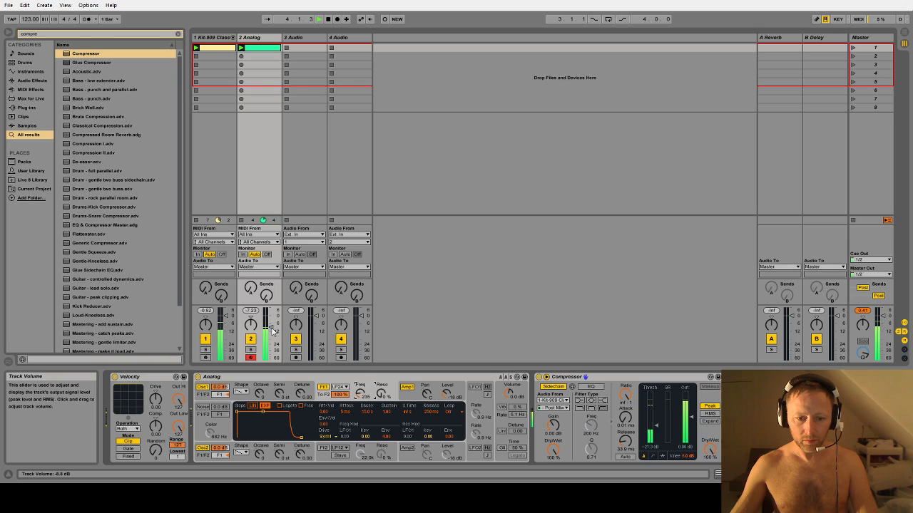
left_click_drag(271, 328, 272, 329)
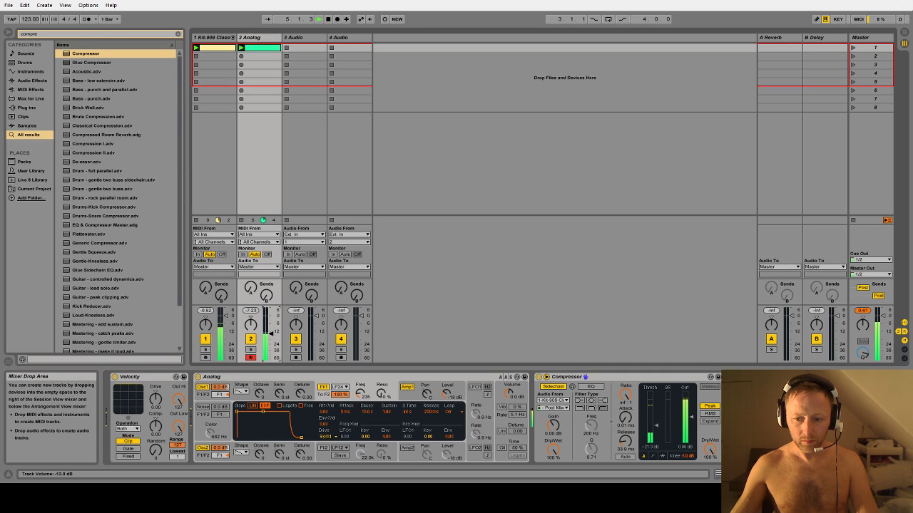
- Find the Chorus effect in the browser and insert it between Analog and the Compressor on track 2
left_click(62, 35)
type("chorus")
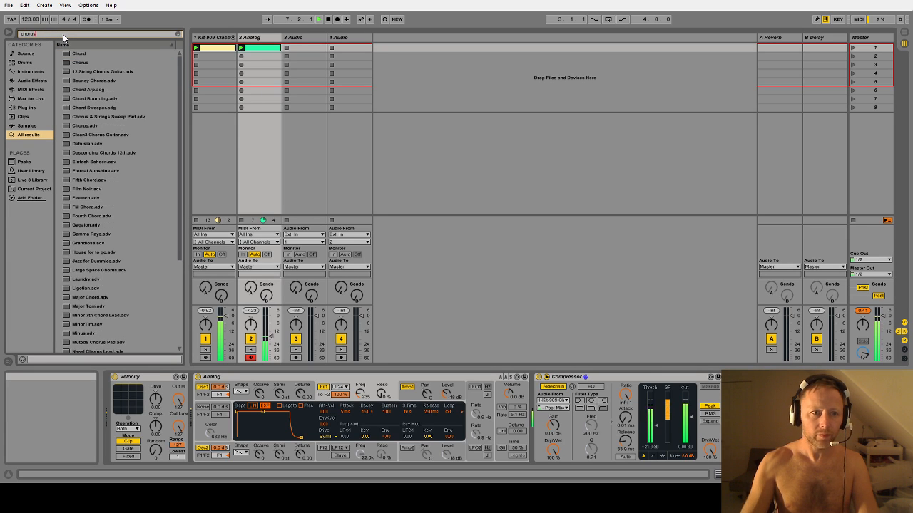
left_click(78, 53)
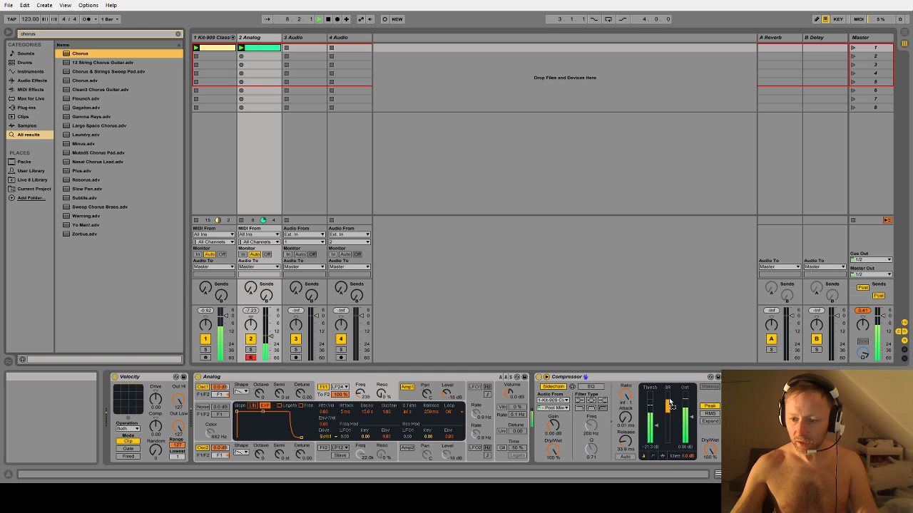
left_click(562, 407)
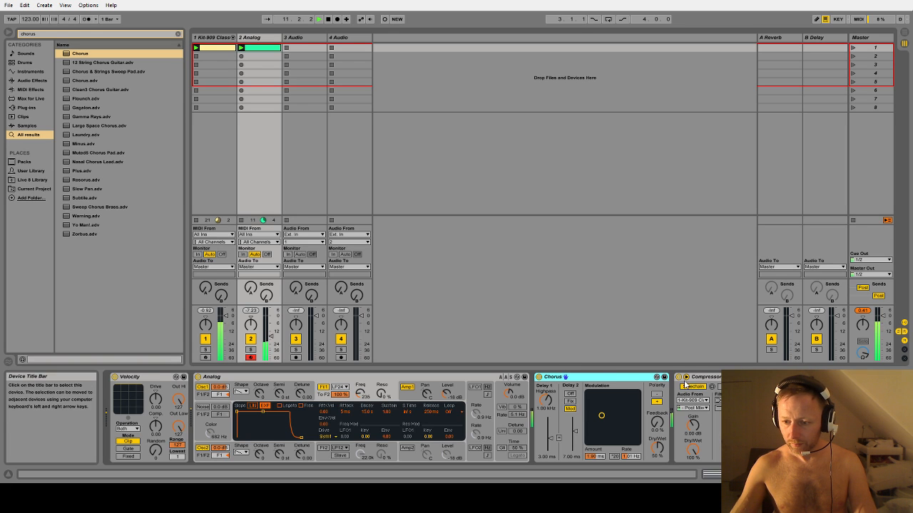
- Save the Live Set with Analog selected and set Filter 1's cutoff frequency to about 340
left_click(403, 378)
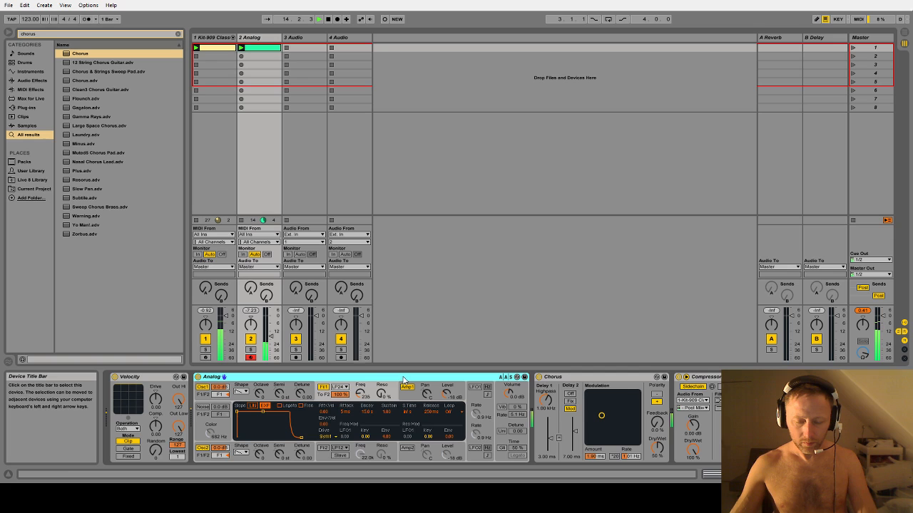
key("ctrl+s")
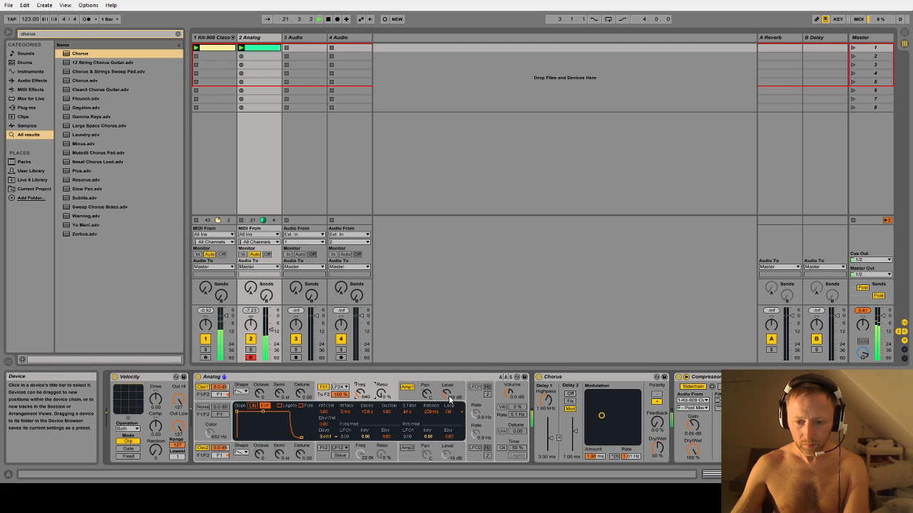
left_click_drag(363, 393, 361, 393)
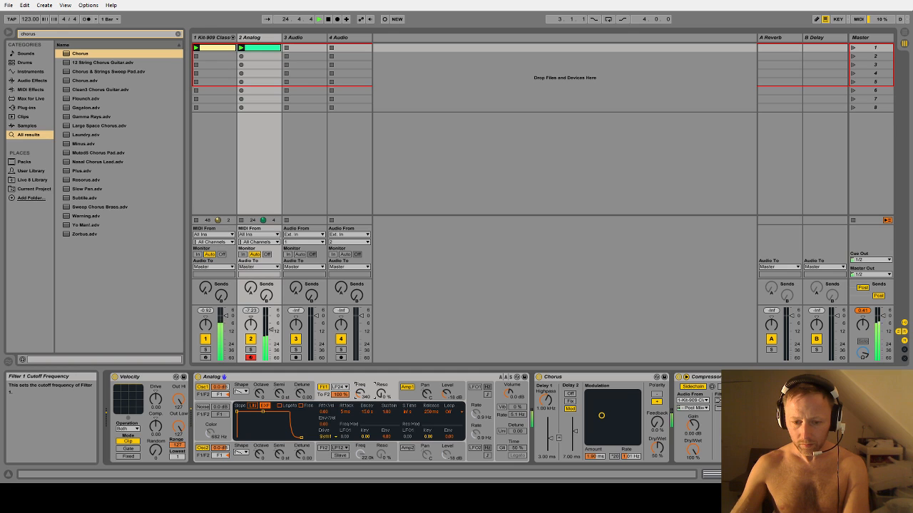
- Clear the browser search and reselect the Analog device
left_click(81, 35)
key("BackSpace")
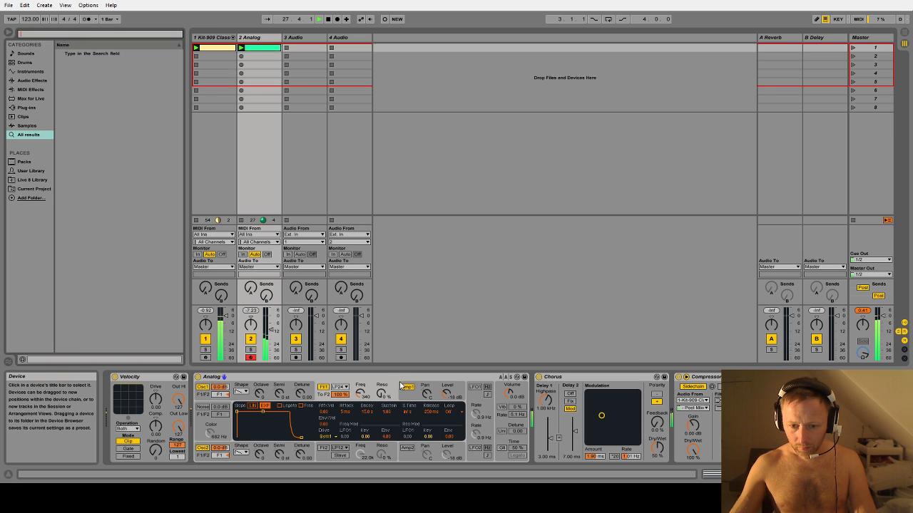
left_click(367, 379)
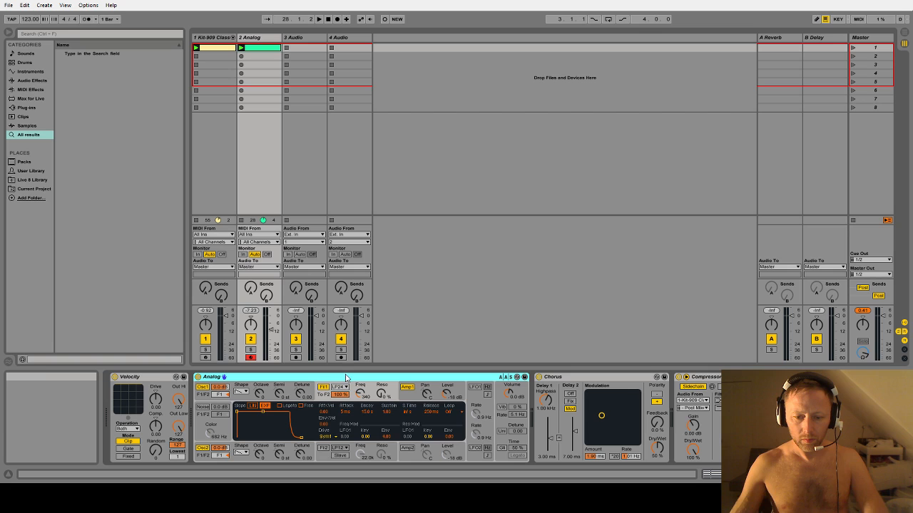
- Play the clips, set Filter 1's cutoff to about 46 and resonance to 30%, and readjust the Analog track volume
key("space")
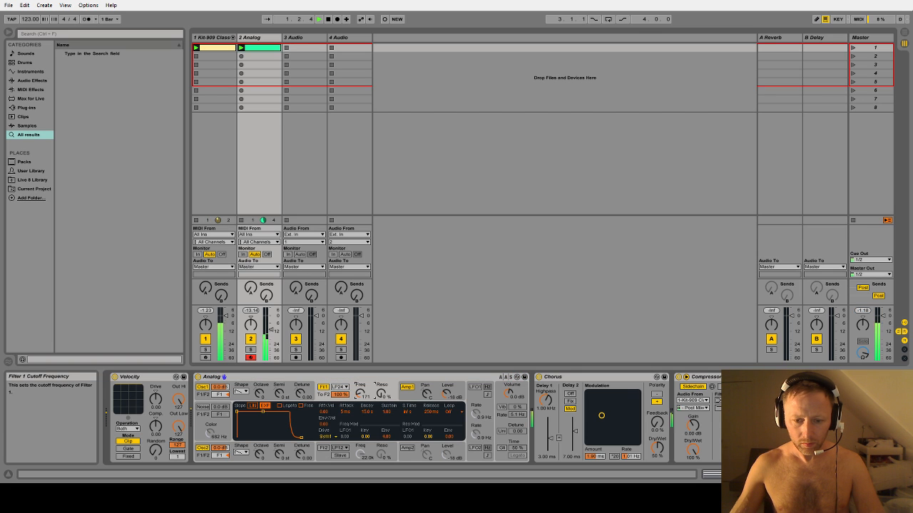
left_click_drag(360, 394, 360, 401)
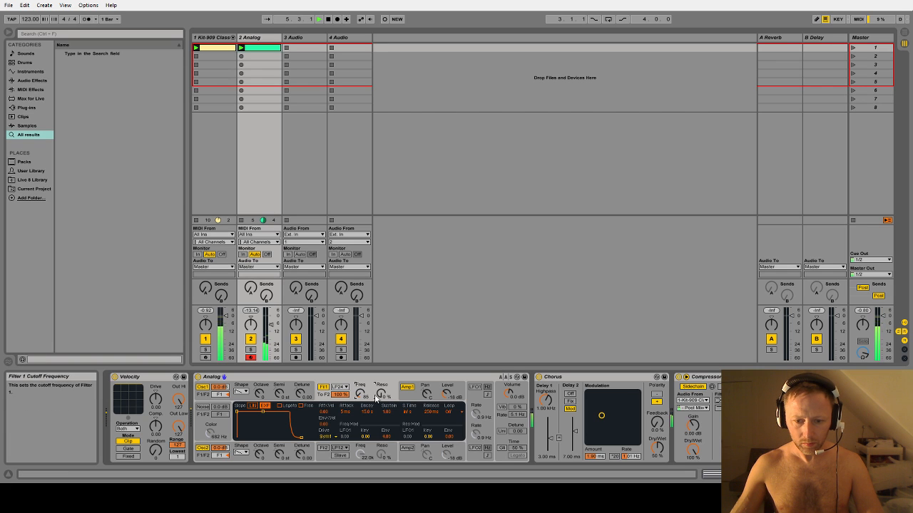
left_click_drag(382, 394, 360, 400)
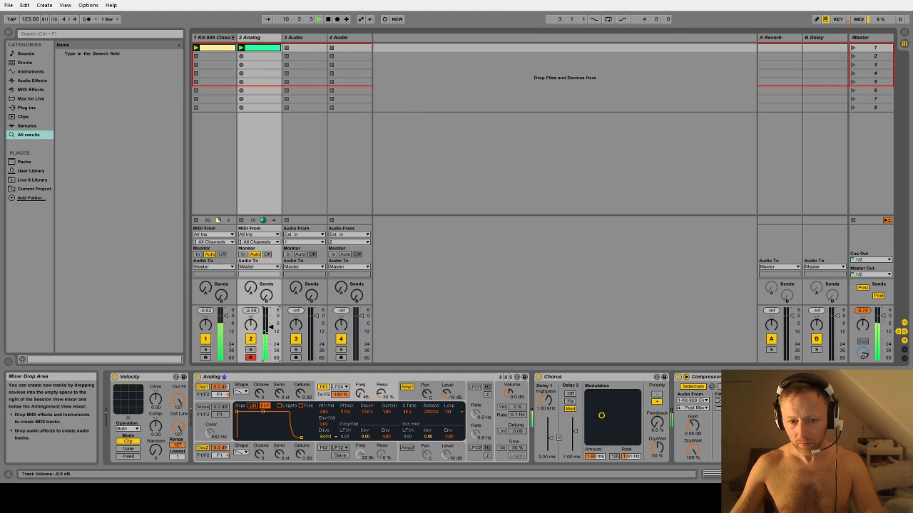
left_click_drag(272, 327, 271, 330)
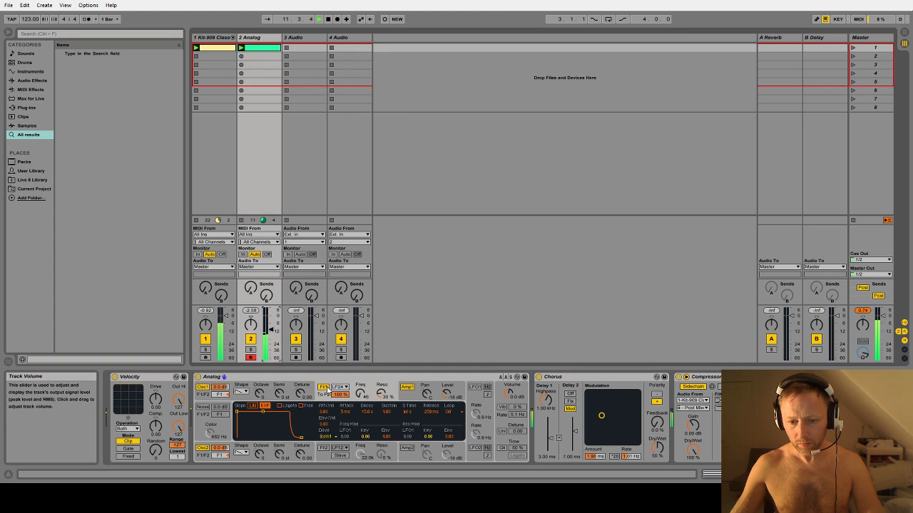
- Set Filter 1's resonance to 25% and cutoff to about 139, save the Live Set, and stop playback
left_click_drag(381, 394, 360, 387)
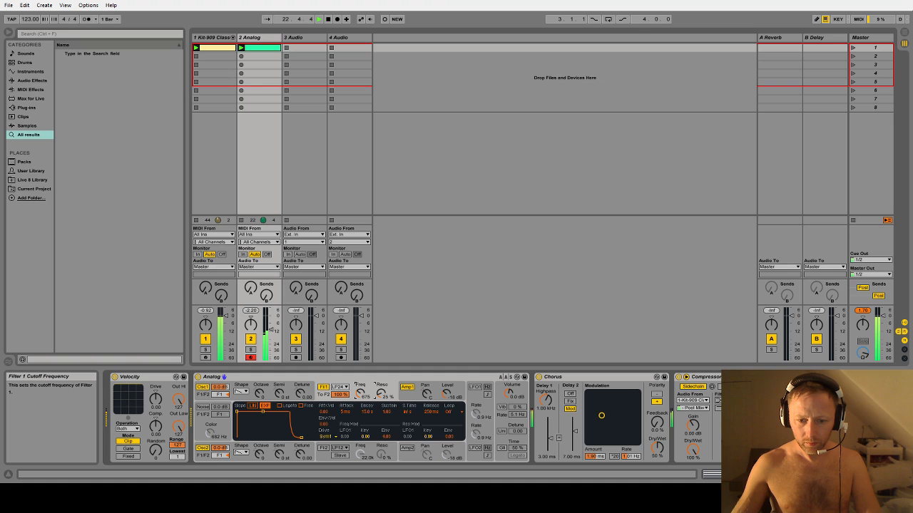
left_click_drag(360, 393, 360, 401)
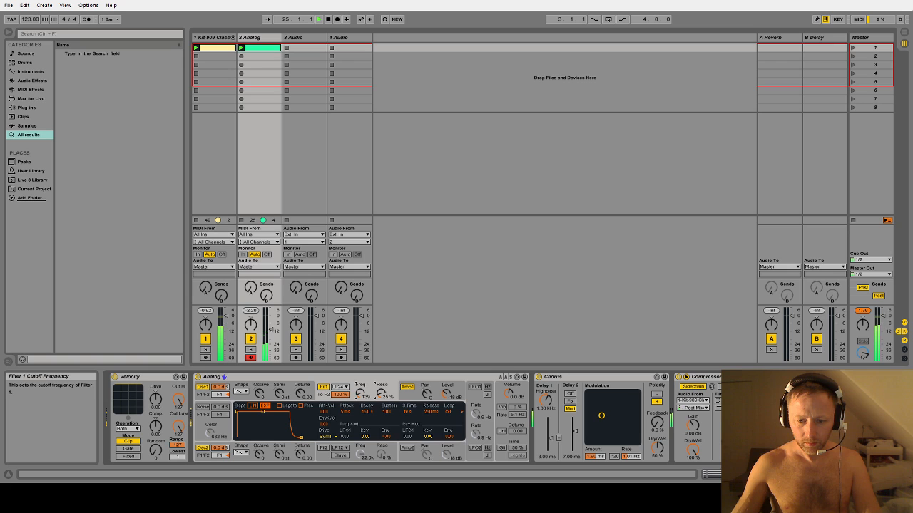
left_click(386, 377)
key("ctrl+s")
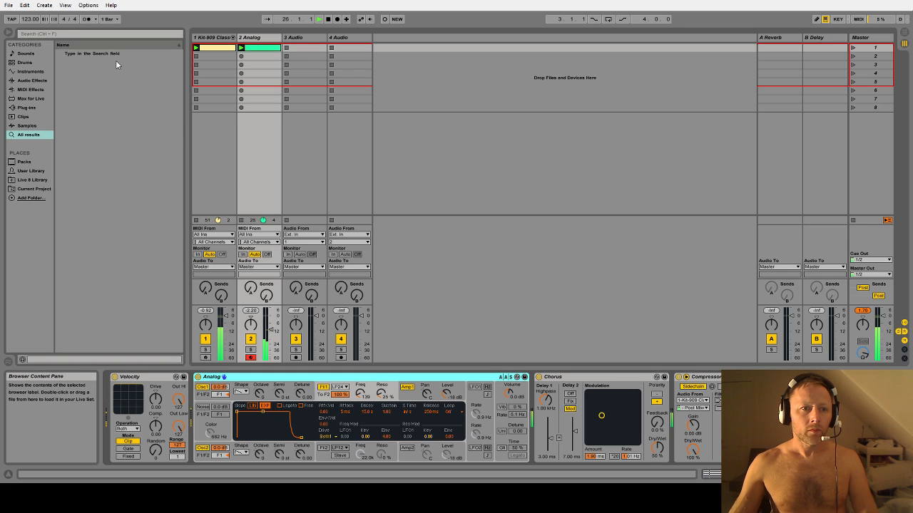
key("space")
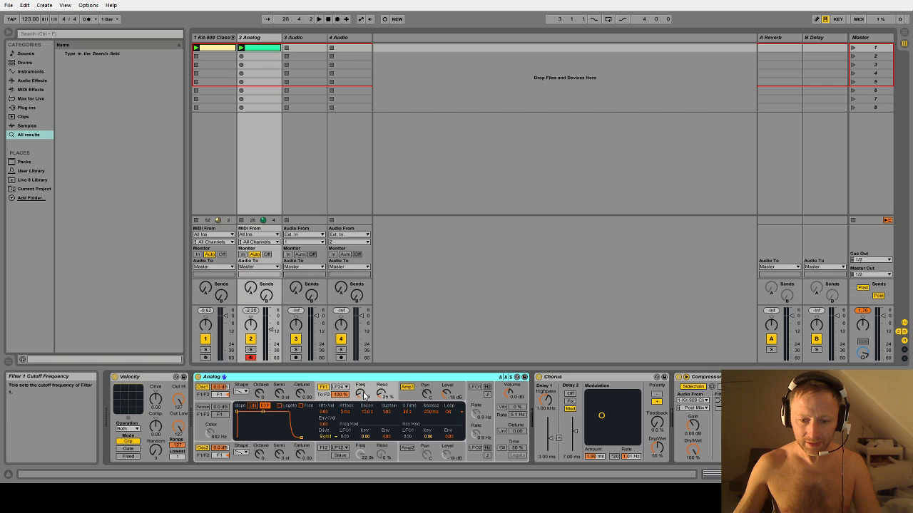
- Enable LFO 1 in Analog and set its rate to about 1.0 Hz
key("space")
left_click(474, 389)
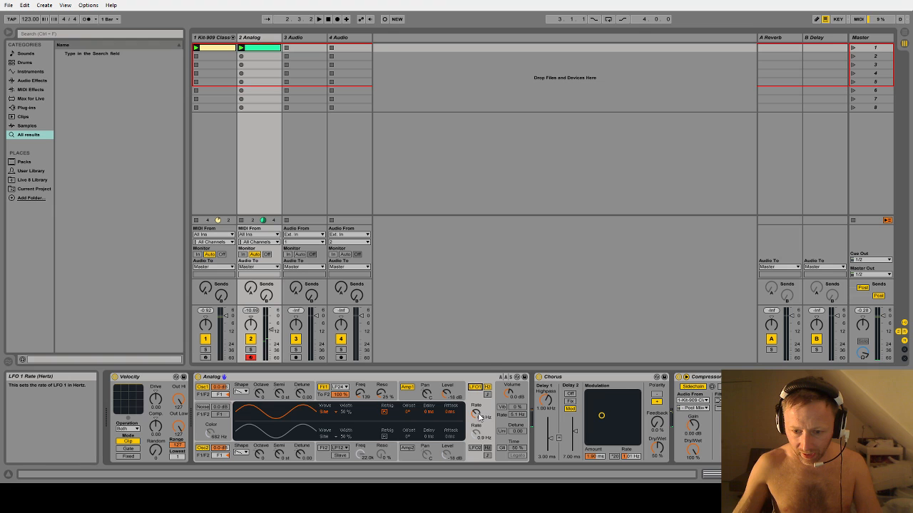
left_click_drag(479, 417, 479, 409)
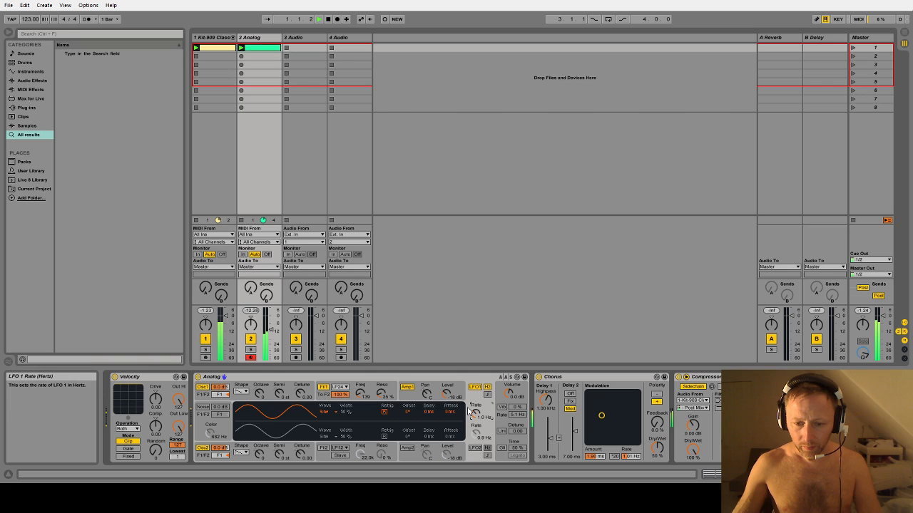
- Audition LFO modulation of Filter 1's cutoff, slowing LFO 1 to about 0.5 Hz and setting the modulation amount to 0.02
left_click(358, 391)
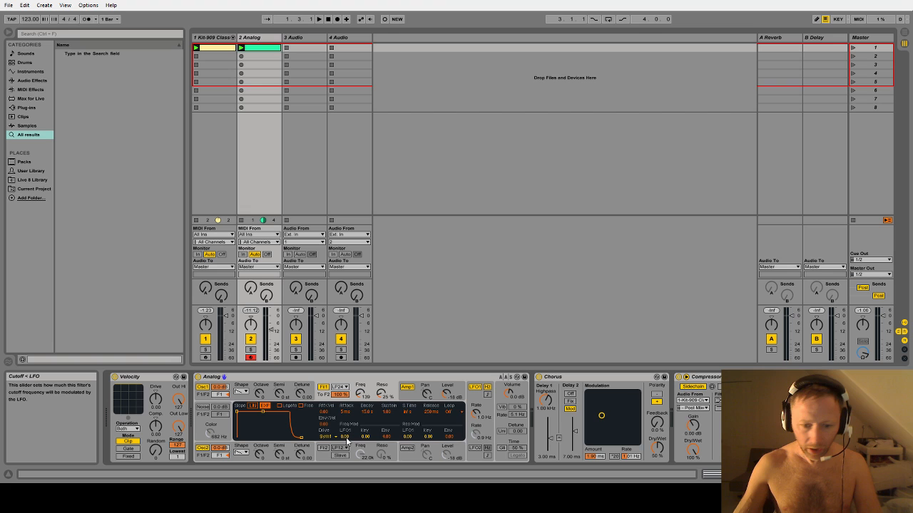
key("space")
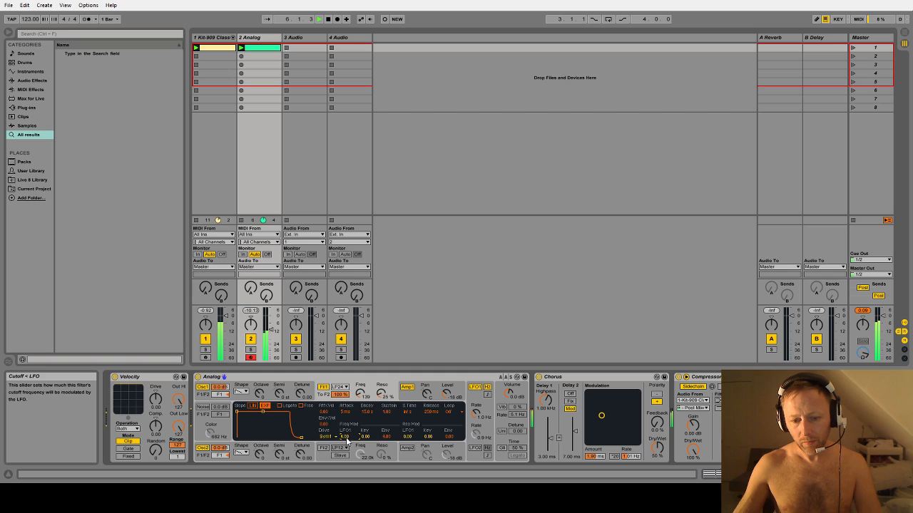
mouse_move(476, 415)
left_mouse_down()
mouse_move(475, 389)
mouse_move(476, 418)
left_mouse_up()
left_click(356, 400)
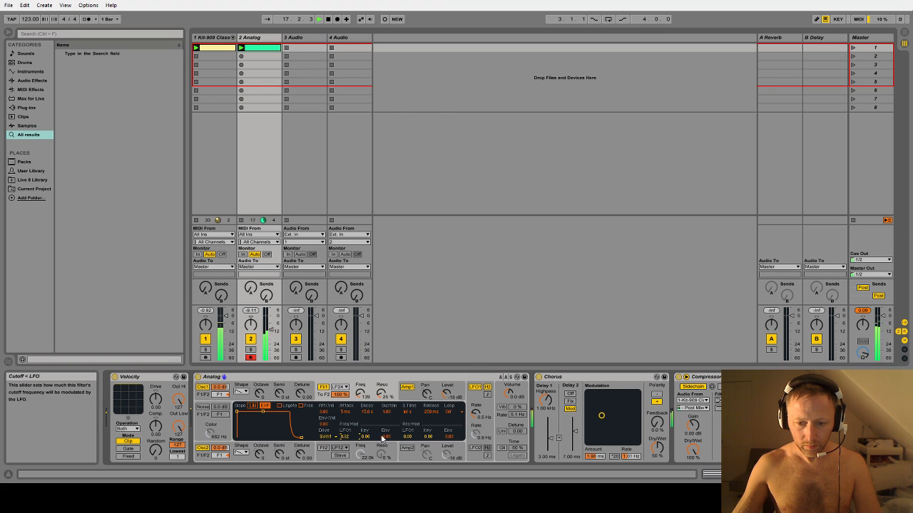
- Slow LFO 1 to about 0.4 Hz and raise its modulation of Filter 1's cutoff to about 0.59
left_click_drag(476, 413, 476, 416)
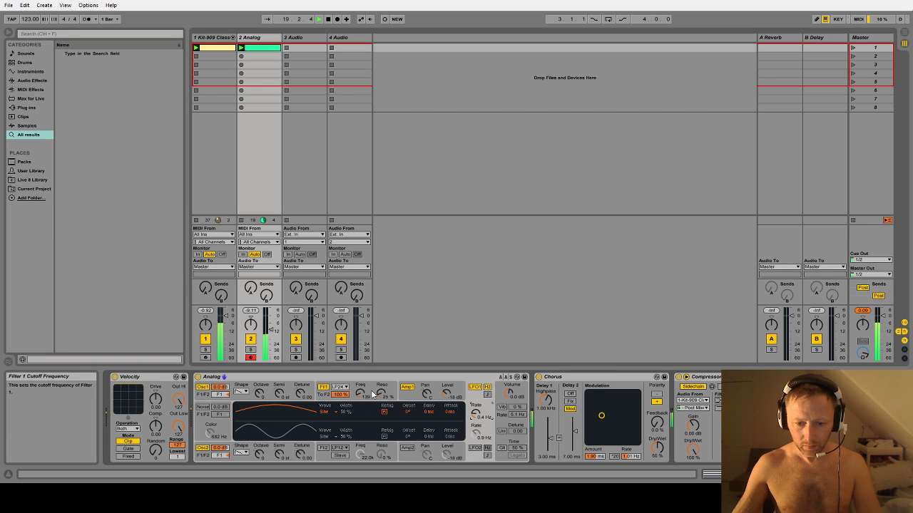
left_click(371, 394)
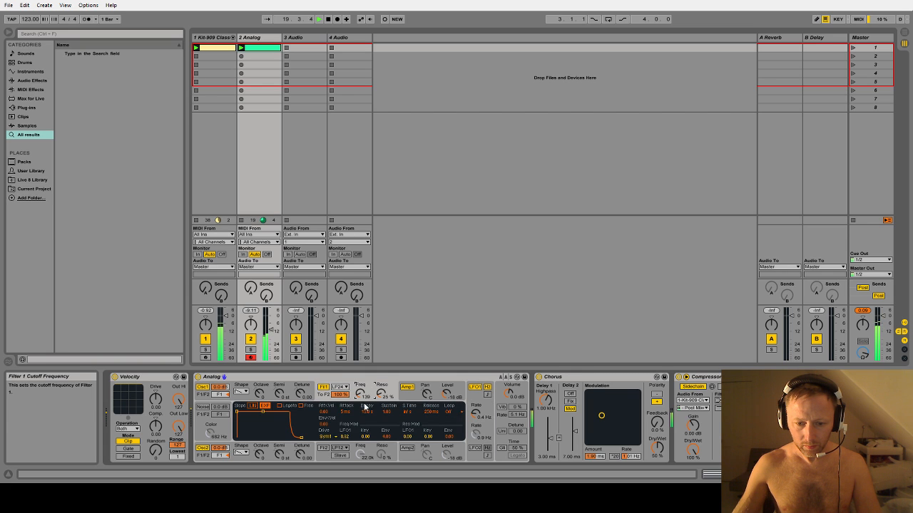
left_click(347, 438)
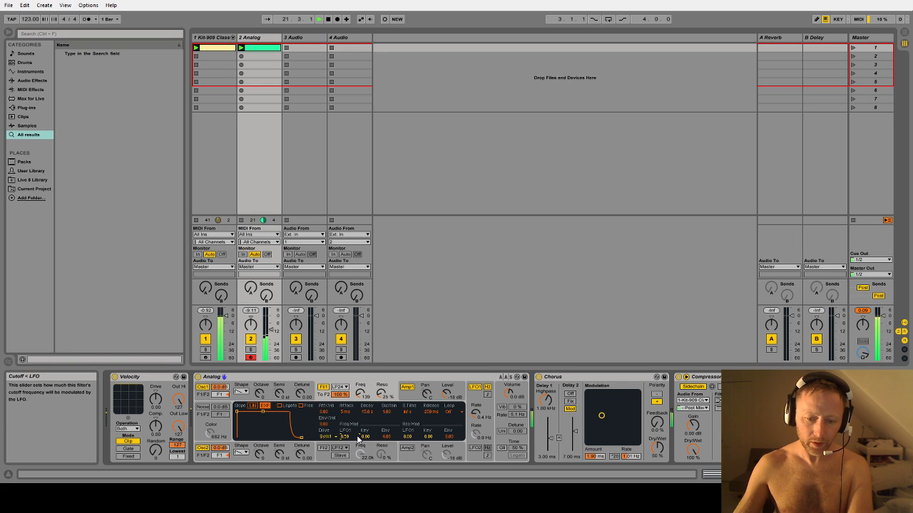
- Raise the LFO modulation of Filter 1's cutoff to 0.76 and slow LFO 1 to about 0.1 Hz
left_click(478, 426)
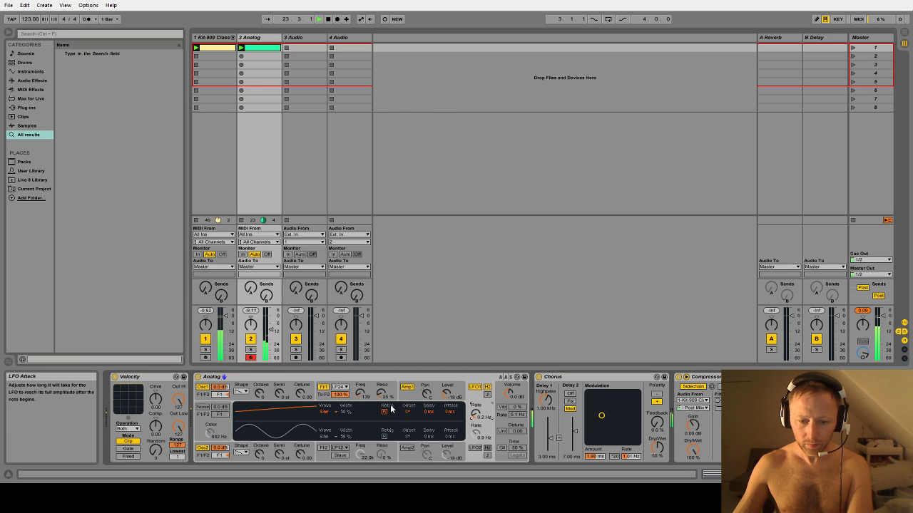
left_click(373, 388)
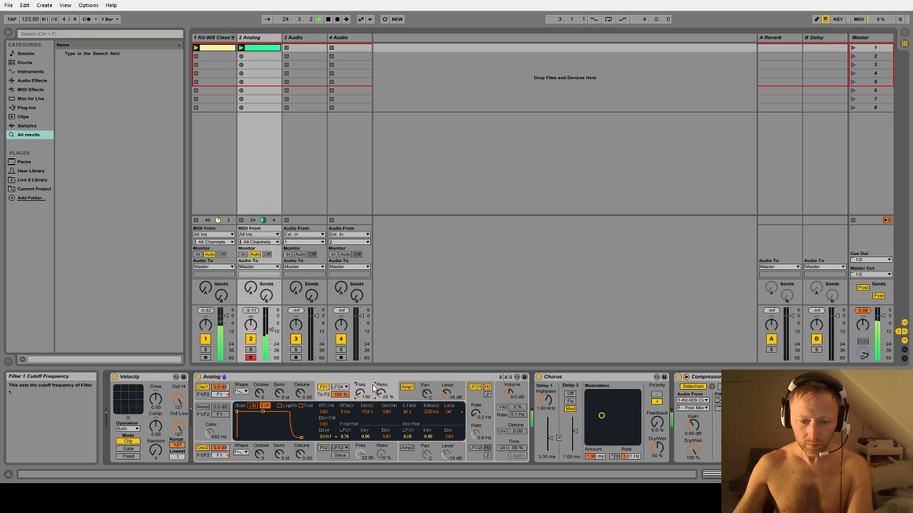
left_click_drag(472, 417, 472, 426)
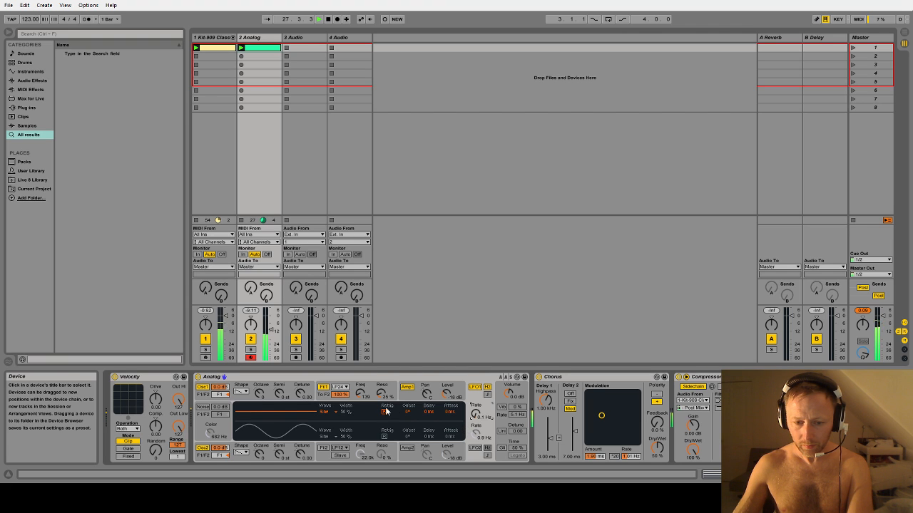
- Set Filter 1's cutoff to about 101 and its resonance to about 29%, leaving the Analog device selected
left_click(364, 395)
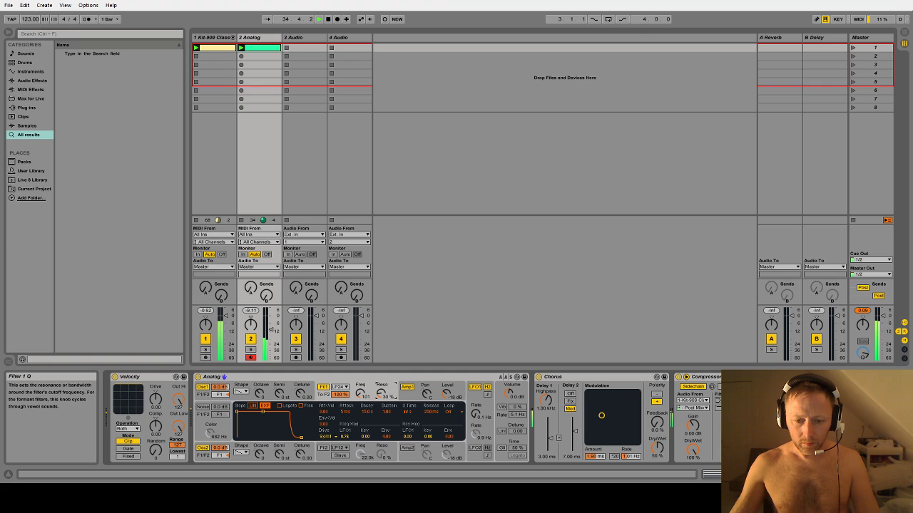
left_click(407, 382)
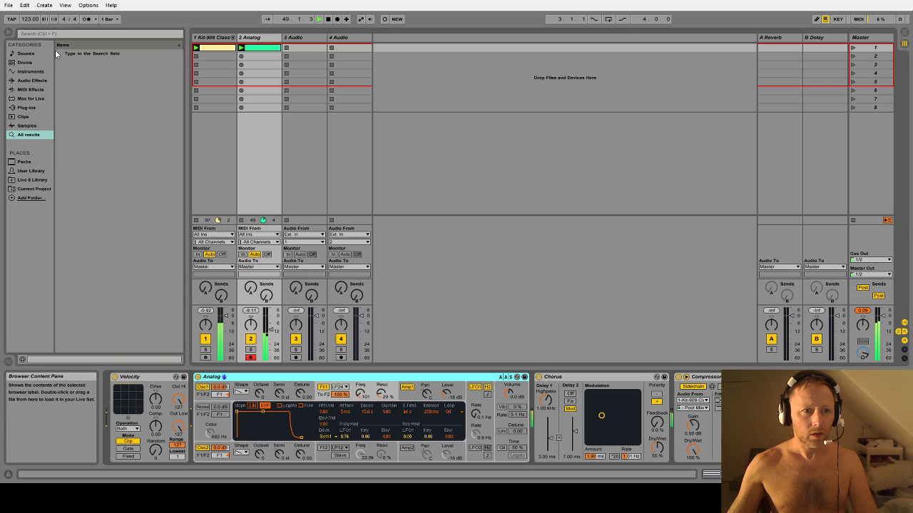
- Stop playback, search the browser for "analog" and add the Analog instrument on a new MIDI track after the existing Analog track
key("ctrl+f")
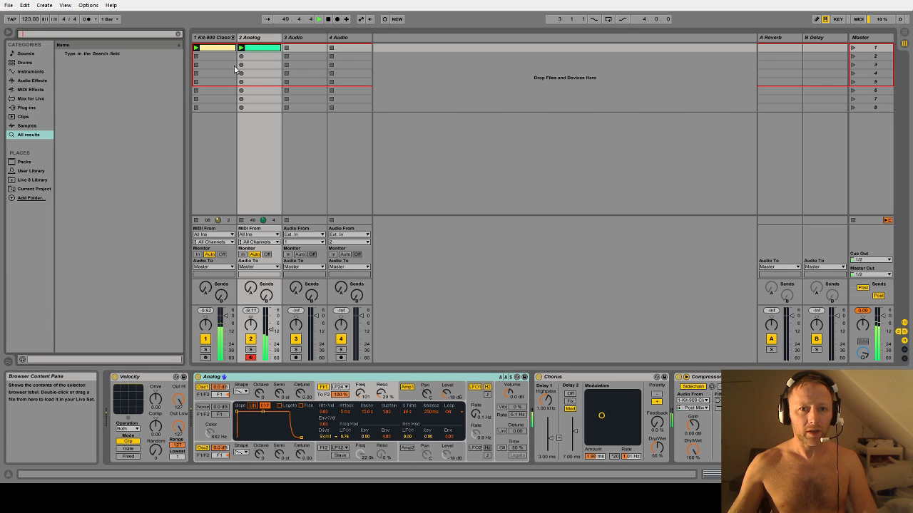
left_click(260, 39)
key("space")
left_click(60, 34)
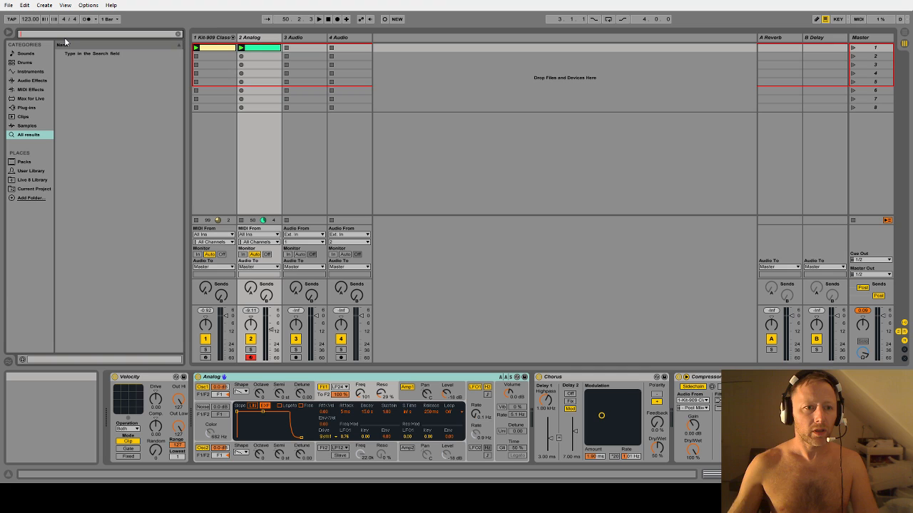
type("analo")
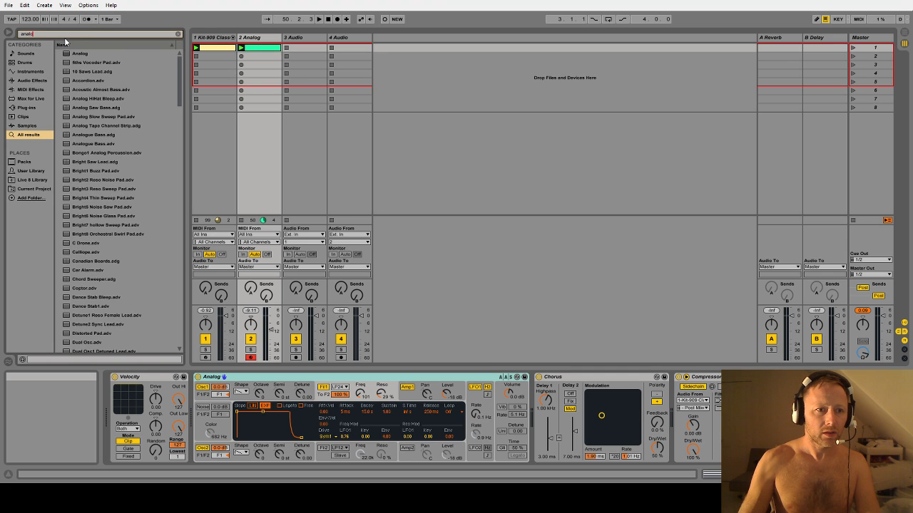
type("g")
left_click_drag(64, 52, 295, 44)
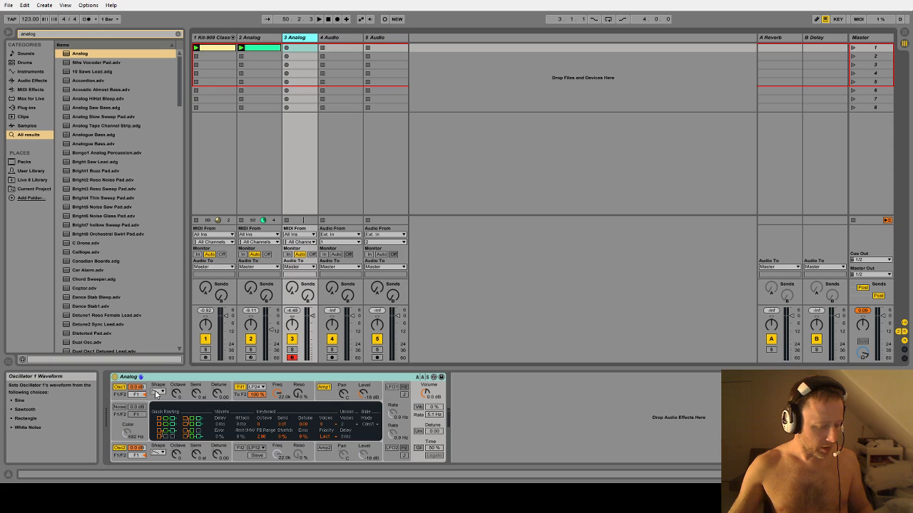
- Set Oscillator 2's waveform to sine on the new Analog and display its Amp 1 envelope
left_click(174, 456)
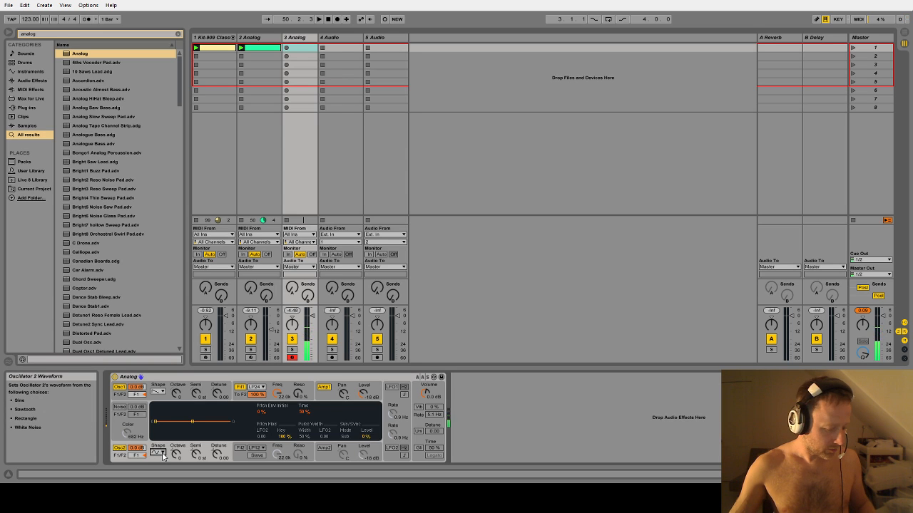
left_click(329, 399)
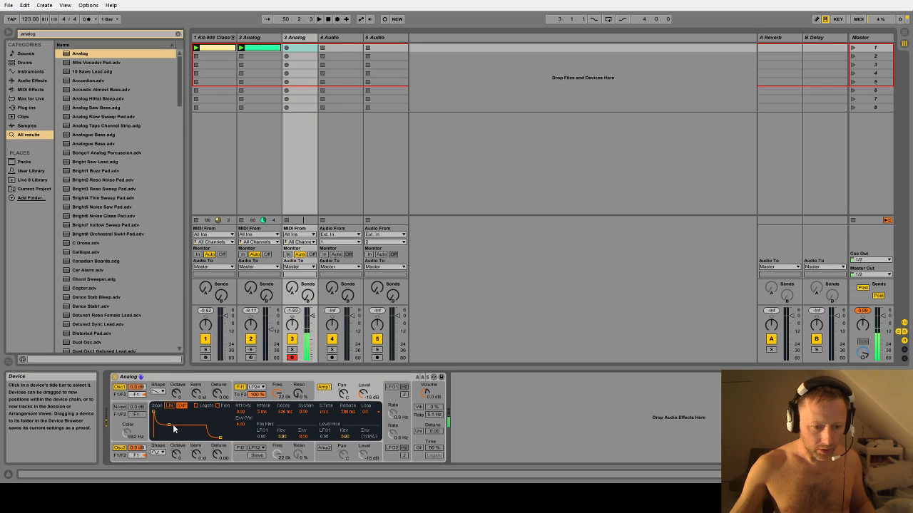
- Find the Velocity device by searching "vel", place it before the new Analog and set Out Low to 127
left_click(60, 33)
type("vel")
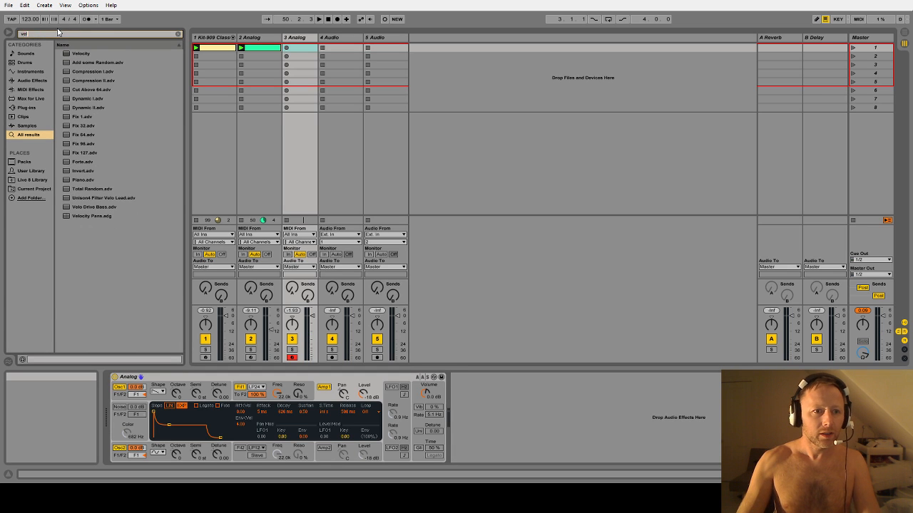
left_click(82, 54)
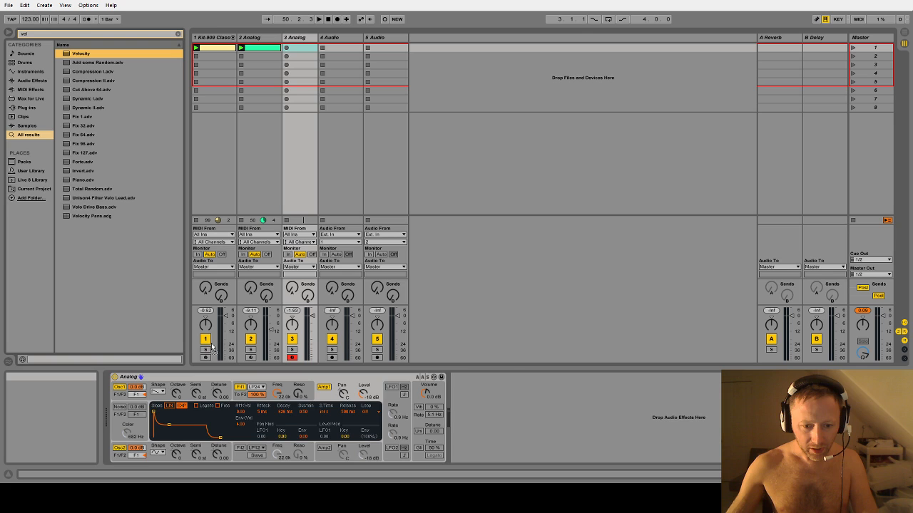
left_click_drag(205, 392, 167, 385)
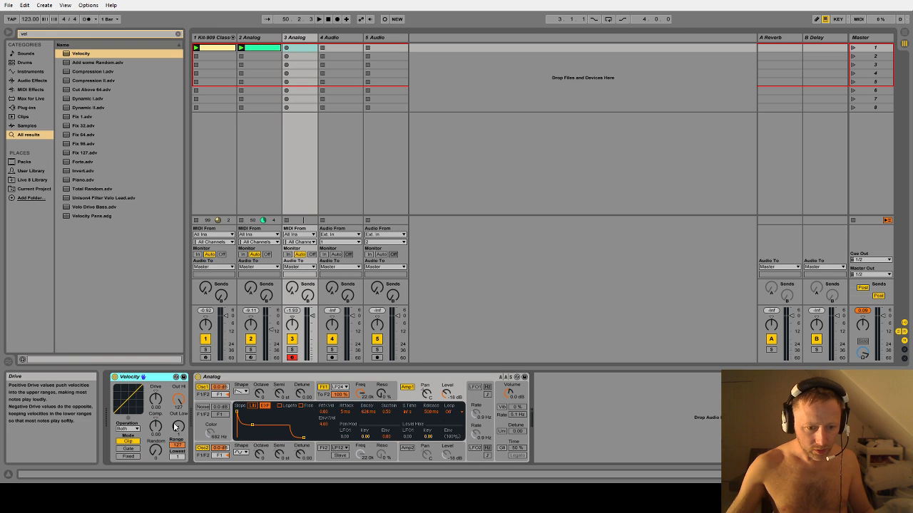
left_click_drag(180, 429, 180, 342)
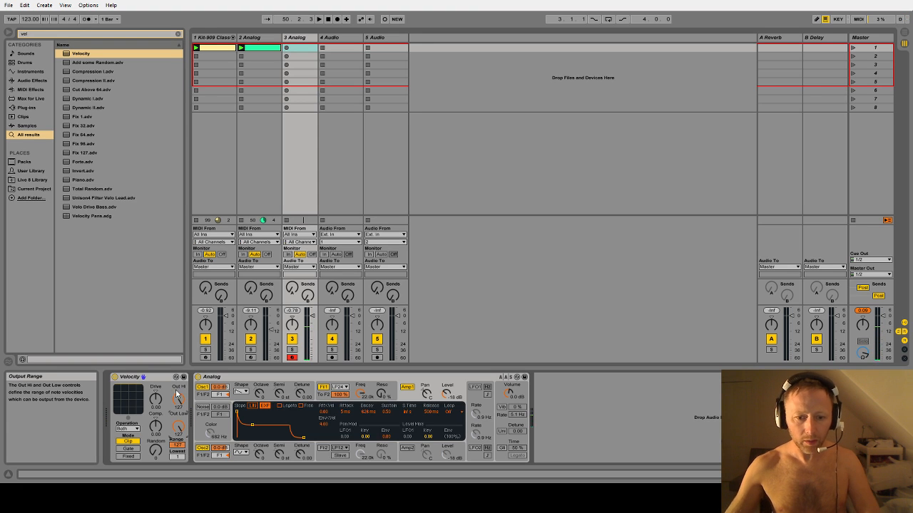
- Audition the new synth with the beat, stop playback, and create an empty one-bar MIDI clip in track 3's first slot
key("space")
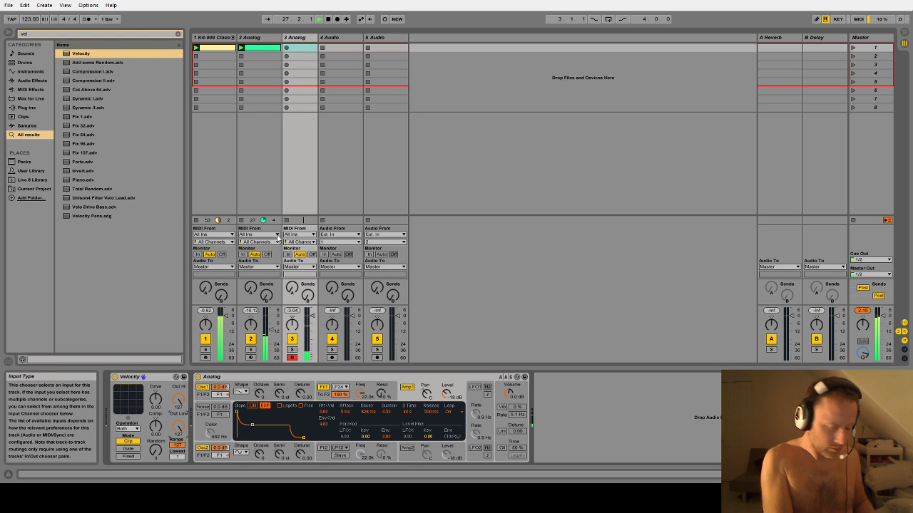
double_click(303, 52)
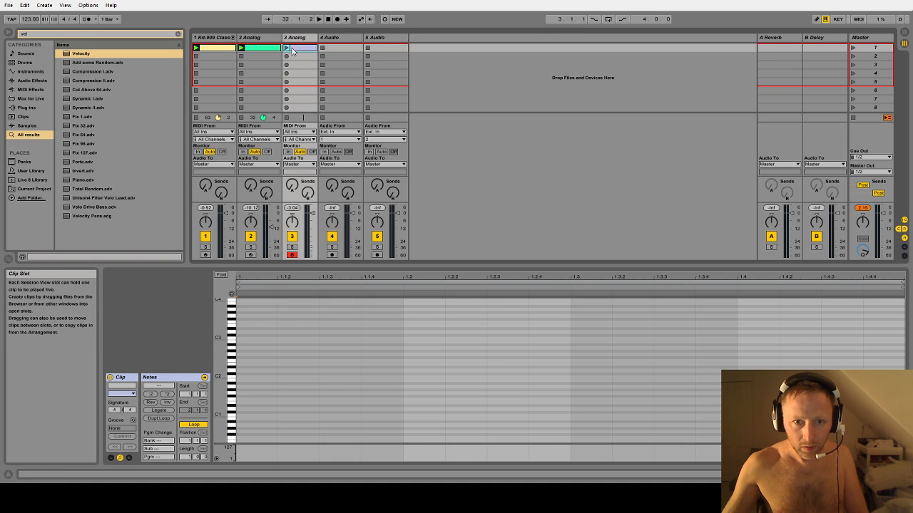
left_click_drag(189, 457, 189, 451)
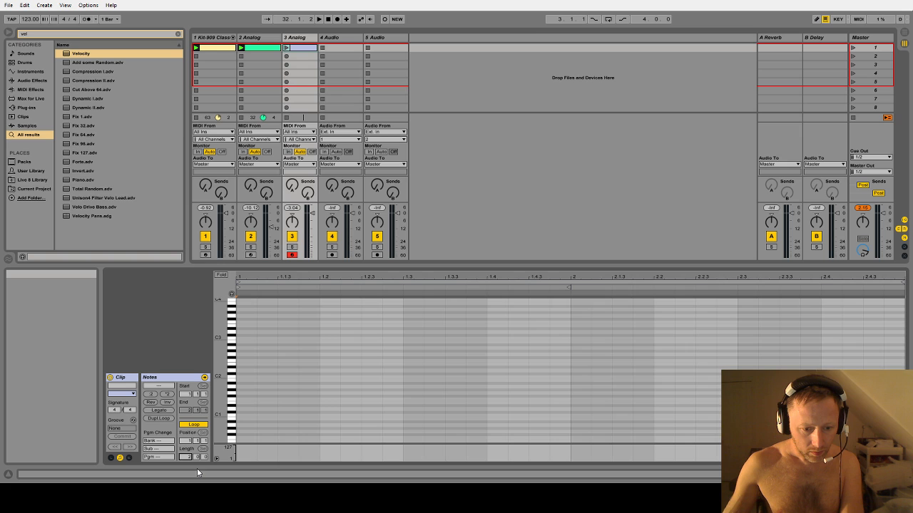
key("Down")
- Record a first take of low notes into track 3's one-bar clip and stop the transport
key("space")
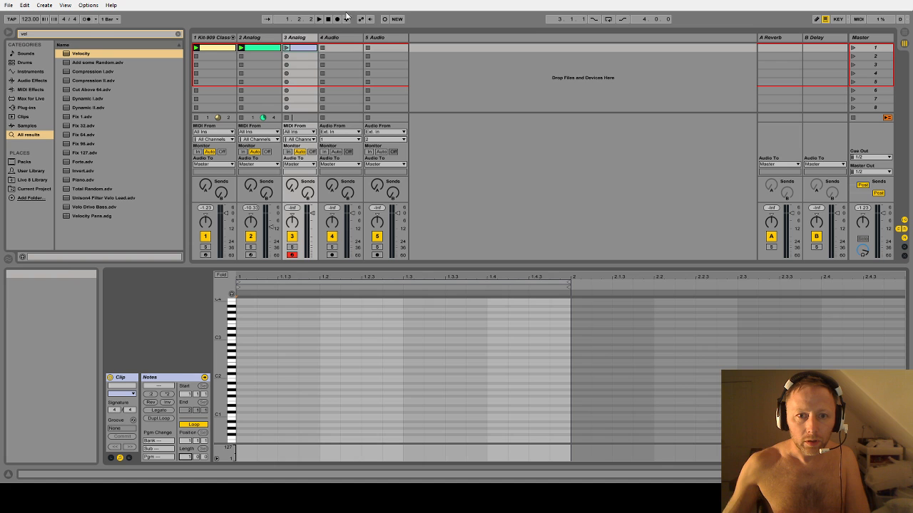
left_click(384, 19)
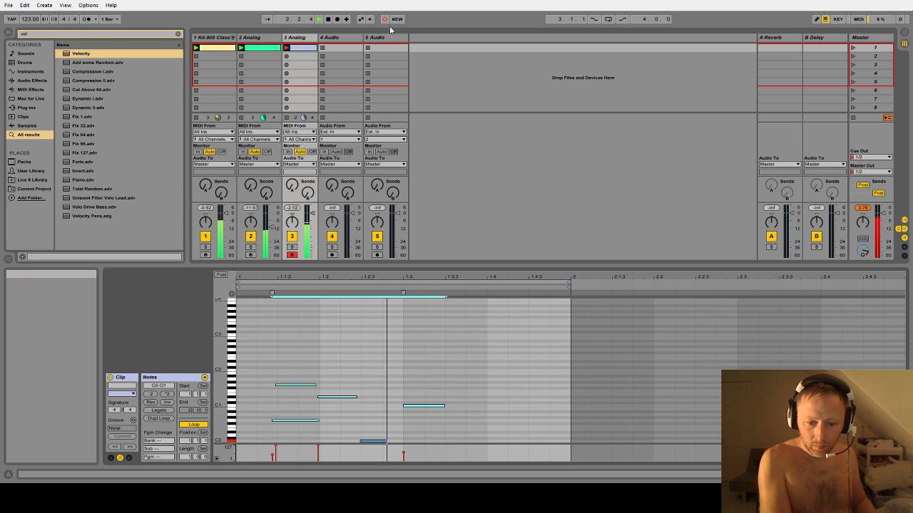
key("space")
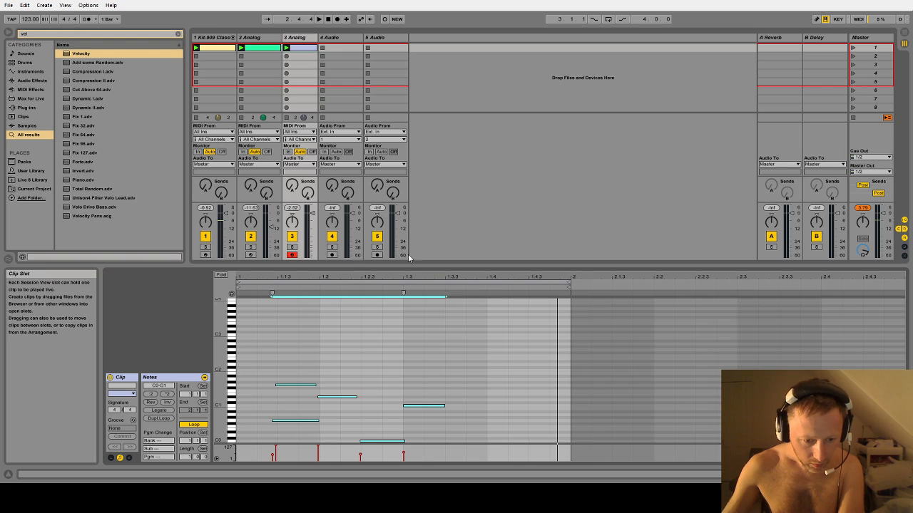
- Set the track 3 clip's loop length to 2 bars and delete all of its notes
left_click(189, 458)
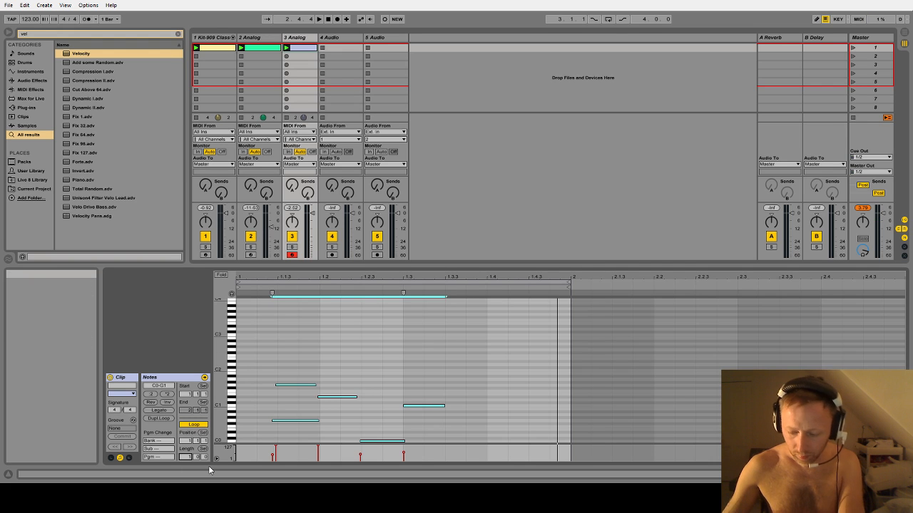
key("Up")
key("ctrl+a")
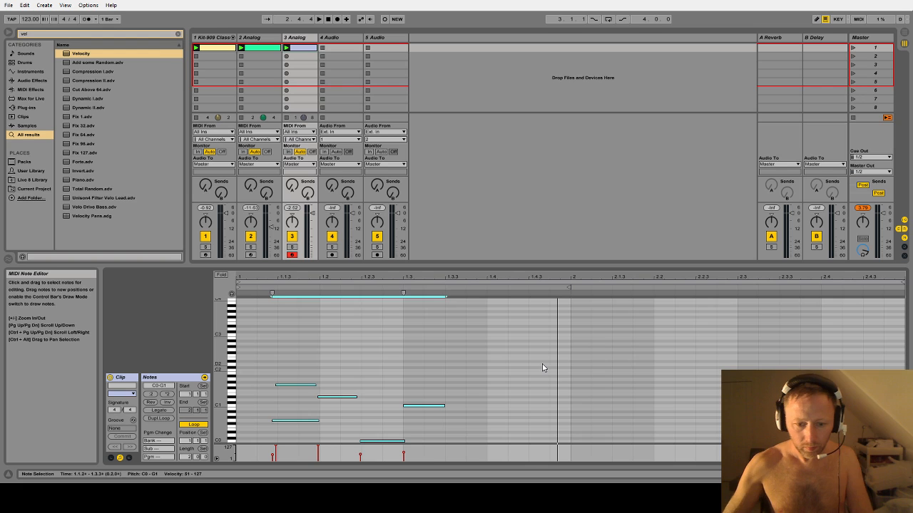
key("Delete")
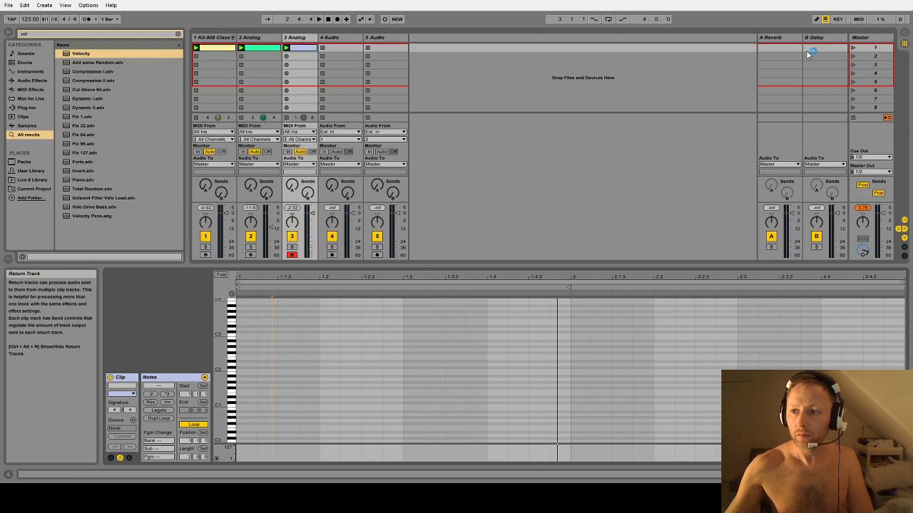
- Launch scene 1 and record a new two-bar phrase of notes between C0 and G1 into the track 3 clip
left_click(852, 48)
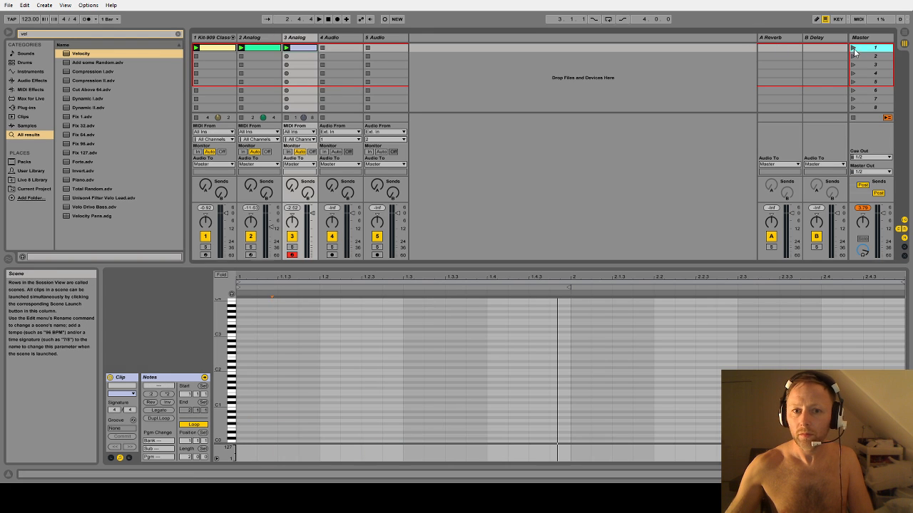
left_click(386, 20)
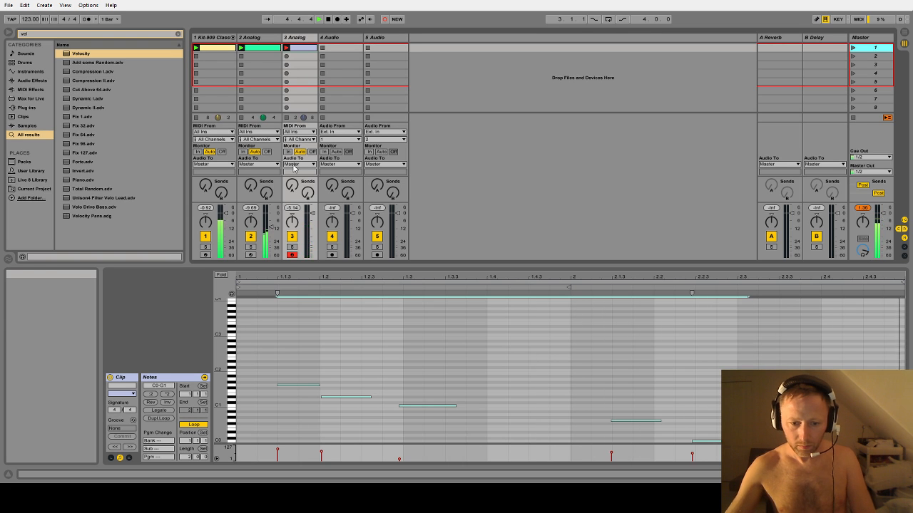
left_click(321, 357)
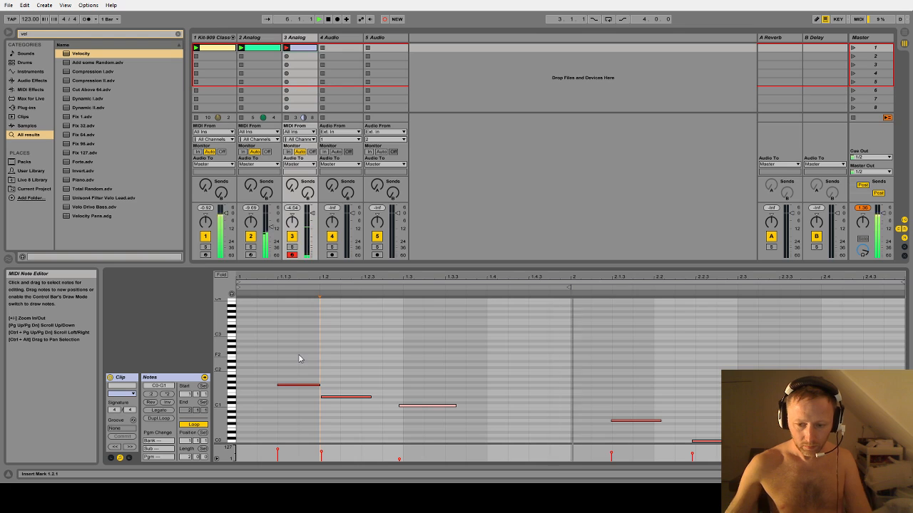
left_click(295, 357)
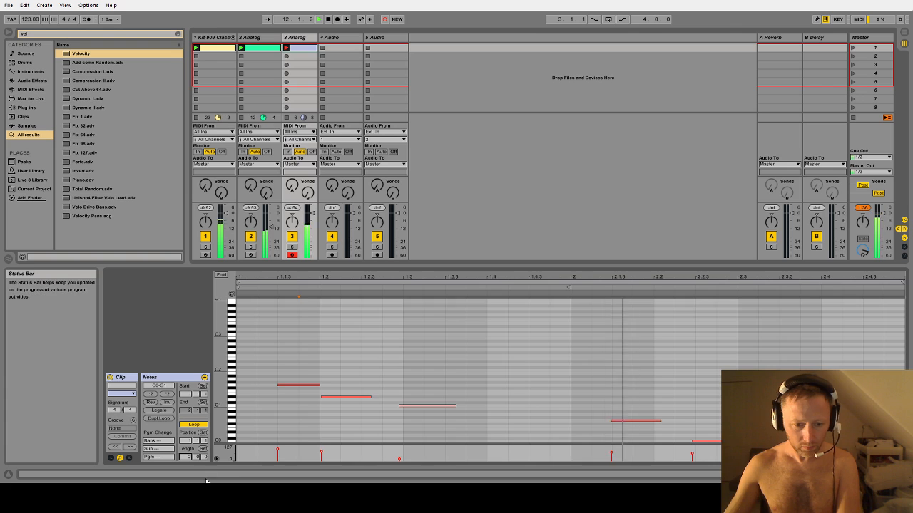
- Extend the track 3 clip's loop to 8 bars and record more phrases between bars 3 and 6
key("minus")
key("minus")
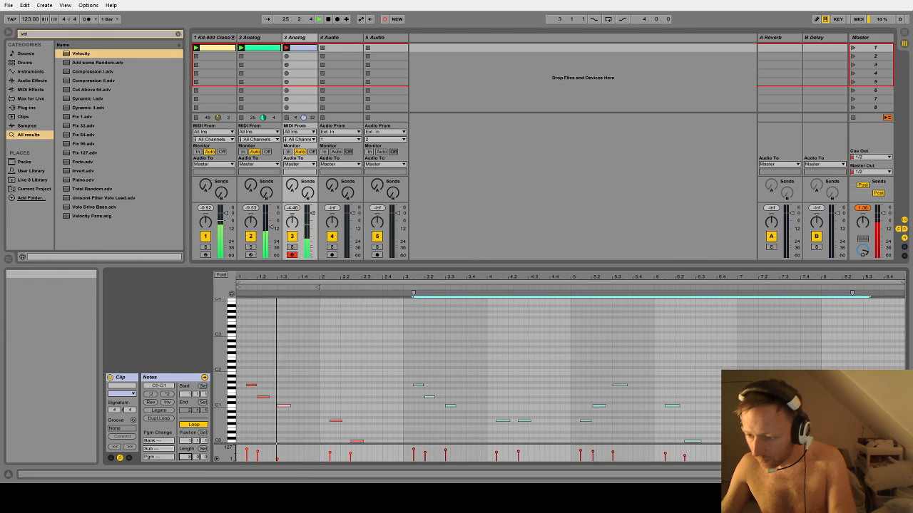
left_click(826, 410)
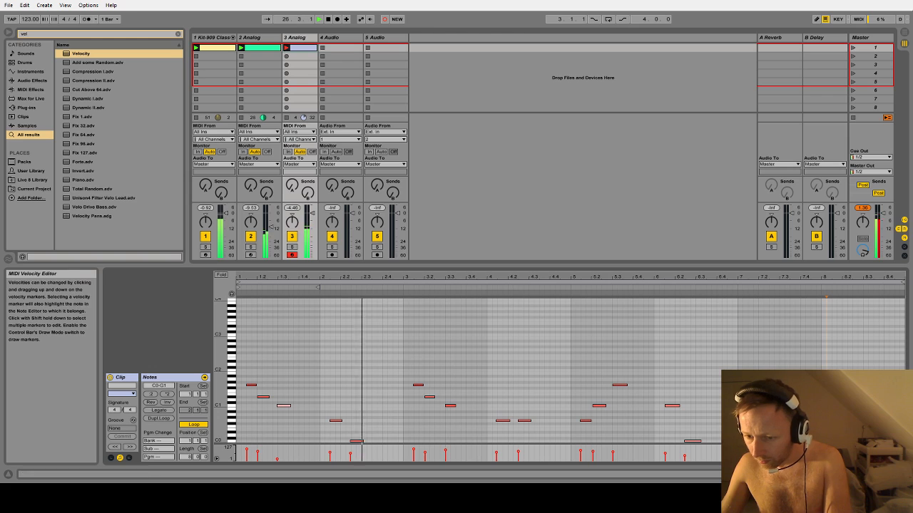
- Raise the velocity of all notes in the track 3 clip to 127
left_click(483, 362)
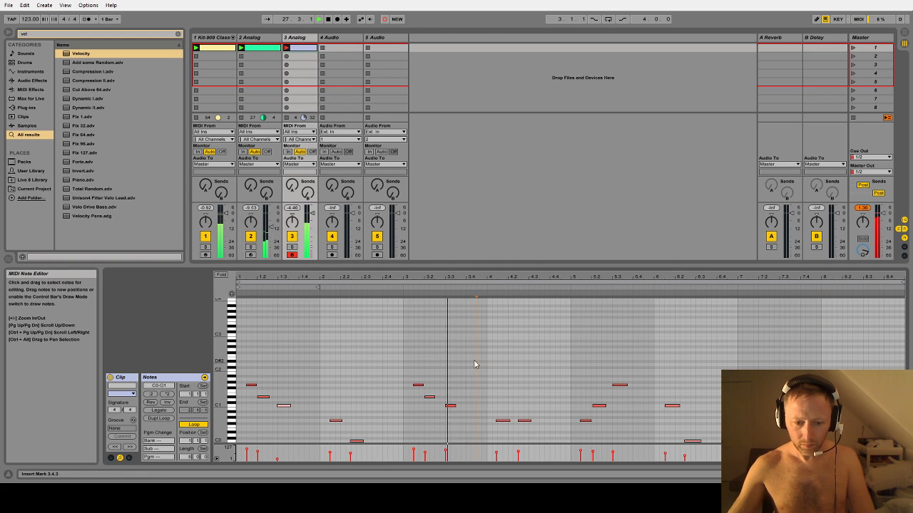
key("ctrl+a")
left_click_drag(331, 455, 331, 428)
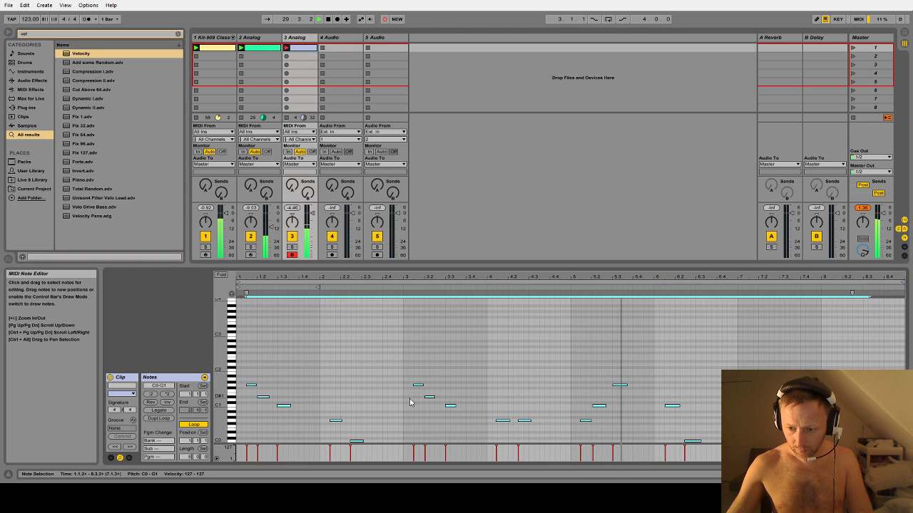
left_click(575, 350)
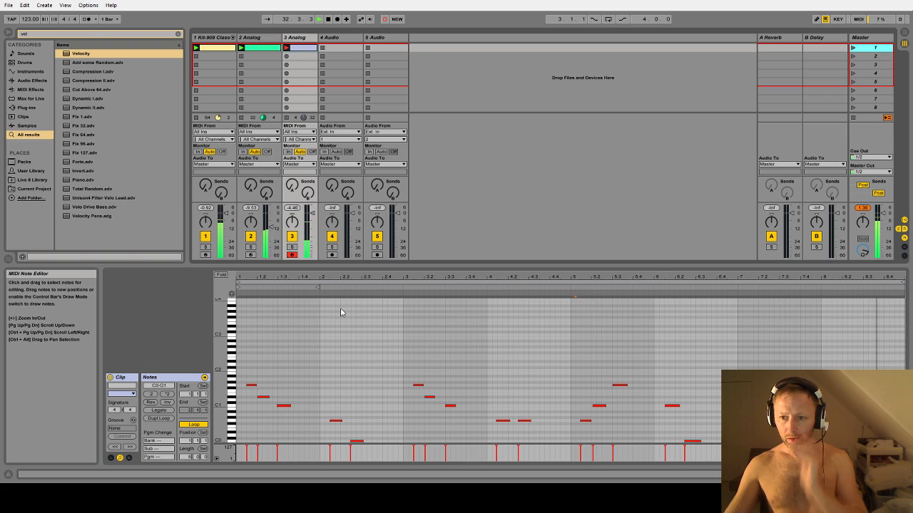
- Select track 3 and solo it while the clip plays
left_click(263, 270)
left_click(295, 37)
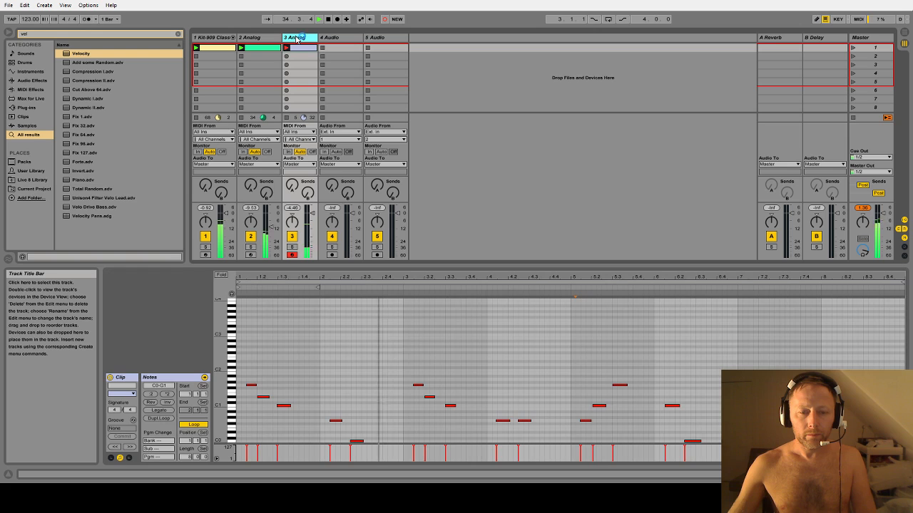
left_click(292, 246)
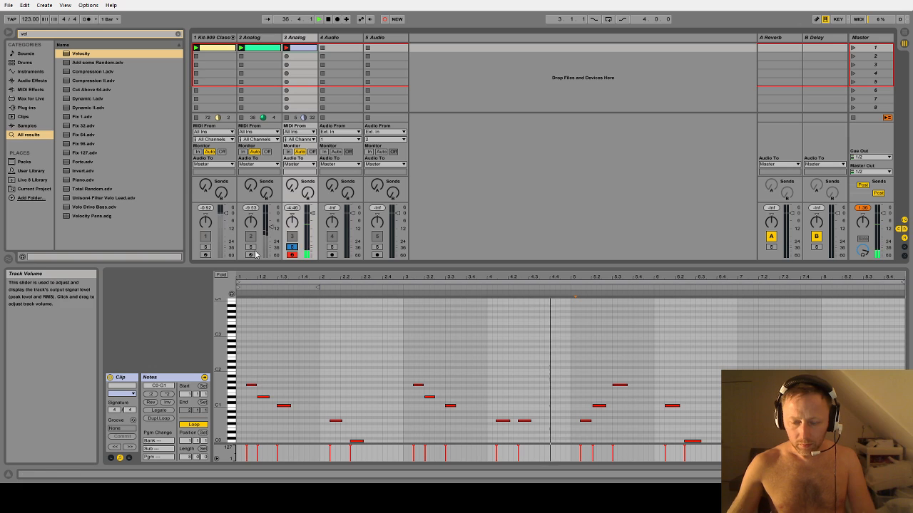
- Switch from track 3's note editor to its device chain and display the Analog's Amp 1 envelope
left_click(534, 405)
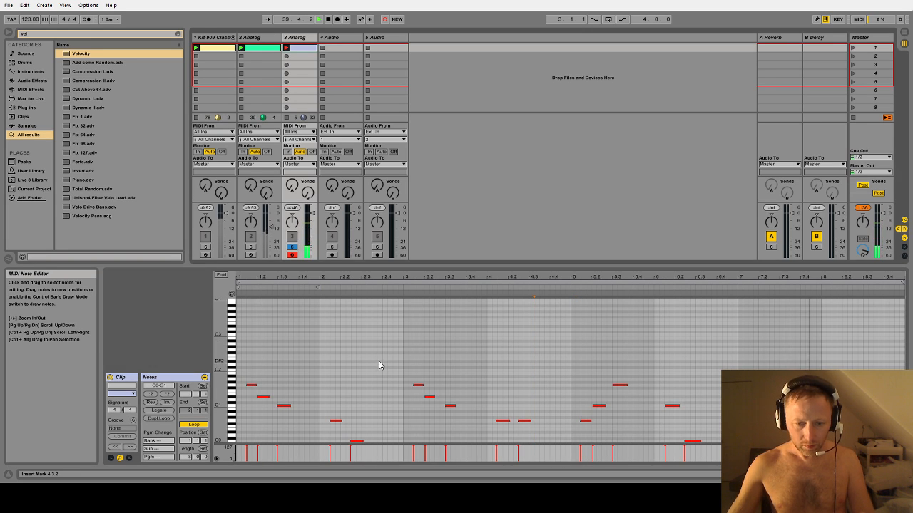
key("Tab")
key("Tab")
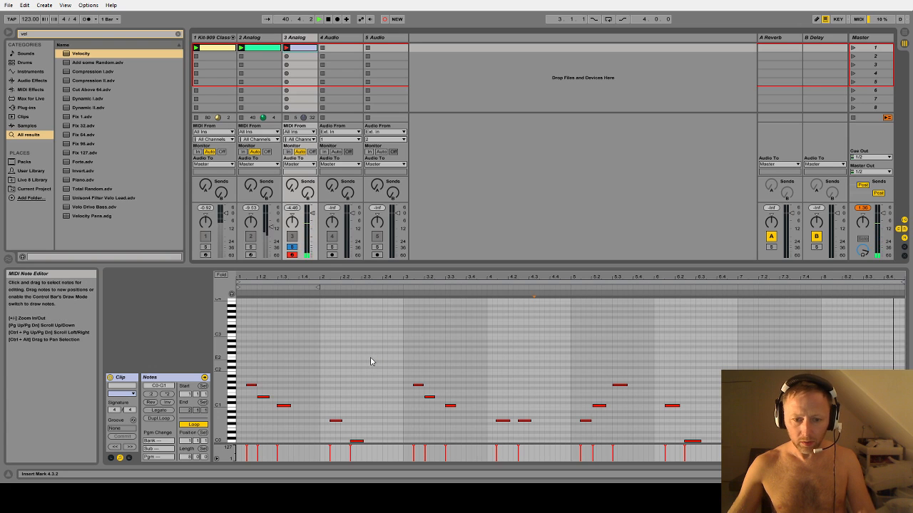
key("shift+Tab")
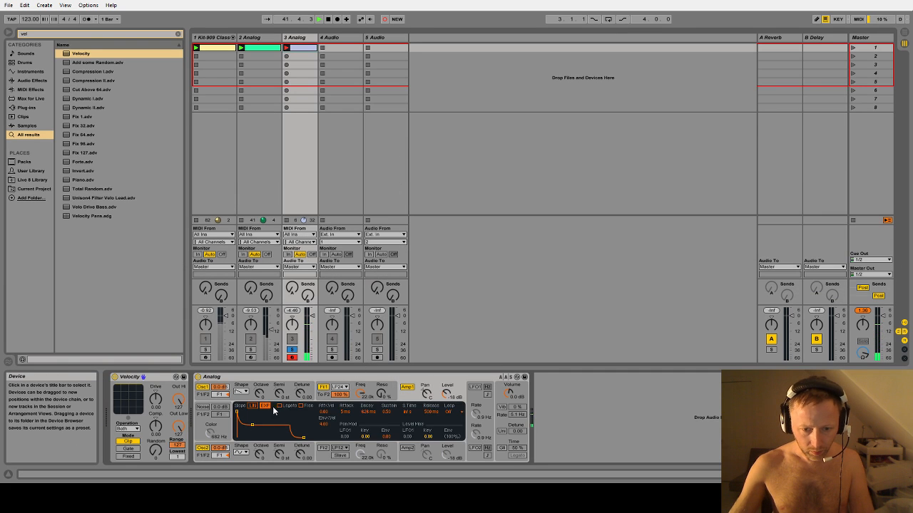
left_click(153, 376)
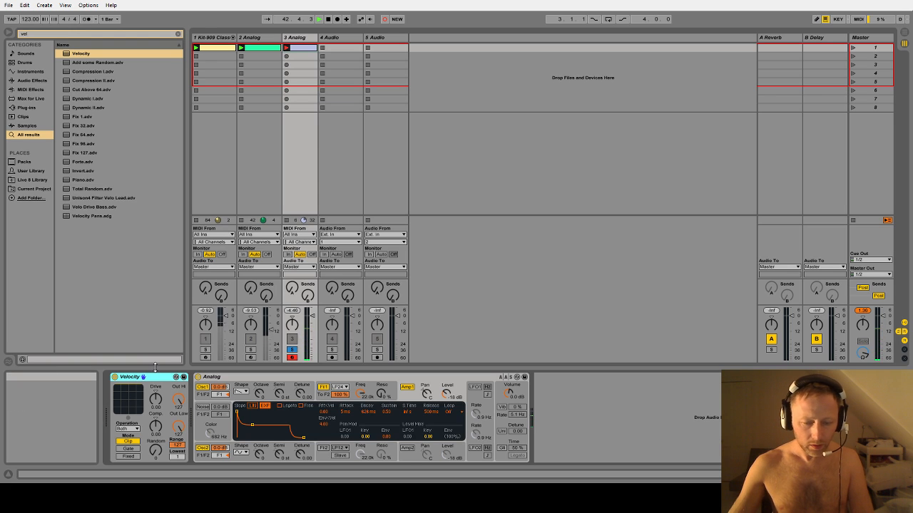
left_click(403, 401)
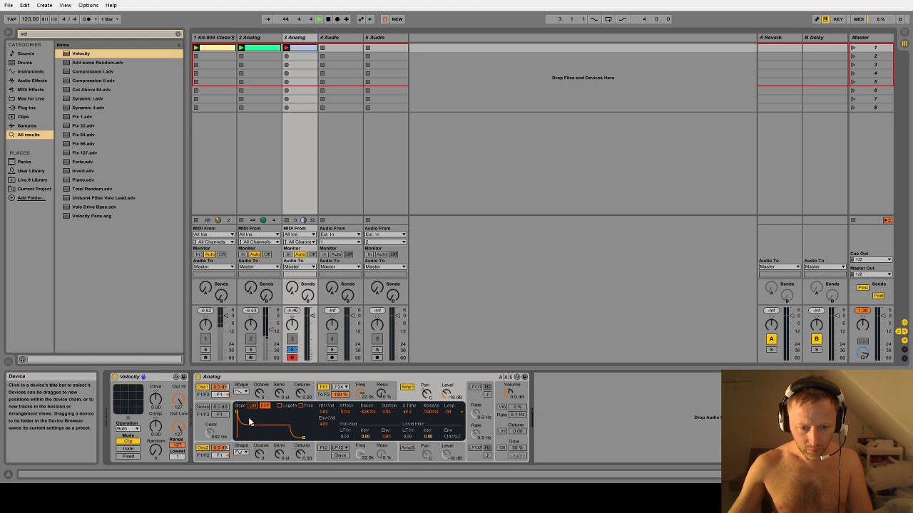
- Add a Saturator after the Analog on track 3 and set its drive to 7.31 dB
double_click(38, 36)
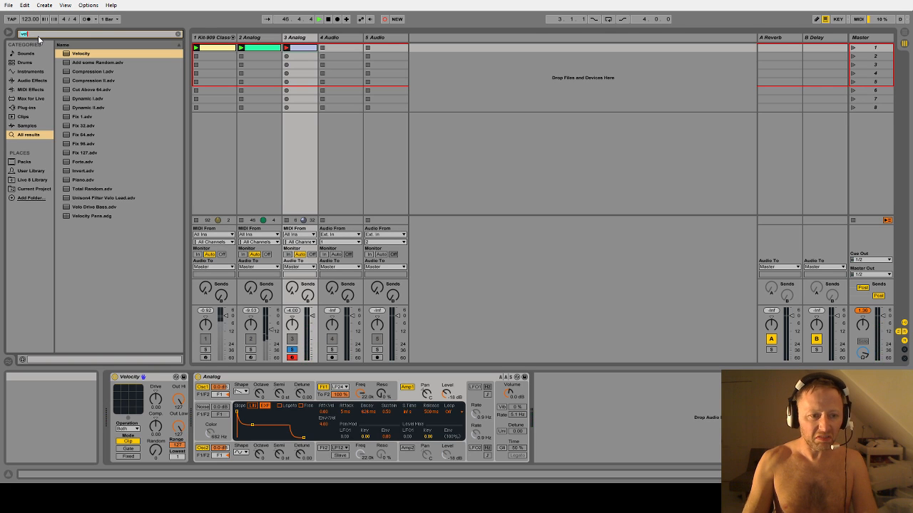
type("satur")
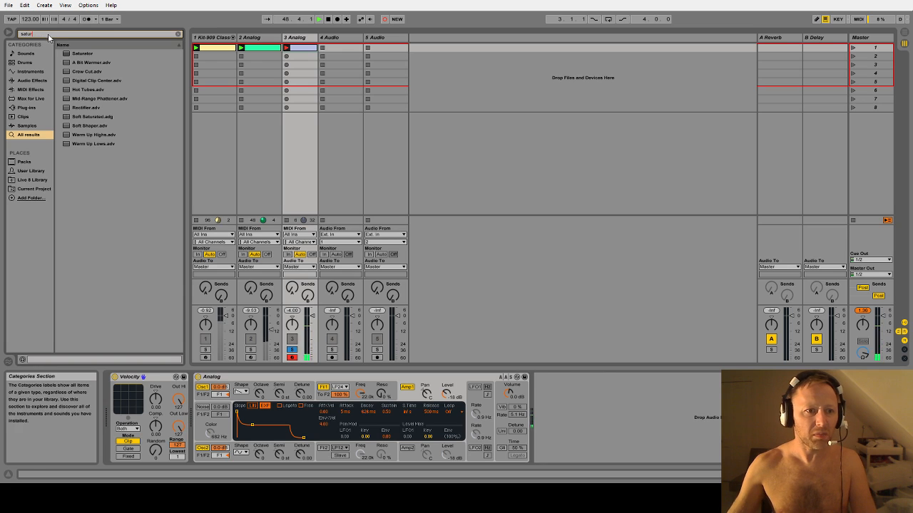
double_click(48, 34)
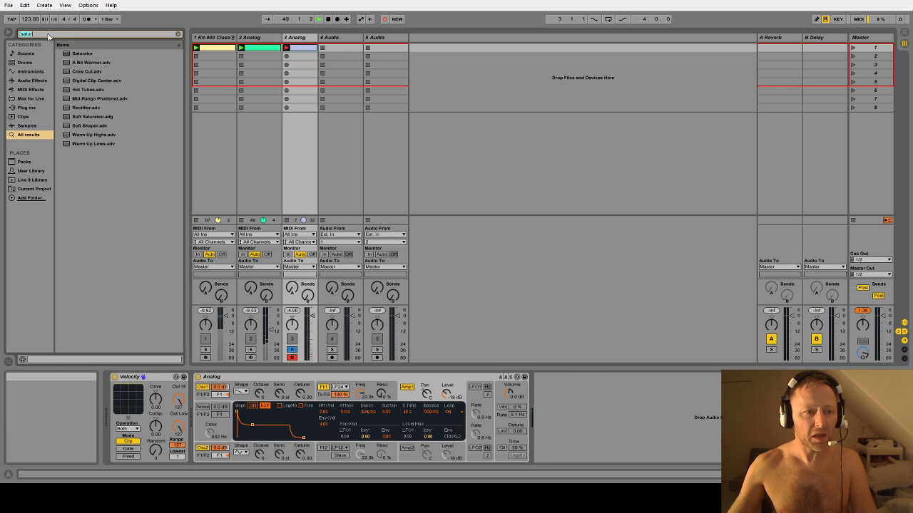
type("compre")
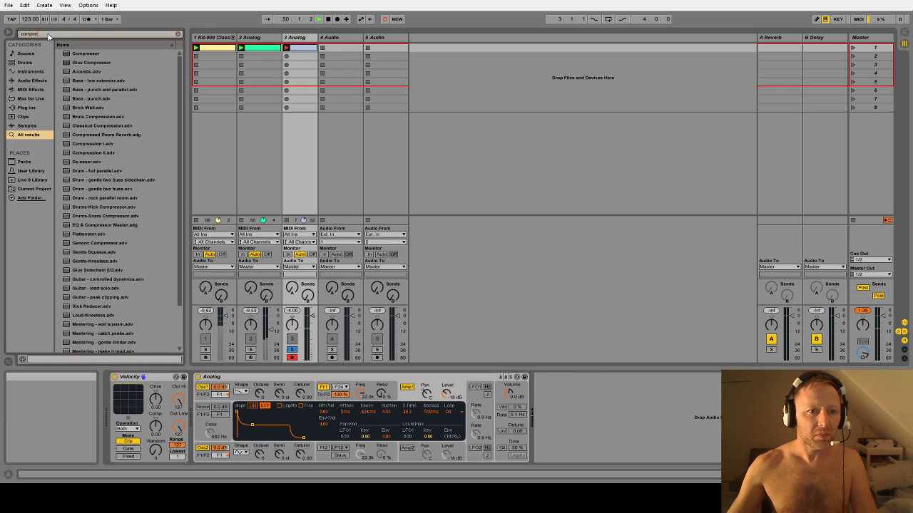
key("BackSpace")
key("BackSpace")
key("BackSpace")
key("BackSpace")
key("BackSpace")
key("BackSpace")
type("satur")
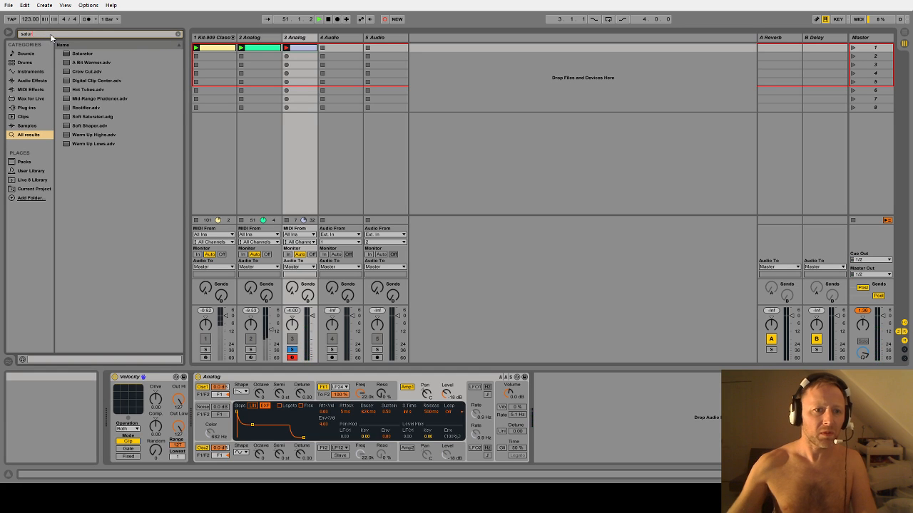
left_click_drag(71, 56, 545, 390)
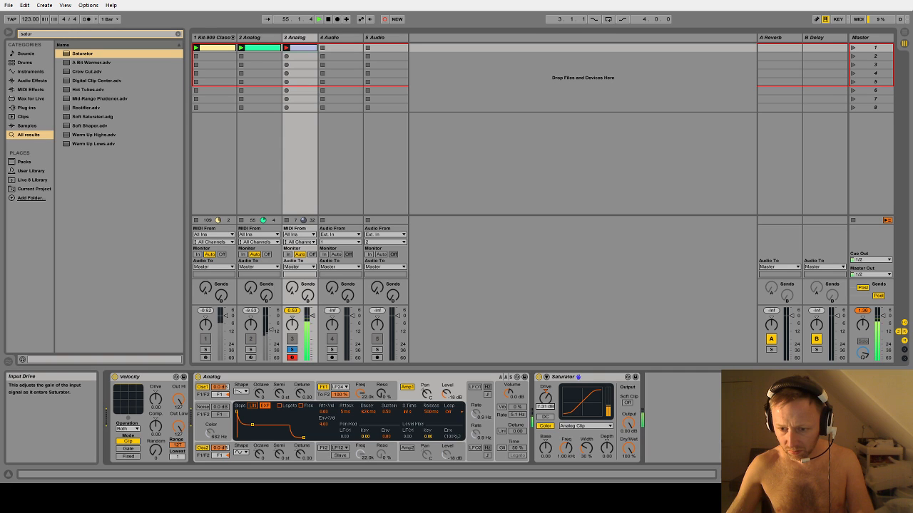
- Add Multiband Dynamics after the Saturator on track 3
left_click(47, 34)
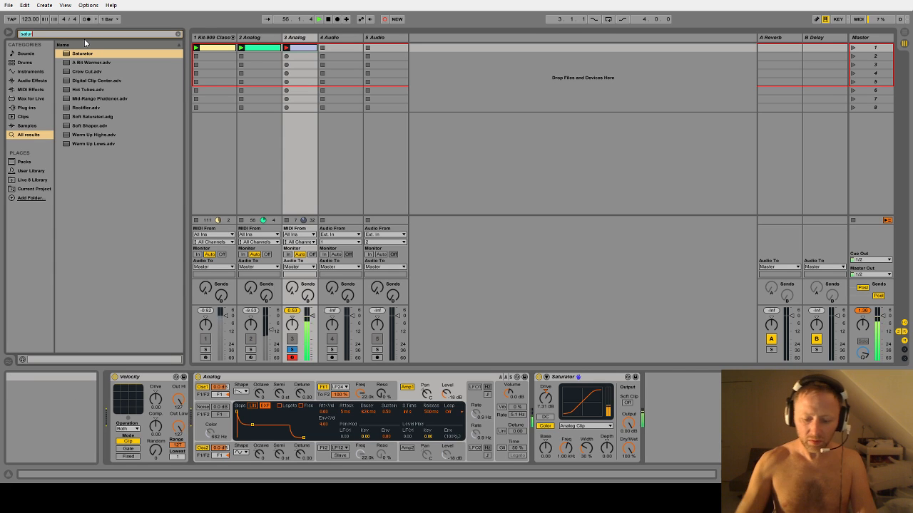
type("multi")
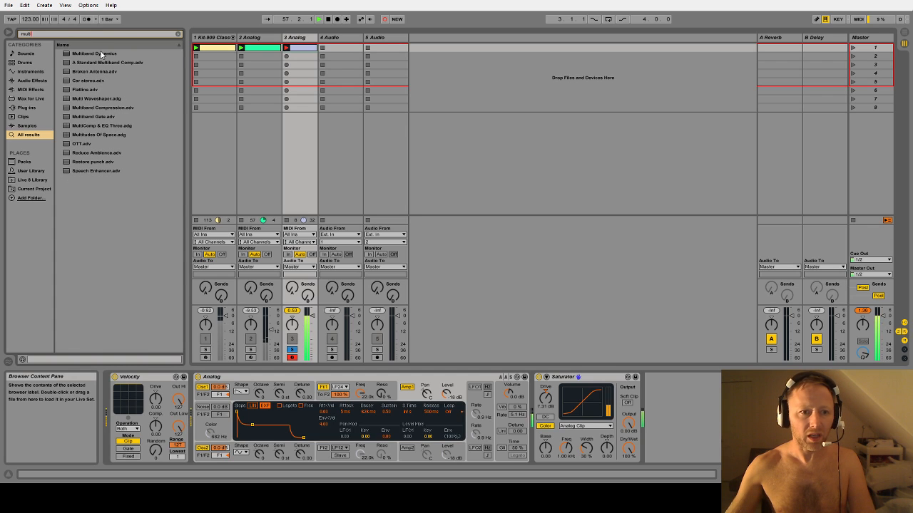
key("Down")
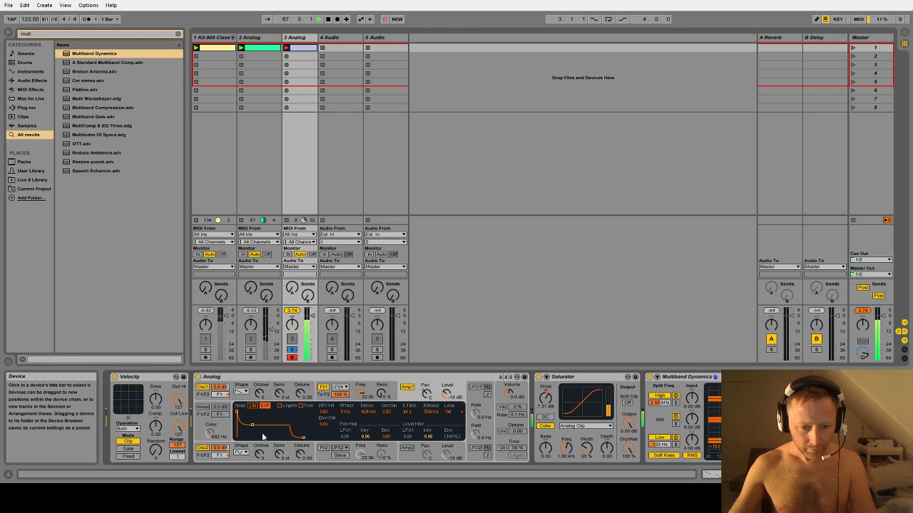
- Try different waveforms for oscillator 1 of track 3's Analog and settle on Rectangle
left_click(241, 392)
left_click(241, 401)
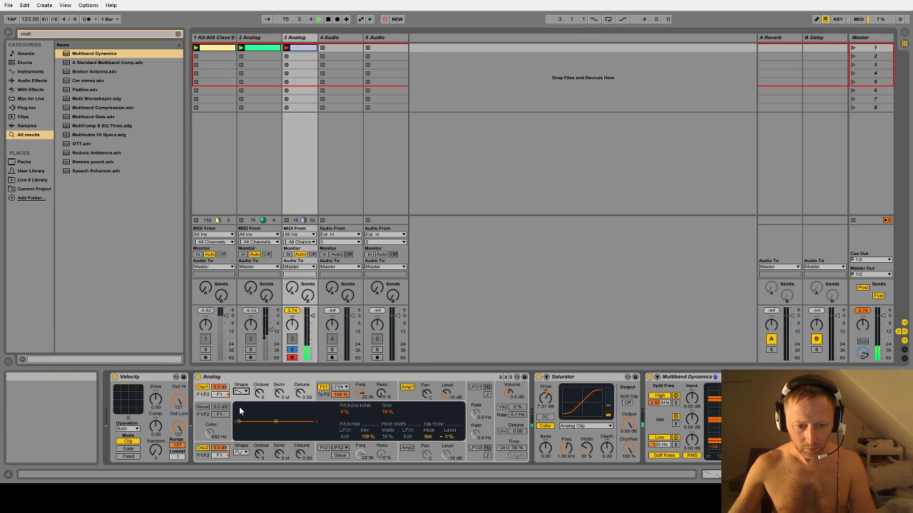
left_click(243, 393)
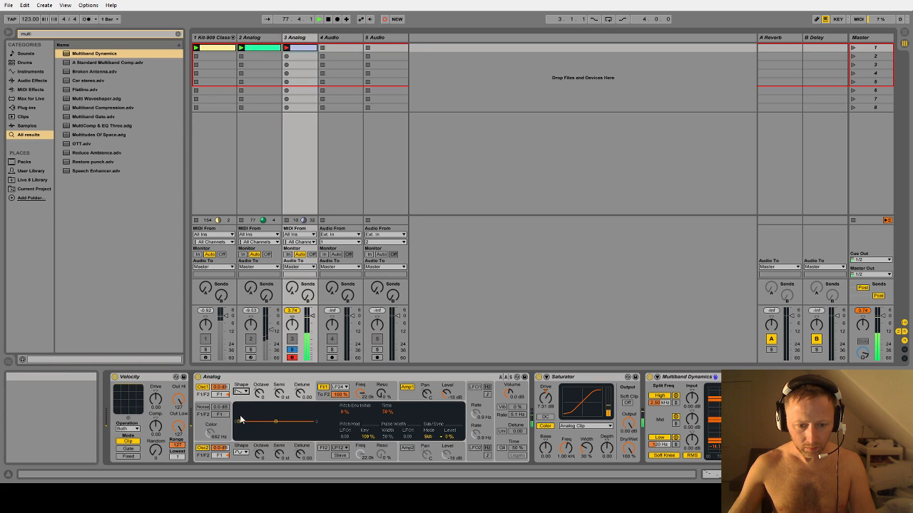
left_click(239, 419)
left_click(243, 393)
left_click(241, 406)
left_click(241, 393)
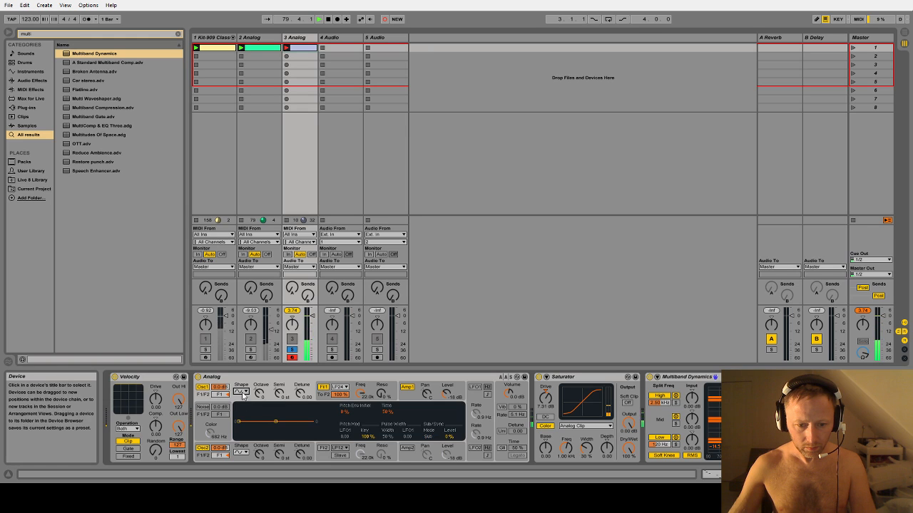
left_click(241, 405)
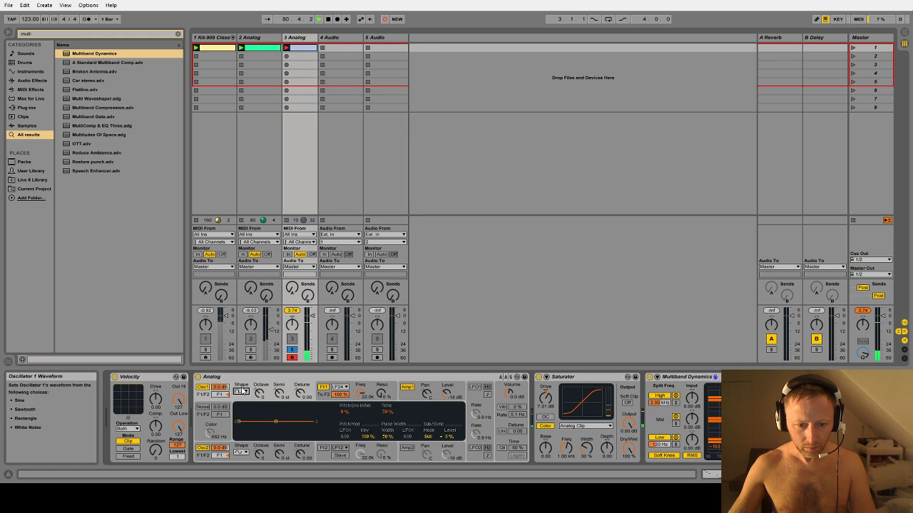
- Select track 3's Analog device and search the browser for "instrument rack"
left_click(241, 379)
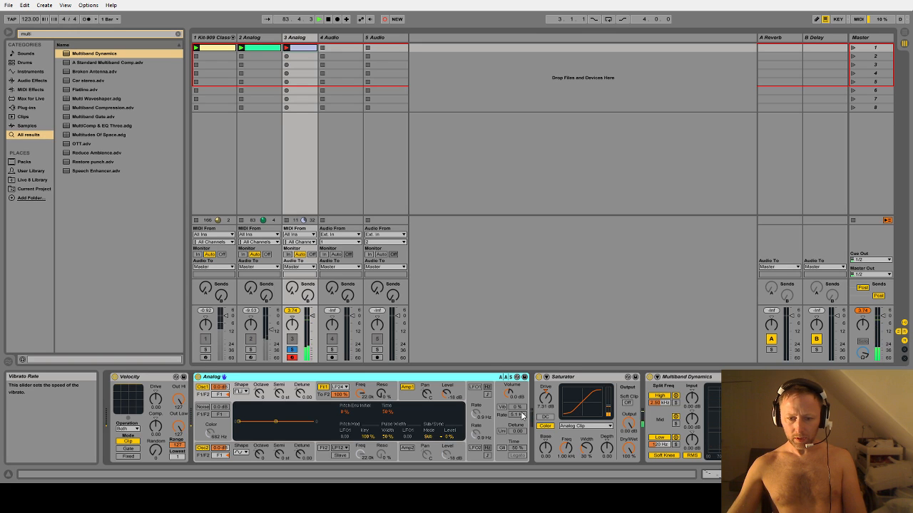
left_click(43, 33)
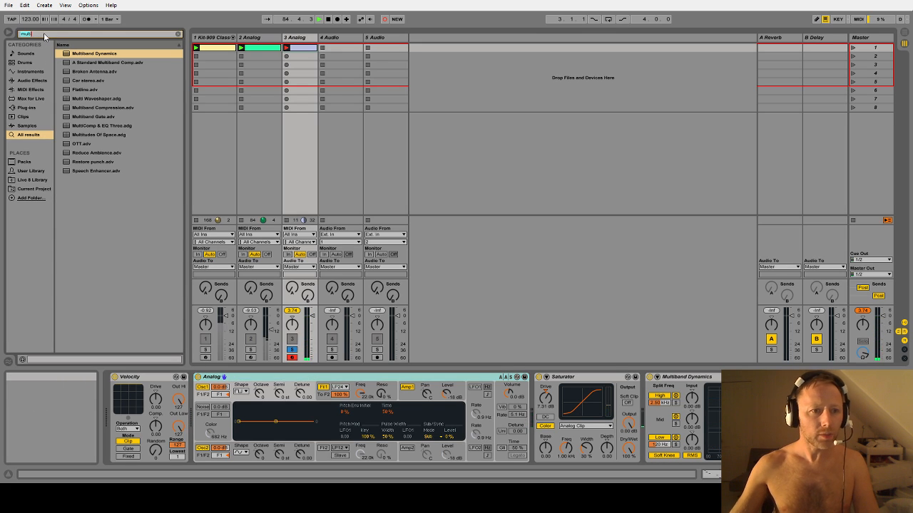
type("instrument")
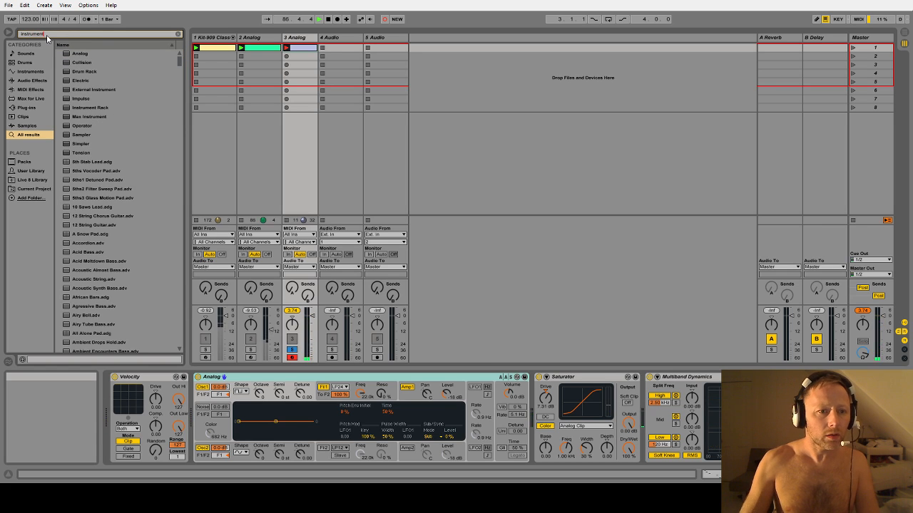
type(" rack")
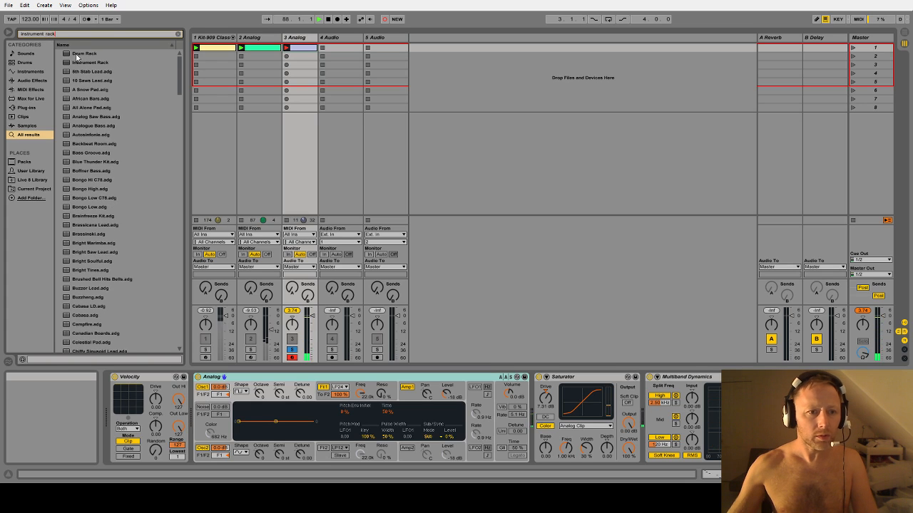
left_click_drag(78, 62, 201, 386)
left_click(296, 381)
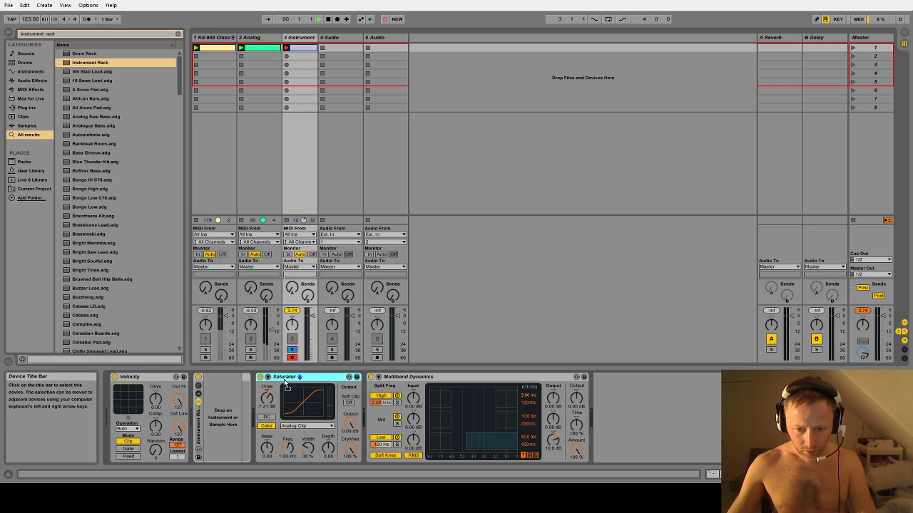
key("ctrl+z")
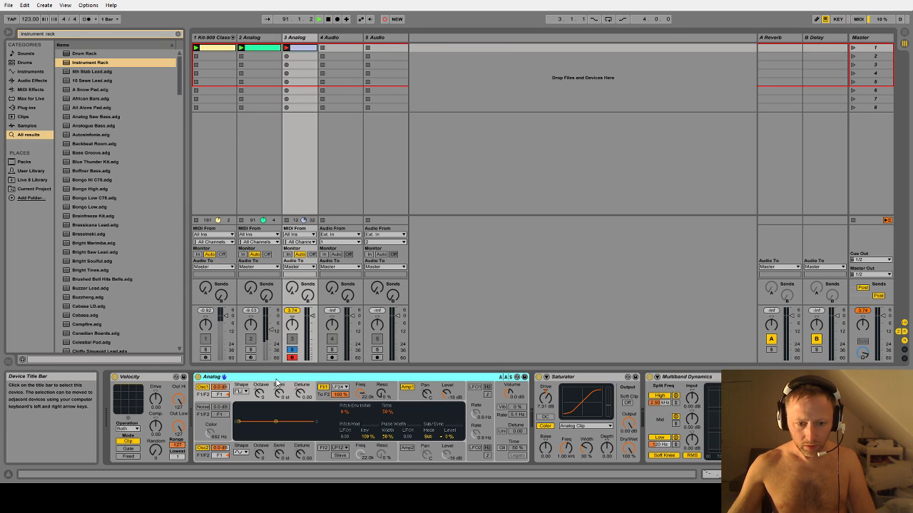
- Cut the Analog, insert an empty Instrument Rack between Velocity and Saturator, and paste the Analog into it
key("ctrl+x")
left_click_drag(90, 63, 202, 391)
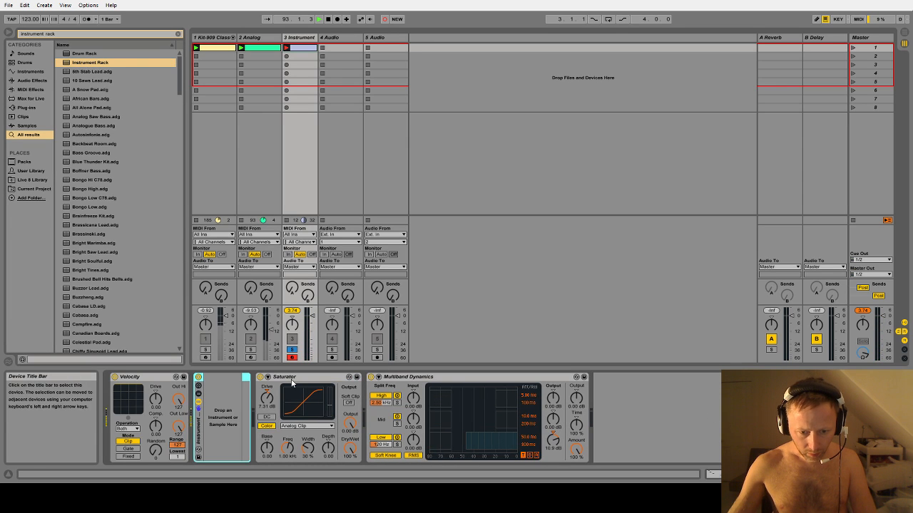
key("ctrl+v")
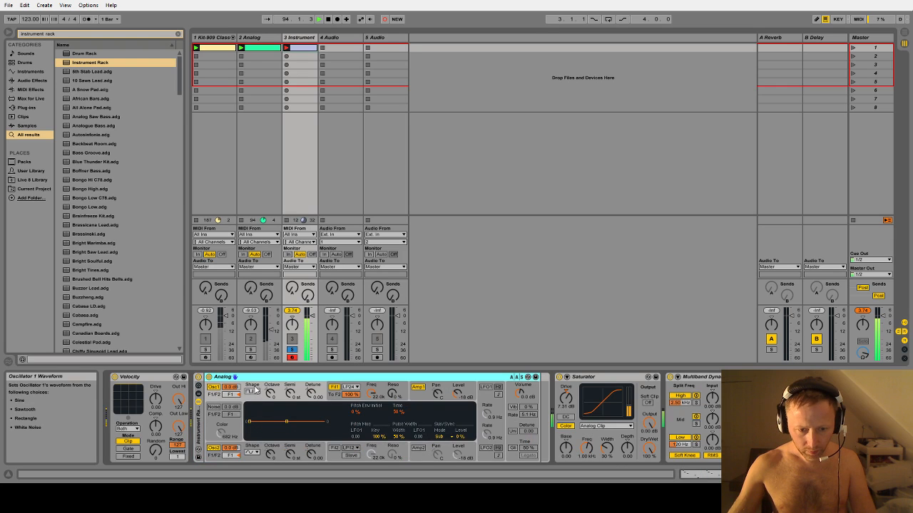
- Show the Instrument Rack's chain list and duplicate the Analog chain
left_click(199, 394)
left_click(234, 402)
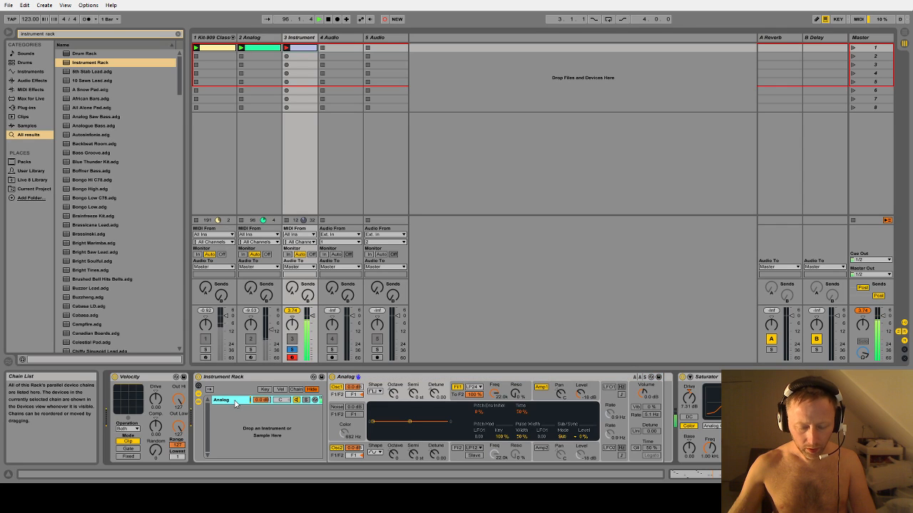
key("ctrl+d")
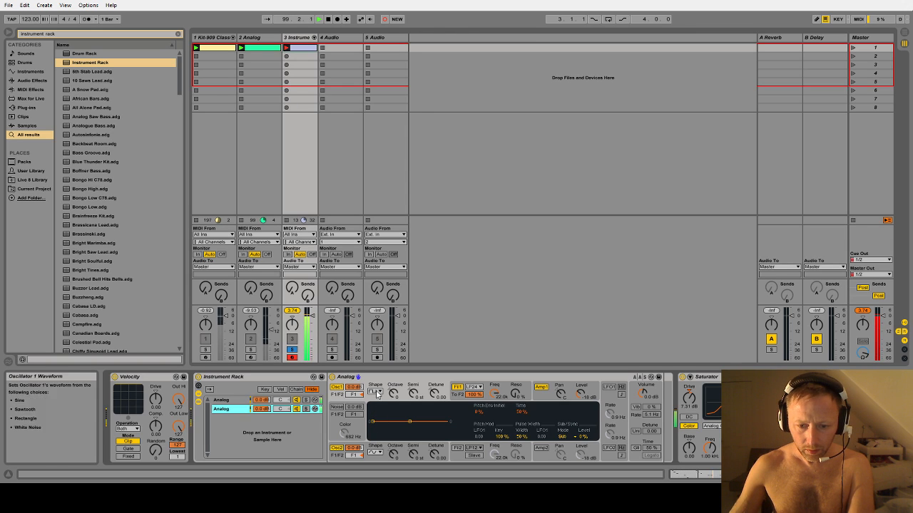
- Solo the duplicated Analog chain, set its oscillator 2 octave to -1, and compare it with the soloed first chain
left_click(306, 411)
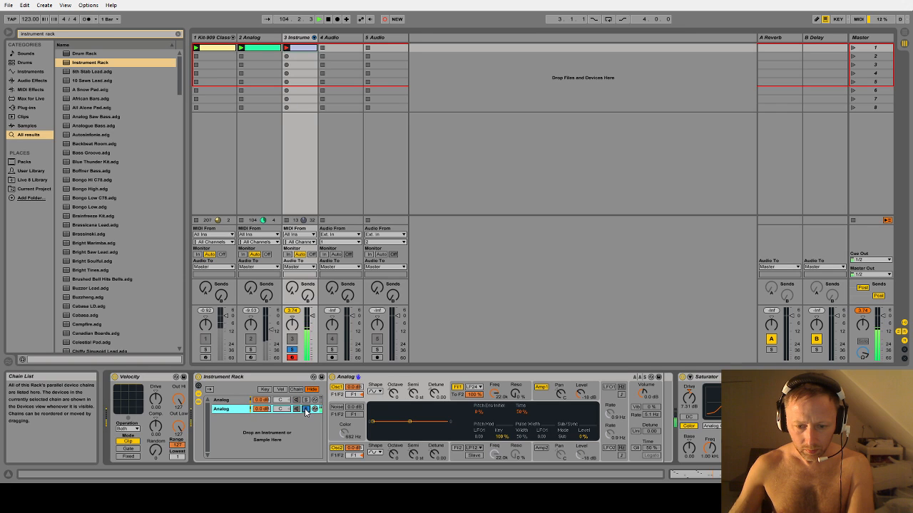
left_click_drag(395, 454, 397, 481)
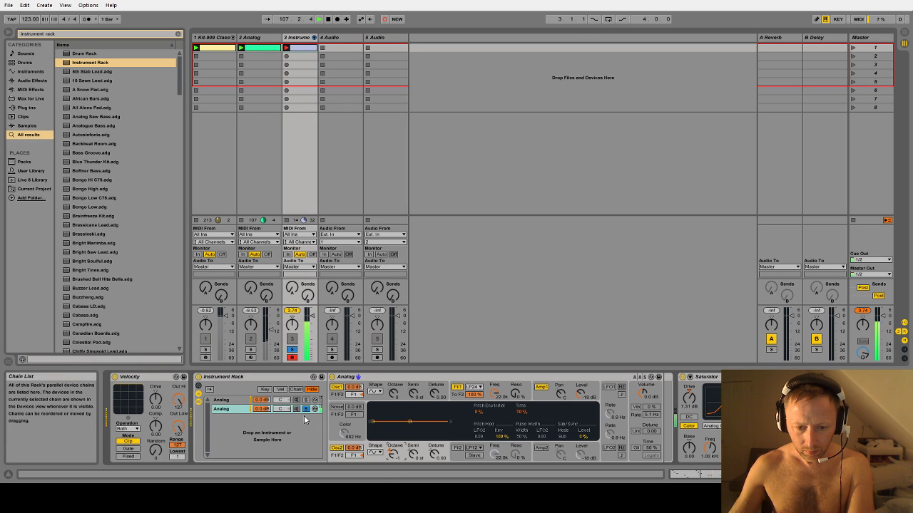
left_click(306, 401)
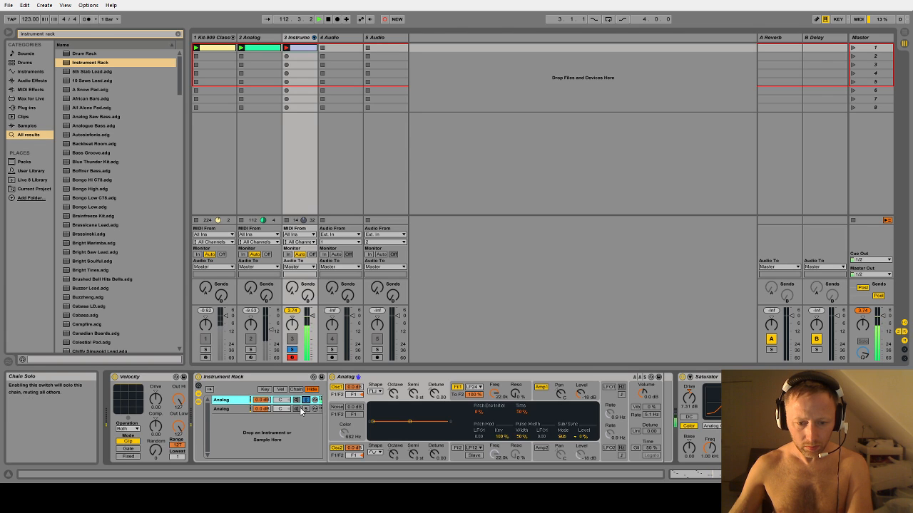
left_click(301, 409)
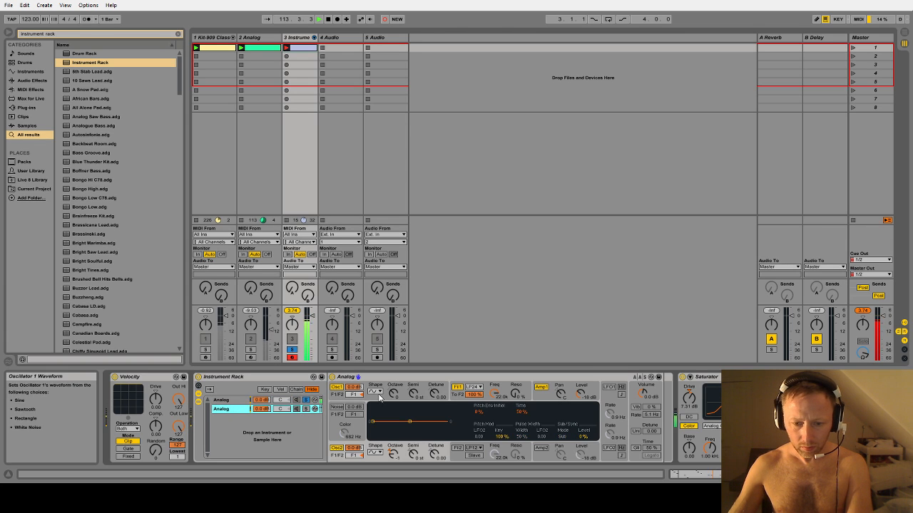
- In the first chain's Analog, switch oscillator 1 to Sawtooth and shape the Amp 1 envelope with a decay of about 1.29 s and partial sustain
left_click(237, 401)
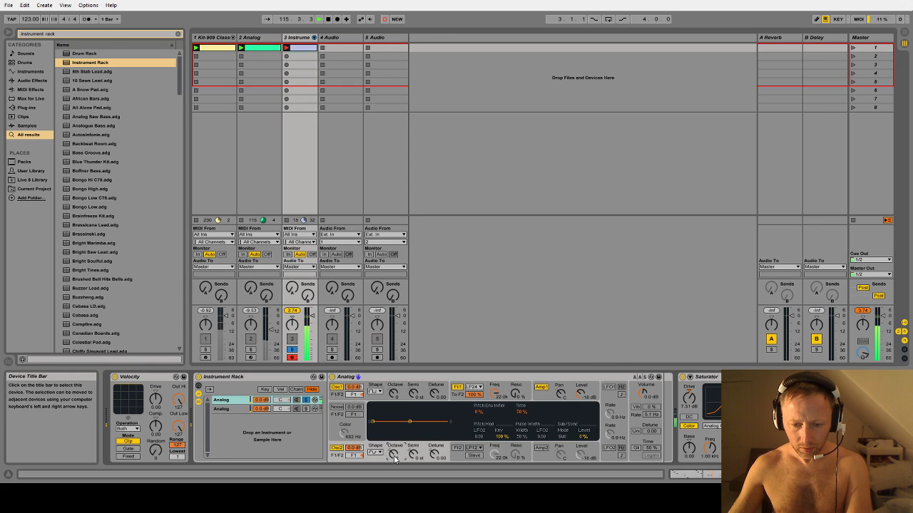
left_click(375, 396)
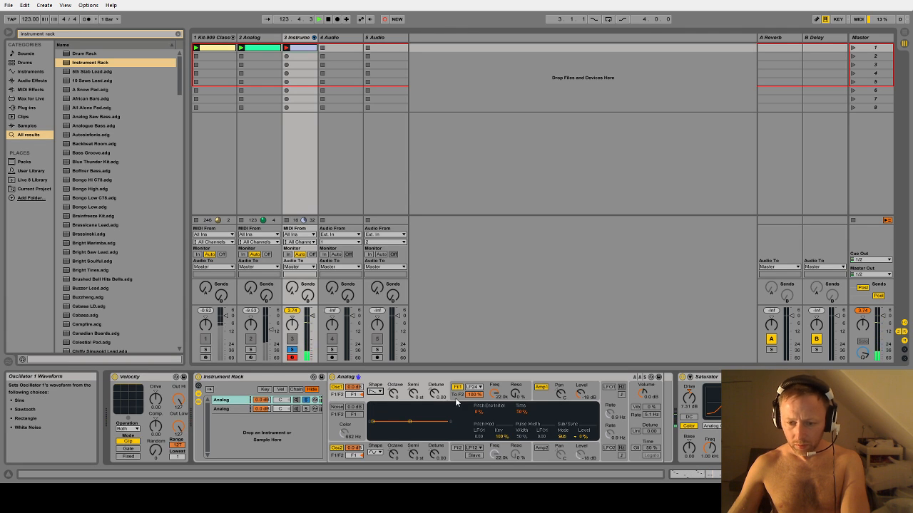
left_click(542, 397)
left_click_drag(392, 428, 388, 437)
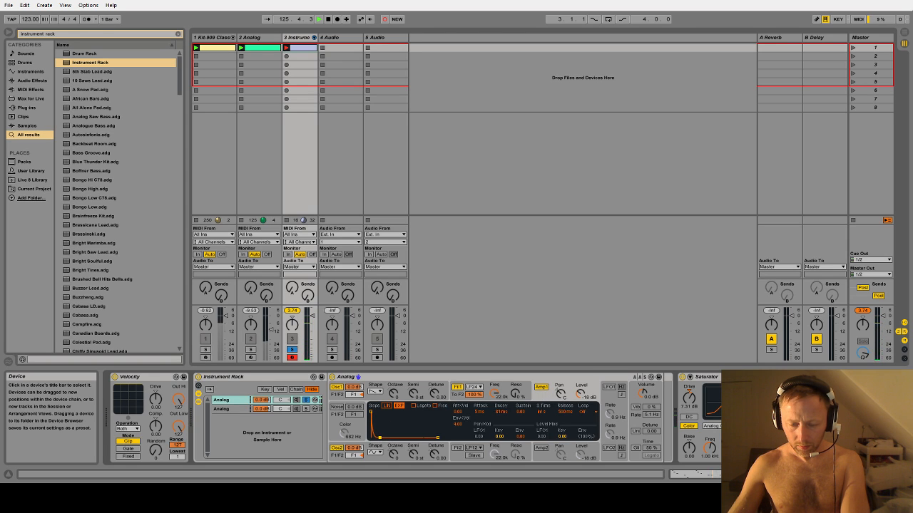
left_click_drag(383, 437, 389, 427)
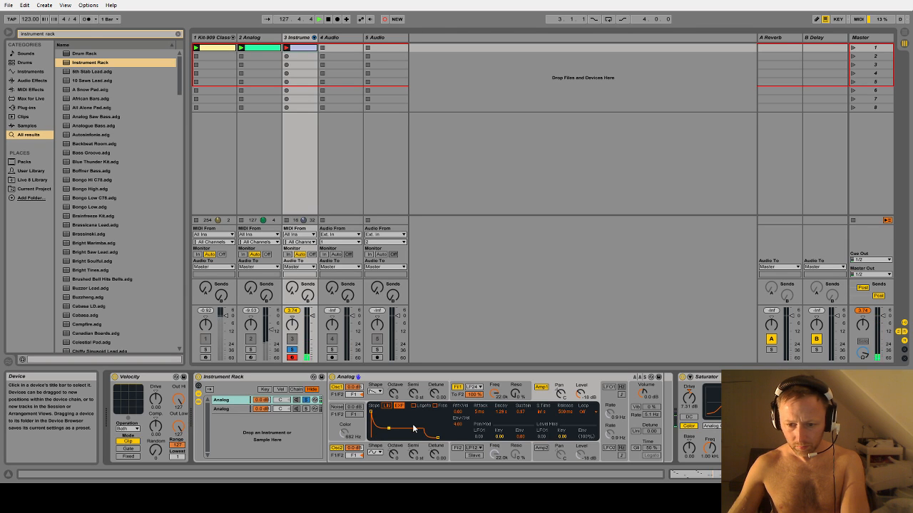
- Lower the first chain's Filter 1 cutoff to about 1.4 kHz and turn off track 3's solo
left_click_drag(494, 392, 494, 398)
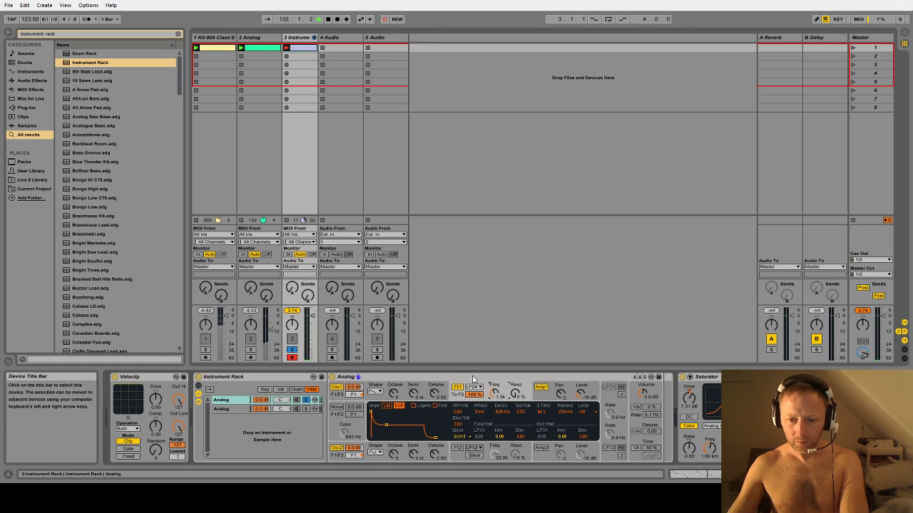
left_click_drag(492, 396, 493, 398)
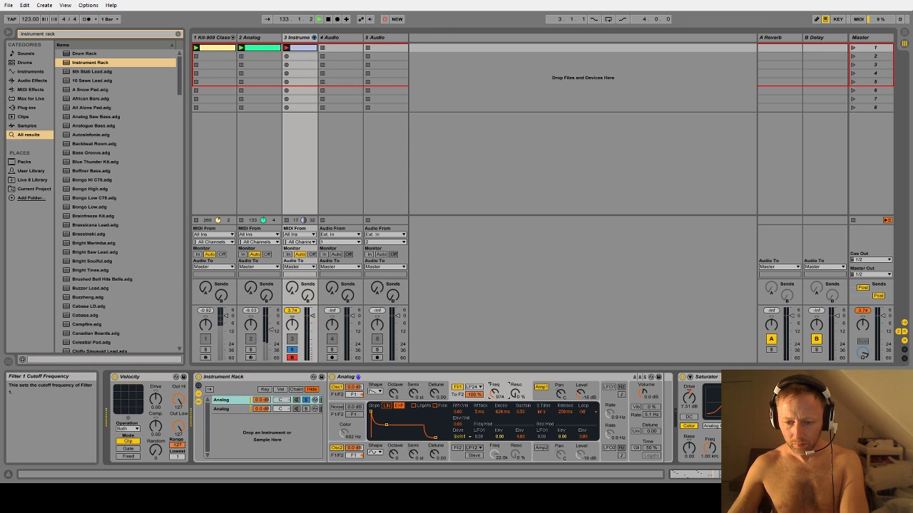
left_click_drag(493, 394, 493, 392)
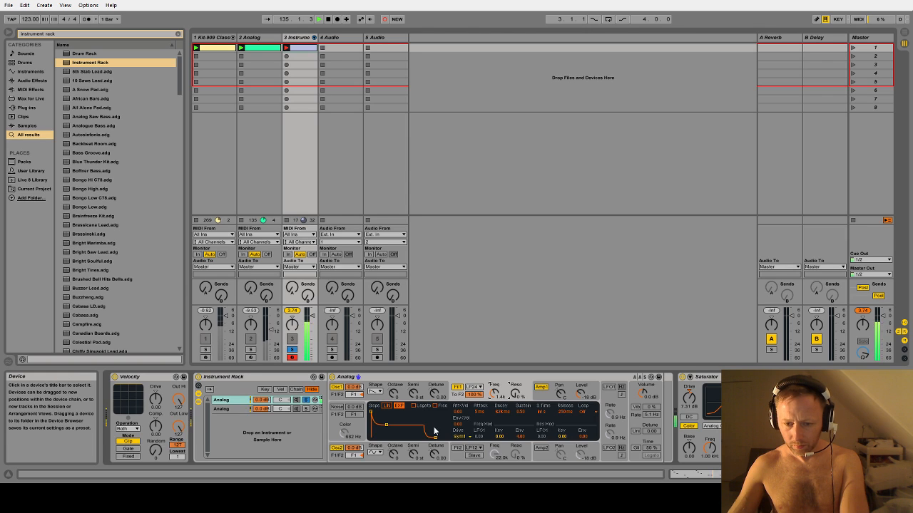
left_click(293, 349)
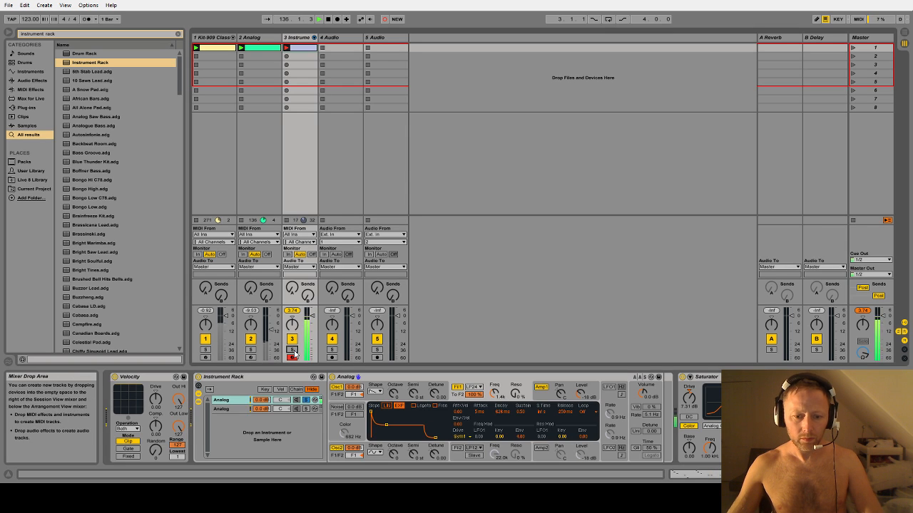
- Compare the two soloed Analog chains, and in the second chain set the Filter 1 cutoff to about 467 Hz and resonance to 16 %
left_click(307, 410)
left_click(307, 402)
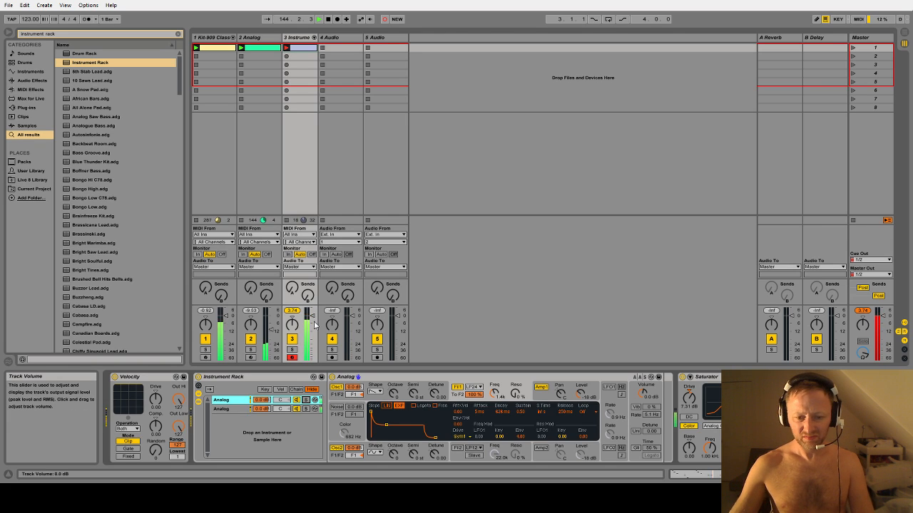
left_click(306, 409)
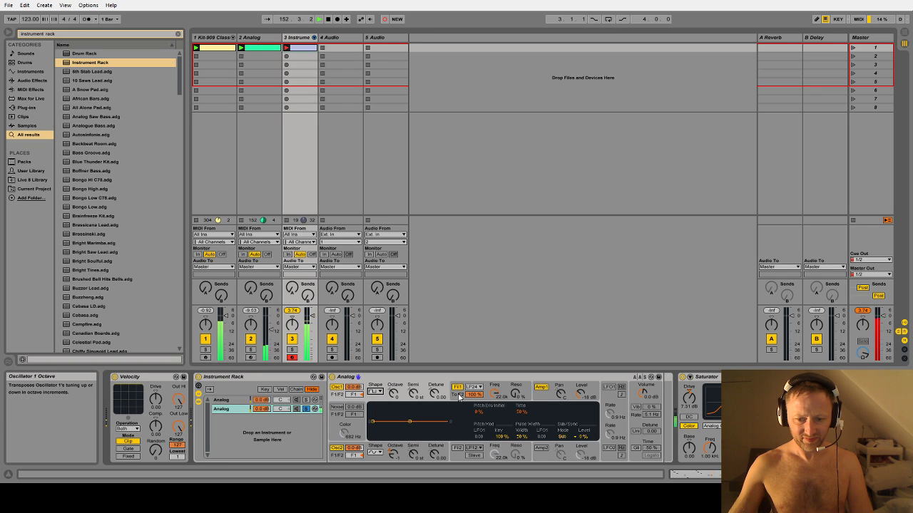
mouse_move(493, 399)
left_mouse_down()
mouse_move(489, 384)
mouse_move(494, 395)
left_mouse_up()
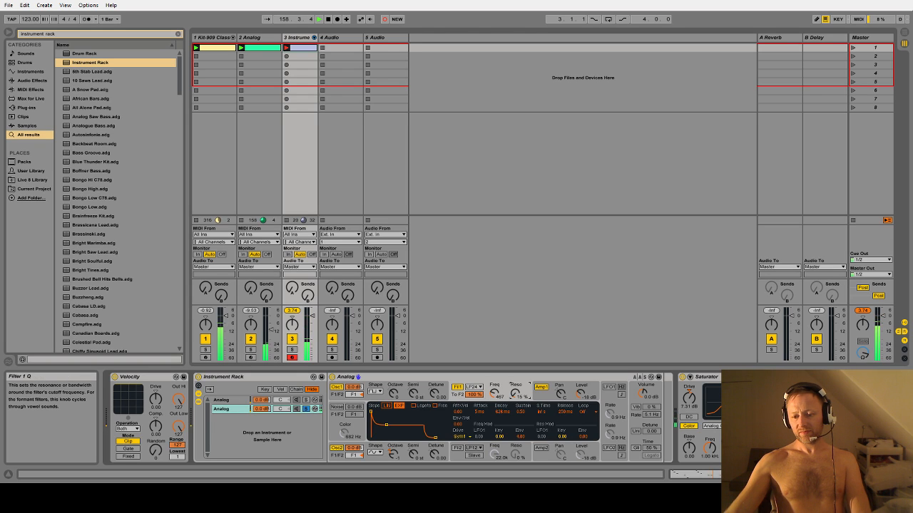
left_click_drag(515, 393, 515, 392)
left_click(522, 380)
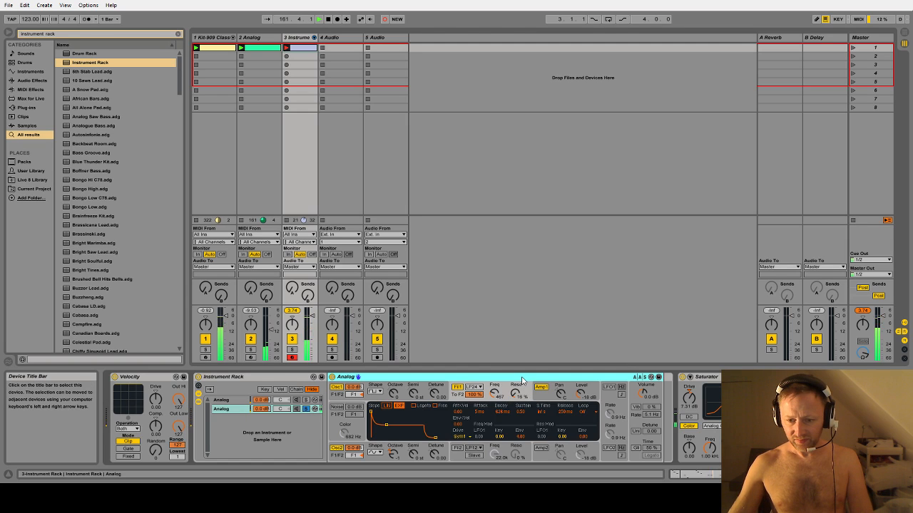
- Search the browser for "delay" and add Simple Delay to track 3's device chain, placed after the Saturator
left_click(69, 33)
key("ctrl+a")
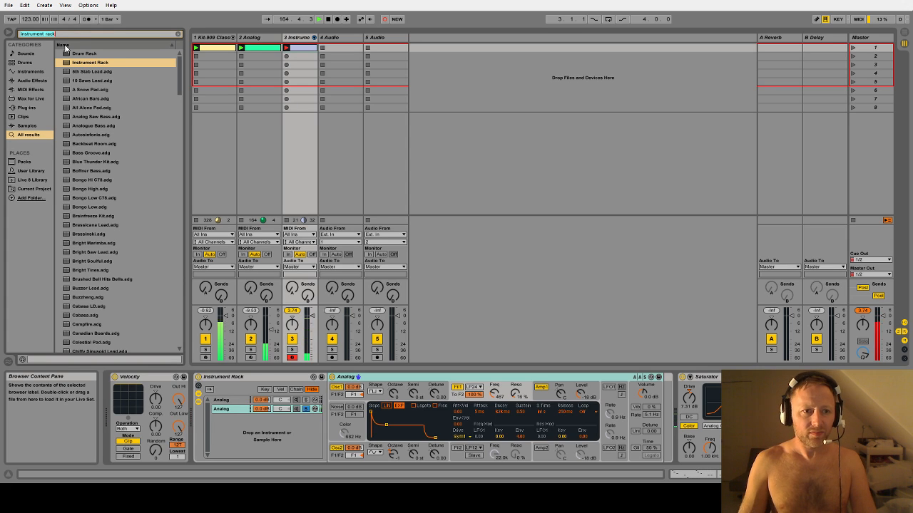
key("BackSpace")
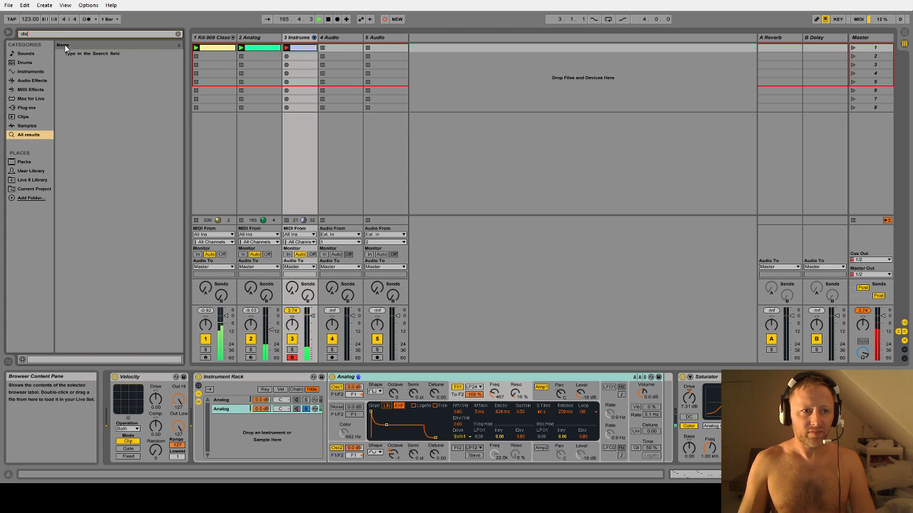
type("delay")
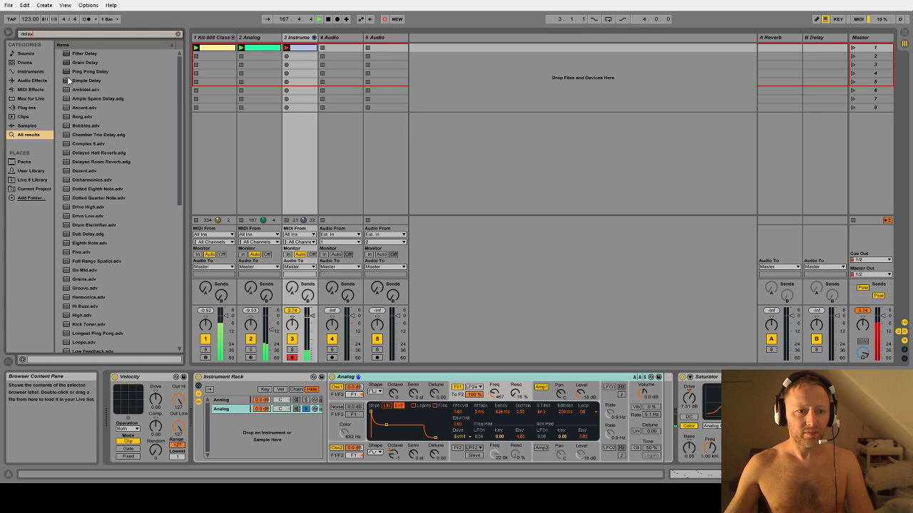
left_click(69, 80)
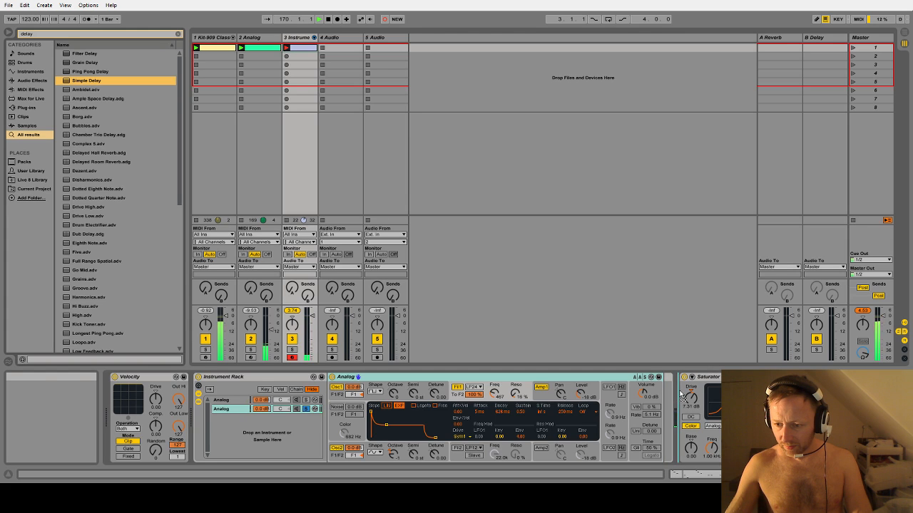
left_click_drag(682, 397, 683, 398)
left_click_drag(845, 474, 858, 474)
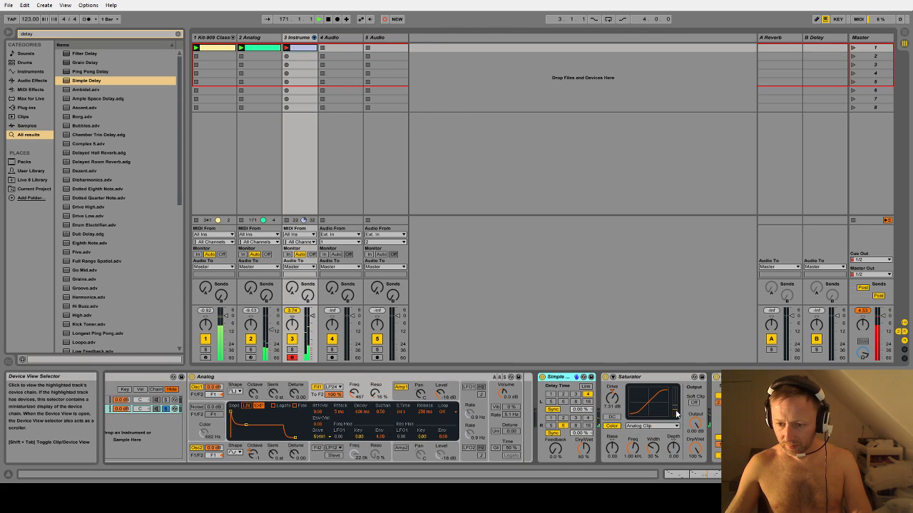
left_click_drag(565, 377, 681, 382)
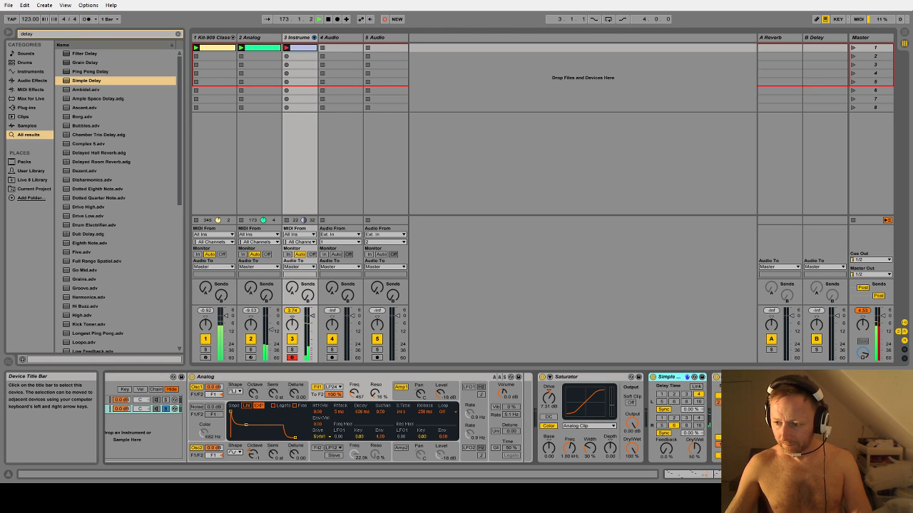
scroll(681, 378, "right", 2)
key("Delete")
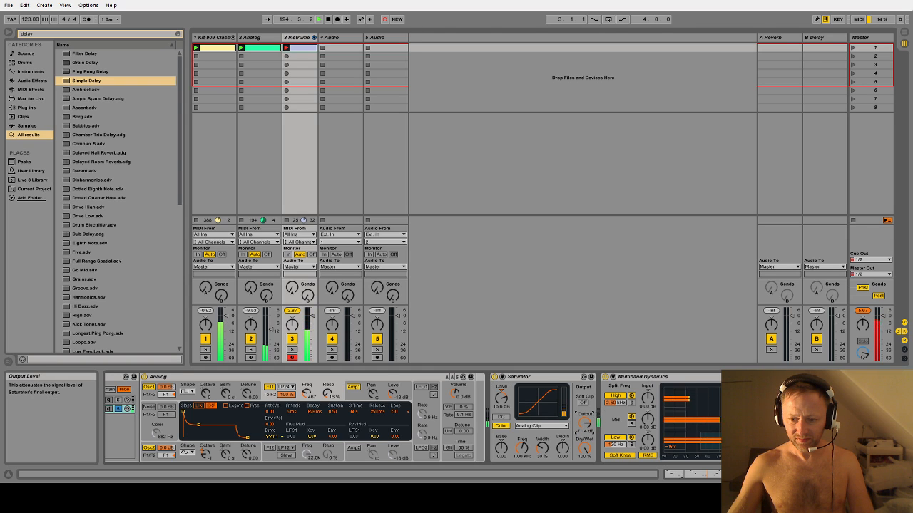
- Set track 3's Saturator to a Drive of 15.4 dB and an Output of -6.00 dB, and save the Set
left_click_drag(585, 424, 585, 427)
mouse_move(501, 399)
left_mouse_down()
mouse_move(502, 369)
mouse_move(501, 413)
mouse_move(501, 396)
left_mouse_up()
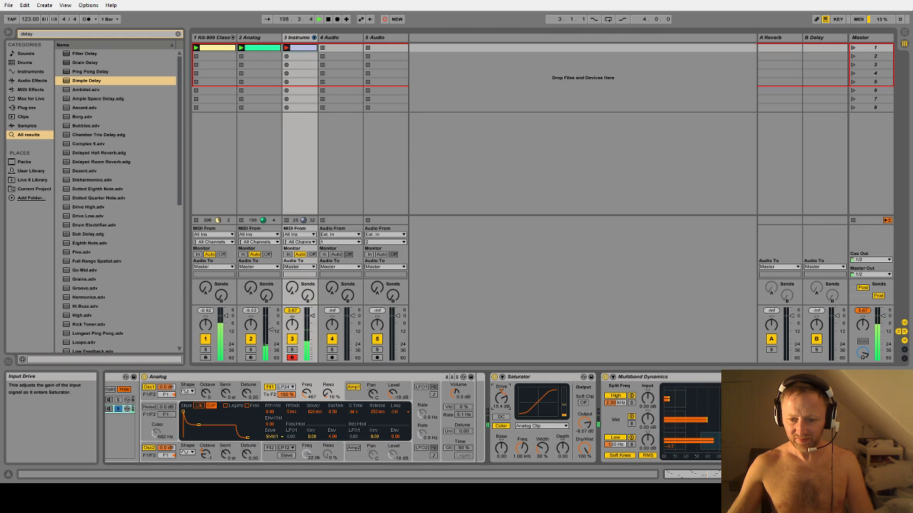
left_click_drag(585, 424, 585, 421)
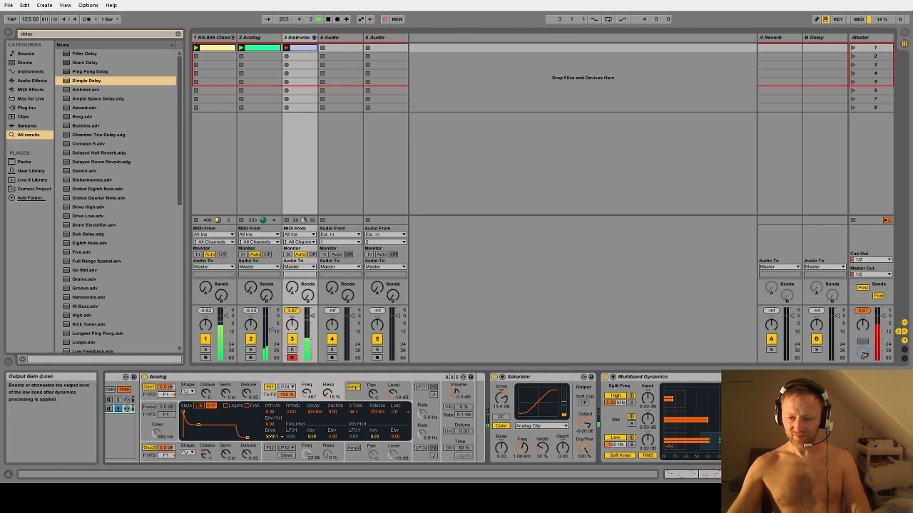
key("ctrl+s")
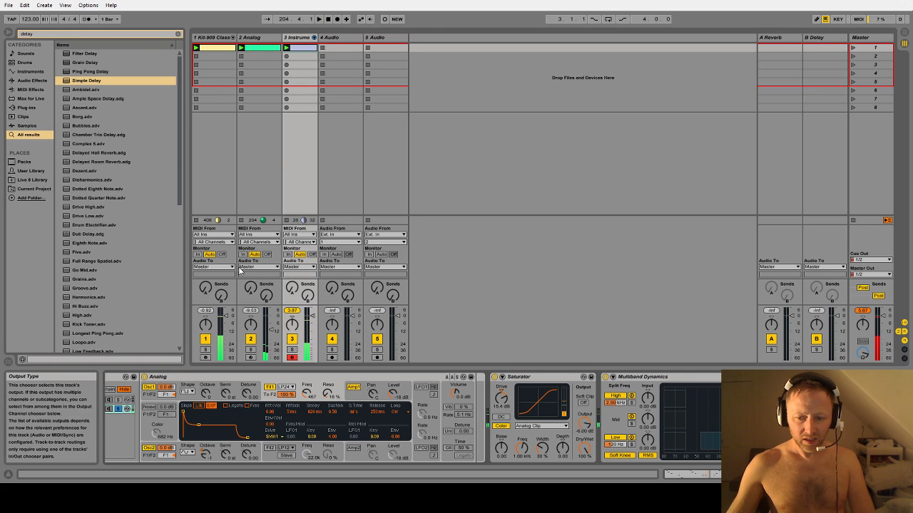
- Stop playback and copy the sidechained Compressor from track 2 to the end of track 3's device chain
key("space")
left_click(250, 40)
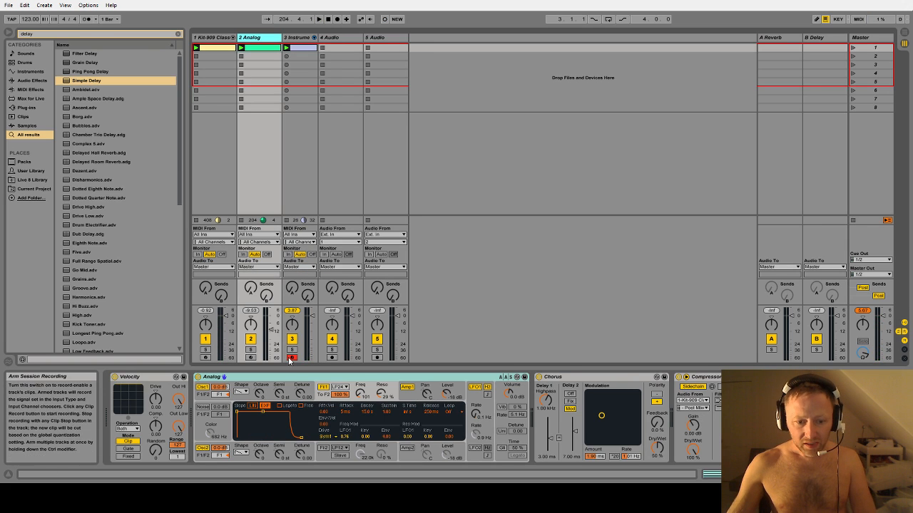
left_click(713, 378)
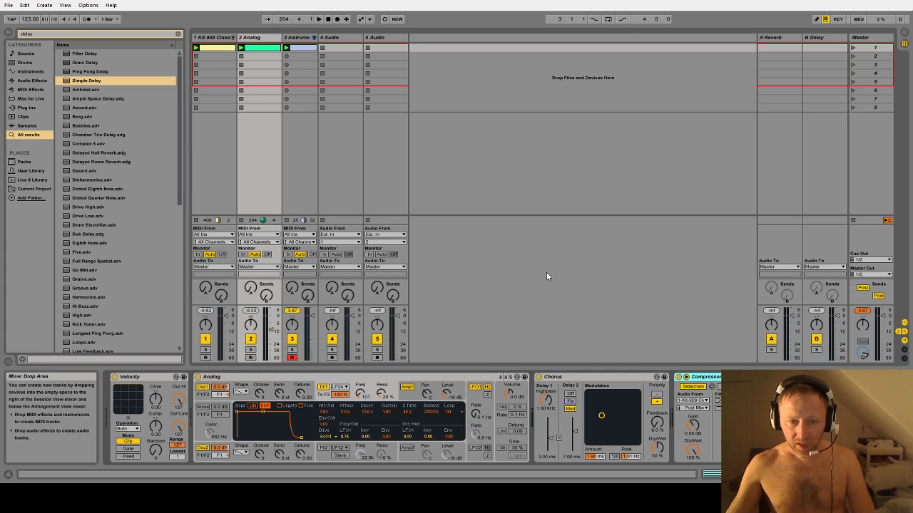
left_click(299, 38)
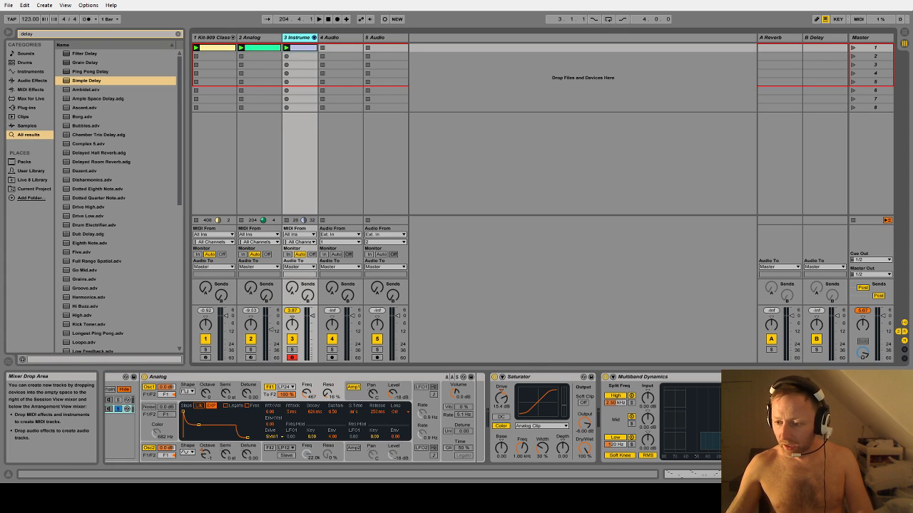
left_click(856, 377)
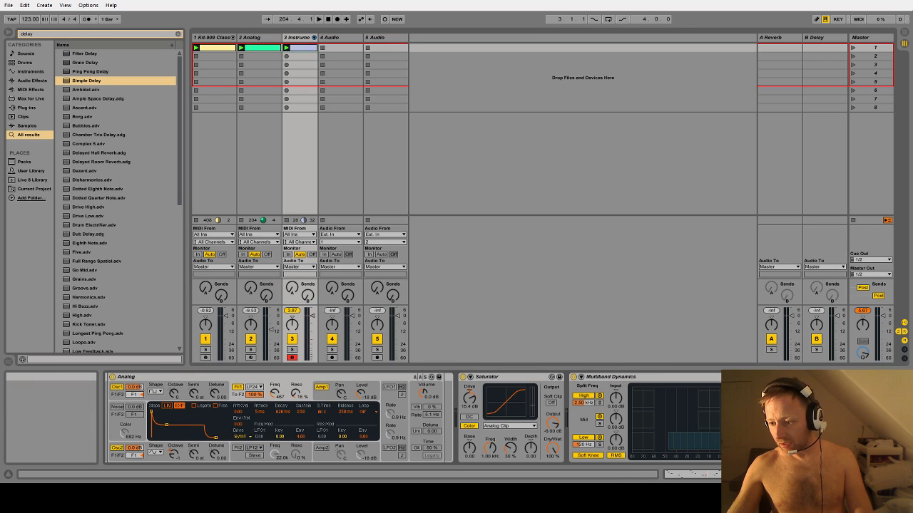
key("ctrl+v")
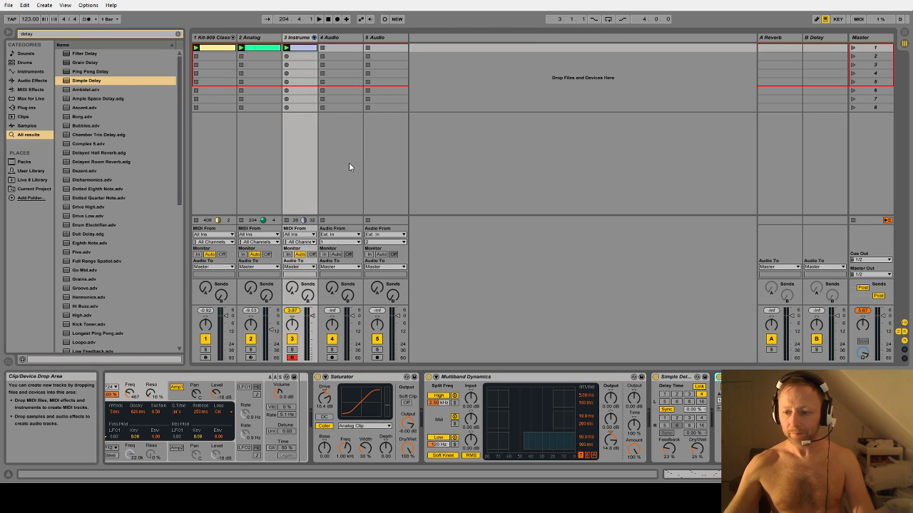
- Play the Set and review track 3's device chain from the Compressor back to the rack's Analog
key("space")
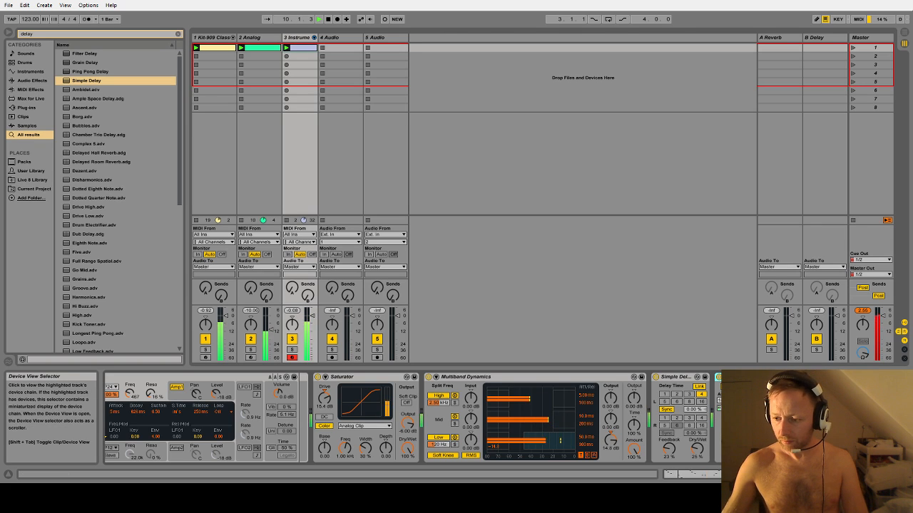
left_click(849, 474)
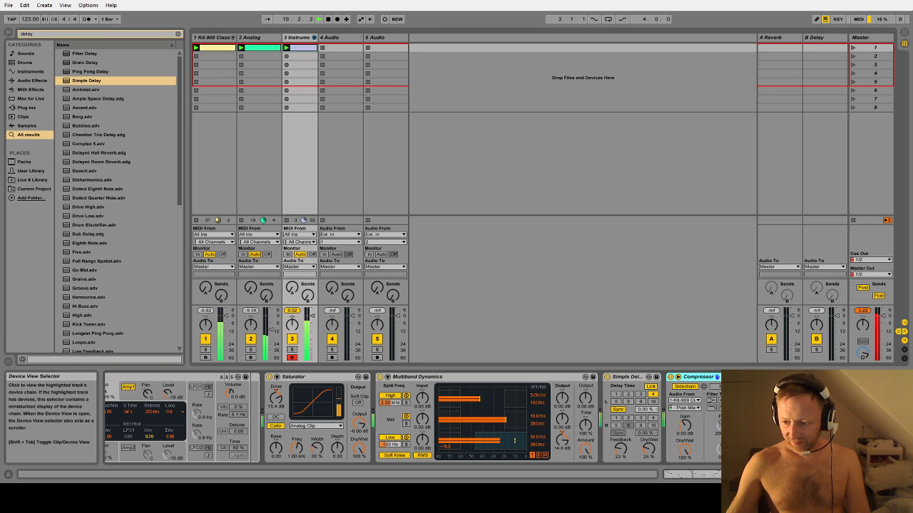
left_click_drag(849, 474, 810, 474)
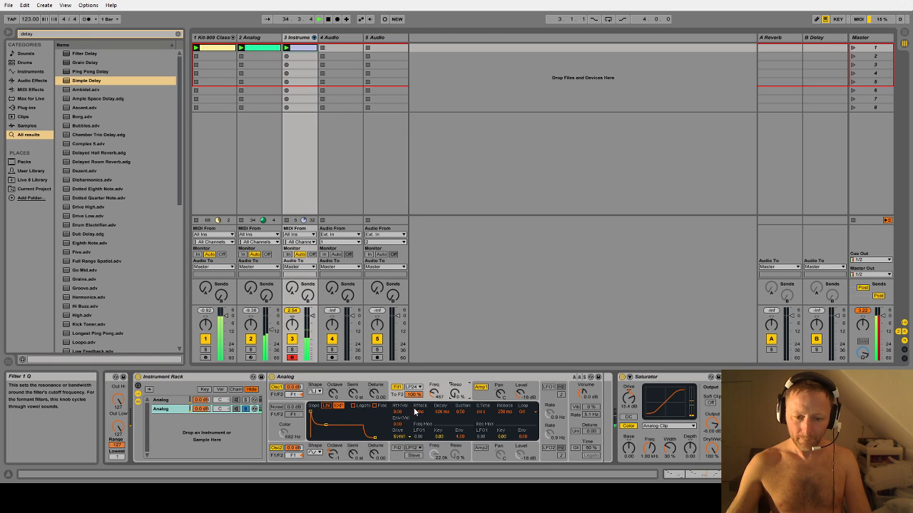
left_click(406, 382)
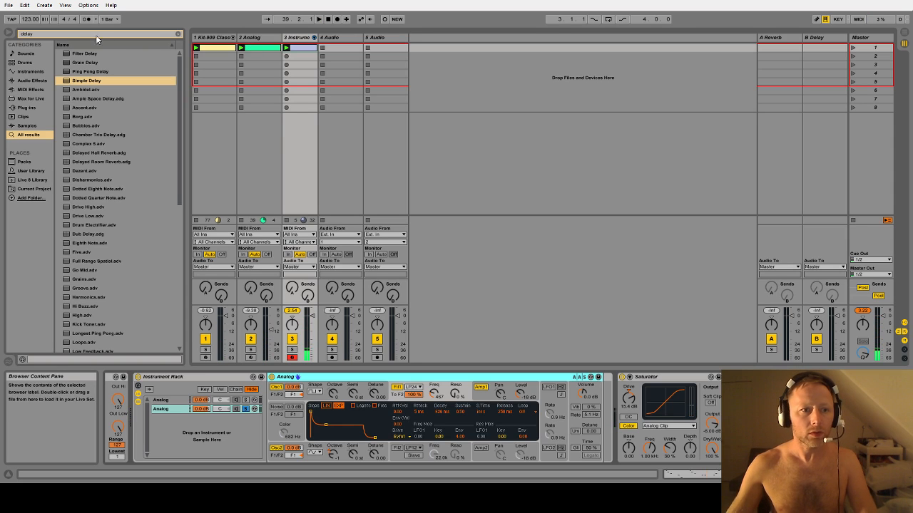
- Search the browser for "multi", add Multiband Dynamics to the Master track, and play the Set
left_click(70, 33)
type("m")
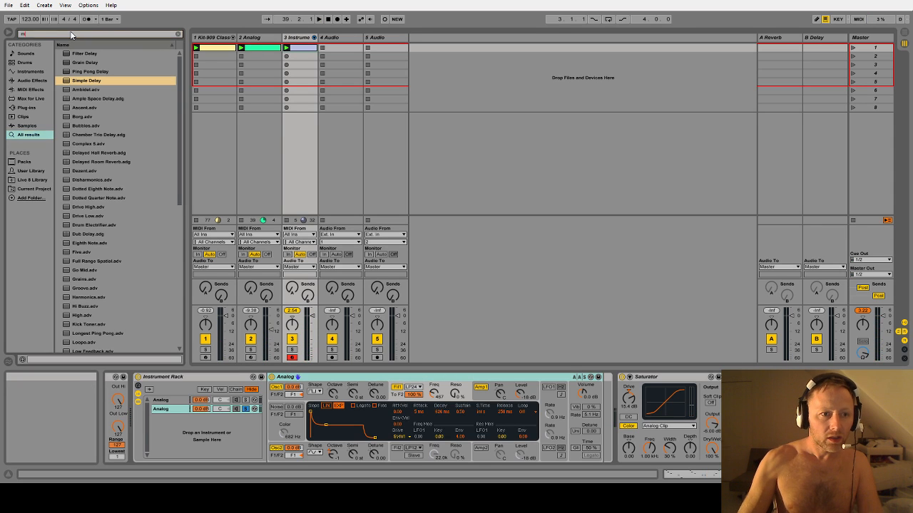
type("ulti")
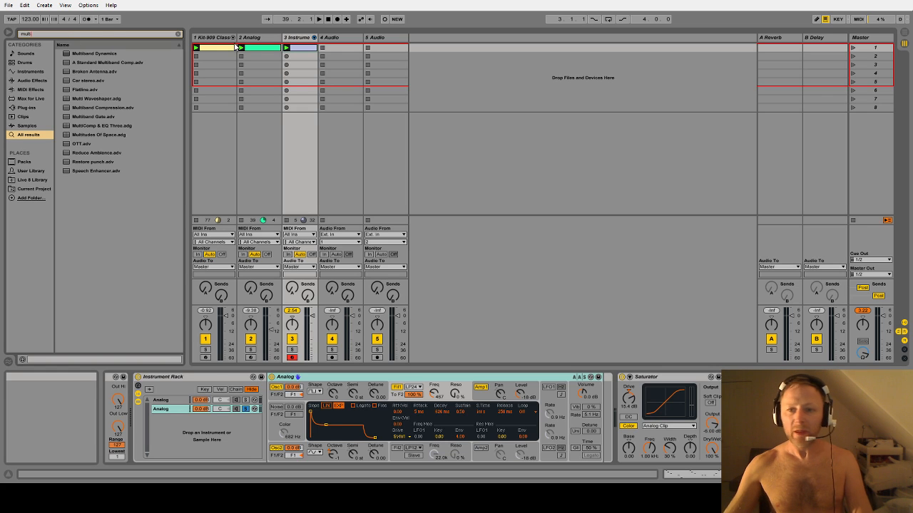
left_click(863, 37)
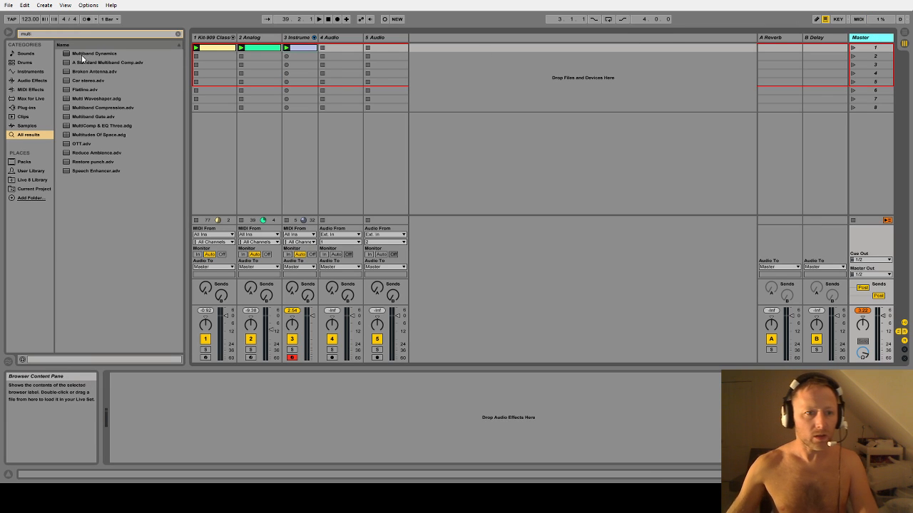
left_click_drag(82, 54, 146, 403)
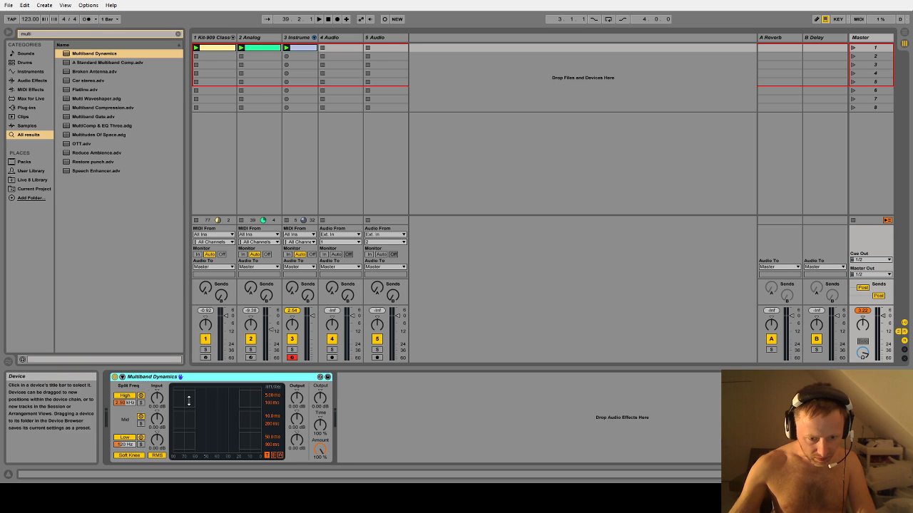
key("space")
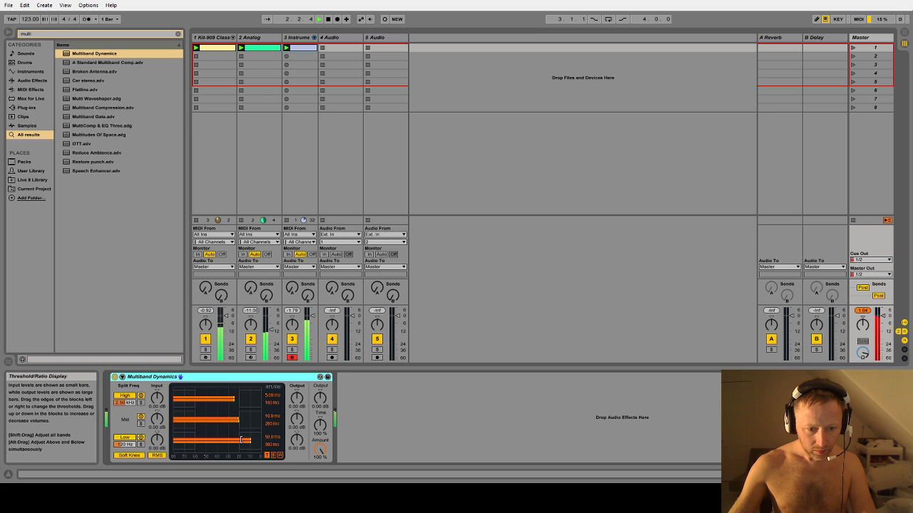
- Search for "limit", add a Limiter after Multiband Dynamics on the Master track, and deactivate Multiband Dynamics
left_click(54, 36)
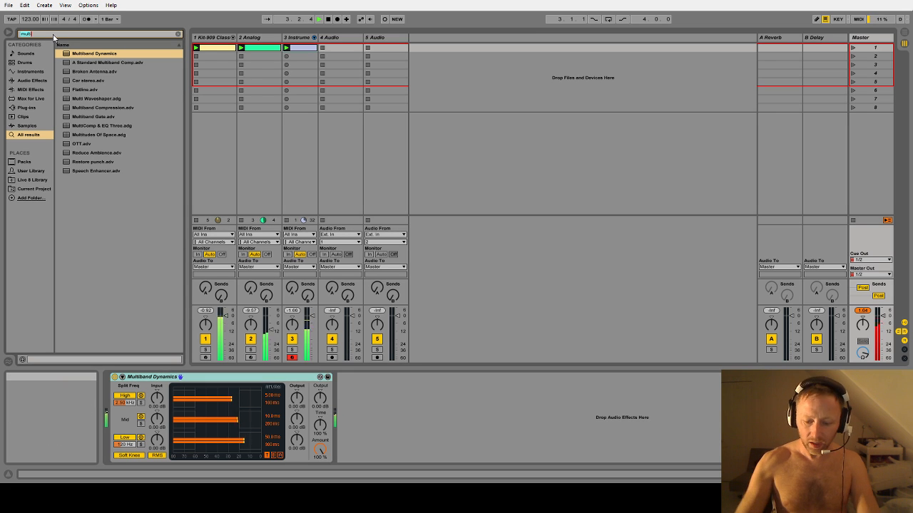
type("limit")
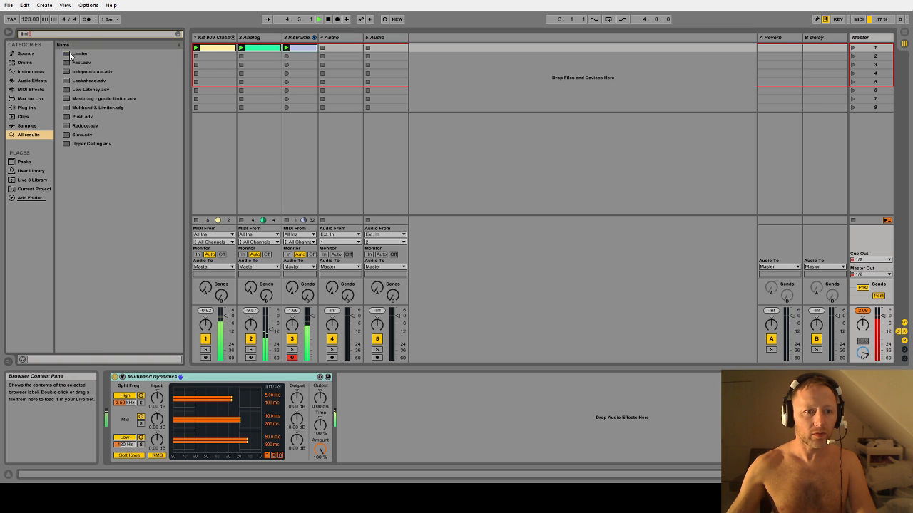
left_click_drag(71, 56, 364, 421)
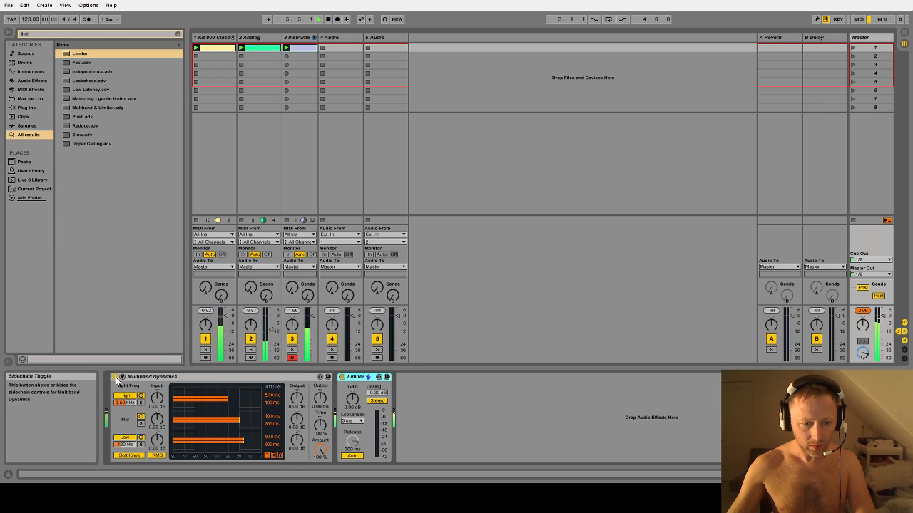
left_click(114, 377)
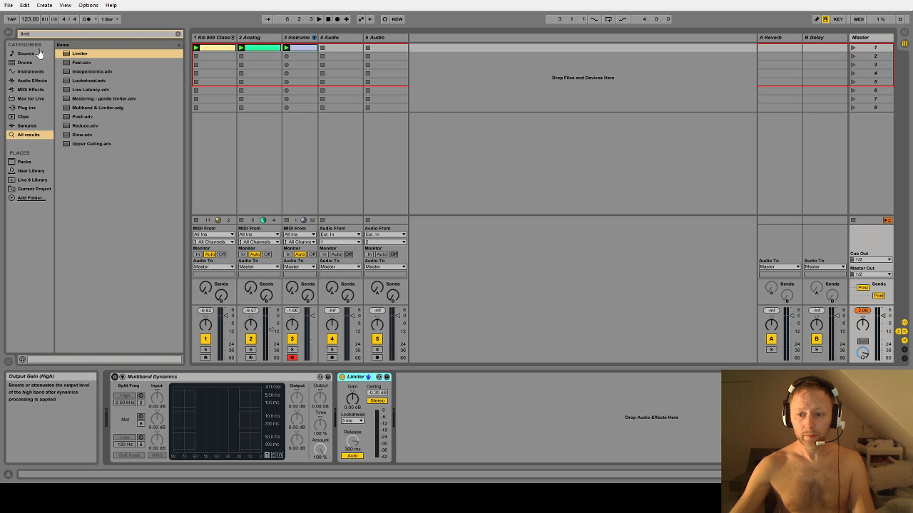
- Play the Set and raise the Master Limiter's Gain to about 4.6 dB
key("space")
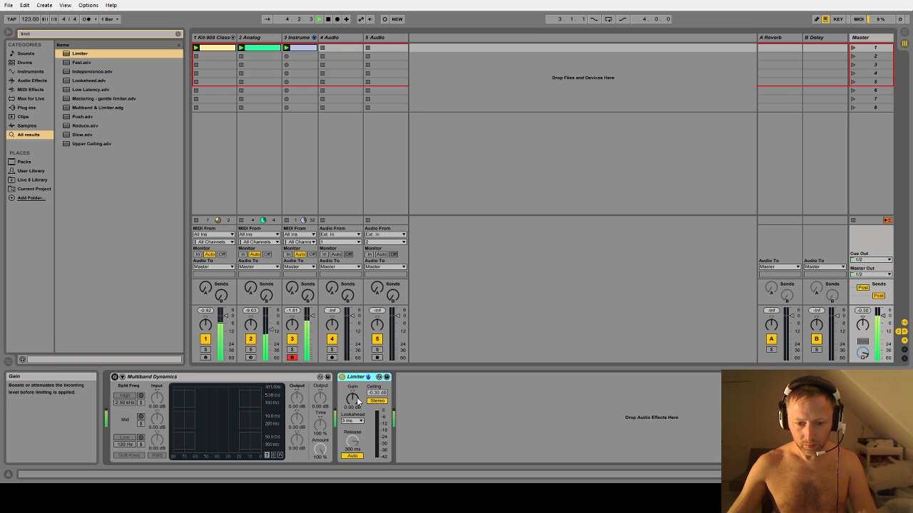
left_click_drag(355, 400, 354, 380)
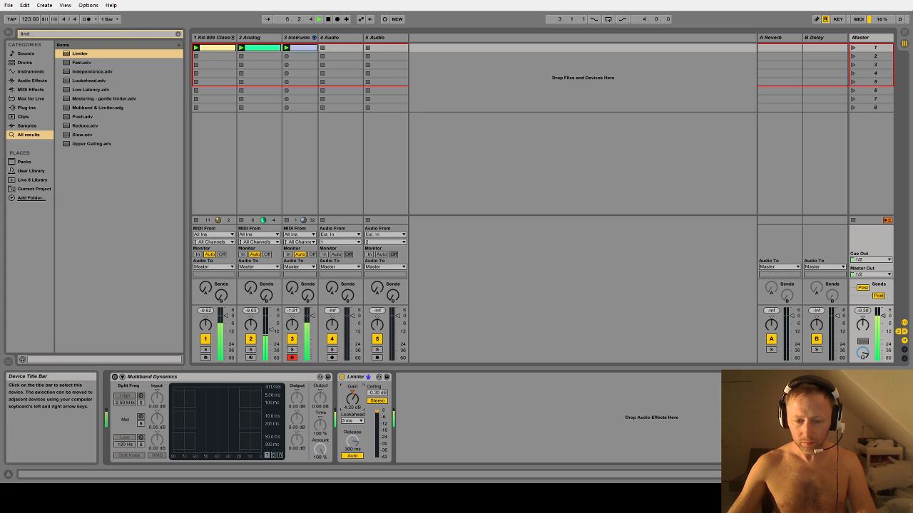
left_click_drag(353, 400, 353, 397)
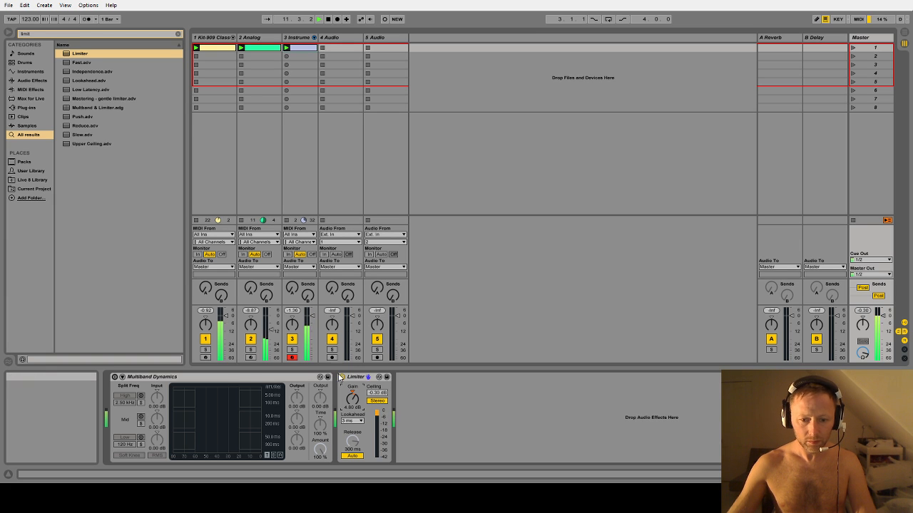
- Reactivate Multiband Dynamics on the Master, compress its low band above the threshold, and raise the low-band output to 9.50 dB
left_click(114, 378)
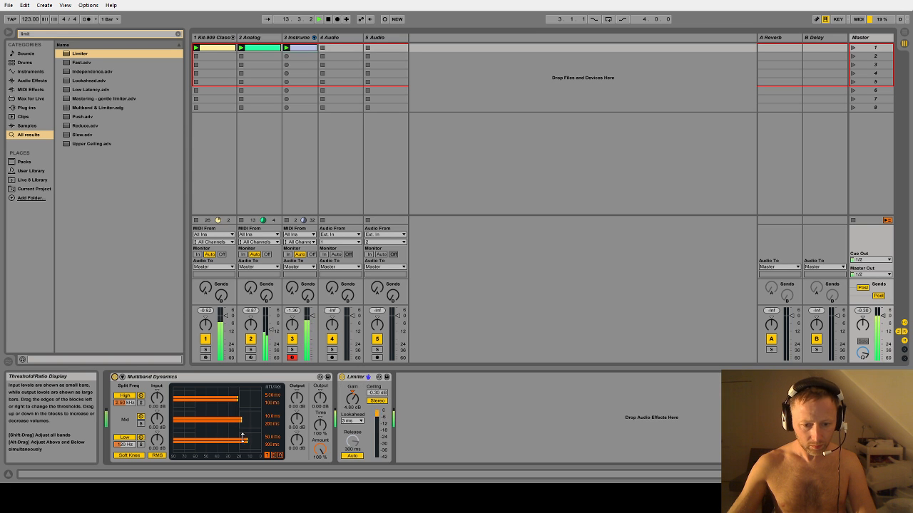
left_click_drag(251, 441, 251, 449)
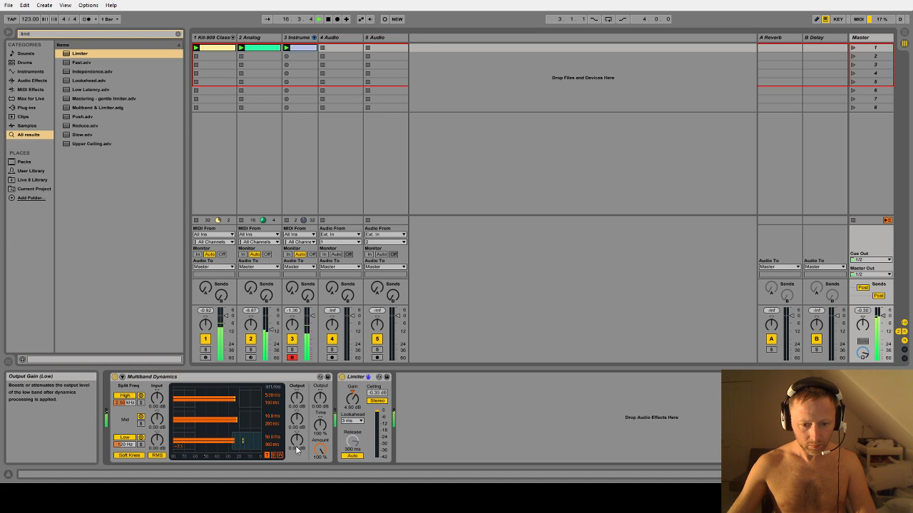
left_click_drag(296, 440, 296, 437)
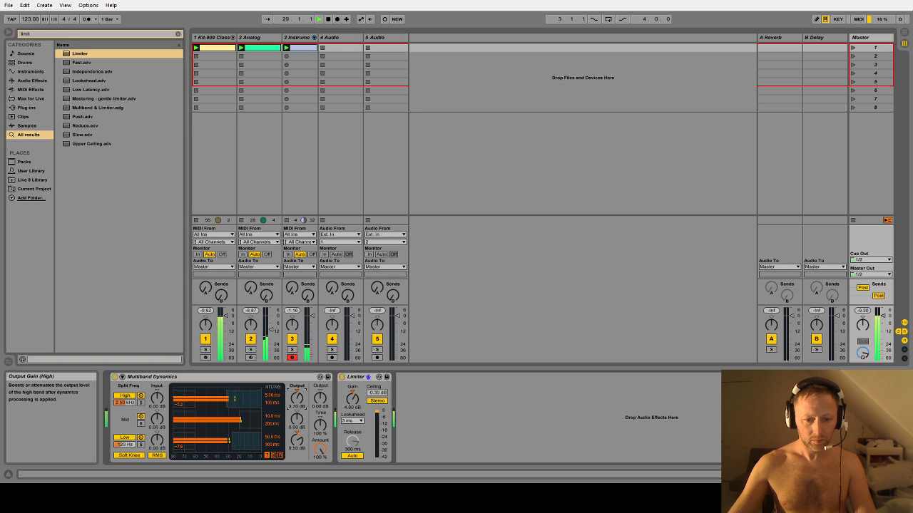
- Set the high-band output of Multiband Dynamics to 3.70 dB, save the Set, and fine-tune the Master Limiter's Gain
left_click_drag(296, 398, 297, 402)
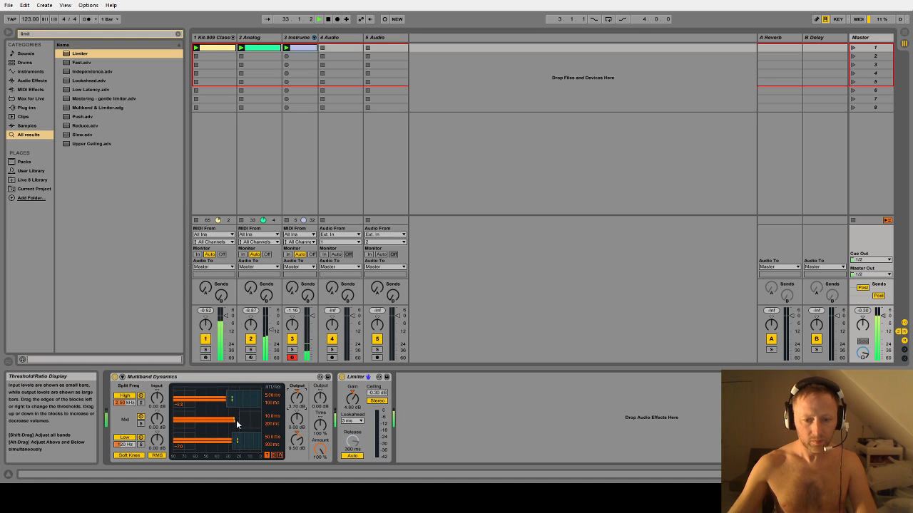
key("ctrl+s")
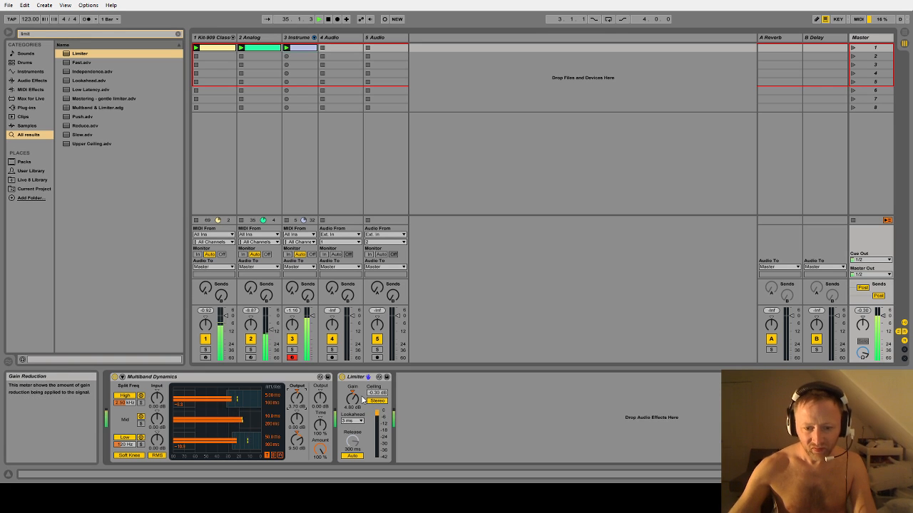
mouse_move(353, 399)
left_mouse_down()
mouse_move(352, 373)
mouse_move(353, 398)
left_mouse_up()
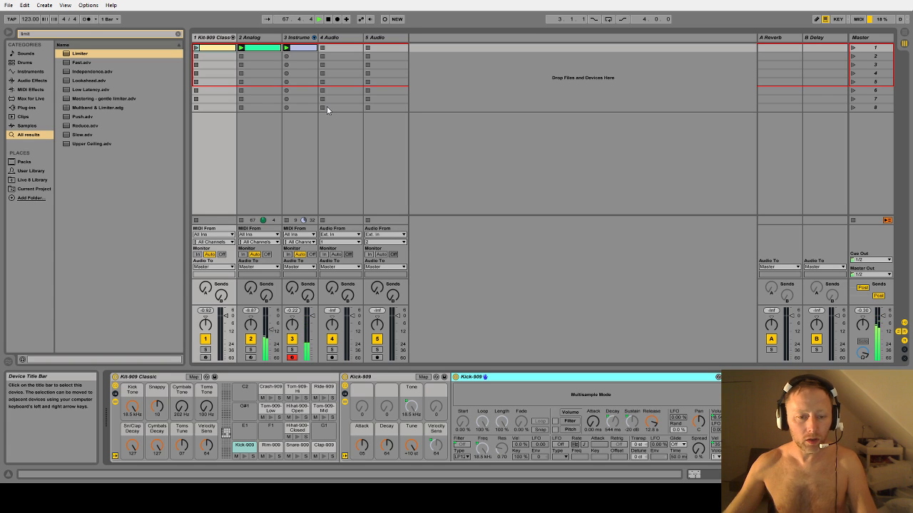
- Copy track 1's drum clip into its second slot, keep the third slot empty, and launch the first clip
left_click(214, 40)
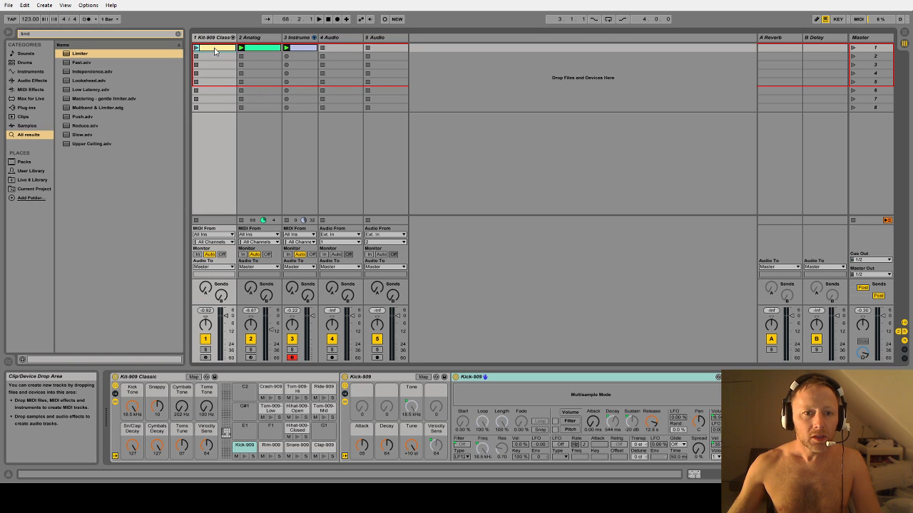
left_click_drag(214, 49, 215, 57)
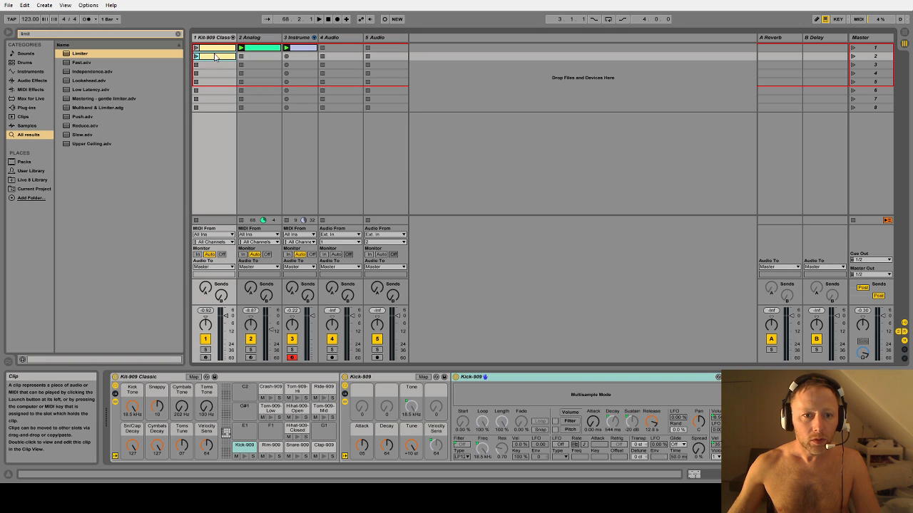
left_click_drag(212, 72, 211, 67)
key("Delete")
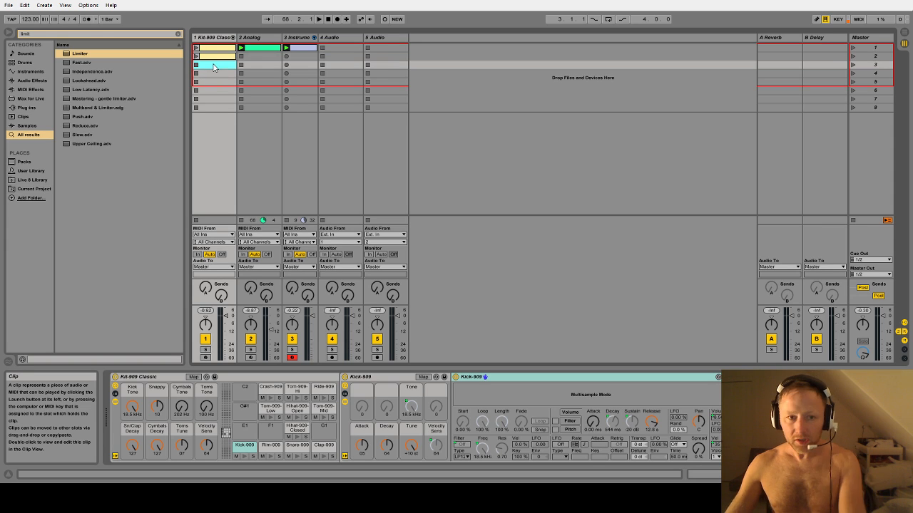
left_click(196, 48)
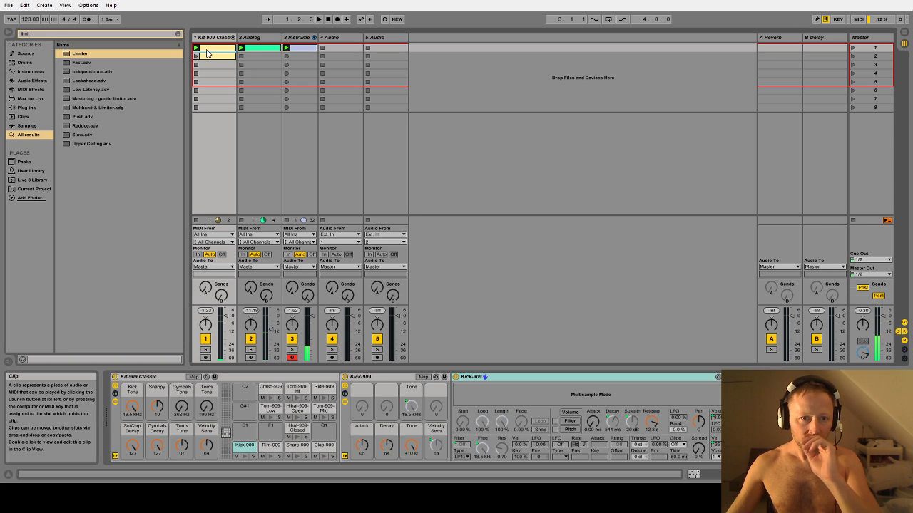
- Delete all clap and kick notes from track 1's second drum clip, then launch that clip
left_click(212, 60)
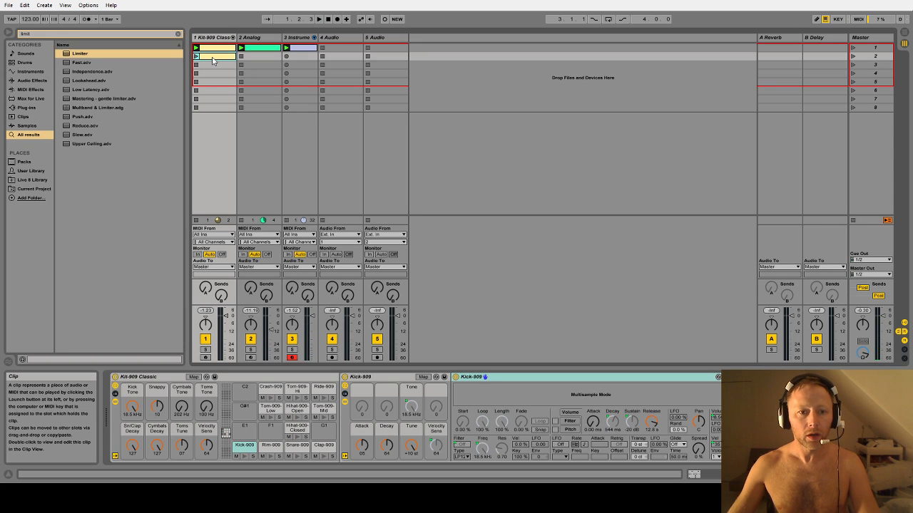
double_click(212, 60)
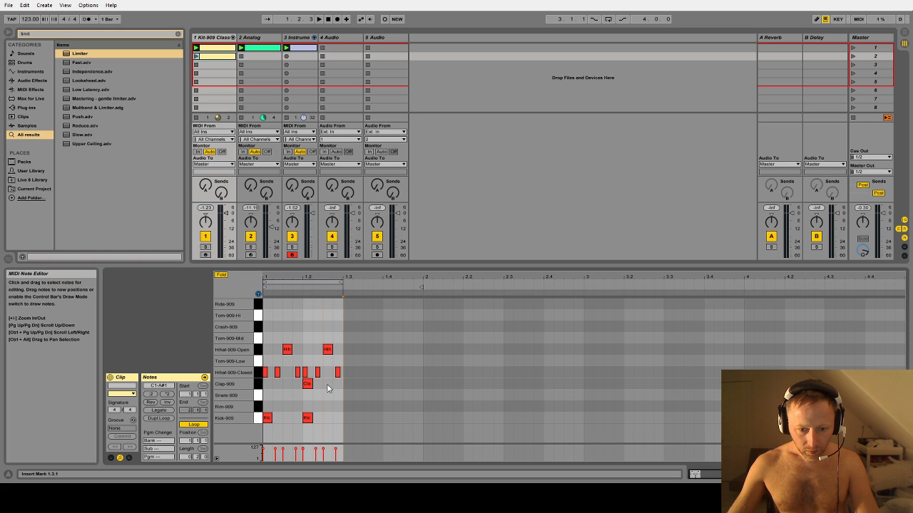
left_click_drag(328, 384, 261, 432)
key("Delete")
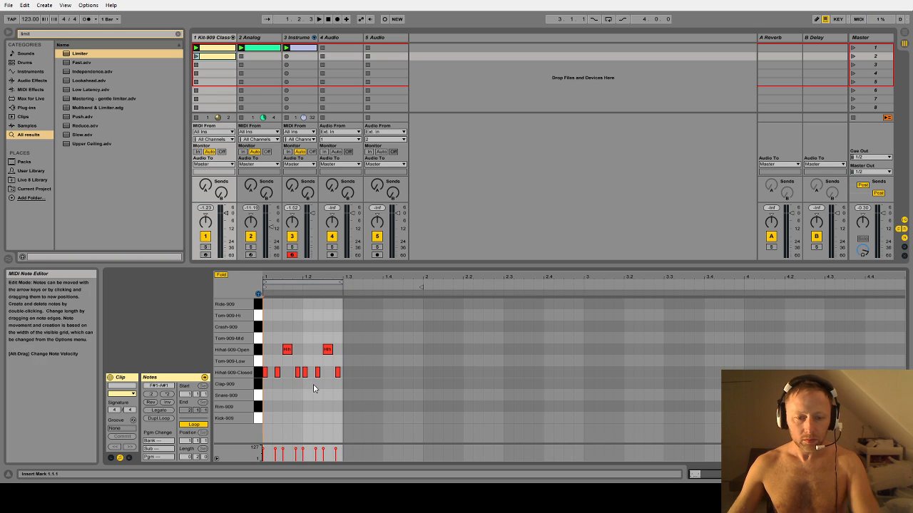
left_click(196, 56)
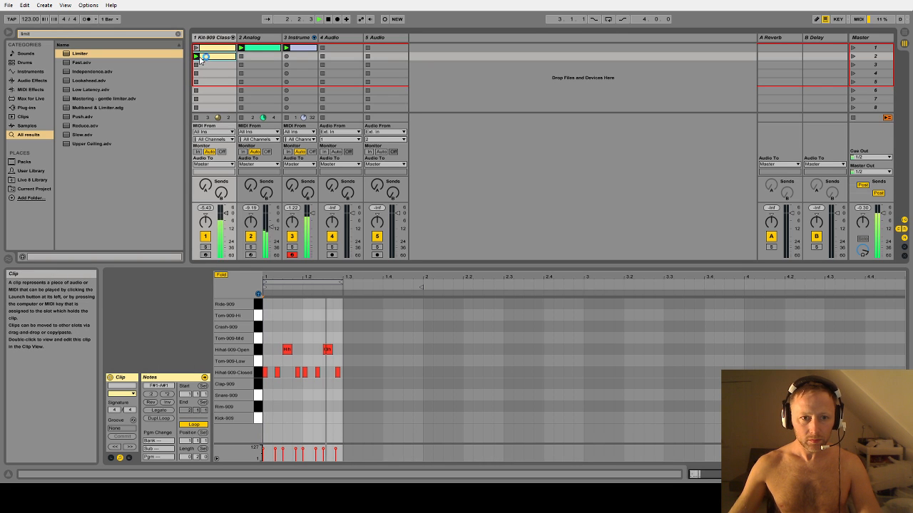
- Copy the first drum clip into track 1's third slot and delete the copy's kick notes
key("Up")
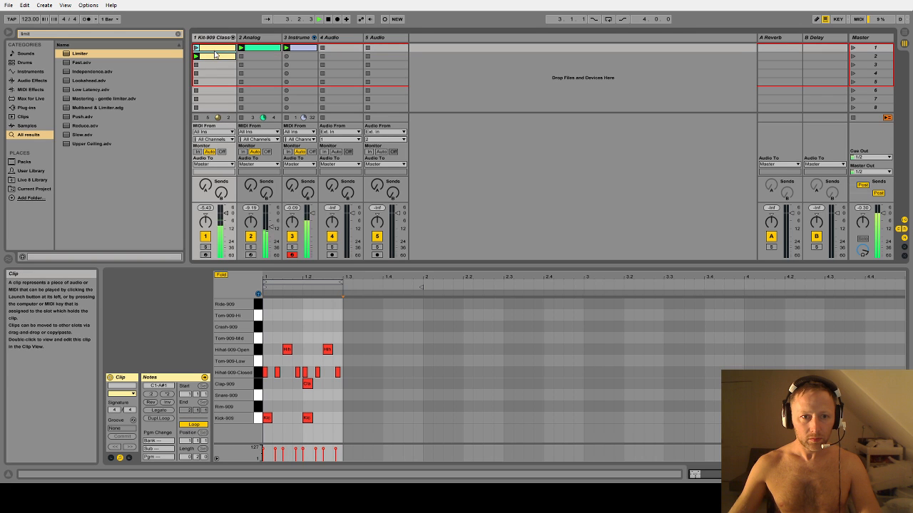
left_click_drag(214, 70, 214, 67)
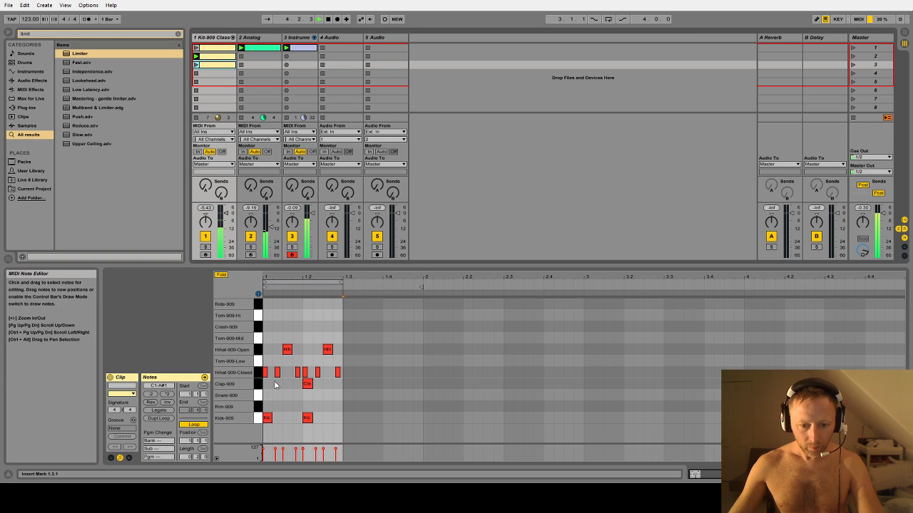
left_click_drag(348, 404, 259, 427)
key("Delete")
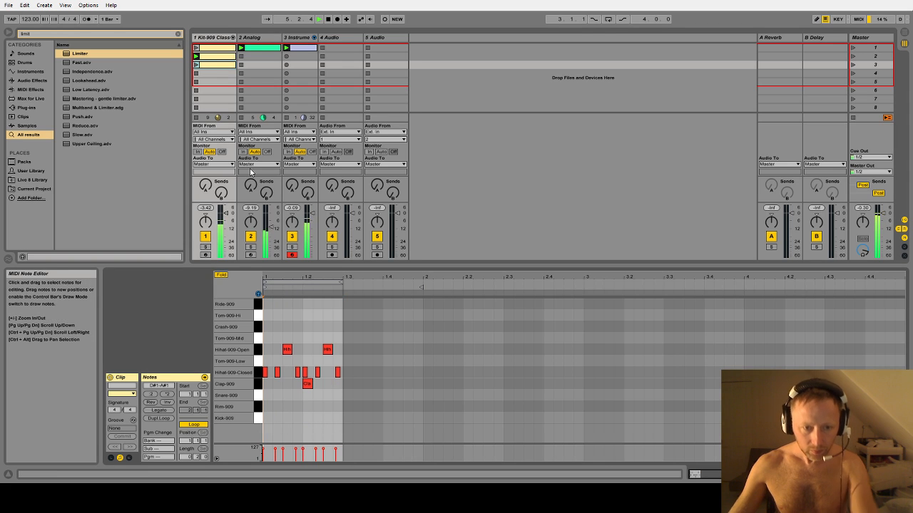
left_click(210, 48)
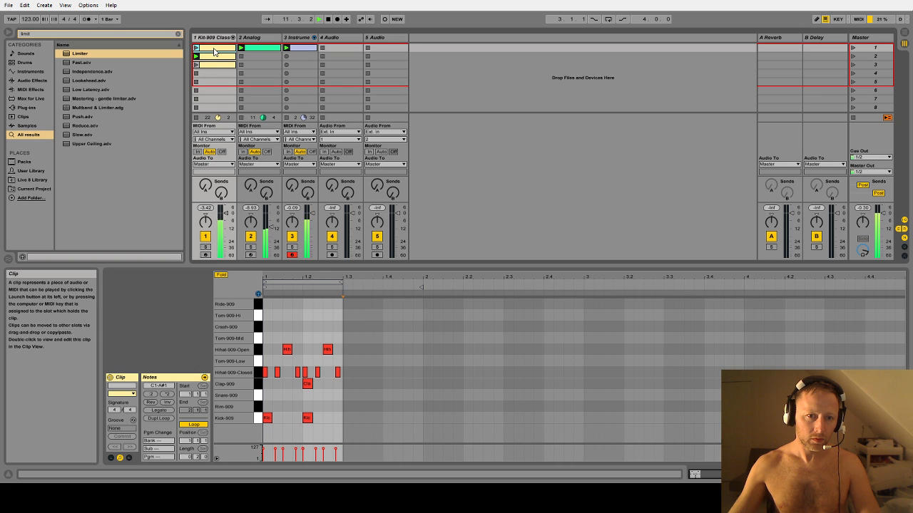
left_click(214, 81)
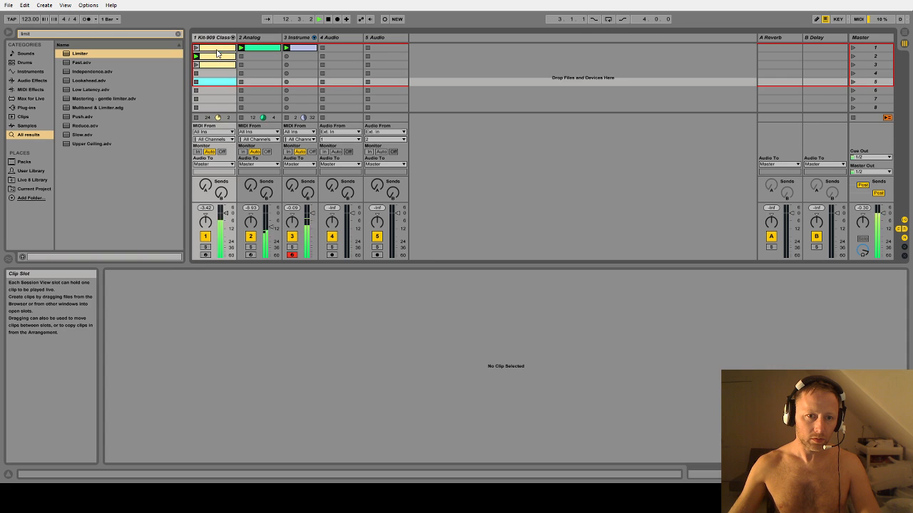
left_click(212, 48)
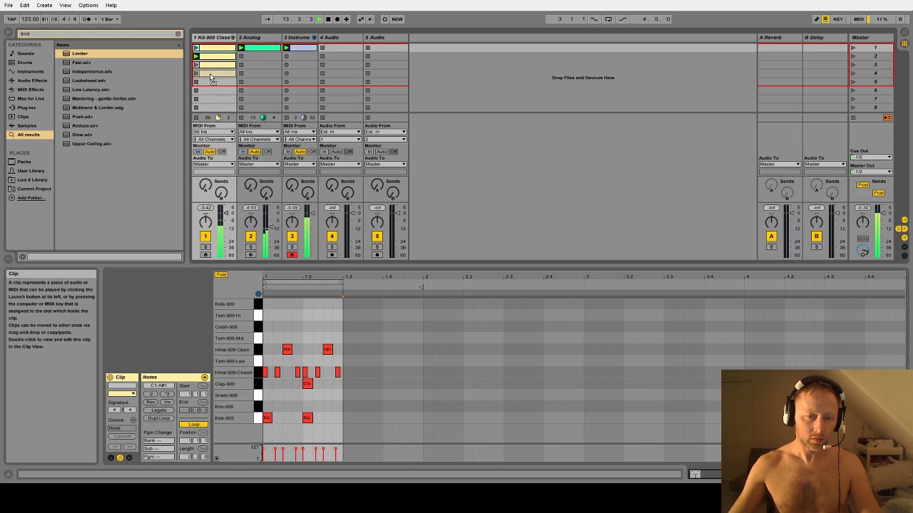
left_click(215, 59)
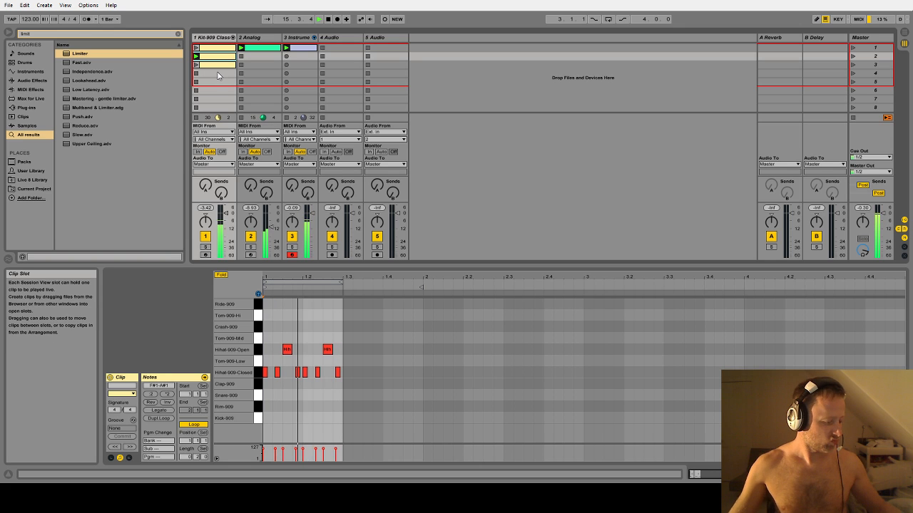
key("Up")
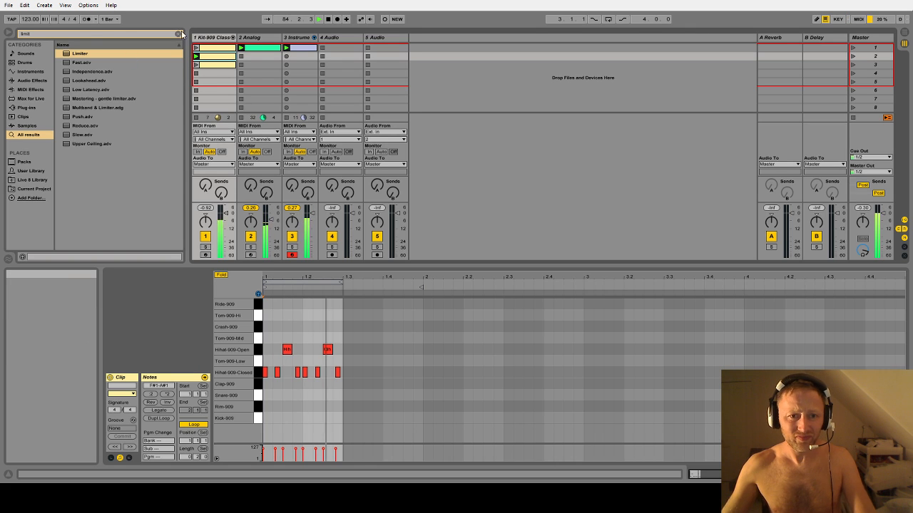
- Show track 2's devices and raise the Analog's filter frequency to about 240 Hz during playback
left_click(249, 37)
key("shift+Tab")
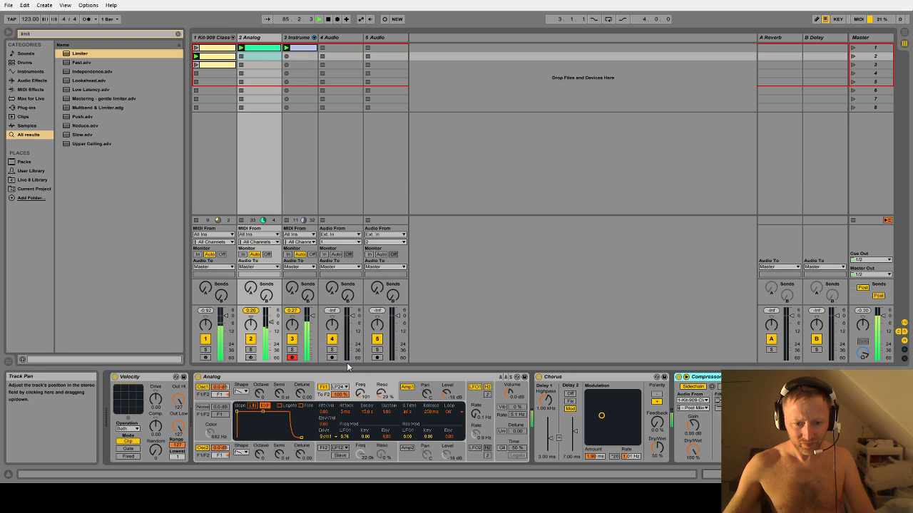
left_click_drag(361, 394, 361, 378)
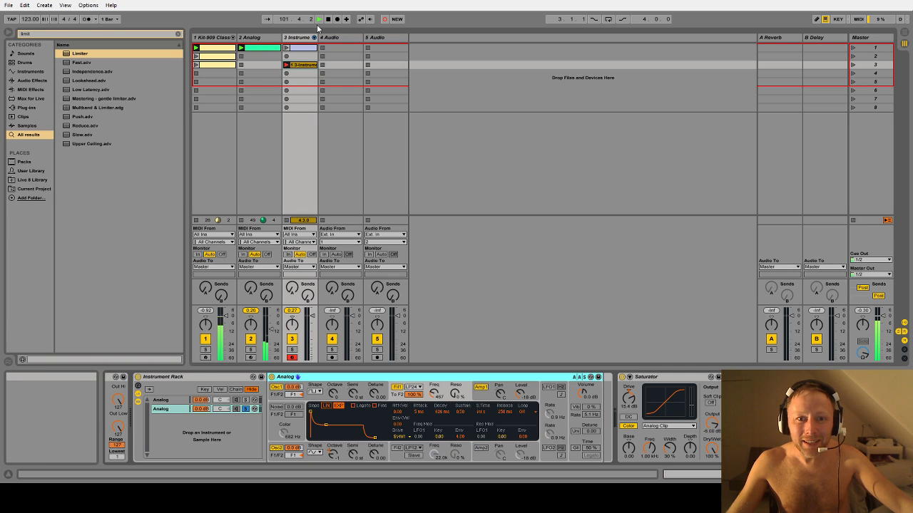
- Switch between the device chains of tracks 2 and 3 while the Set plays, and save the Set
left_click(258, 40)
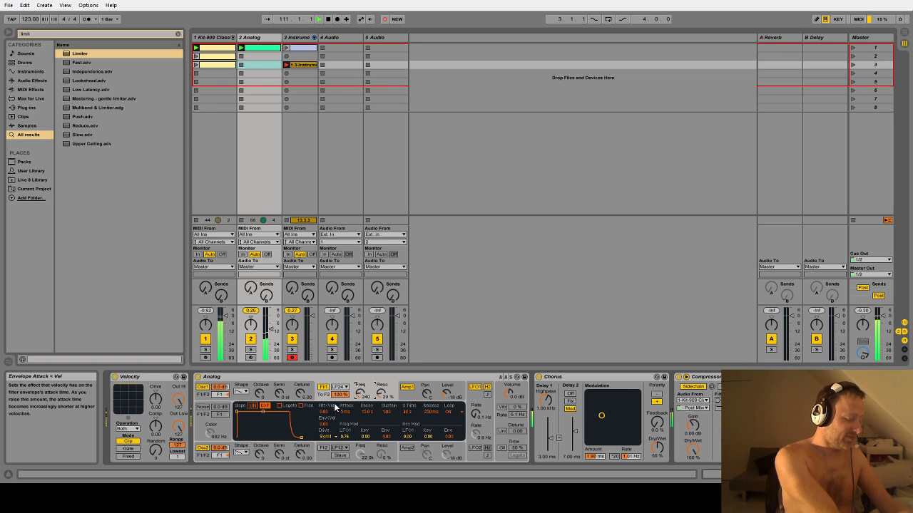
key("Right")
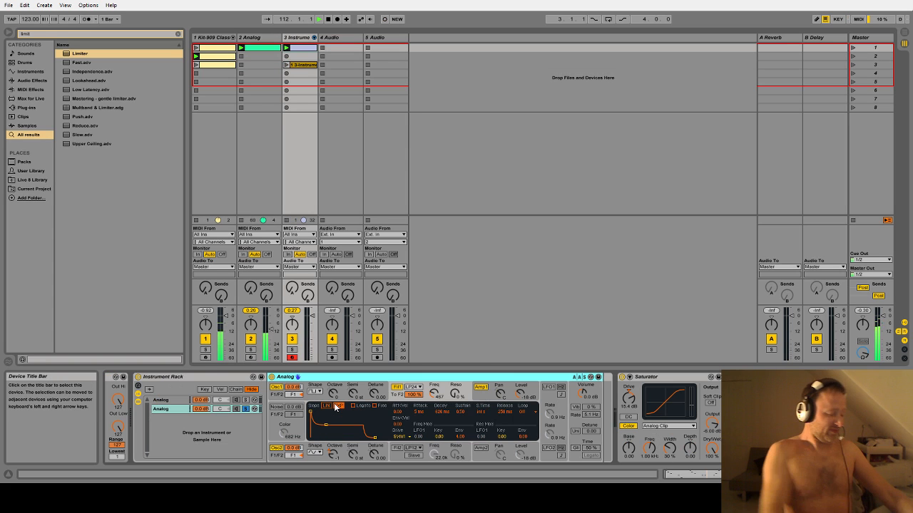
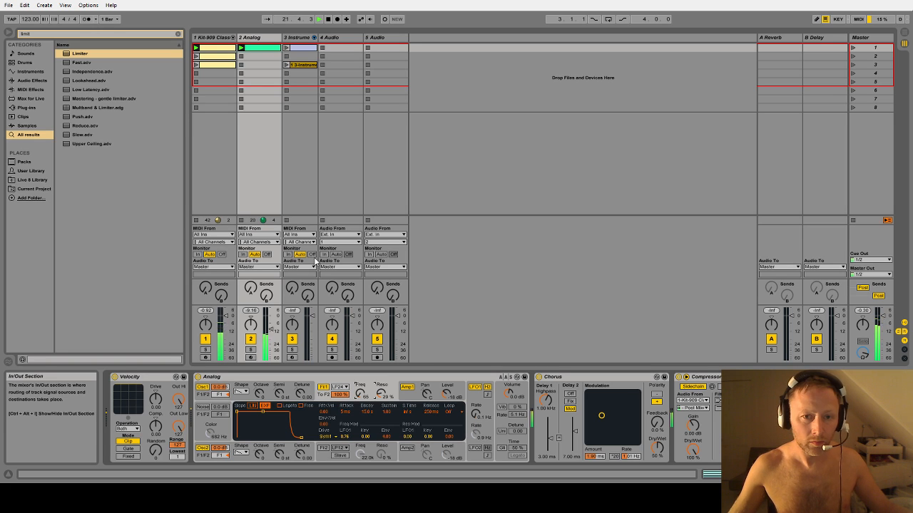
left_click(303, 302)
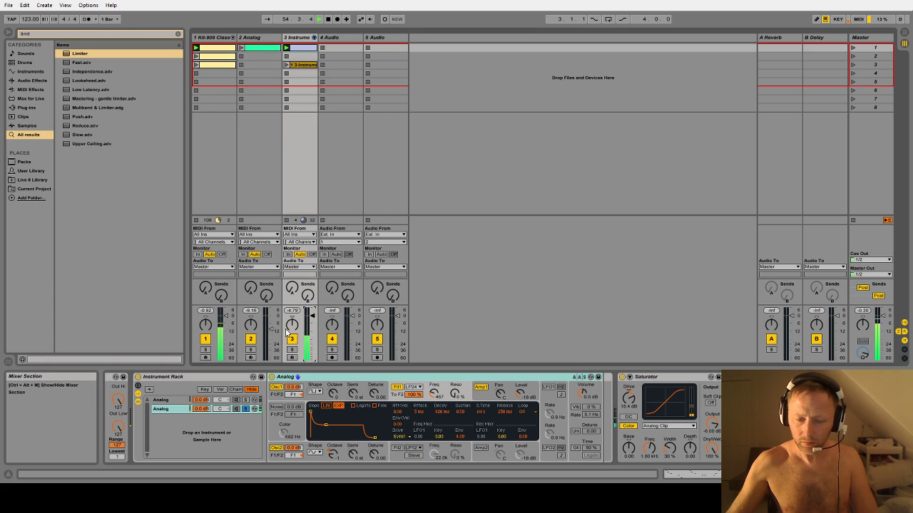
key("ctrl+s")
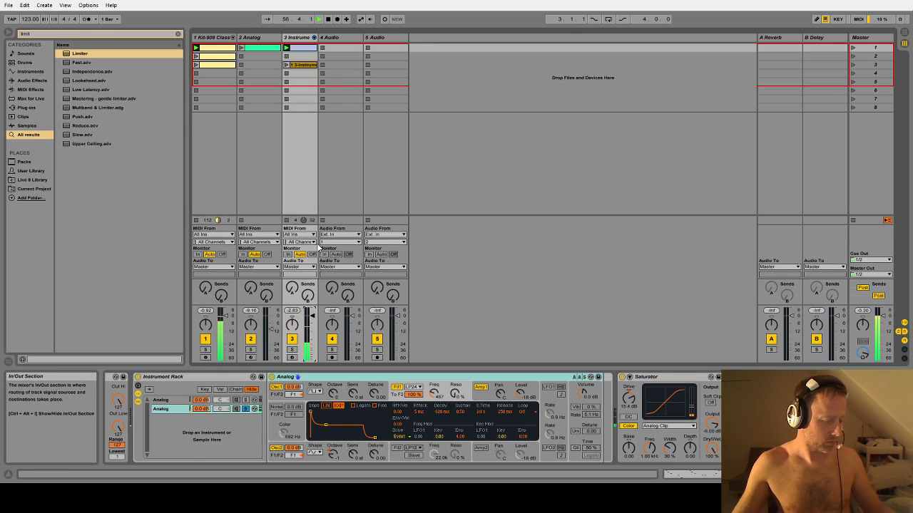
key("Left")
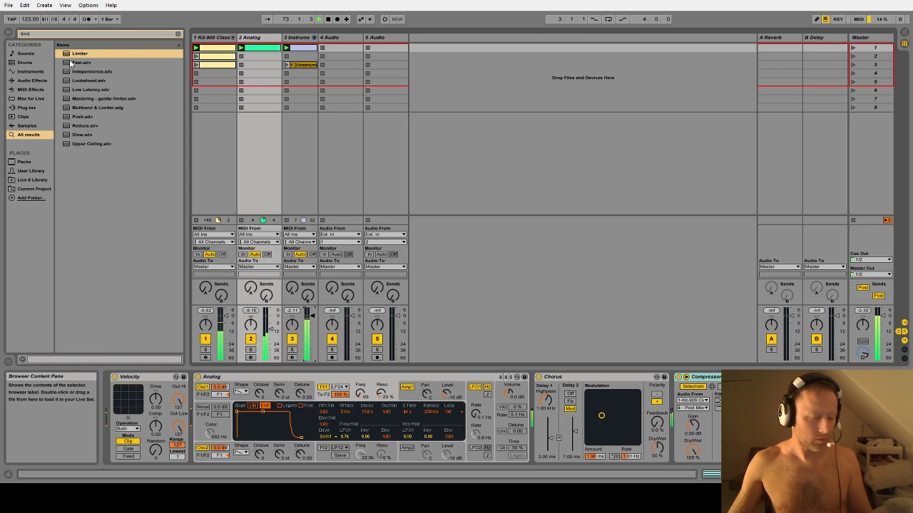
- Search the browser for "analog" and add the Analog instrument as a new MIDI track after track 5
left_click(36, 36)
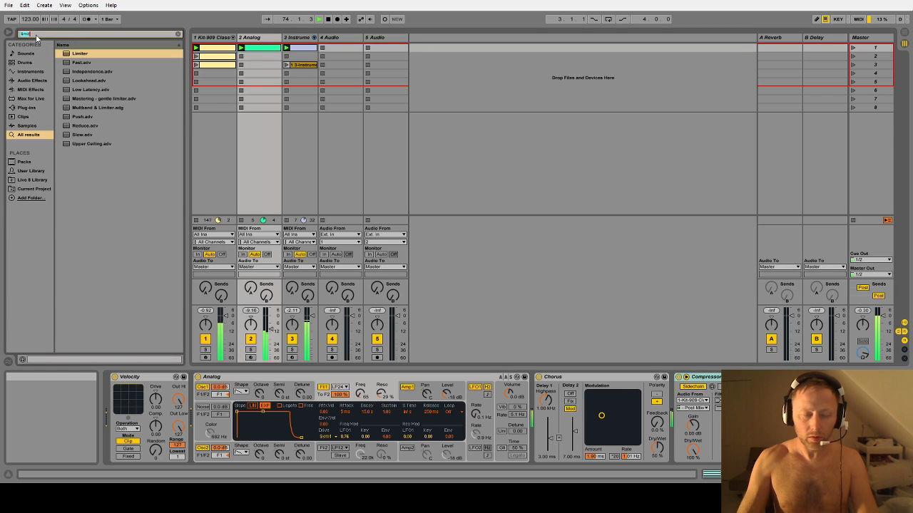
type("analog")
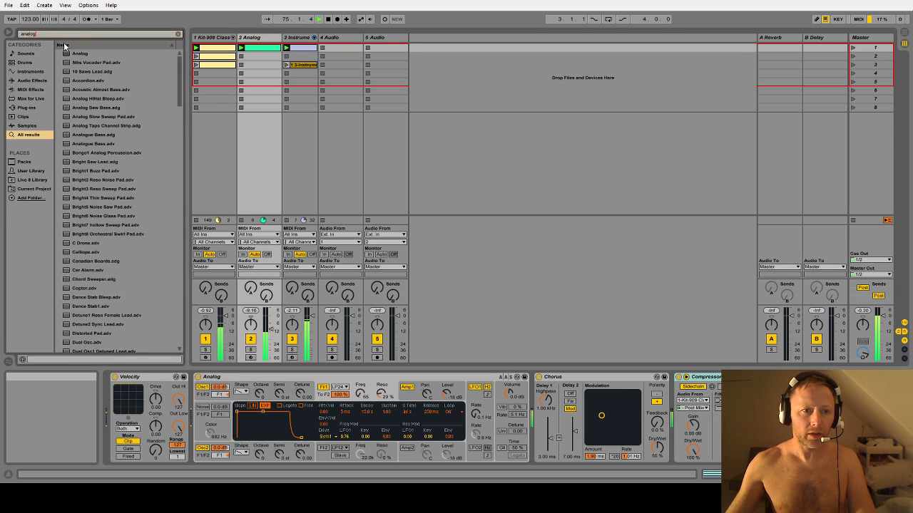
left_click_drag(80, 53, 433, 55)
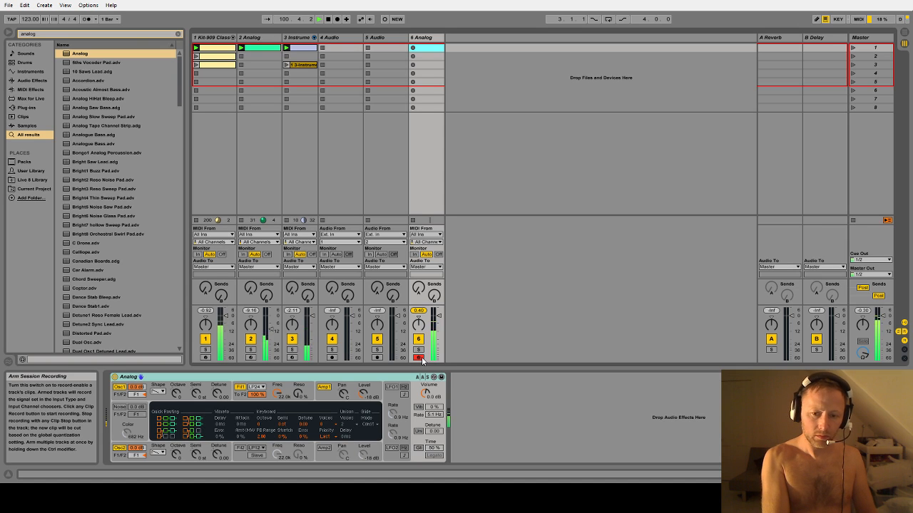
- Create a one-bar MIDI clip in the first slot of track 6 and start recording notes into it
double_click(432, 52)
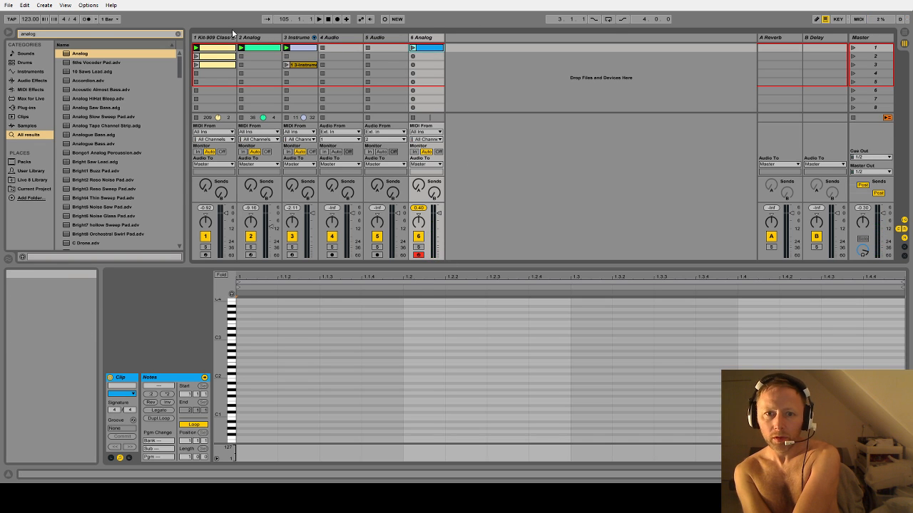
left_click(386, 20)
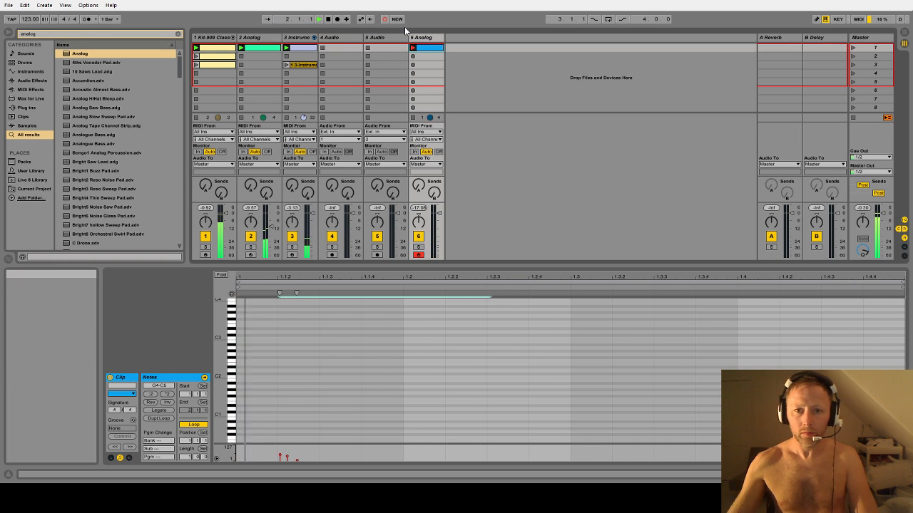
- Stop playback and draw C5, A#4 and G4 notes at the start of track 6's clip
key("space")
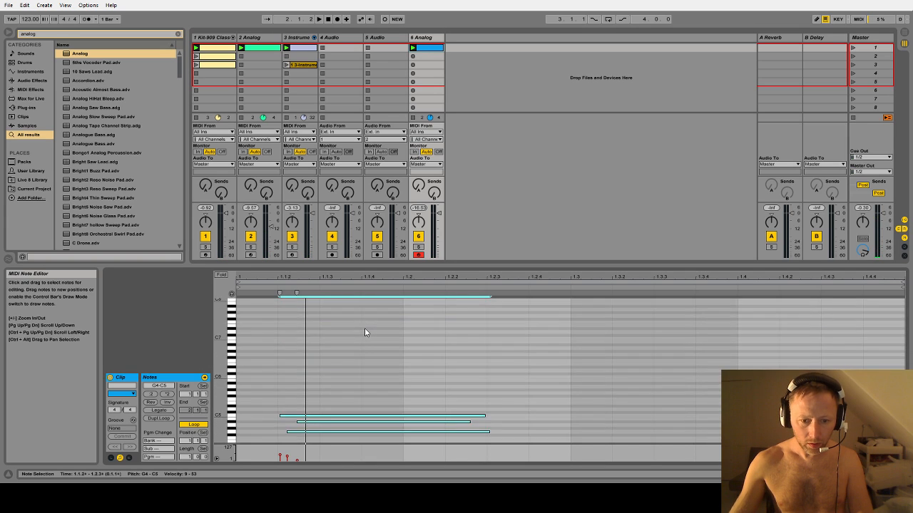
scroll(360, 335, "down", 3)
left_click(315, 360)
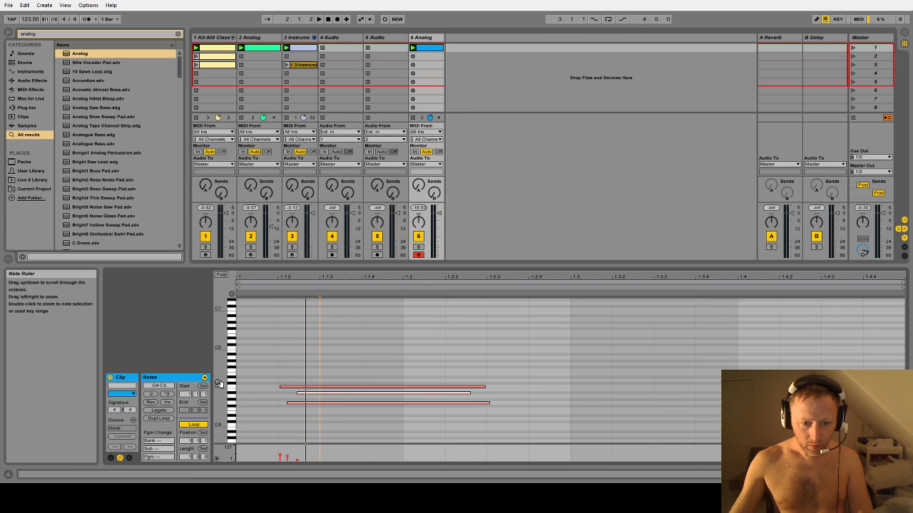
left_click_drag(219, 384, 261, 330)
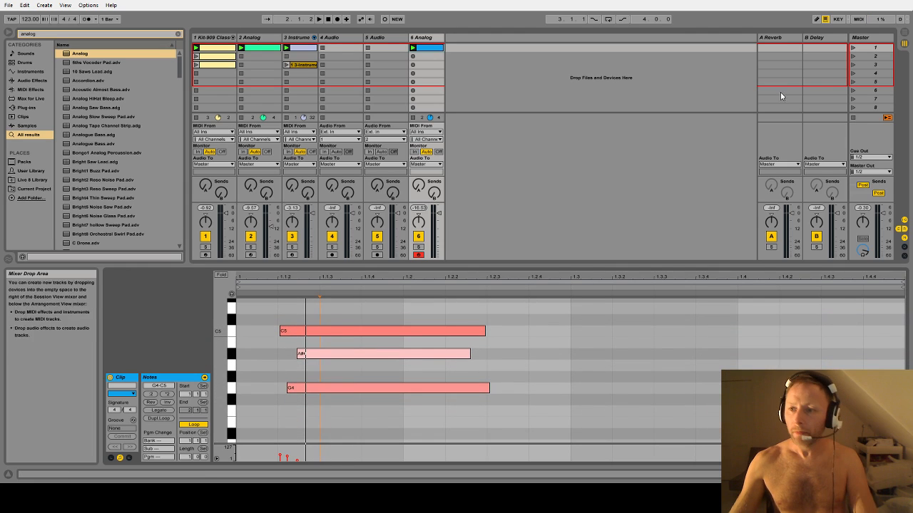
left_click(816, 18)
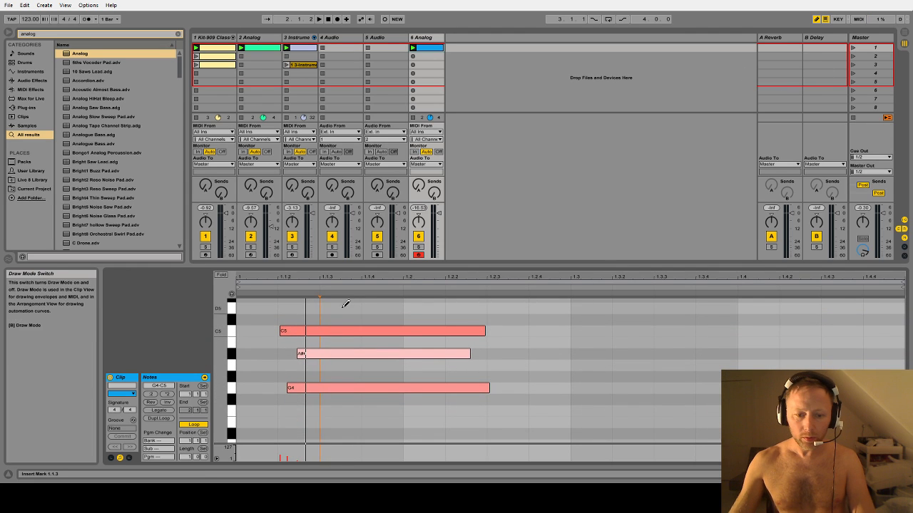
left_click(253, 331)
left_click(258, 354)
left_click(264, 388)
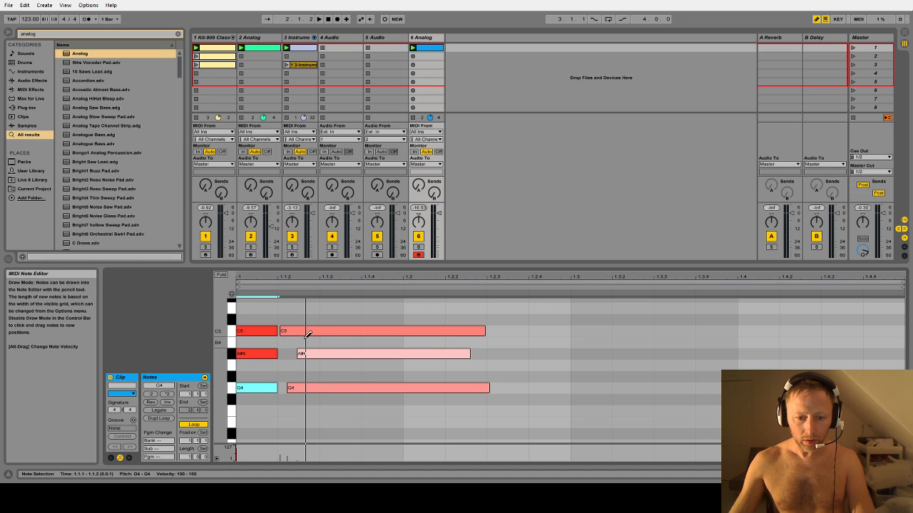
left_click(817, 18)
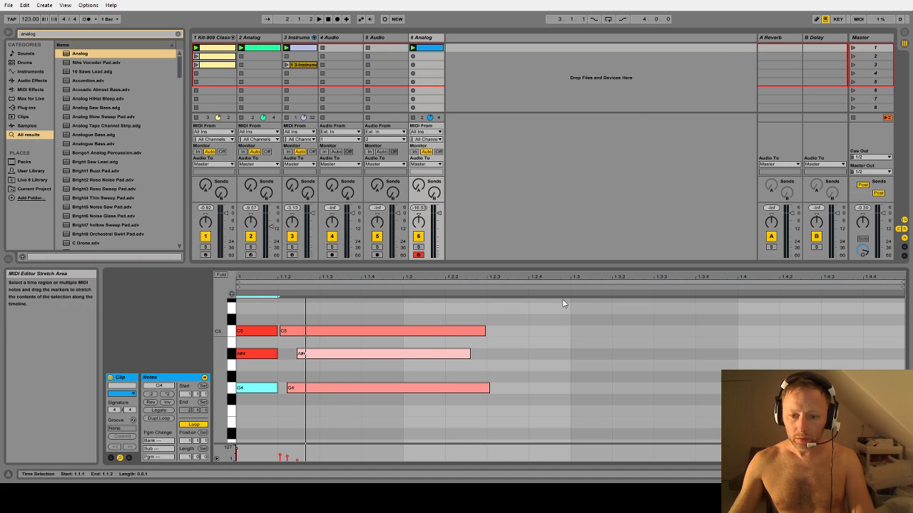
- Delete the three recorded notes after the drawn chord and set the chord notes' velocity to 127
left_click_drag(564, 303, 343, 415)
key("Delete")
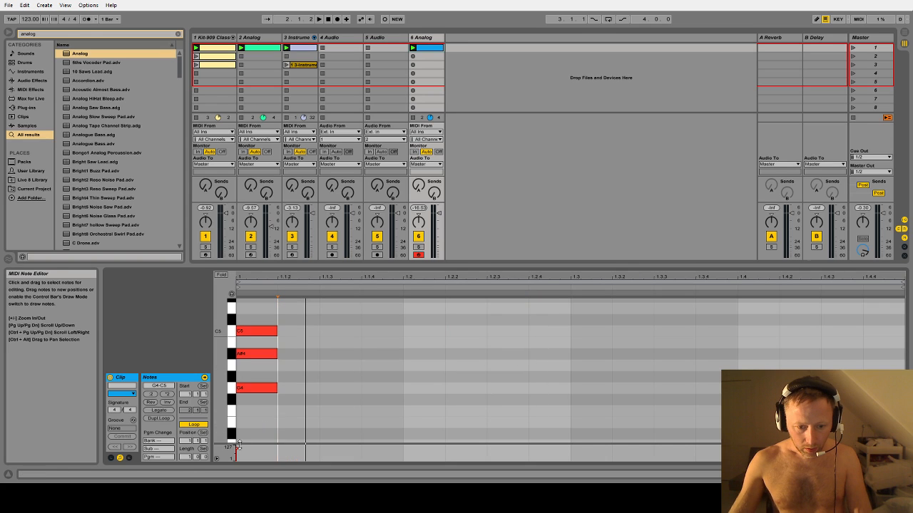
key("ctrl+a")
left_click_drag(237, 449, 237, 437)
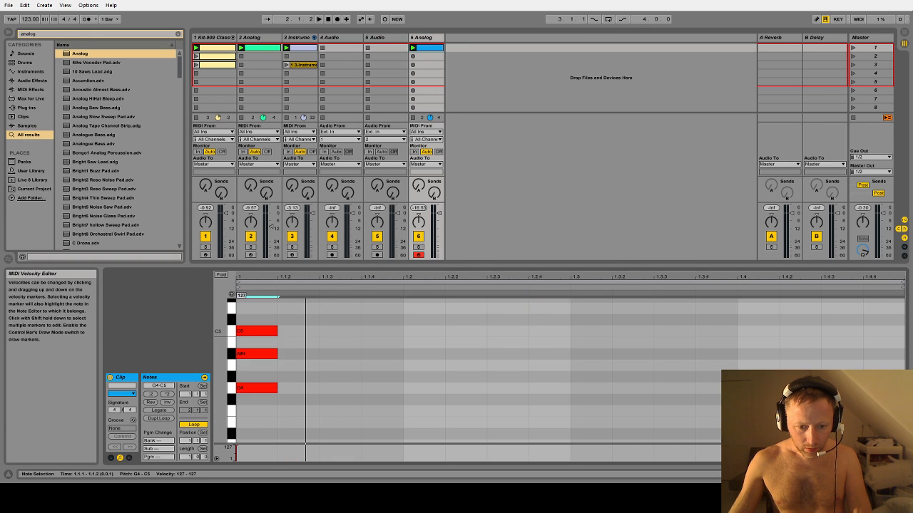
- Extend all three chord notes to the full one-bar length of the clip and start playback
left_click(299, 336)
key("ctrl+a")
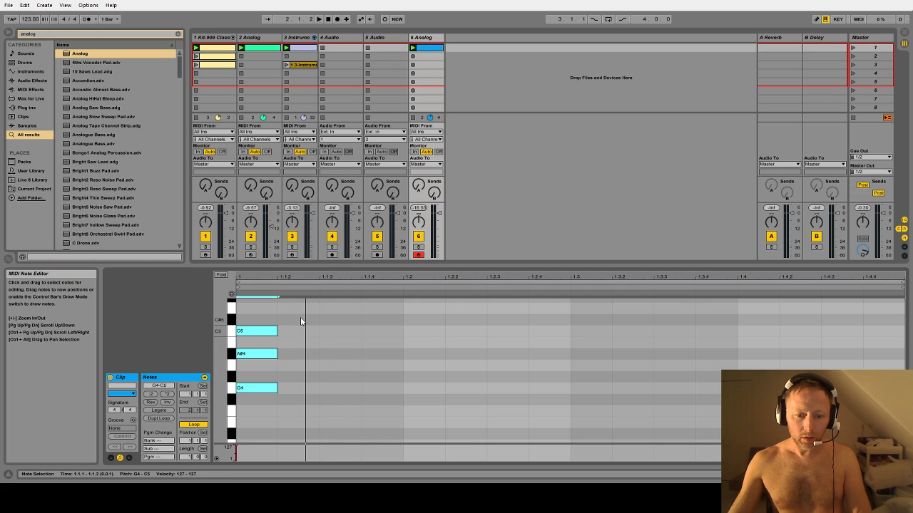
left_click_drag(220, 348, 200, 348)
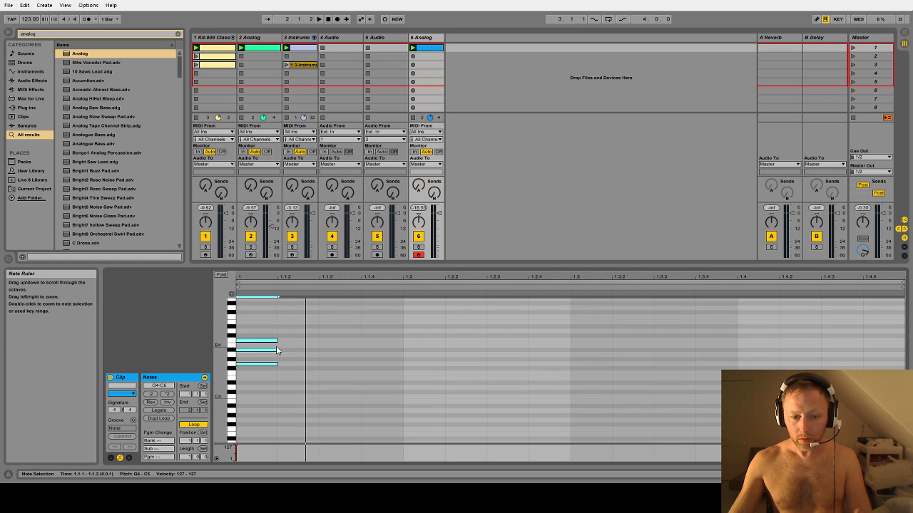
left_click_drag(319, 325, 909, 321)
key("space")
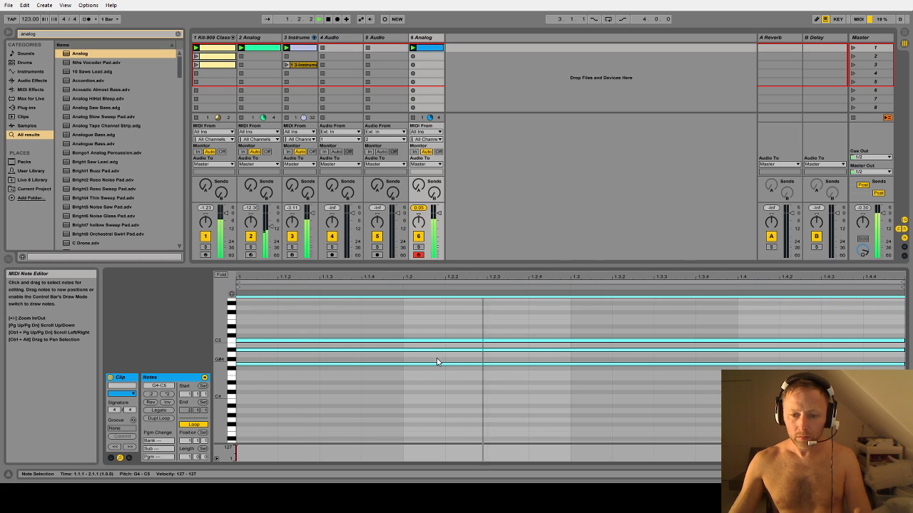
- Lower track 6's volume to about -16.7 dB during playback, saving the Set along the way
left_click_drag(439, 213, 438, 227)
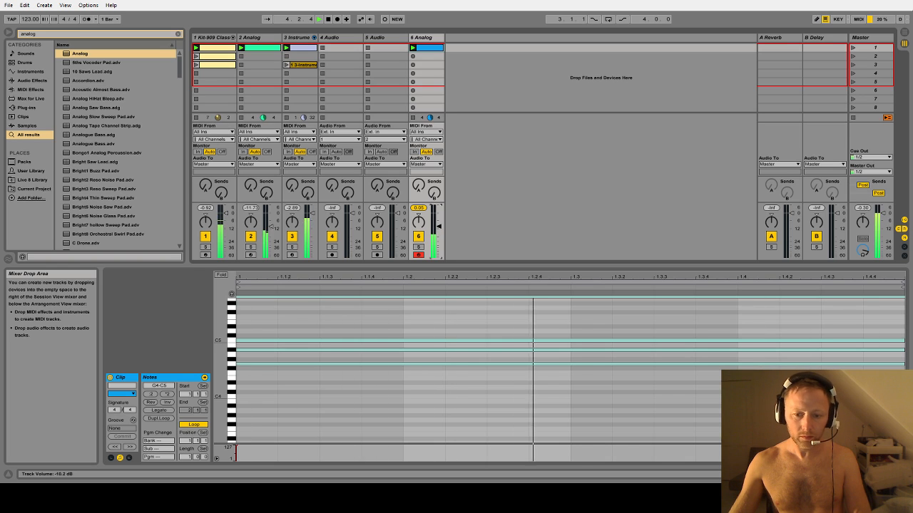
left_click(428, 37)
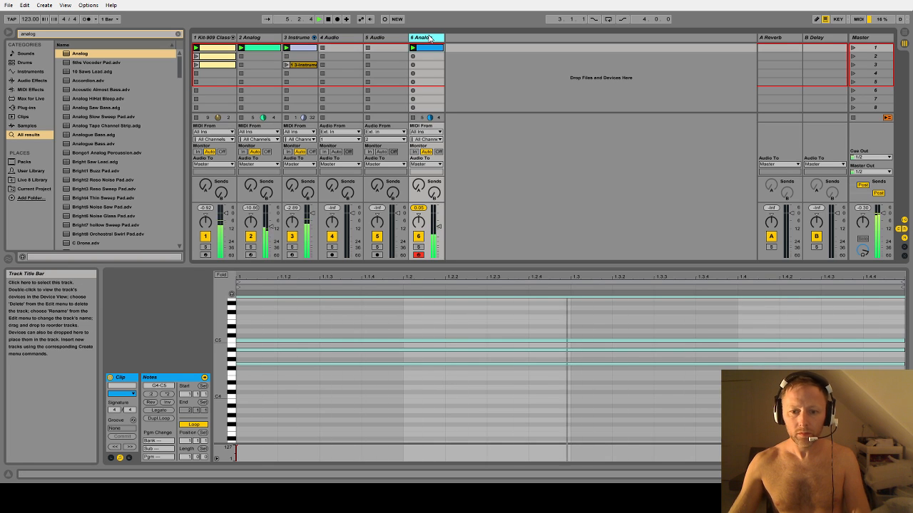
key("ctrl+s")
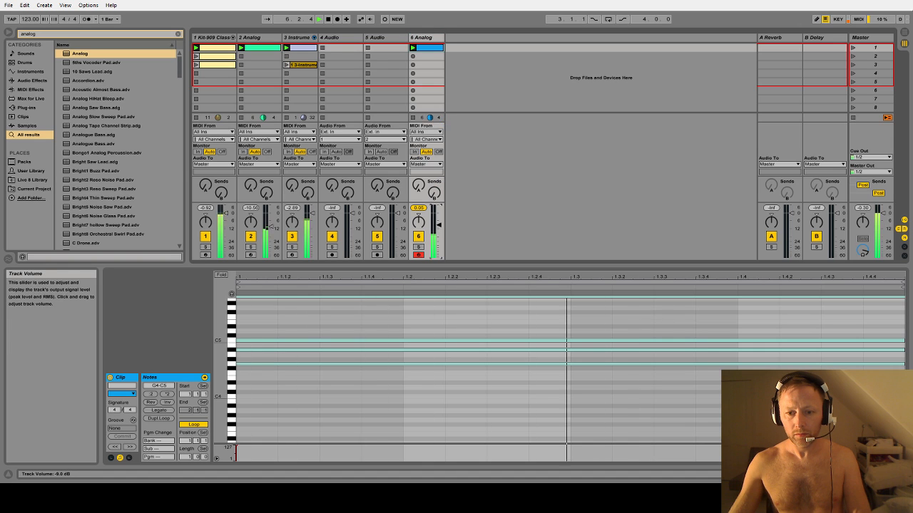
left_click_drag(438, 227, 439, 235)
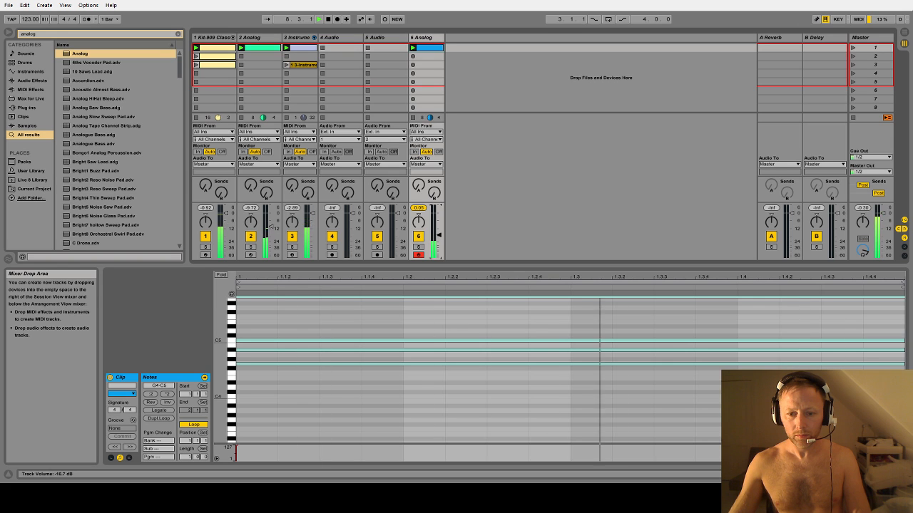
- Transpose all the chord notes in track 6's clip up one octave to G5–C6
key("shift+Tab")
key("shift+Tab")
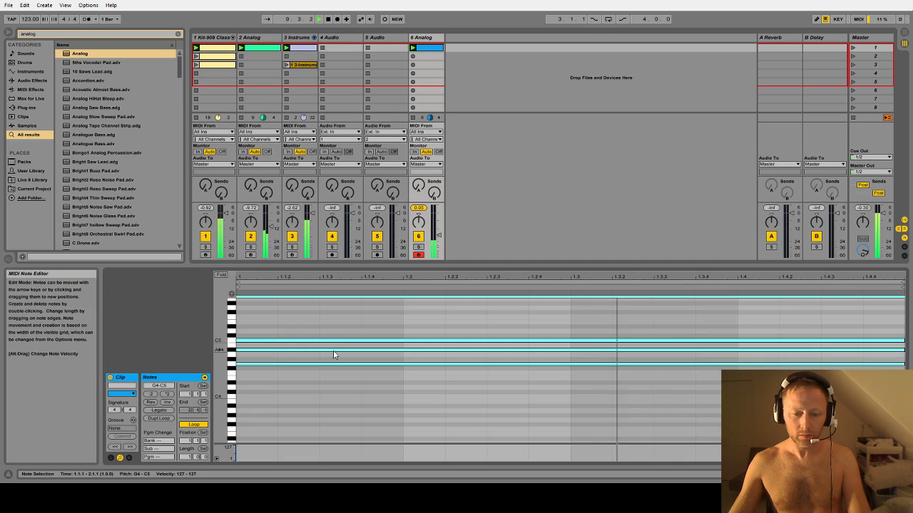
left_click(336, 334)
key("ctrl+a")
key("shift+Up")
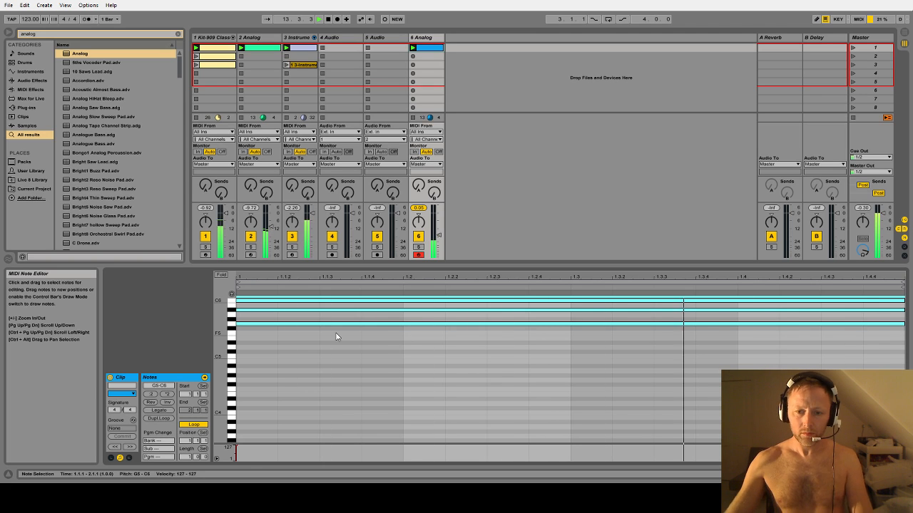
- Show track 6's Analog device and display its Amp 1 envelope settings
key("shift+Tab")
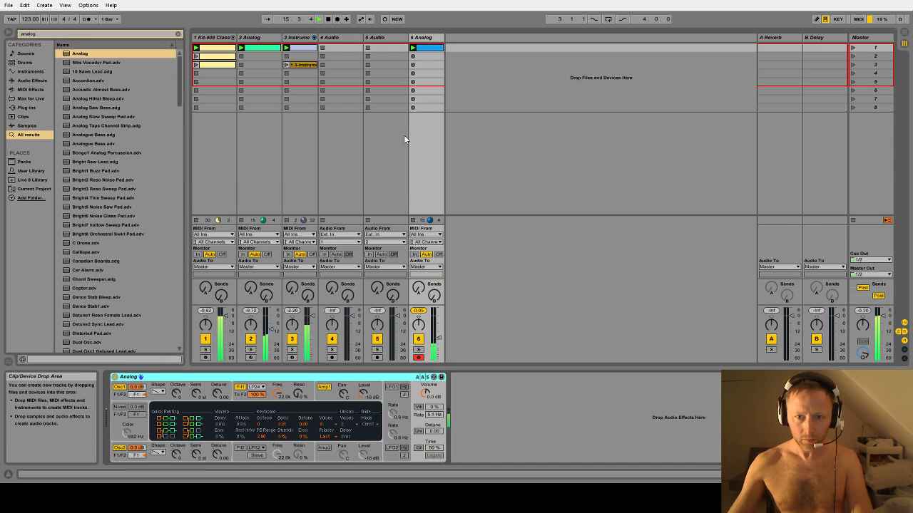
left_click(430, 39)
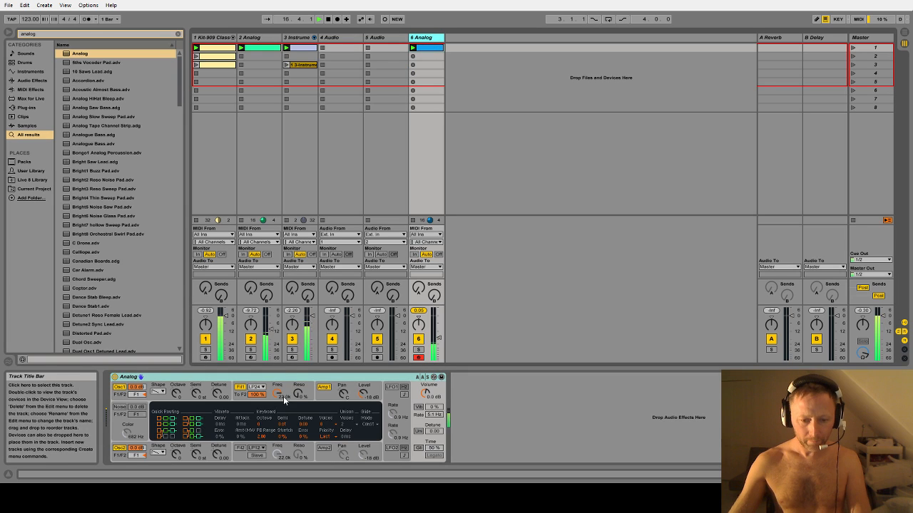
left_click(327, 395)
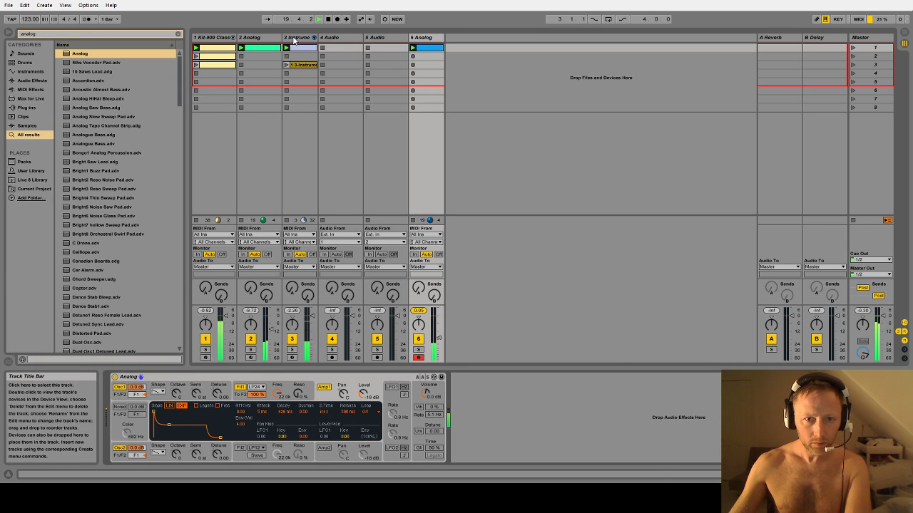
- In track 3's rack Analog, enable LFO 1 at about 0.1 Hz and set its Filter 1 resonance modulation to 1.28
left_click(291, 40)
left_click_drag(455, 396, 455, 378)
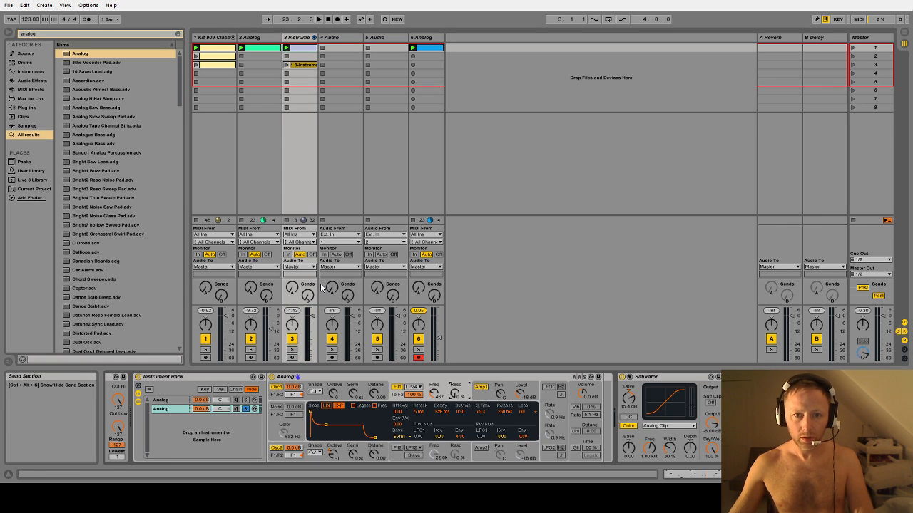
left_click(548, 388)
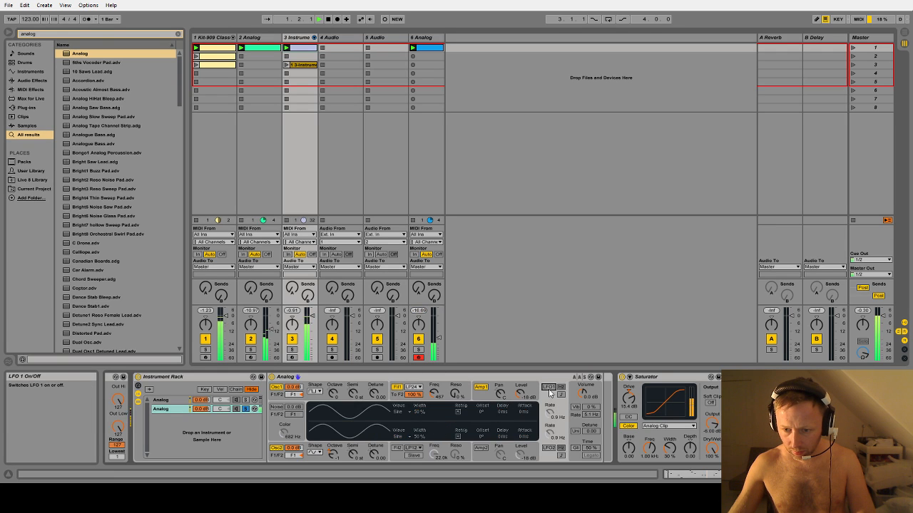
left_click(462, 395)
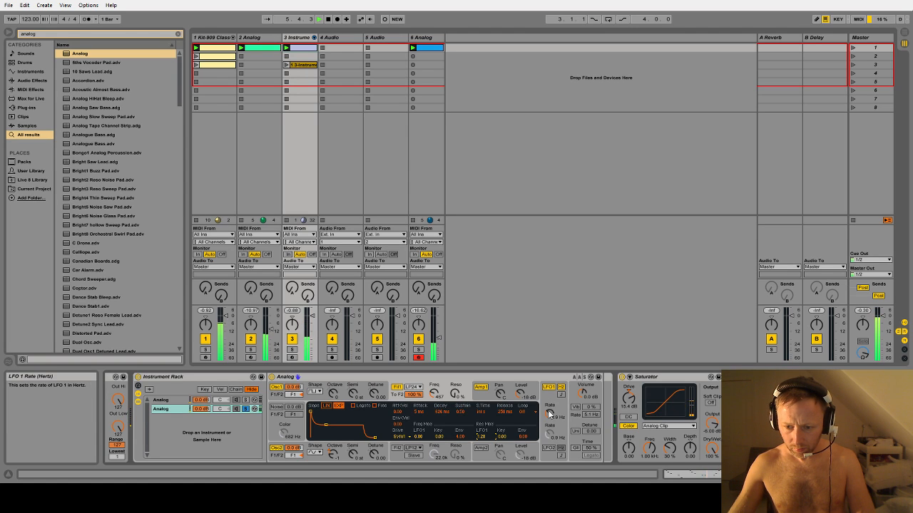
left_click_drag(549, 413, 549, 429)
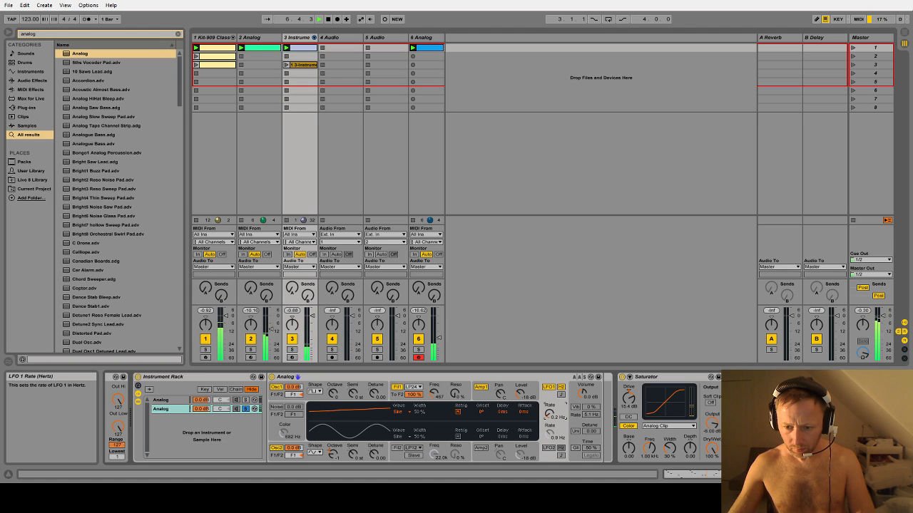
left_click(465, 396)
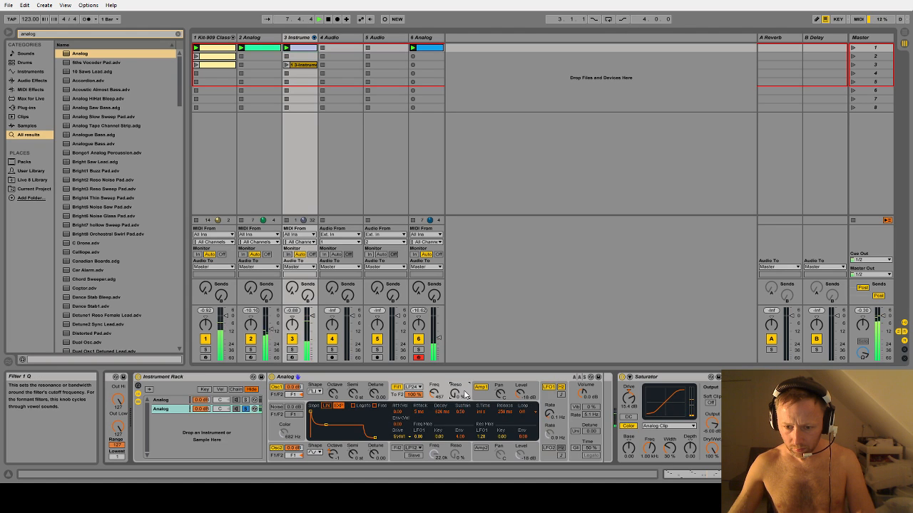
- With track 3 temporarily soloed, set LFO 1's modulation of the Analog's Filter 1 frequency to 0.17, and save the Set
left_click(293, 350)
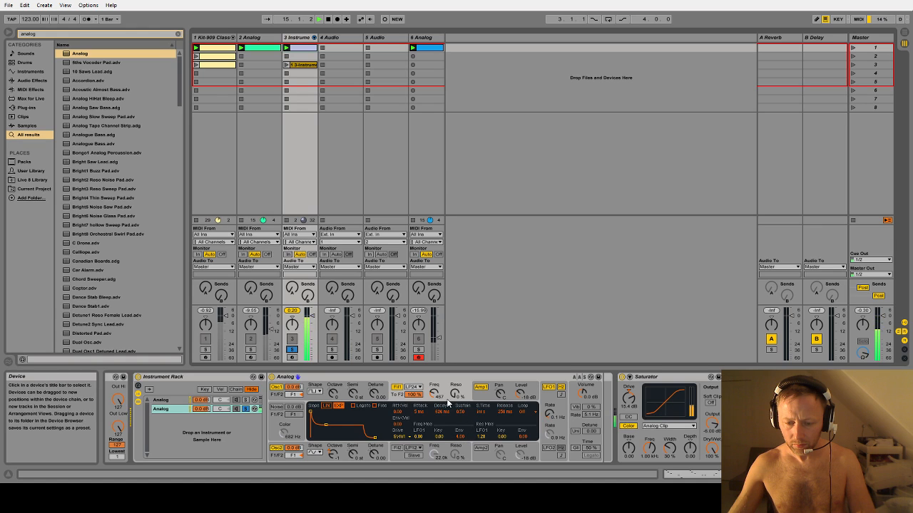
left_click(546, 403)
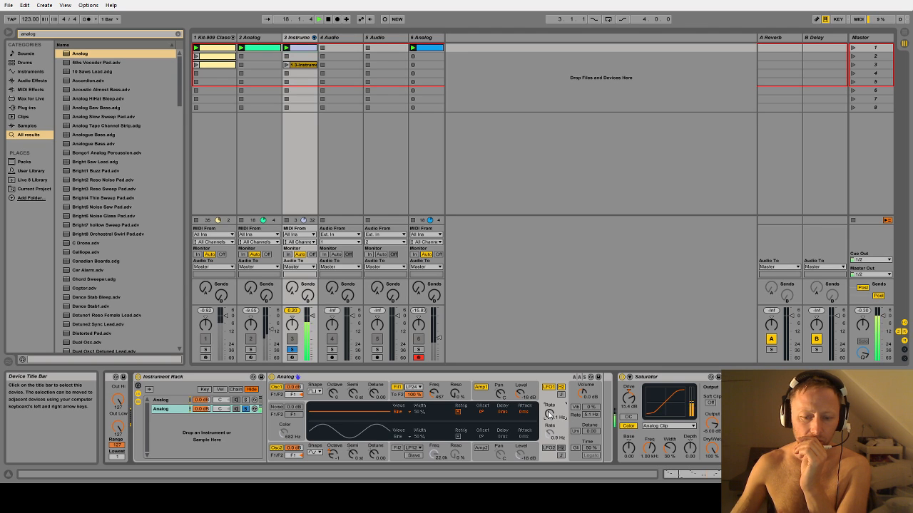
left_click(471, 396)
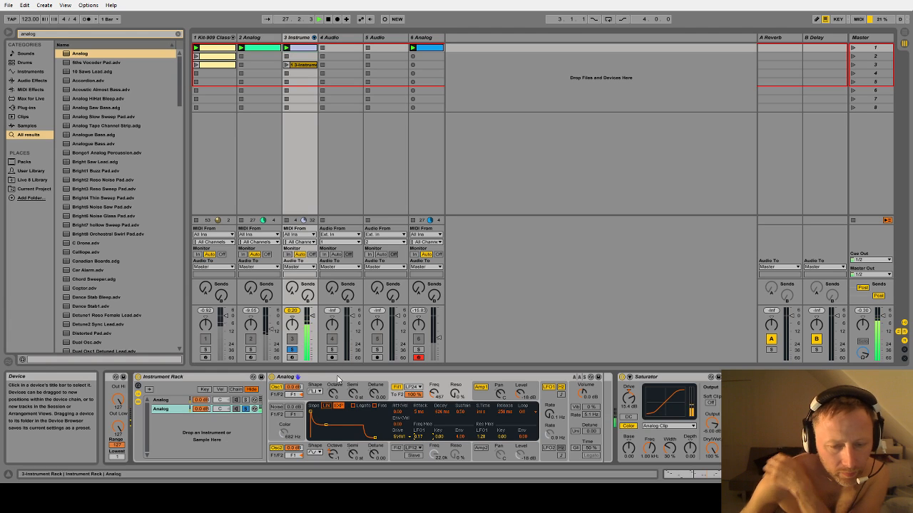
left_click(297, 351)
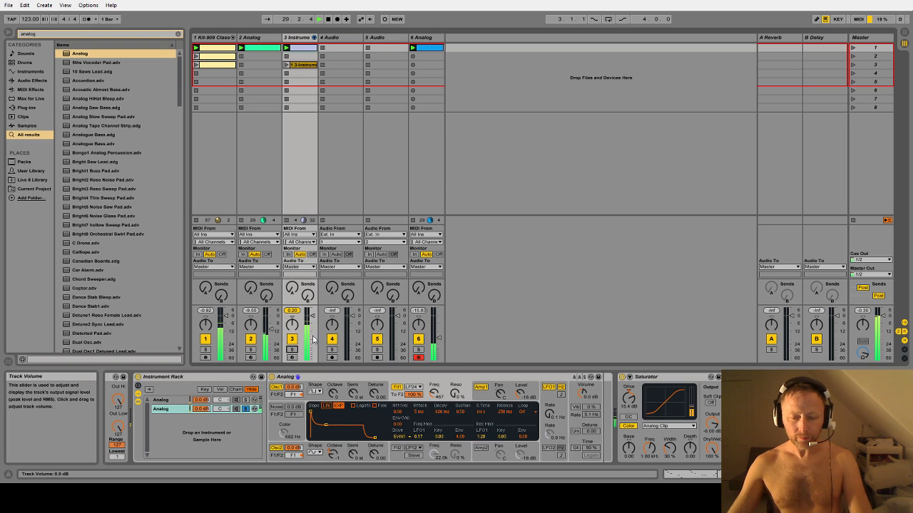
key("ctrl+s")
- Raise the Amp 1 envelope of track 6's Analog to a 15.0 s decay and full sustain
left_click(420, 47)
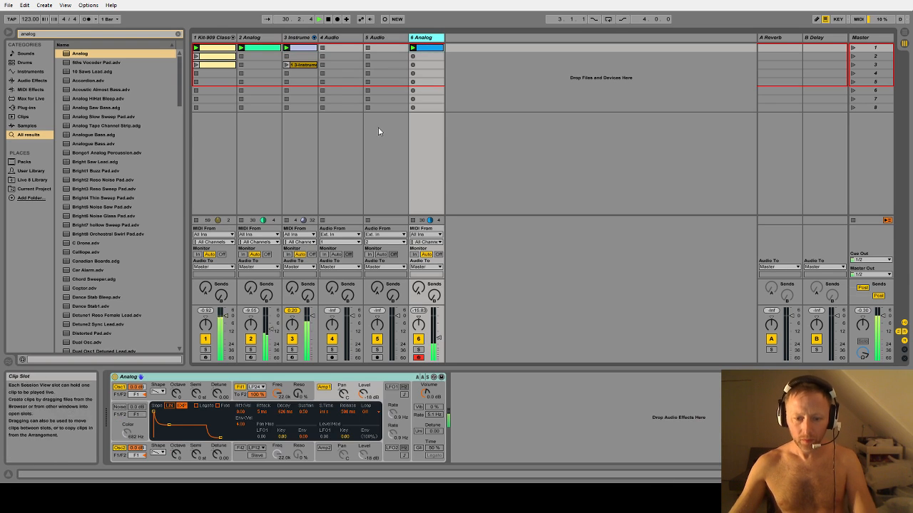
left_click_drag(170, 425, 181, 410)
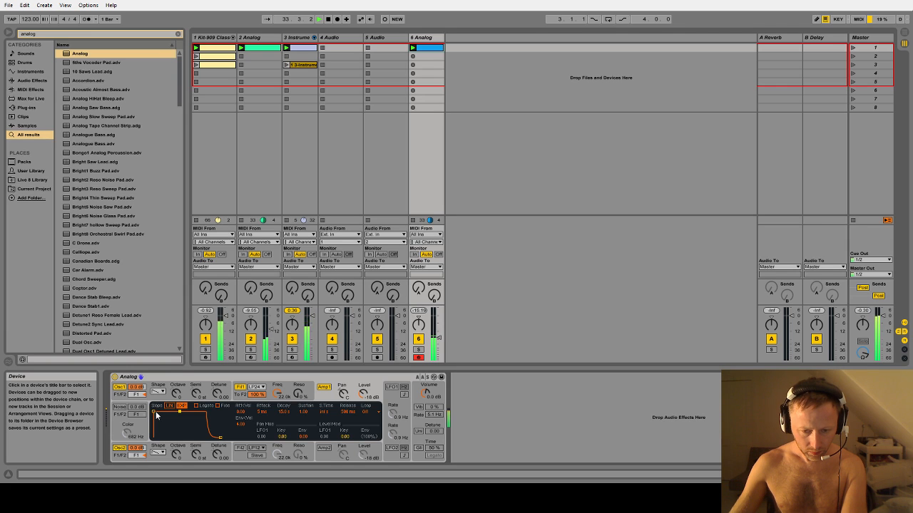
- Enable LFO 1 in track 6's Analog, set its Amp 1 level modulation to 1.00 and its rate to 17 Hz
left_click(393, 387)
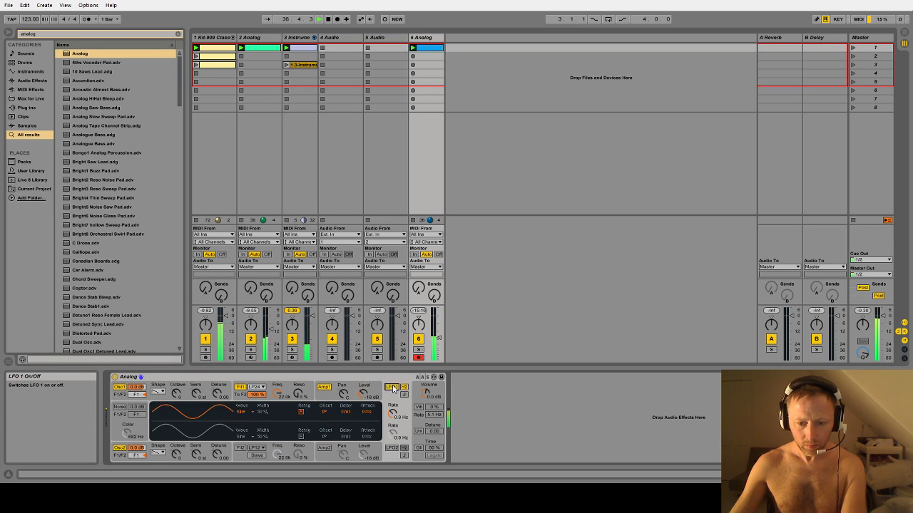
left_click(326, 398)
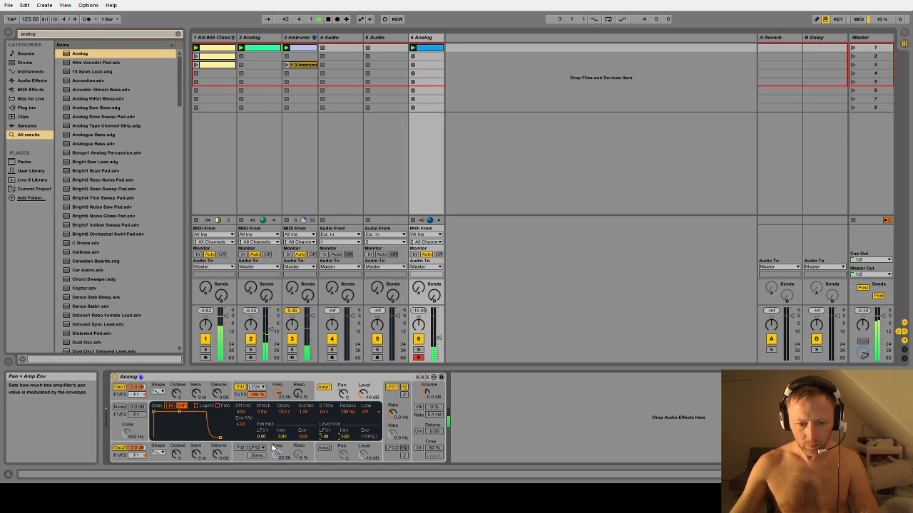
left_click(391, 387)
mouse_move(391, 413)
left_mouse_down()
mouse_move(392, 392)
mouse_move(392, 428)
mouse_move(392, 414)
left_mouse_up()
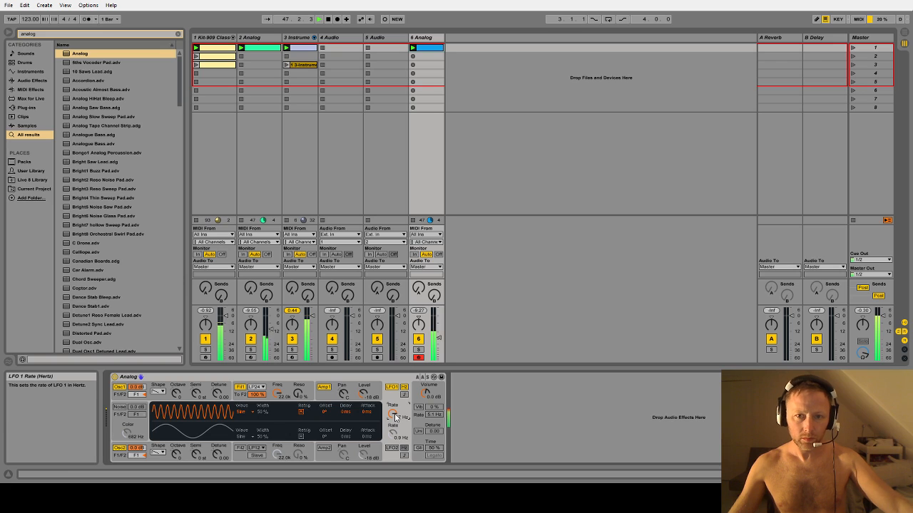
- Delete the two empty audio tracks 4 and 5
left_click(339, 37)
left_click(377, 38, "shift")
key("Delete")
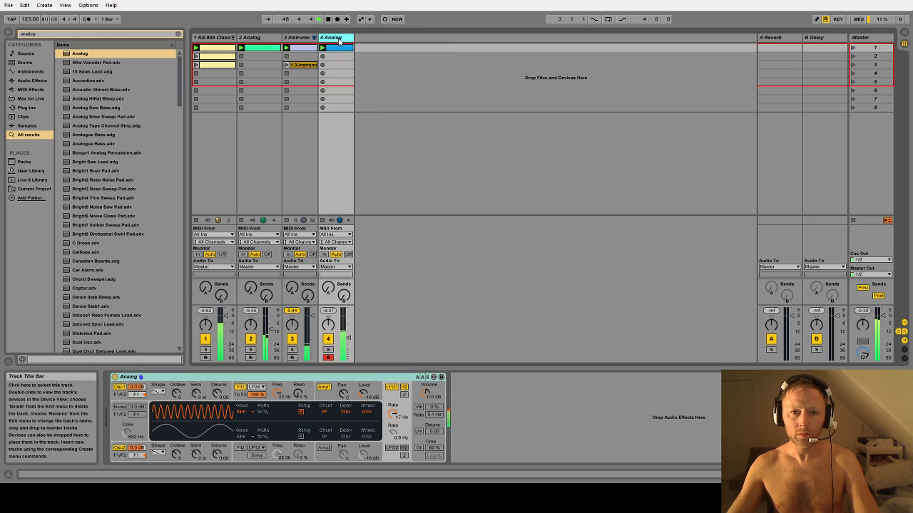
- Find the Ping Pong Delay in the browser and add it after the Analog on track 4
left_click(119, 34)
type("ping")
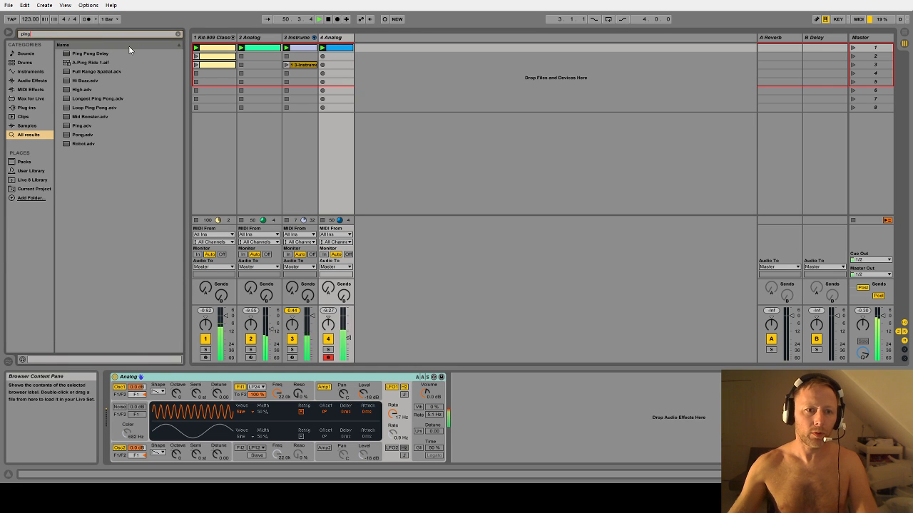
left_click_drag(129, 52, 487, 406)
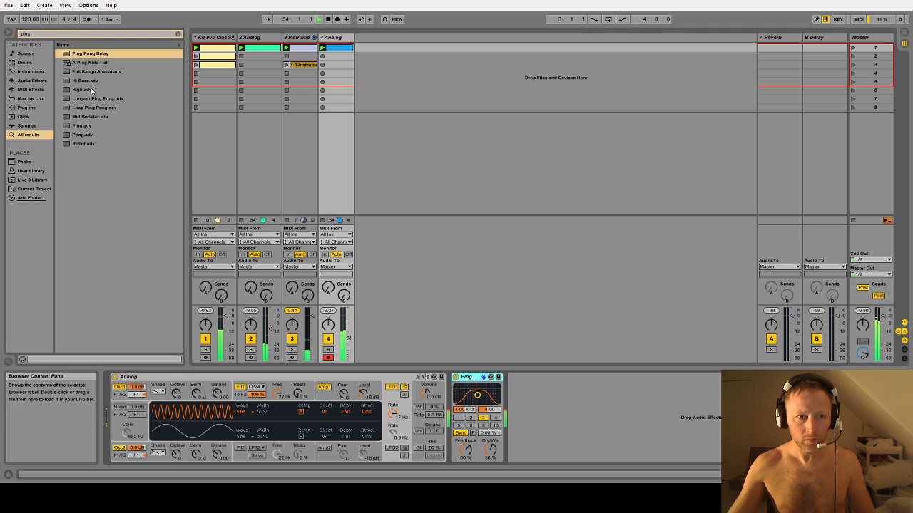
- Add a Limiter after track 4's Ping Pong Delay, with 0.00 dB gain and its ceiling at -6.00 dB
left_click(60, 35)
key("BackSpace")
type("limi")
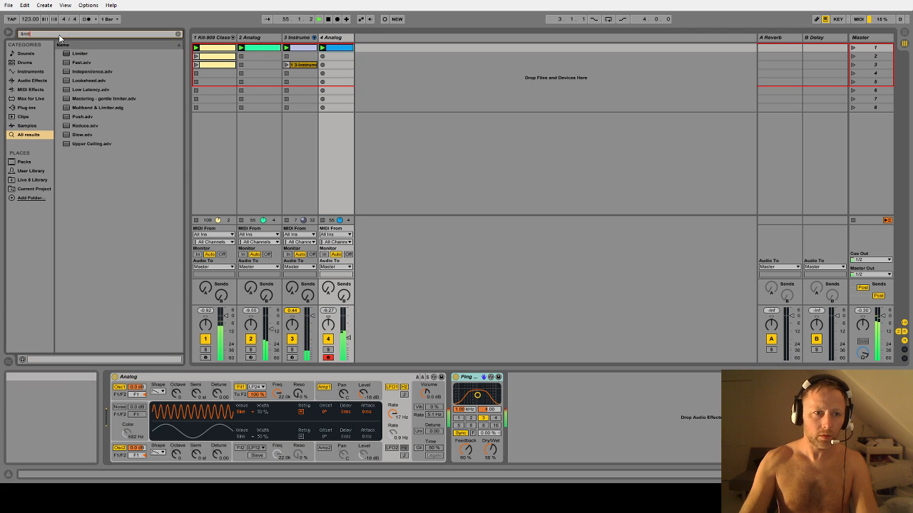
type("t")
left_click_drag(86, 52, 524, 406)
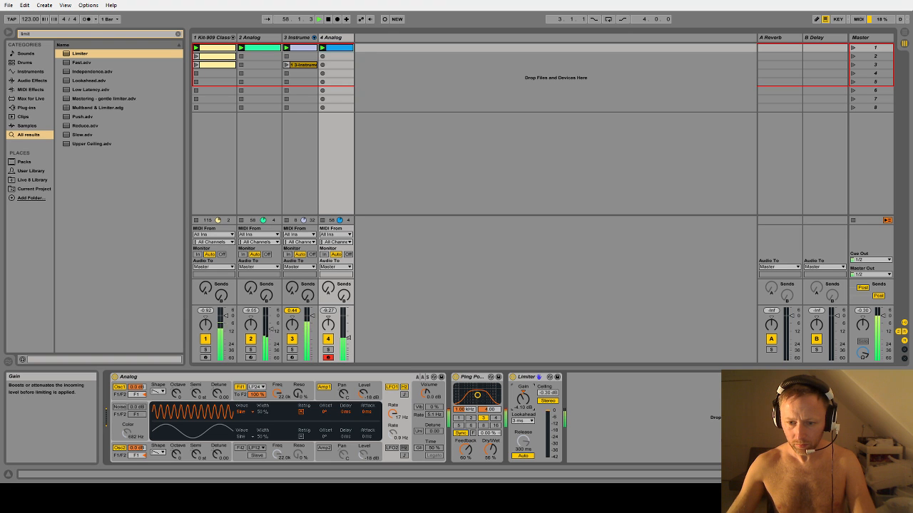
left_click_drag(523, 427, 524, 398)
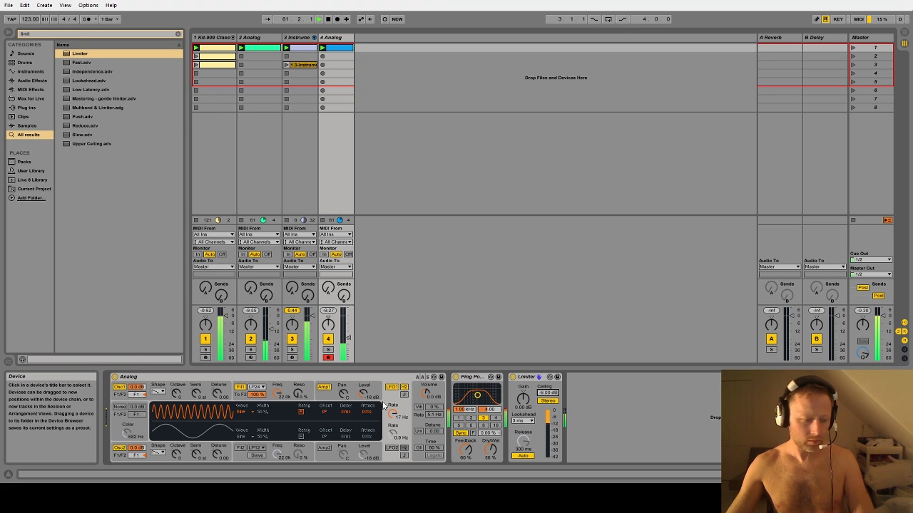
- Lower the Ping Pong Delay's feedback to 24 %, try a slower LFO 1 rate before restoring 17 Hz, and save the Set
left_click(345, 387)
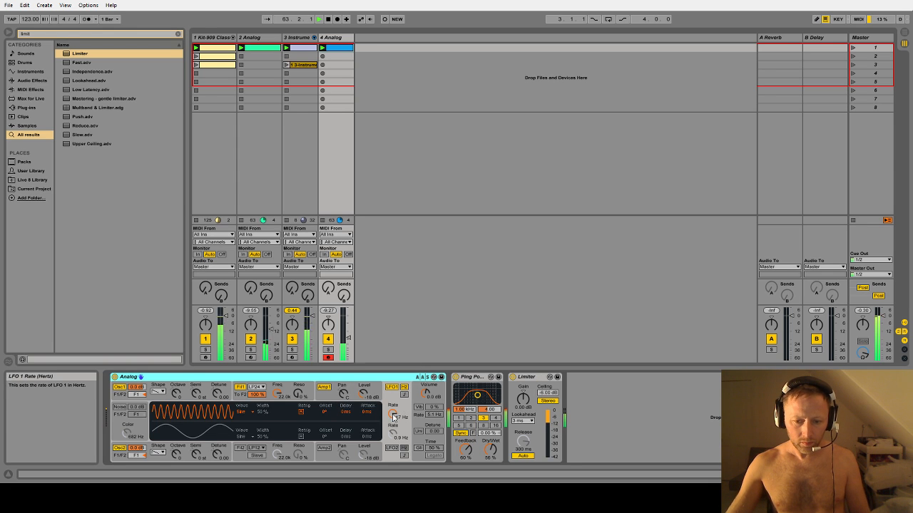
left_click_drag(393, 417, 392, 448)
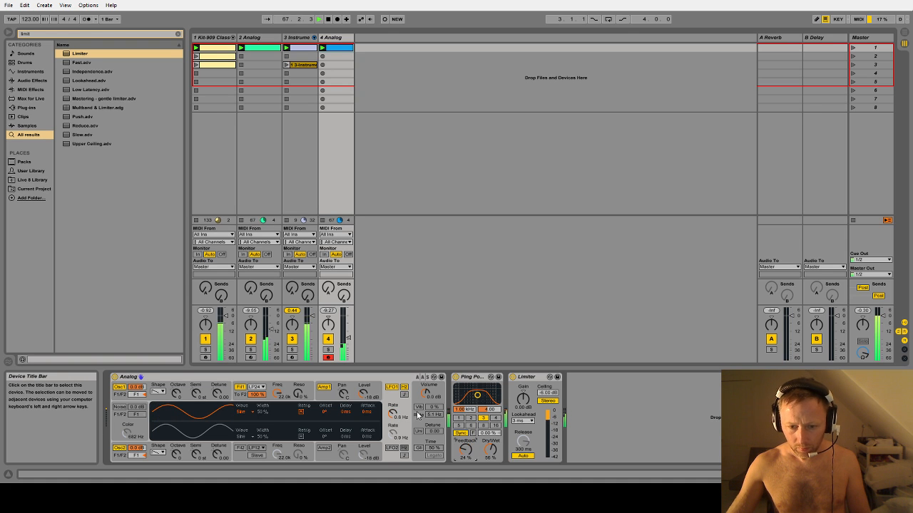
mouse_move(393, 415)
left_mouse_down()
mouse_move(393, 396)
mouse_move(392, 434)
mouse_move(391, 416)
left_mouse_up()
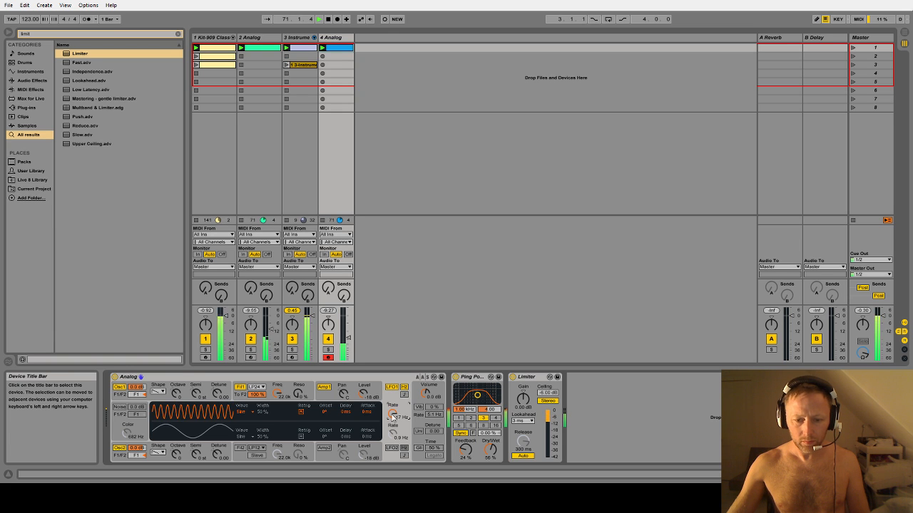
left_click(329, 396)
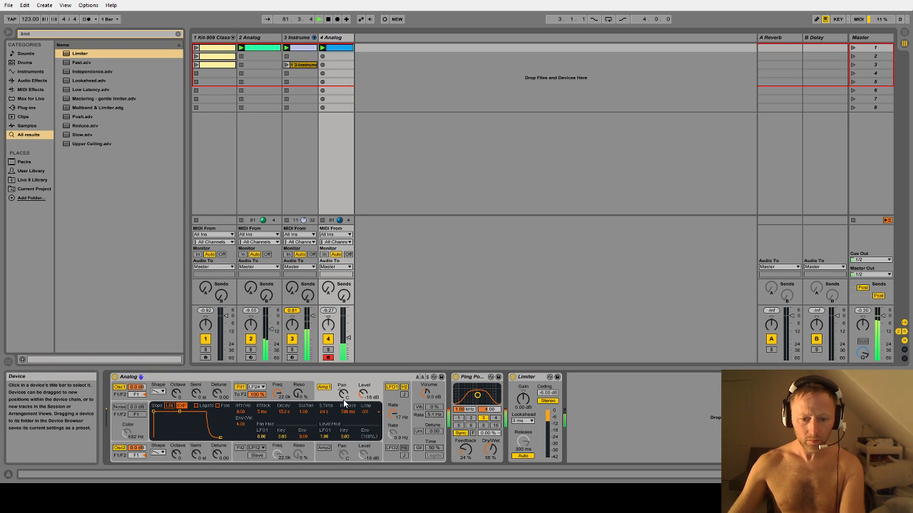
key("ctrl+s")
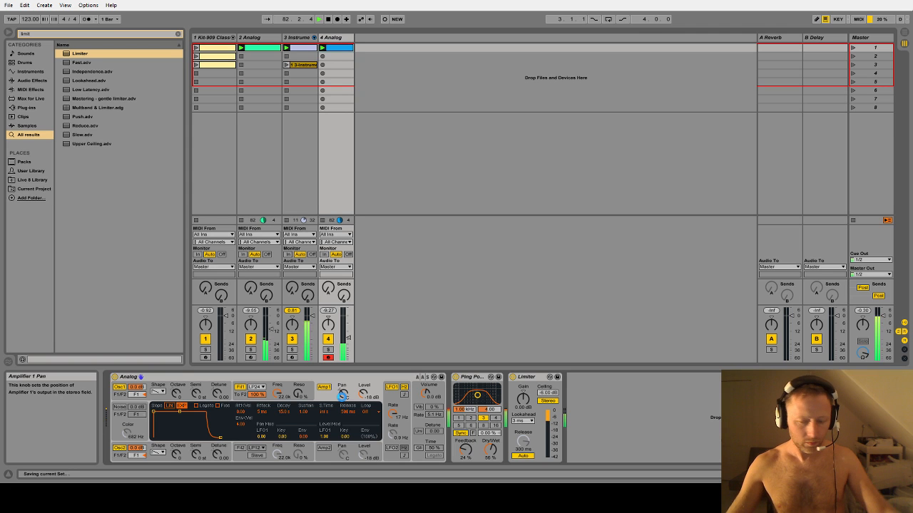
- Vary LFO 1's rate in track 4's Analog and return it to 17 Hz, raise the Limiter ceiling to -4.31 dB, and save
left_click_drag(392, 414, 392, 438)
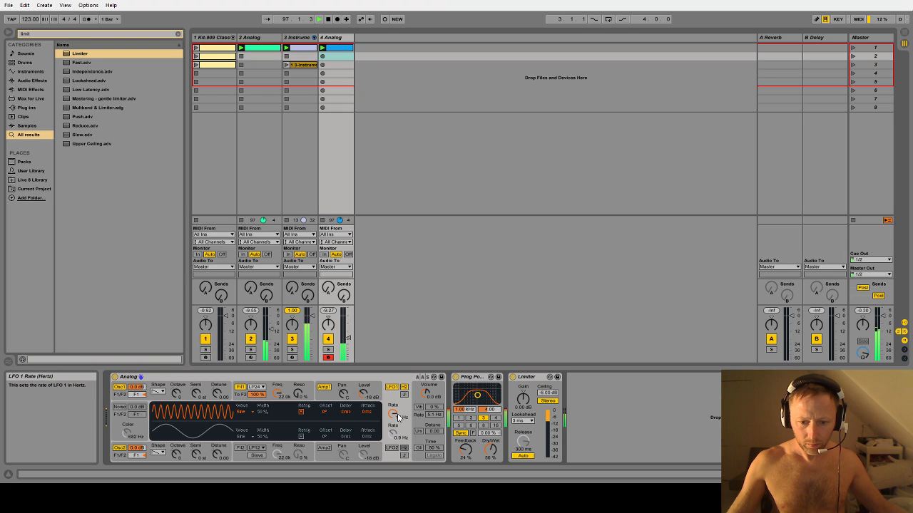
left_click_drag(395, 415, 394, 412)
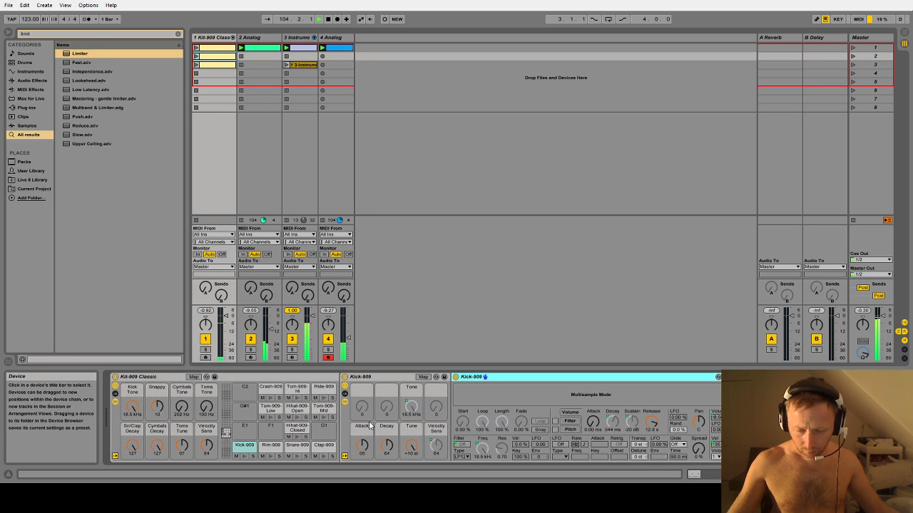
left_click(335, 38)
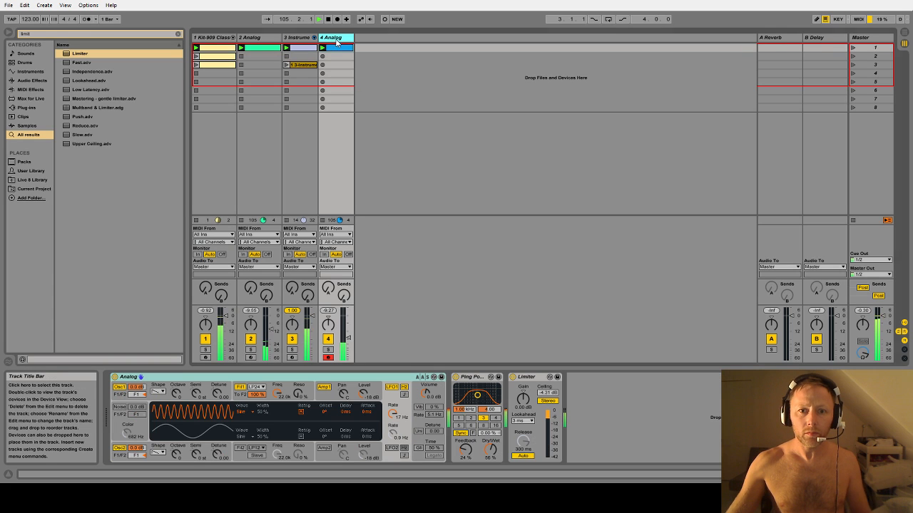
key("ctrl+s")
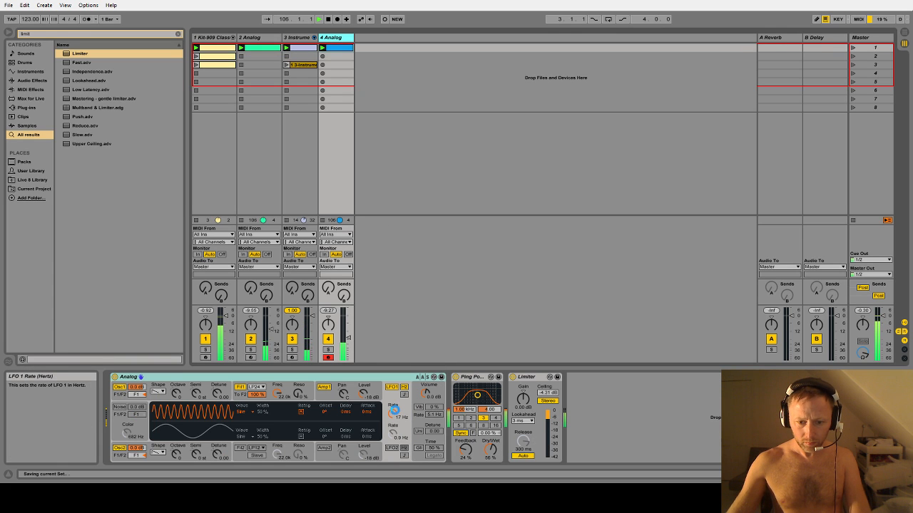
- Slow track 4's LFO 1 to 2.0 Hz, set the Ping Pong Delay filter to 1.33 kHz with a 9.00 width, and save the Set
left_click_drag(393, 412, 393, 453)
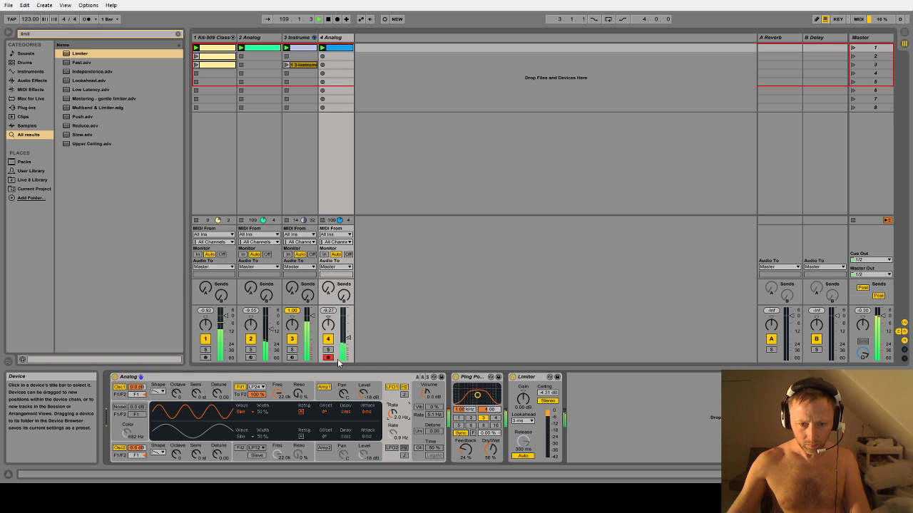
left_click(329, 38)
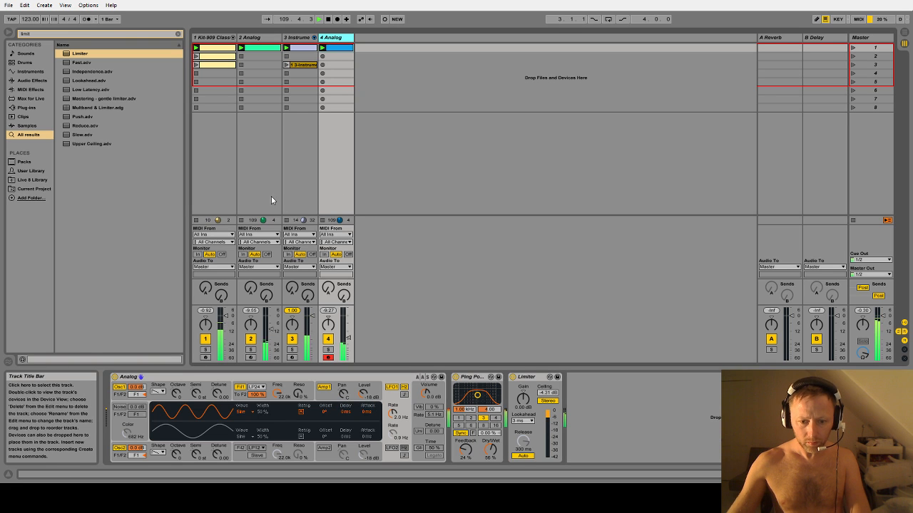
left_click(325, 387)
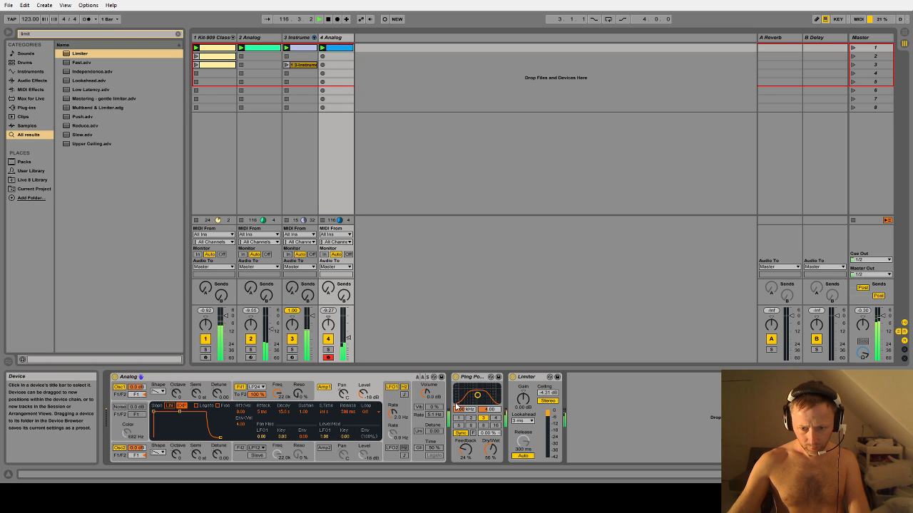
left_click_drag(480, 398, 487, 387)
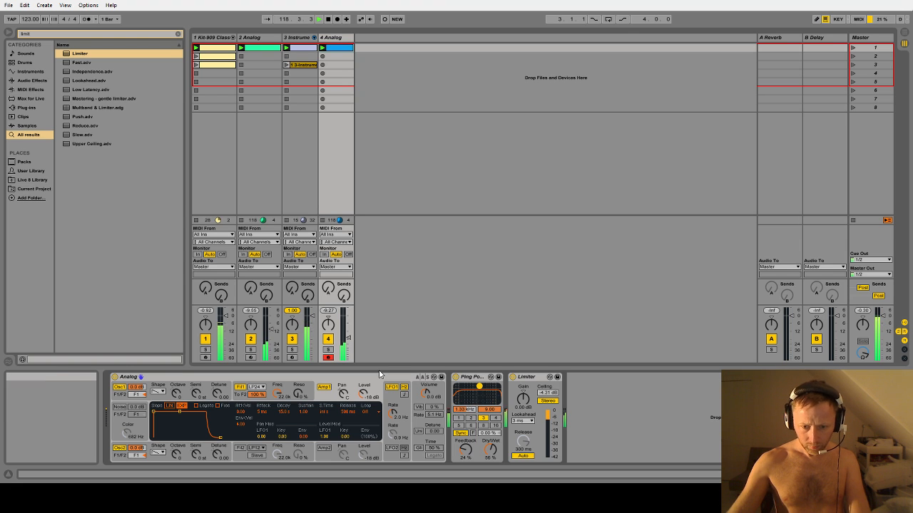
left_click(343, 378)
key("ctrl+s")
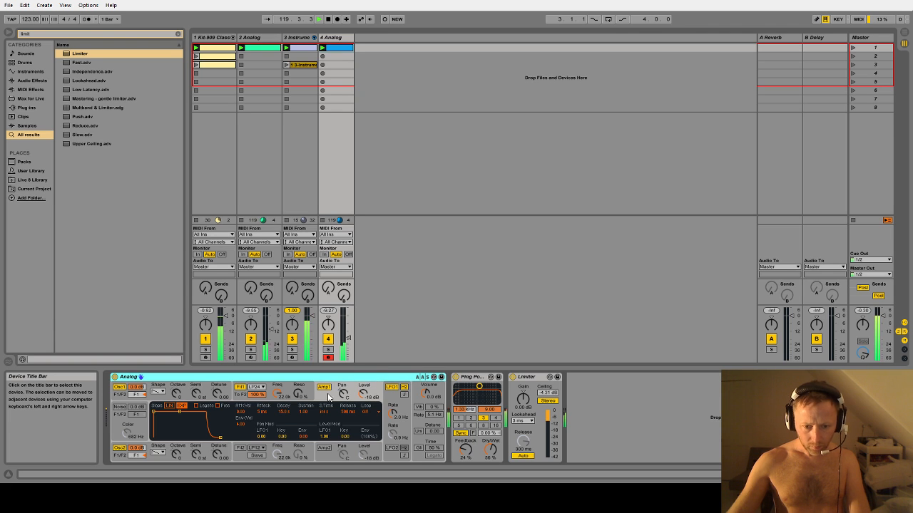
- Apply LFO 1 modulation to Filter 1's frequency in track 4's Analog, with the rate at 3.4 Hz and the cutoff at 171 Hz
left_click(290, 392)
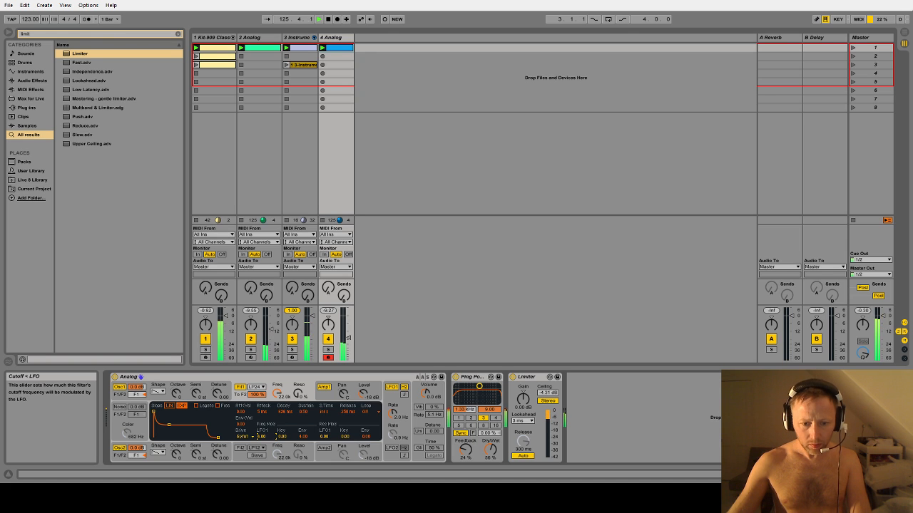
mouse_move(392, 413)
left_mouse_down()
mouse_move(392, 391)
mouse_move(392, 411)
left_mouse_up()
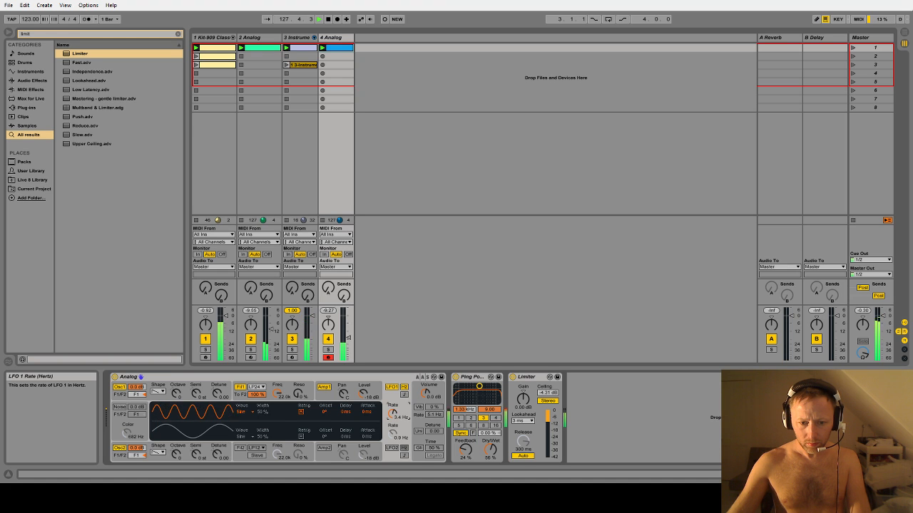
left_click(278, 394)
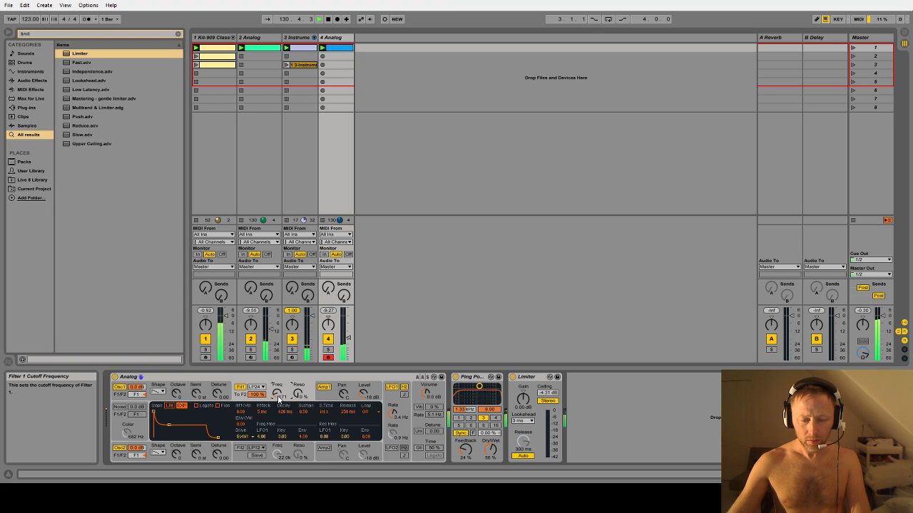
- With track 4 soloed and its Ping Pong Delay bypassed, set LFO 1's rate to 2.8 Hz and its Amp 1 level modulation to 0.00
left_click(456, 376)
left_click(327, 350)
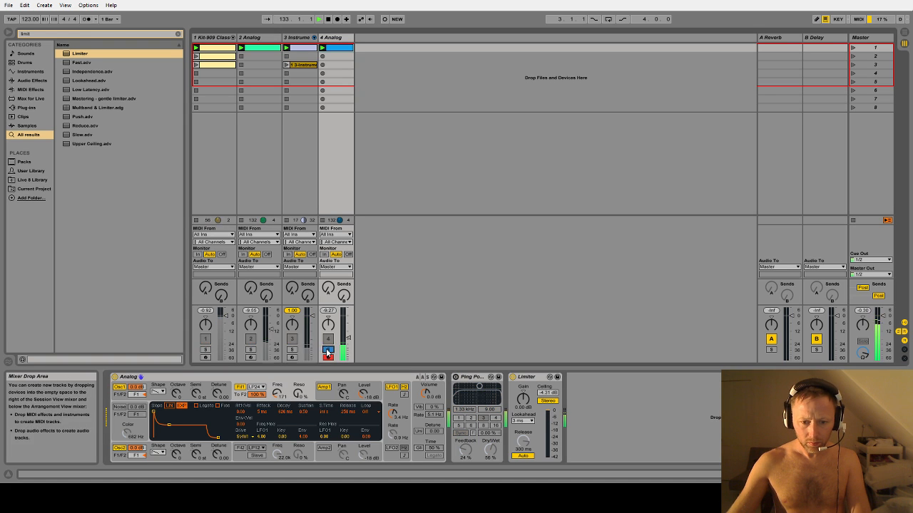
left_click_drag(277, 392, 277, 377)
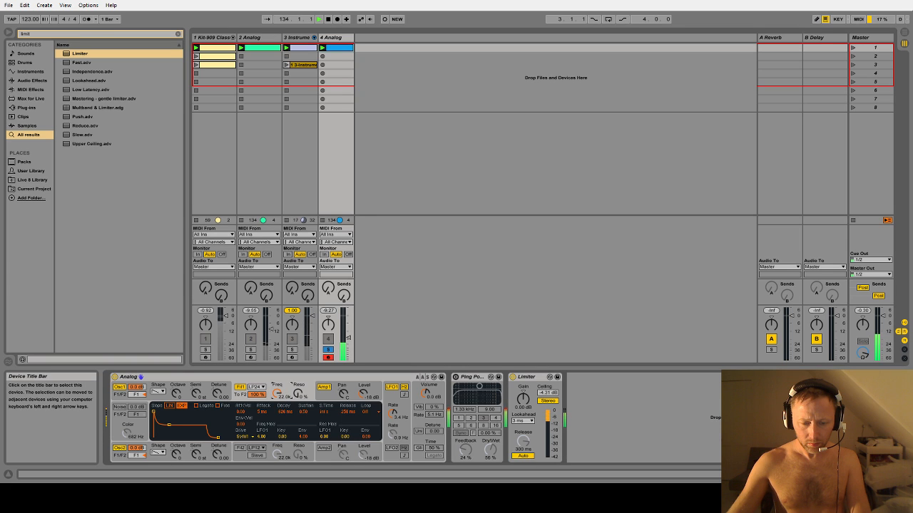
mouse_move(392, 414)
left_mouse_down()
mouse_move(392, 430)
mouse_move(389, 403)
left_mouse_up()
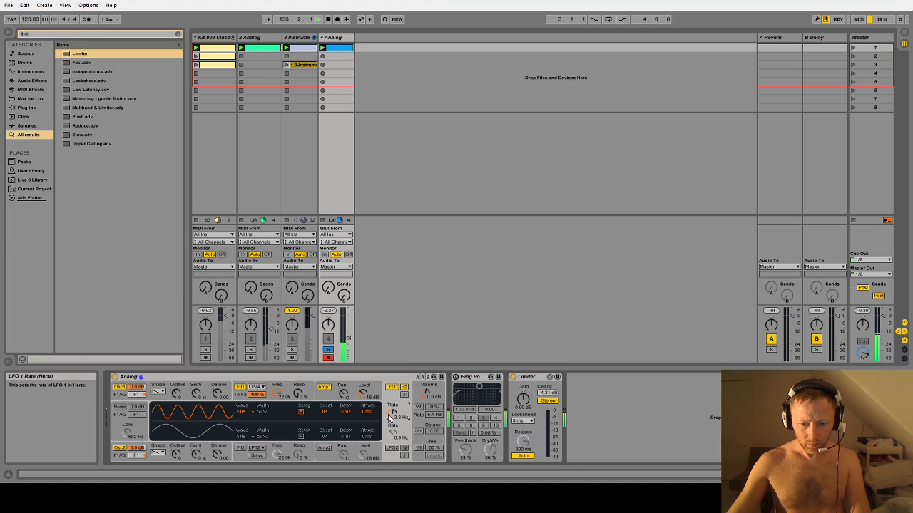
left_click(327, 403)
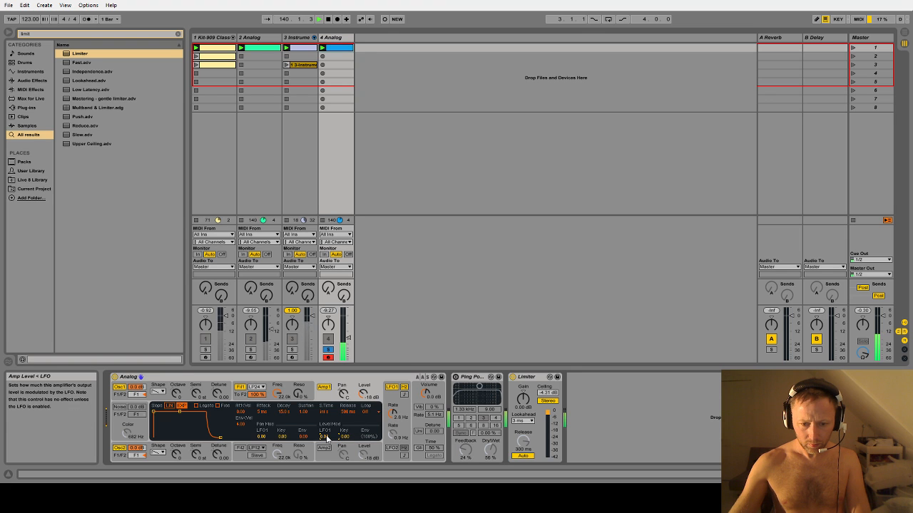
- Set Filter 1's resonance to 44 % and its frequency to about 2.8 kHz in track 4's Analog while varying the LFO 1 rate
left_click_drag(278, 394, 293, 383)
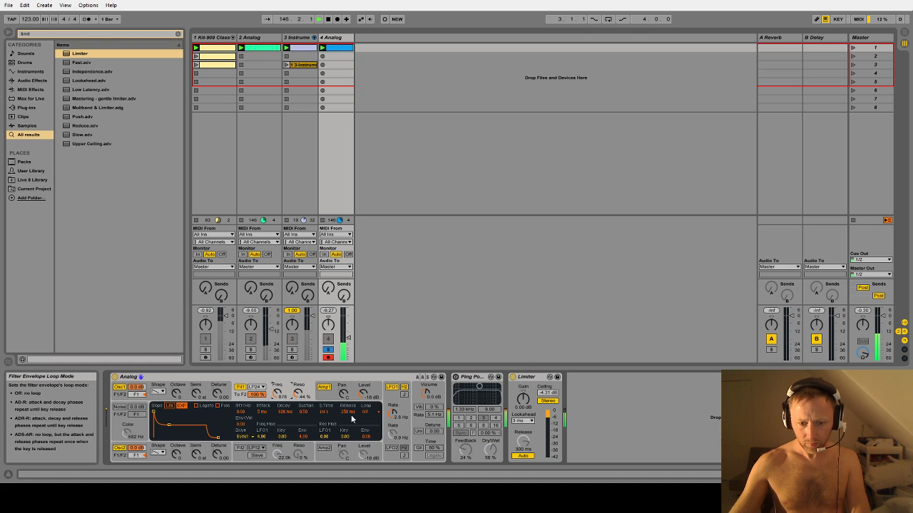
left_click(391, 409)
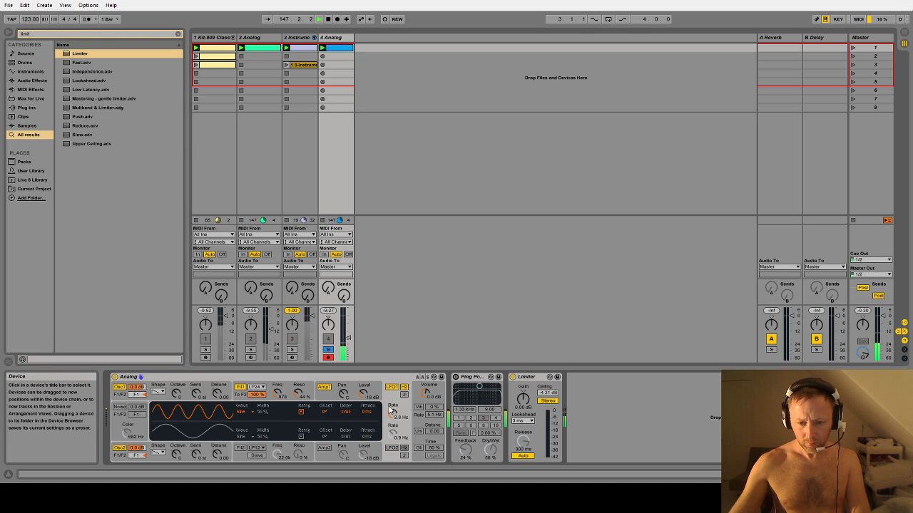
mouse_move(392, 414)
left_mouse_down()
mouse_move(391, 394)
mouse_move(392, 421)
mouse_move(392, 410)
left_mouse_up()
left_click_drag(278, 394, 279, 384)
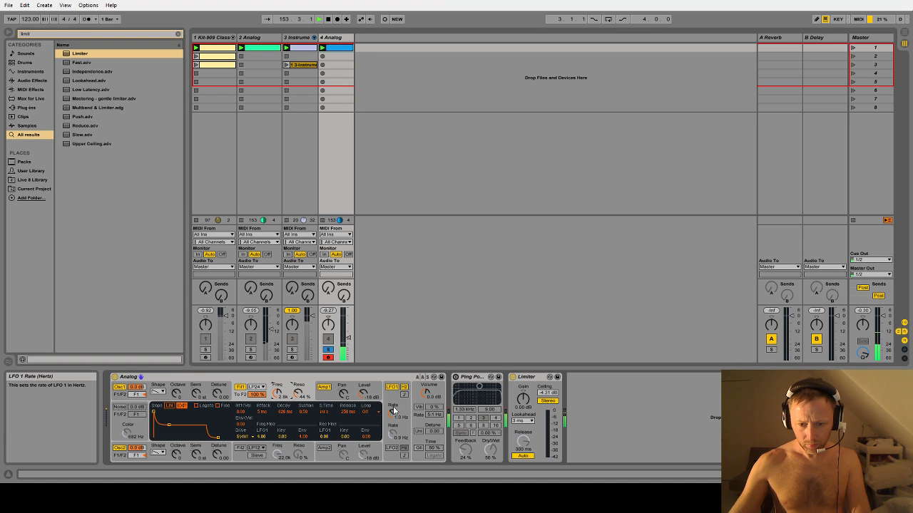
- Unsolo track 4, slow its Analog's LFO 1 rate to 0.4 Hz, and re-enable the Ping Pong Delay
left_click_drag(391, 413, 388, 393)
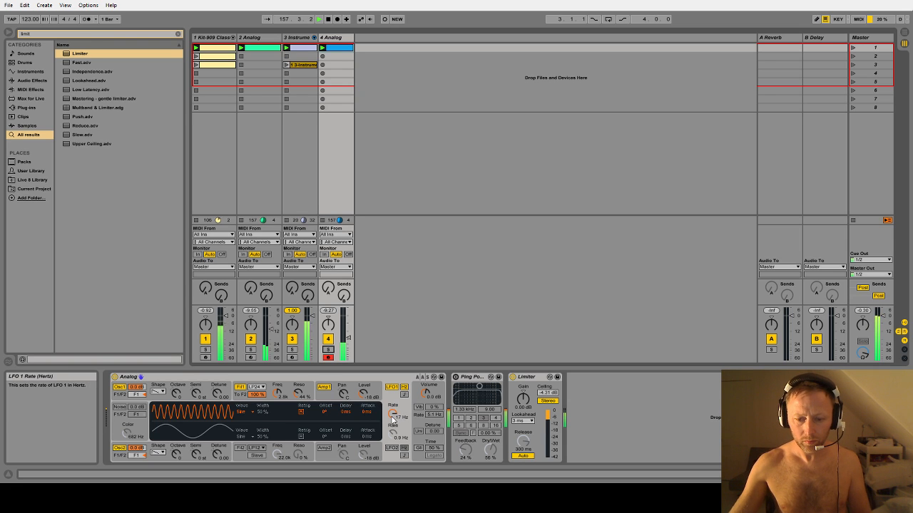
mouse_move(392, 414)
left_mouse_down()
mouse_move(392, 437)
mouse_move(392, 394)
mouse_move(392, 414)
left_mouse_up()
left_click(461, 377)
left_click(454, 378)
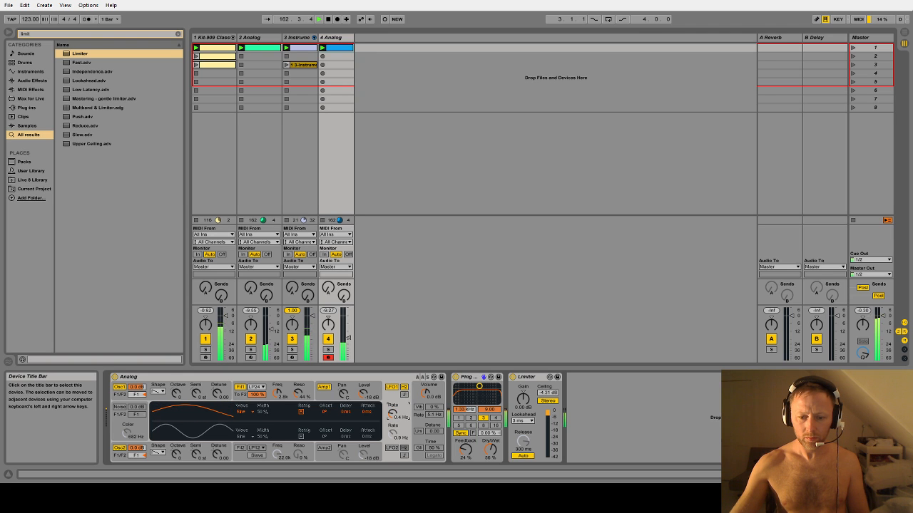
- Lower Filter 1's frequency to 358 Hz in track 4's Analog and the Limiter's ceiling to -5.81 dB
left_click_drag(277, 392, 278, 404)
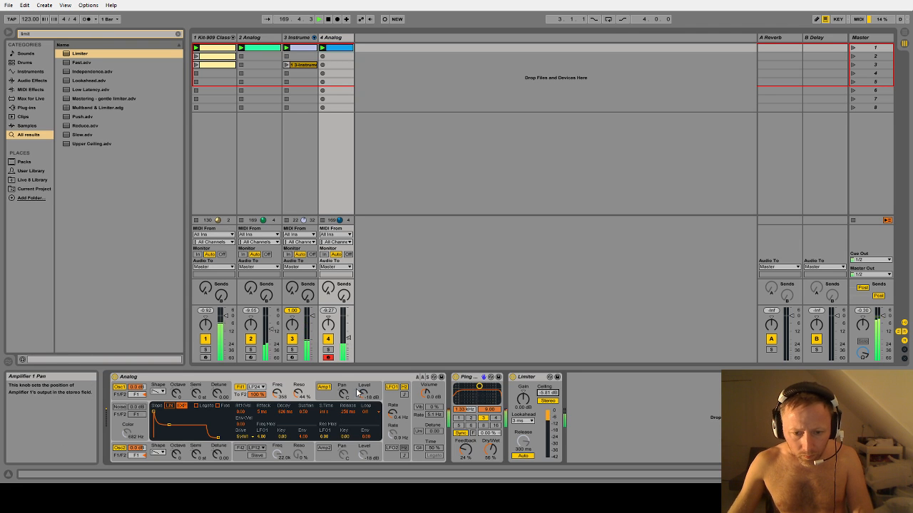
left_click(380, 379)
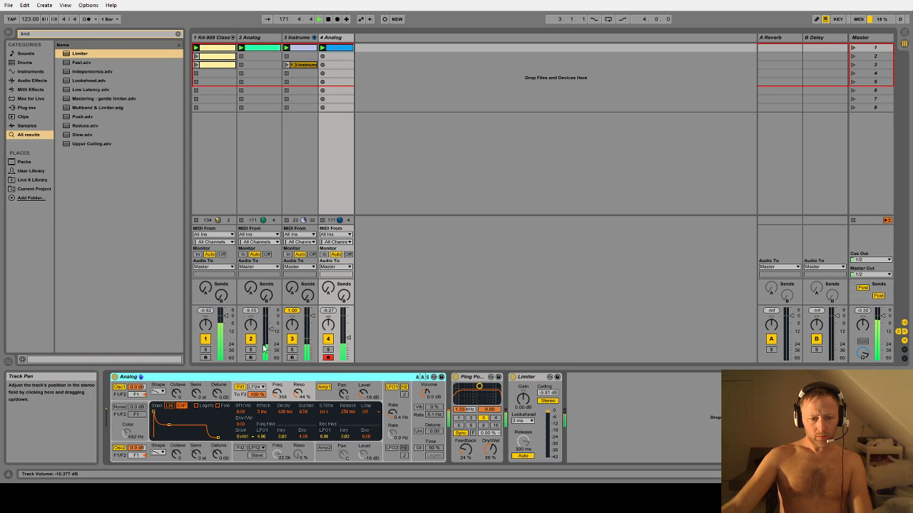
- Adjust Oscillator 1's octave in track 4's Analog and set LFO 1's rate to 1.7 Hz
left_click_drag(179, 398, 179, 385)
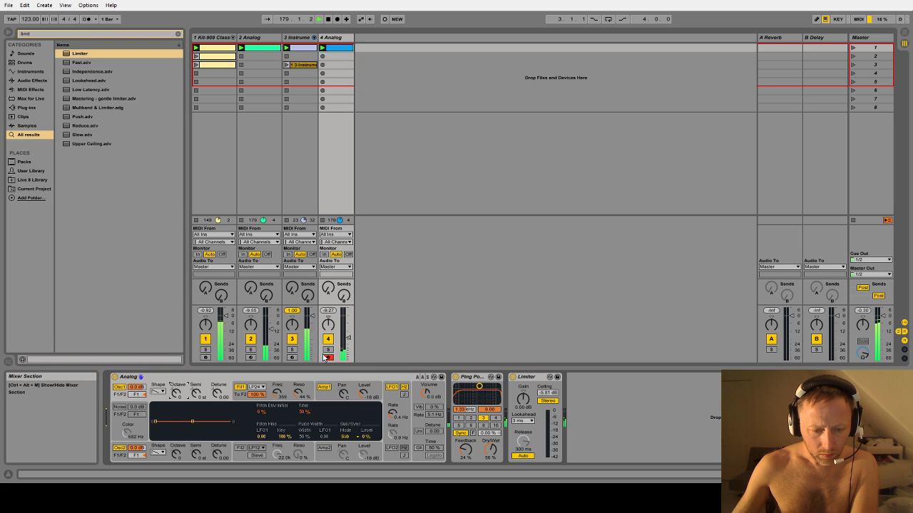
left_click(393, 415)
mouse_move(393, 415)
left_mouse_down()
mouse_move(393, 360)
mouse_move(392, 405)
left_mouse_up()
left_click_drag(180, 395, 180, 384)
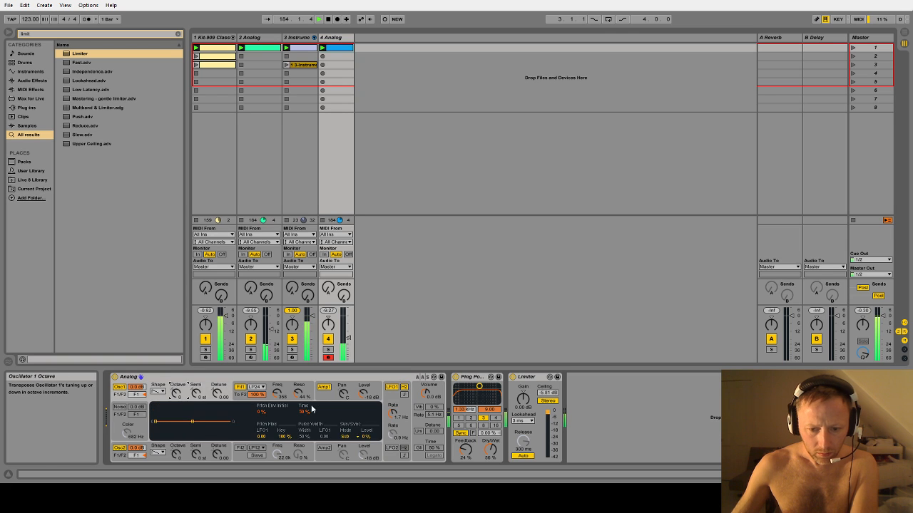
- Slow LFO 1's rate to 0.3 Hz in track 4's Analog and enable unison with a detune of 14.06
left_click_drag(392, 416, 391, 442)
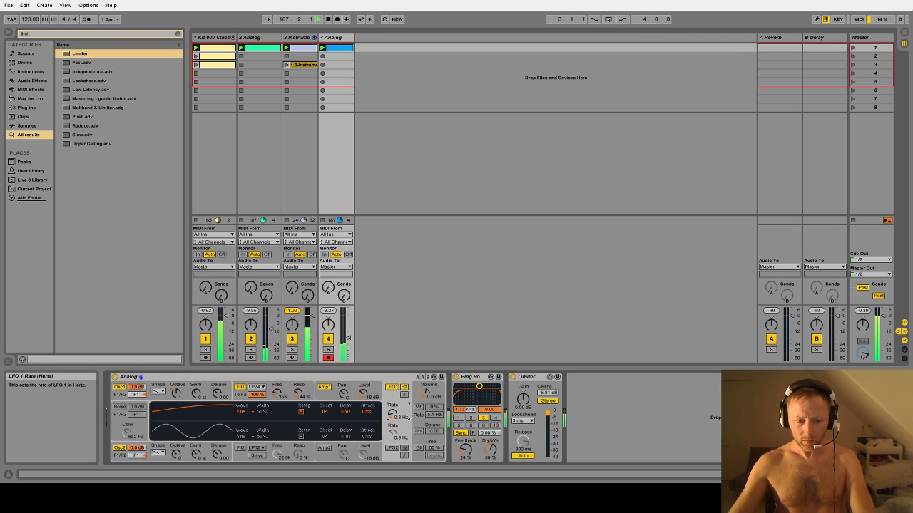
left_click(160, 393)
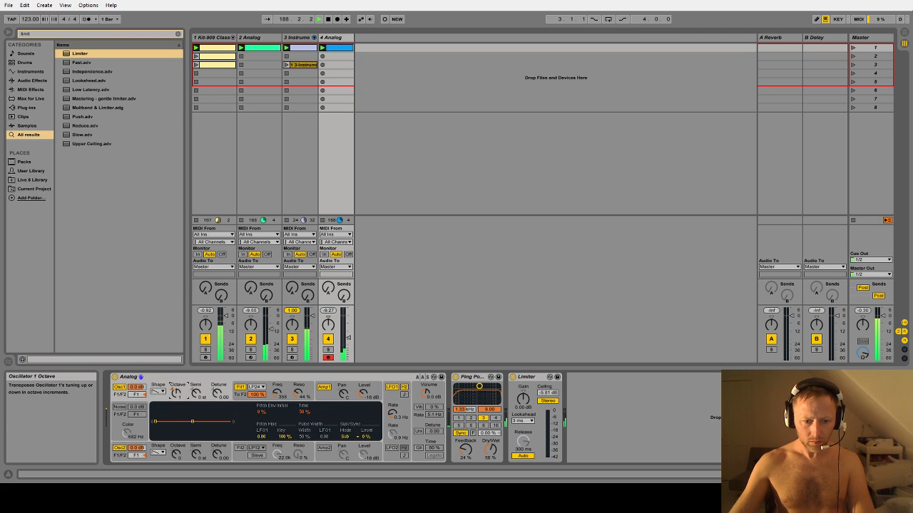
left_click(418, 431)
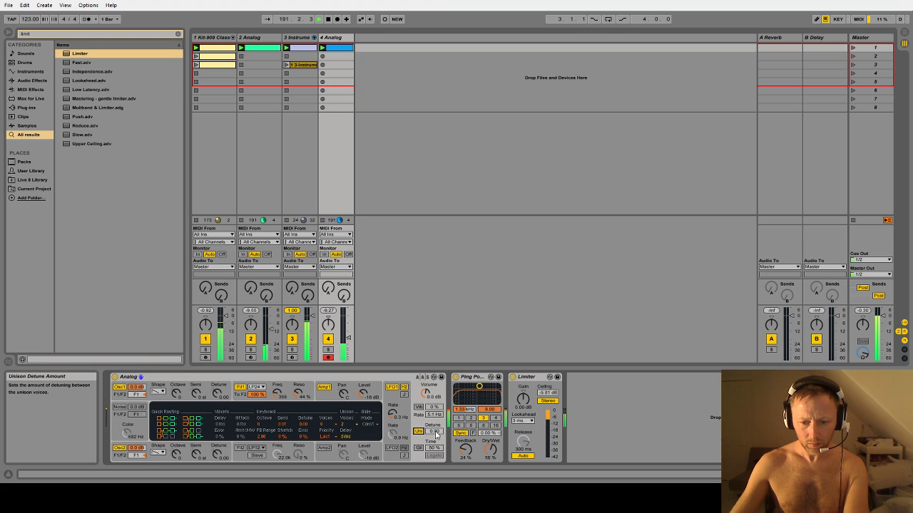
left_click_drag(437, 433, 437, 421)
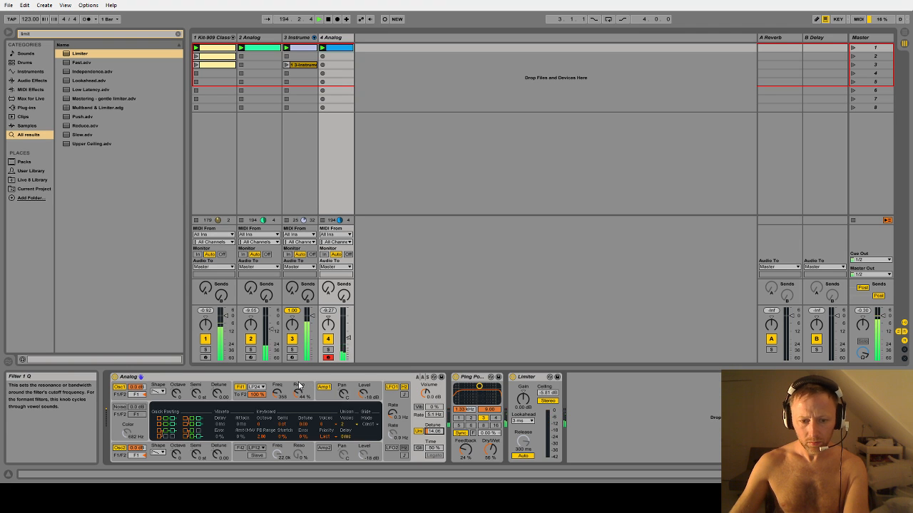
- Add a Chord MIDI effect before track 4's Analog with Shift 1 at -12 st
left_click(61, 31)
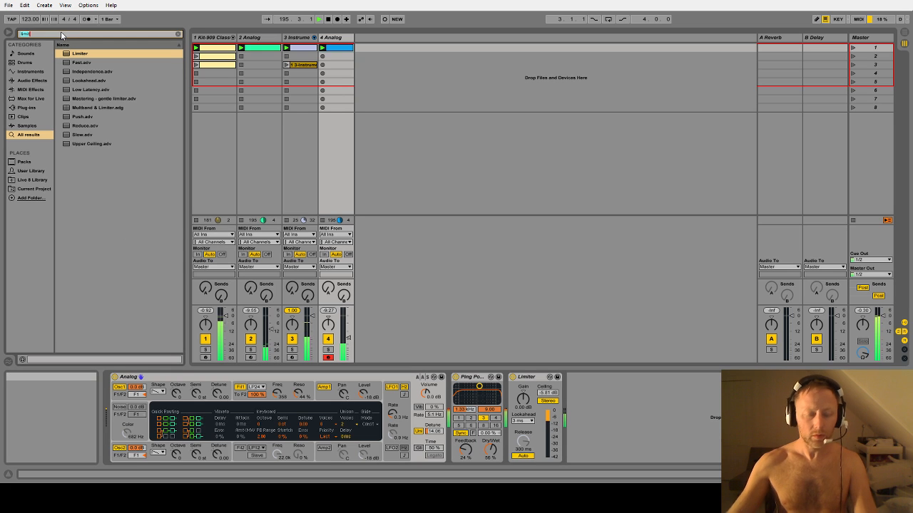
type("chord")
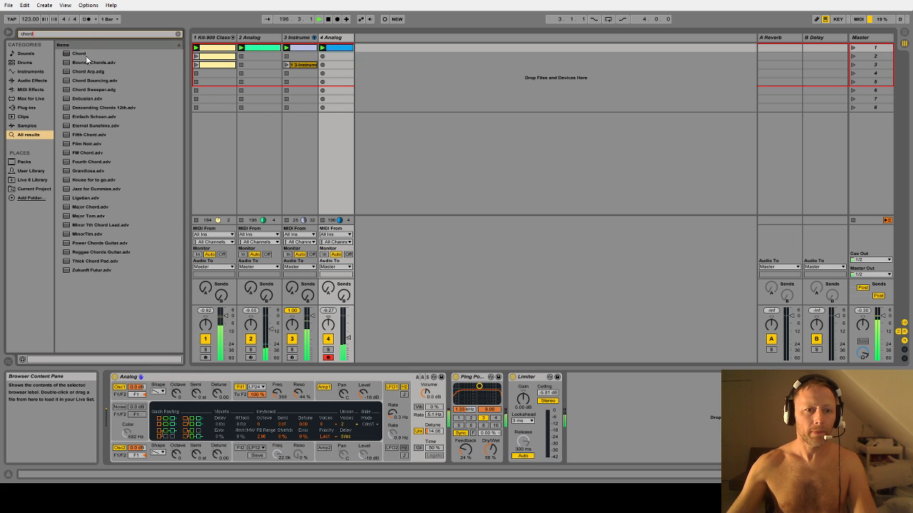
left_click_drag(114, 372, 118, 388)
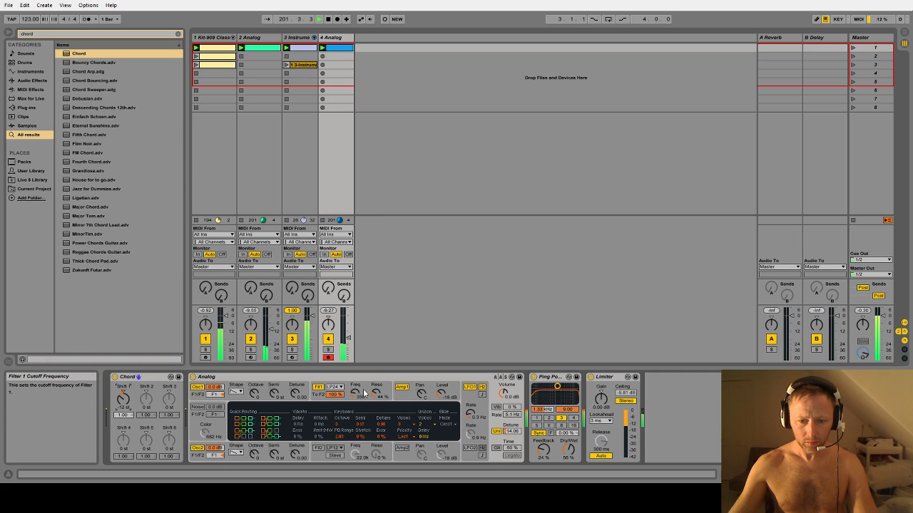
- Vary LFO 1's rate and Oscillator 1's octave in track 4's Analog, ending at 0.4 Hz, and briefly solo the track
left_click(474, 416)
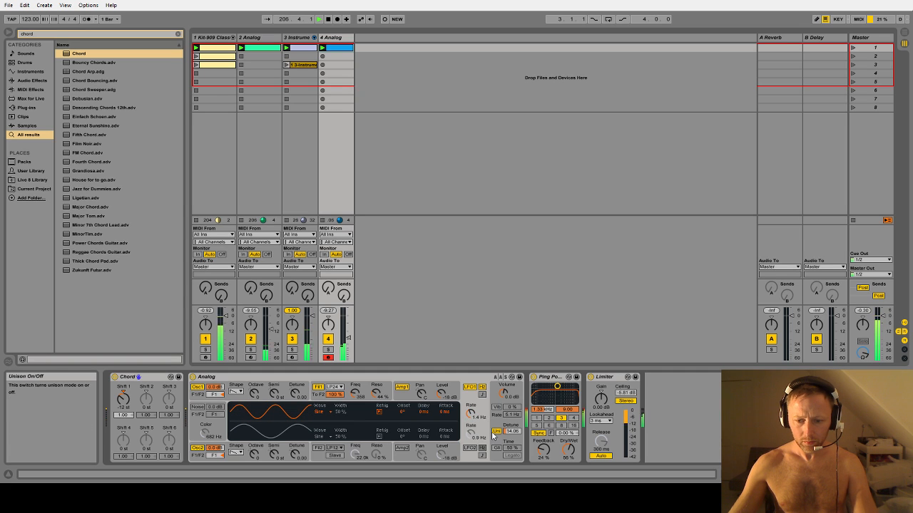
mouse_move(471, 413)
left_mouse_down()
mouse_move(471, 385)
mouse_move(472, 400)
left_mouse_up()
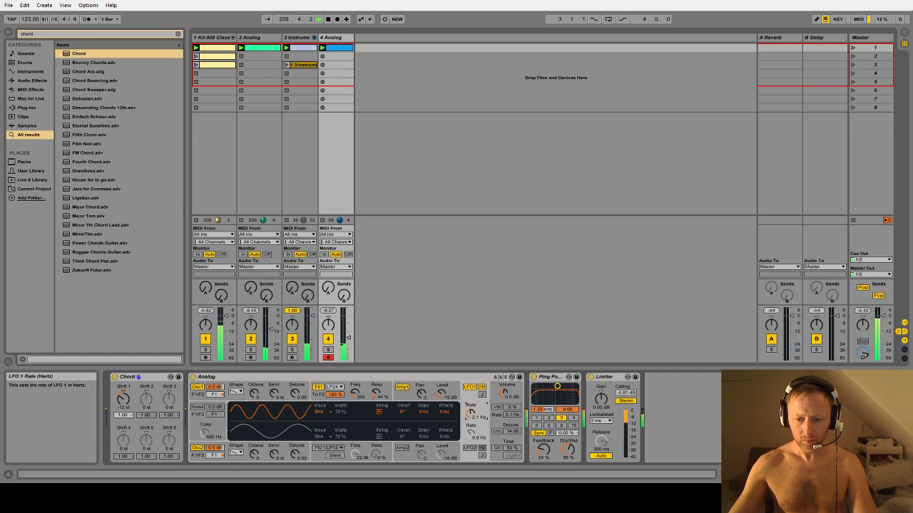
left_click(255, 395)
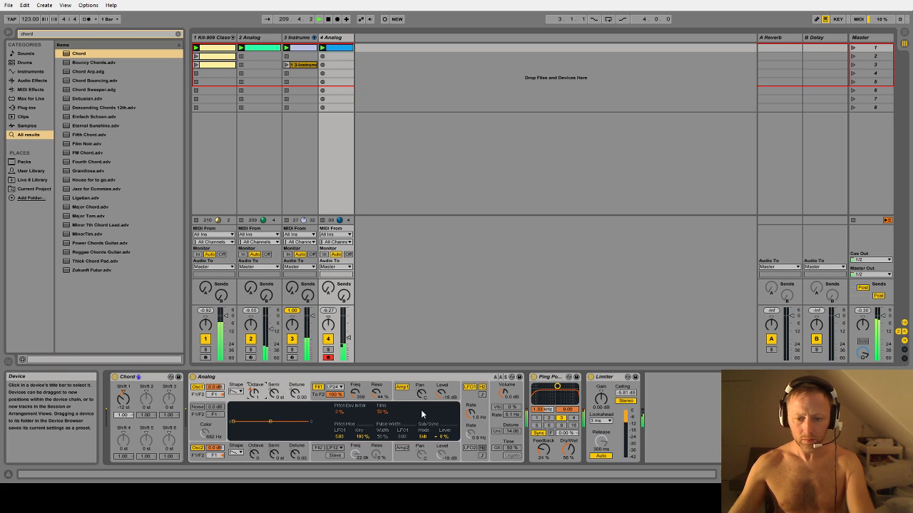
left_click(469, 415)
left_click_drag(470, 414, 470, 411)
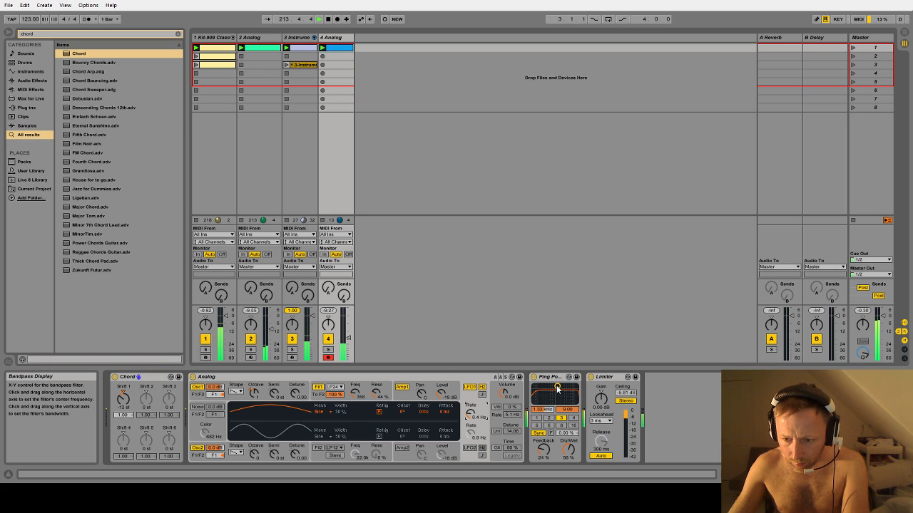
left_click(328, 350)
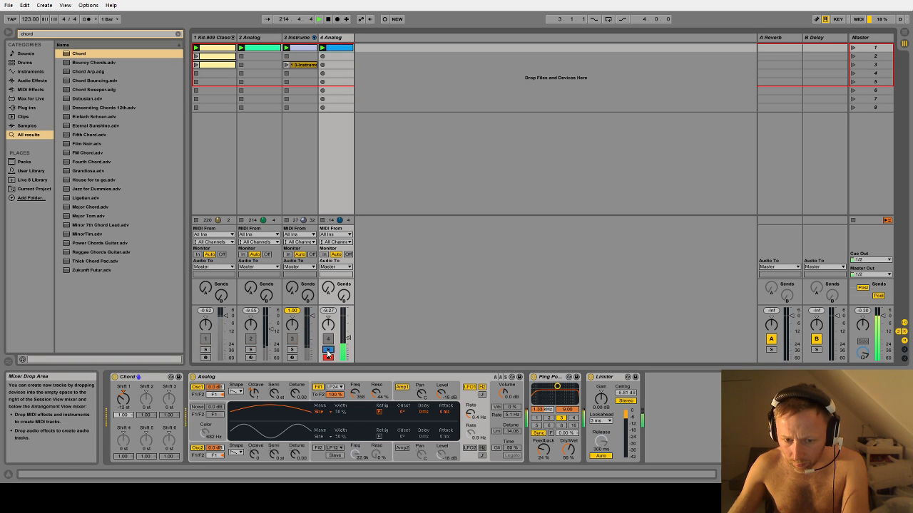
left_click(328, 350)
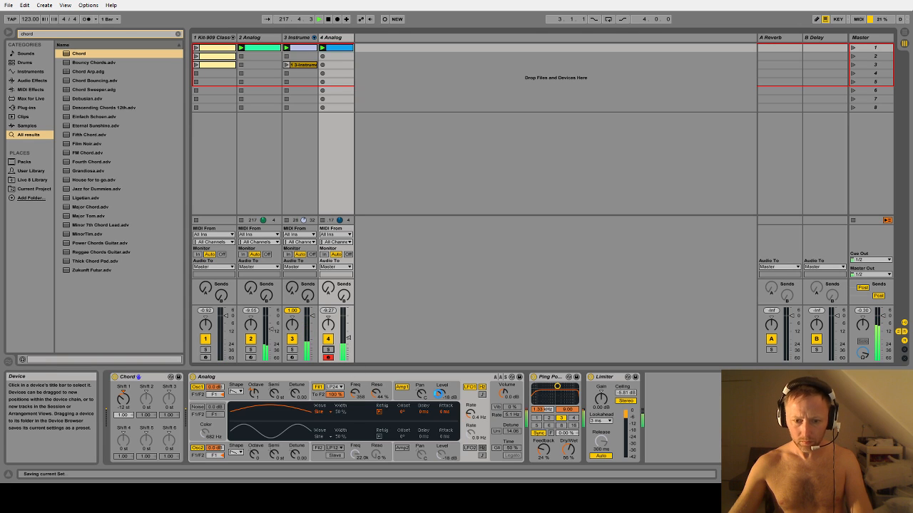
- Find the Chorus effect in the browser and insert it between track 4's Analog and Ping Pong Delay
left_click(53, 36)
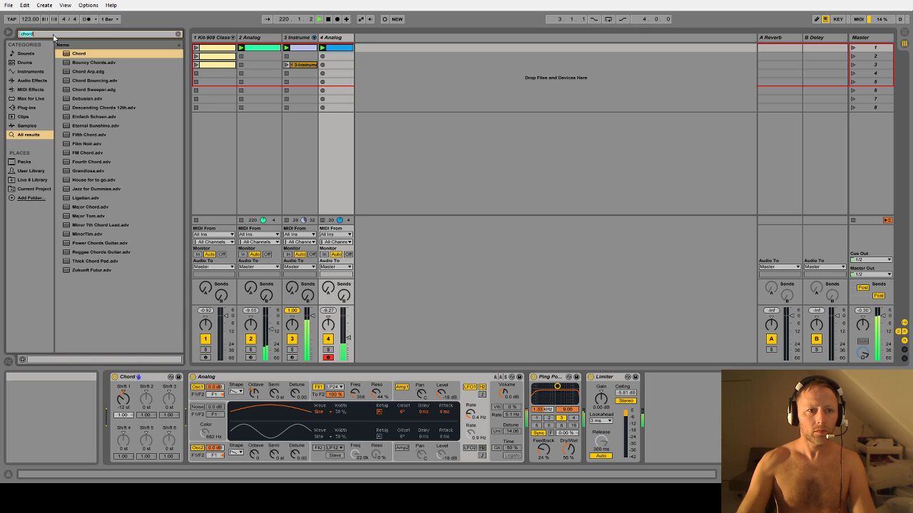
type("chorus")
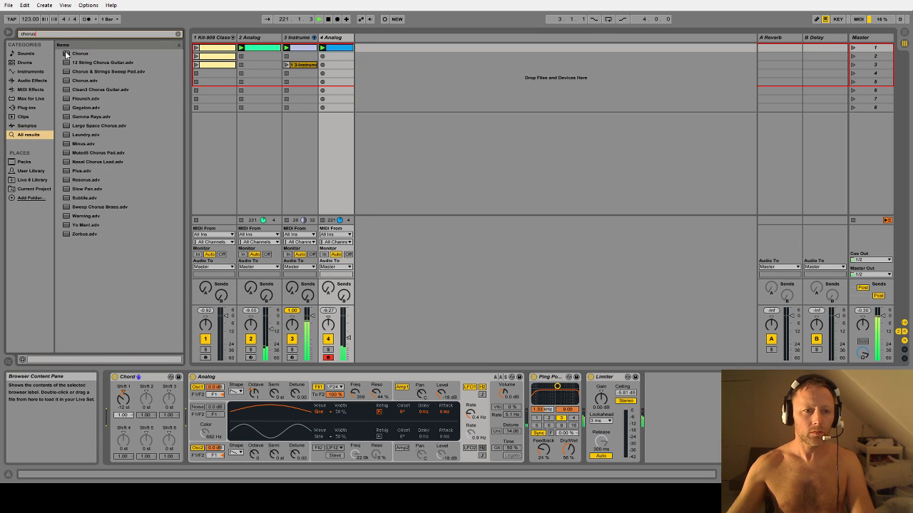
left_click_drag(66, 54, 508, 385)
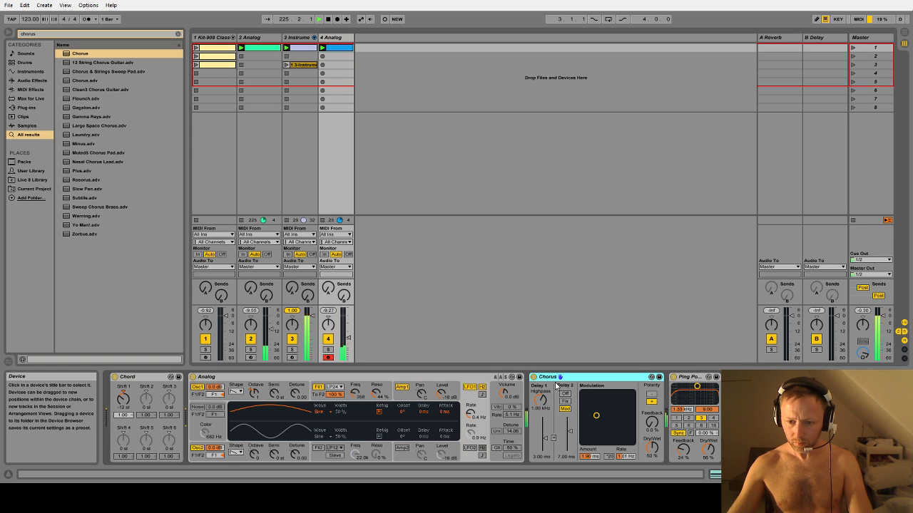
- Sweep LFO 1's rate up to 17 Hz and down to 0.9 Hz in track 4's Analog while changing Oscillator 1's octave
left_click_drag(476, 419, 476, 402)
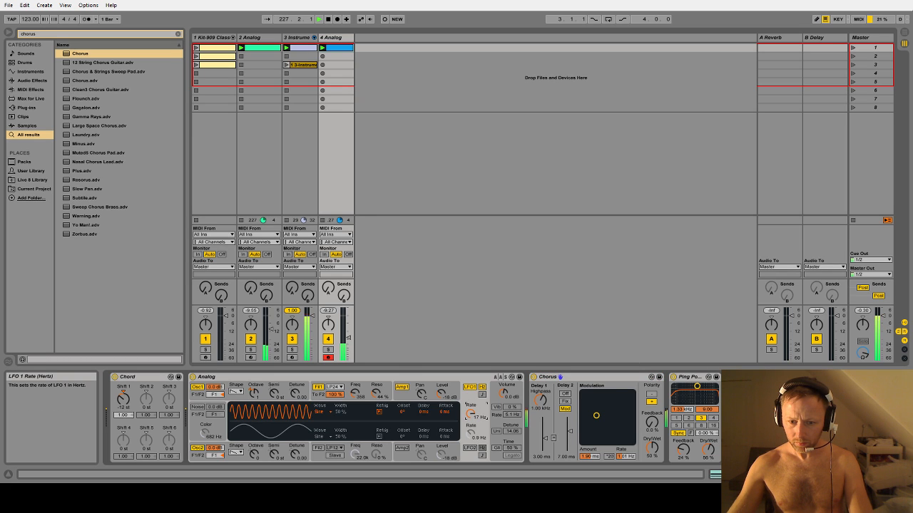
mouse_move(476, 402)
left_mouse_down()
mouse_move(476, 421)
mouse_move(476, 403)
left_mouse_up()
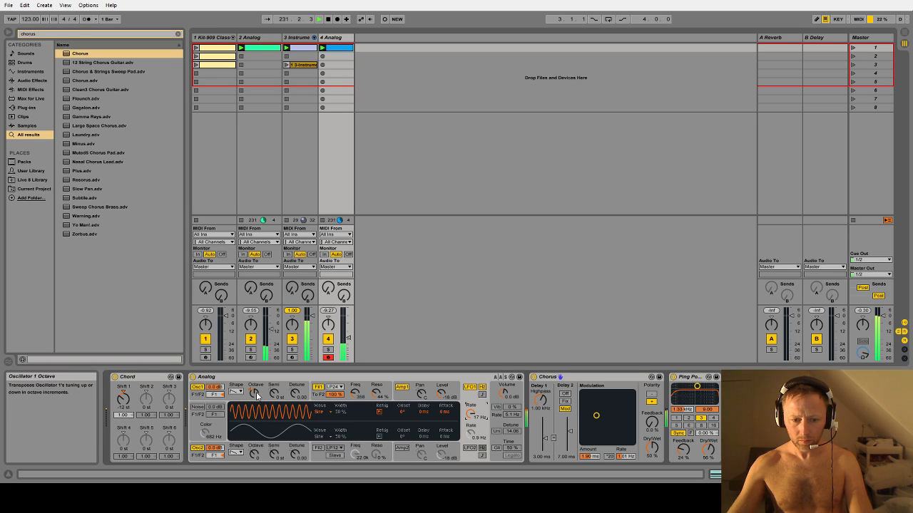
left_click(254, 393)
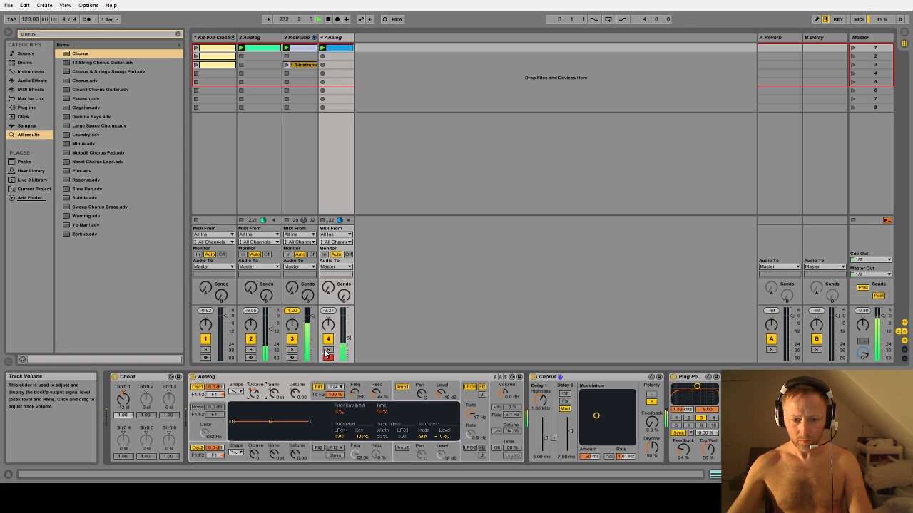
left_click(471, 413)
left_click(255, 393)
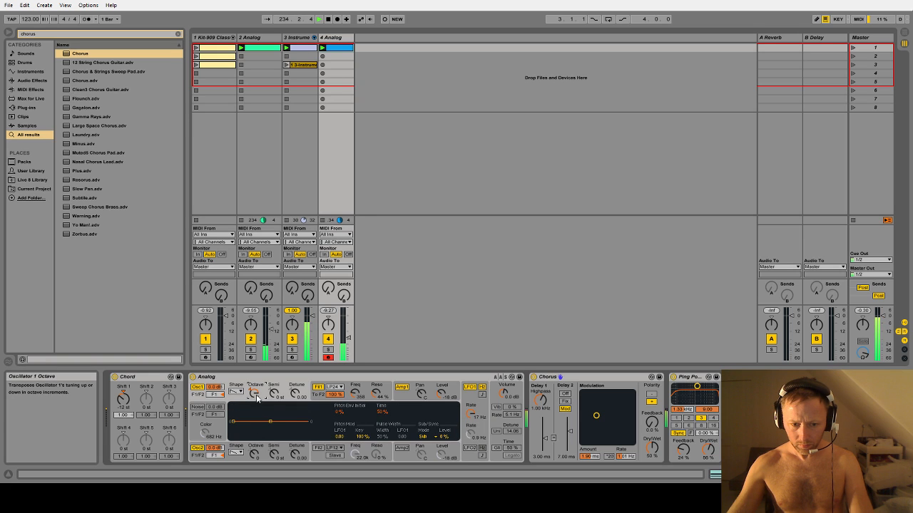
left_click(472, 414)
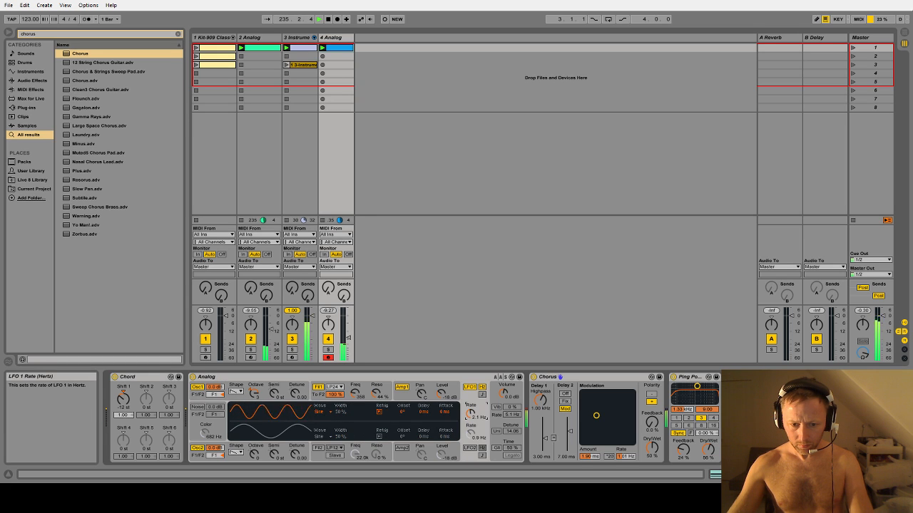
left_click_drag(471, 414, 472, 437)
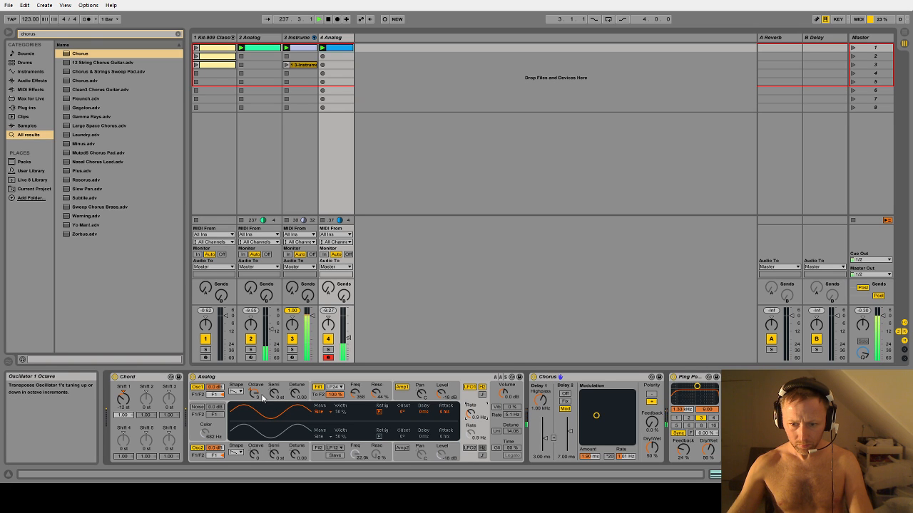
- Bypass the Chorus on track 4 and set track 2's volume to -10.0 dB
left_click(535, 378)
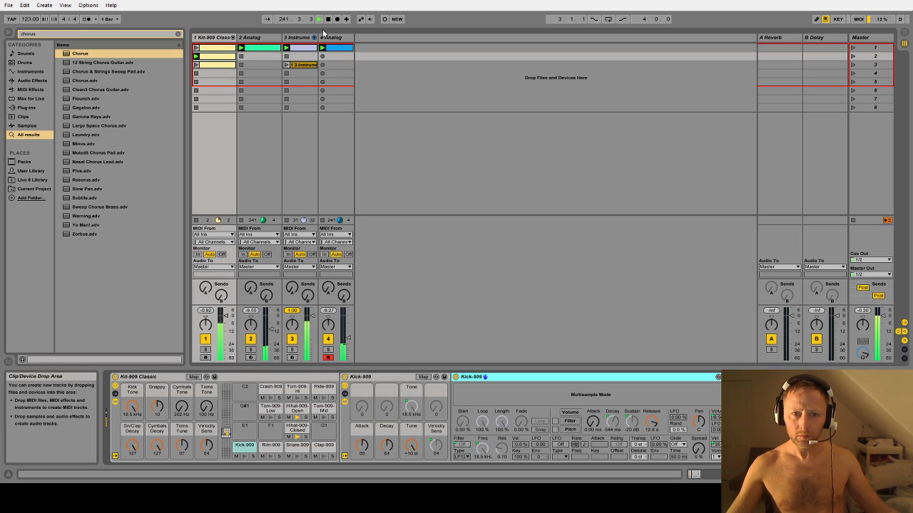
left_click(331, 37)
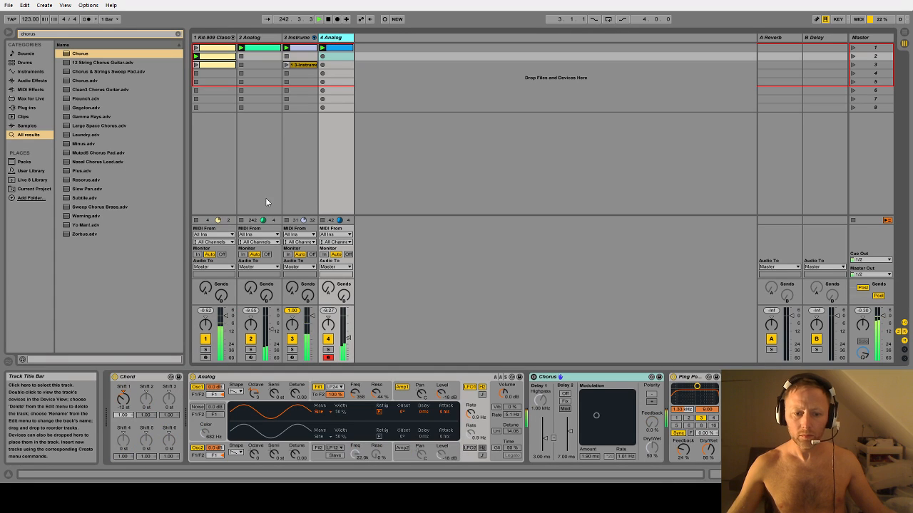
left_click_drag(271, 330, 271, 329)
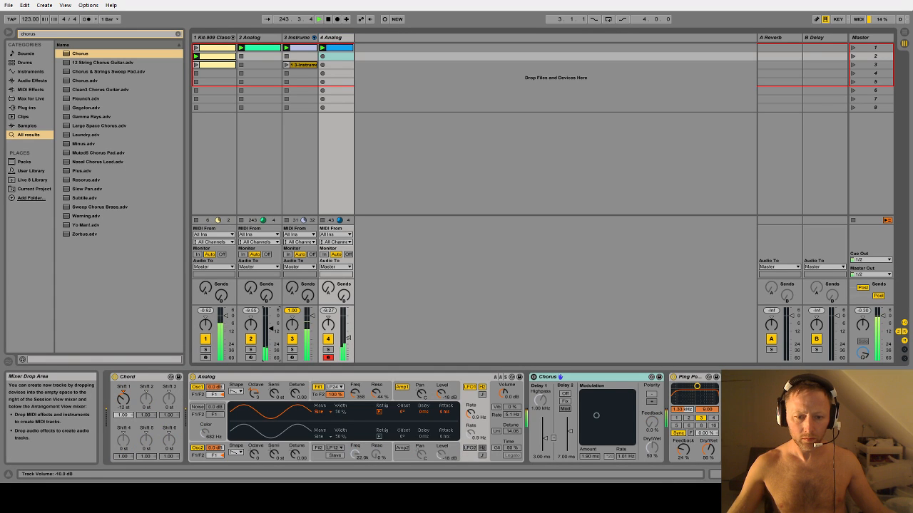
- Copy the sidechained Compressor from track 2 to the end of track 4's device chain
left_click(335, 39)
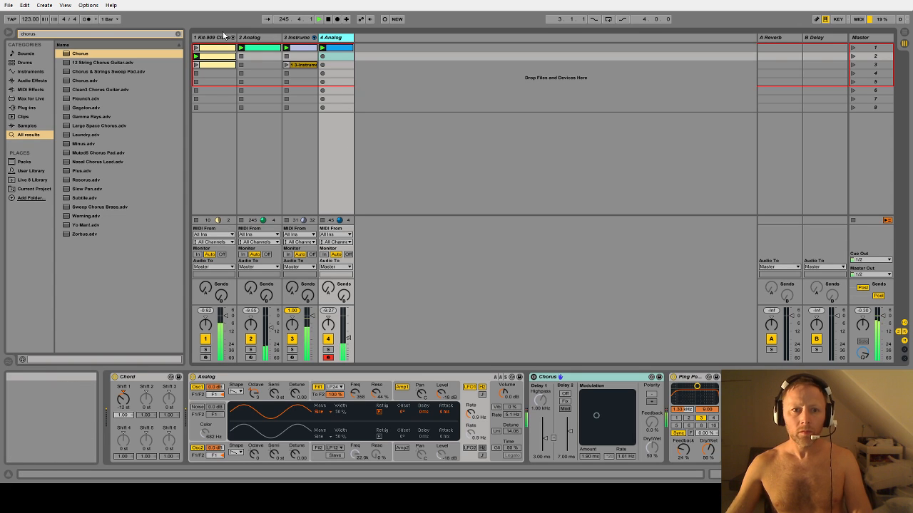
left_click(246, 38)
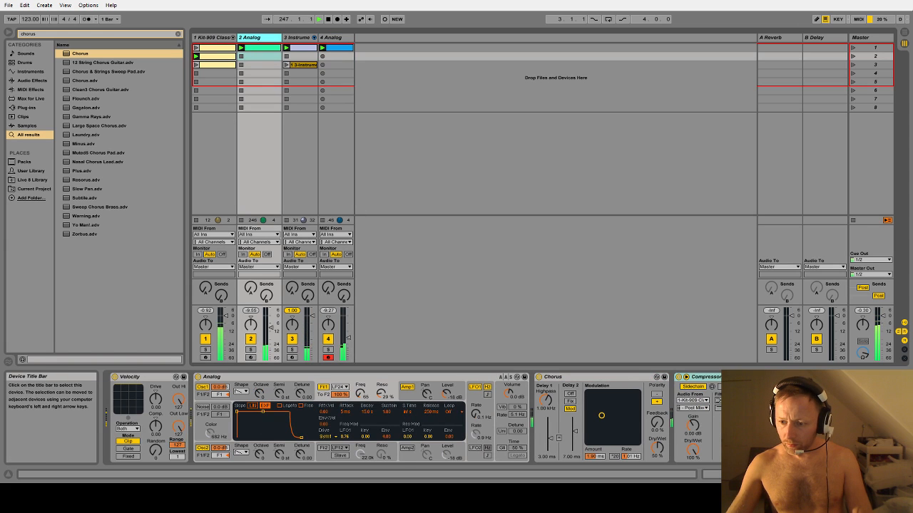
left_click(332, 37)
left_click(754, 377)
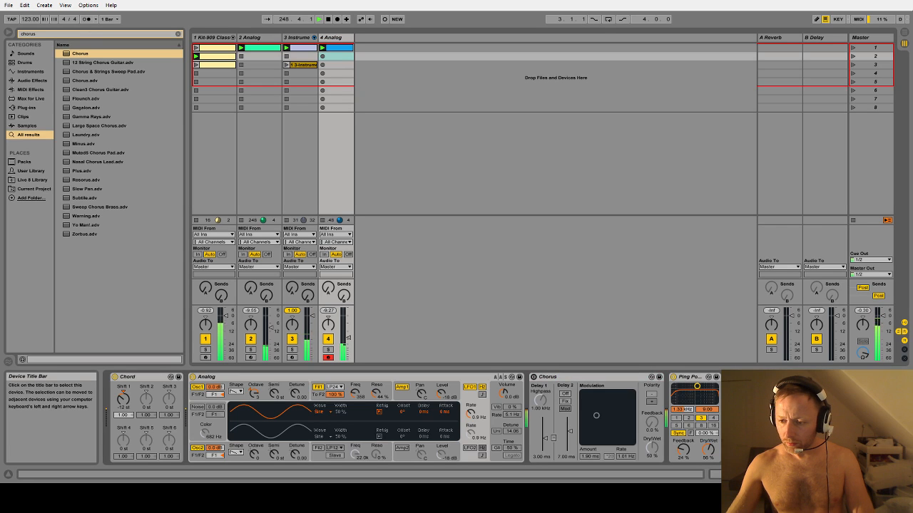
key("ctrl+v")
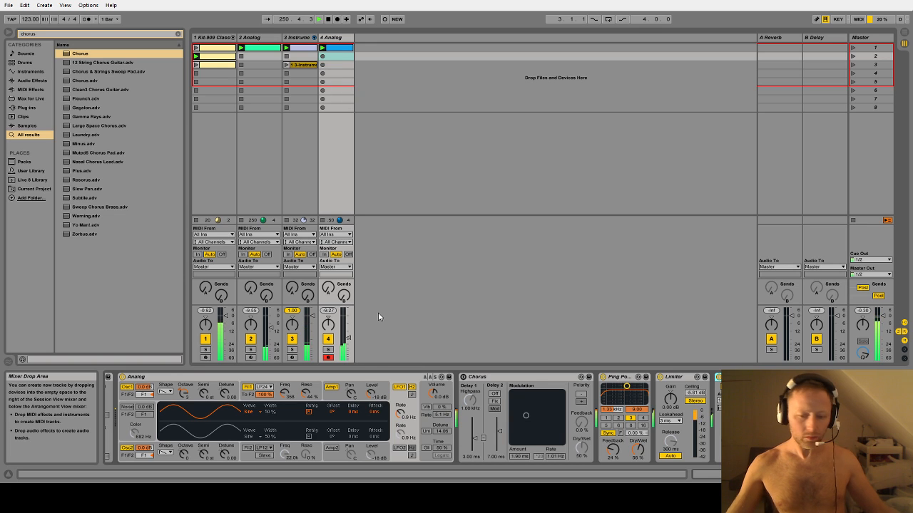
- Vary LFO 1's rate in track 4's Analog, settling at 0.3 Hz, and save the Live Set
left_click_drag(400, 415, 400, 375)
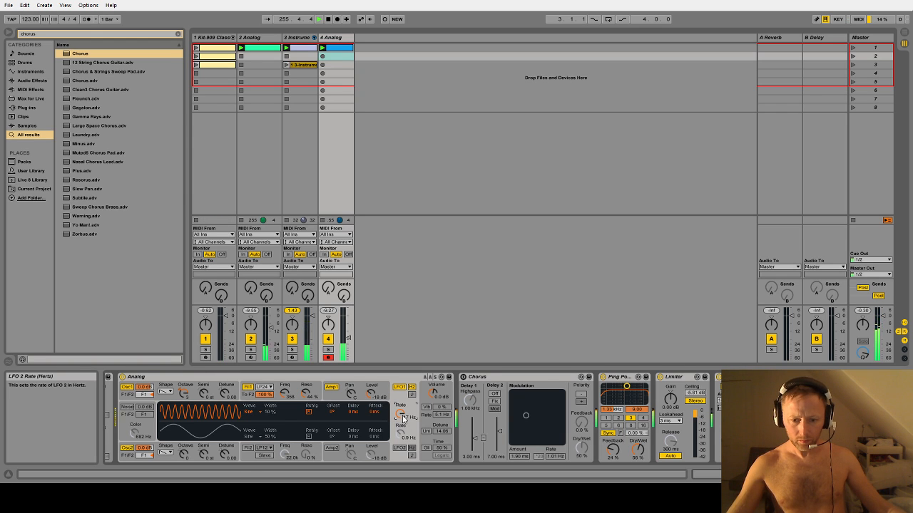
left_click_drag(403, 416, 402, 423)
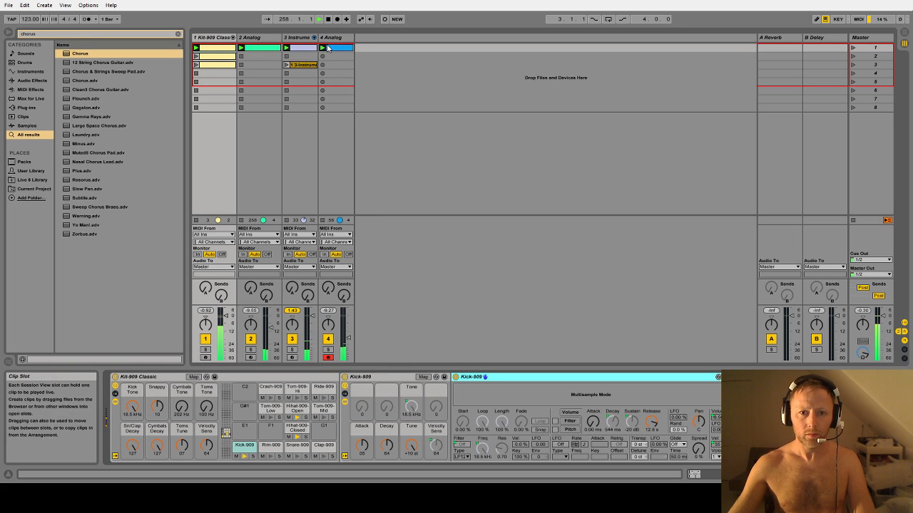
left_click(327, 48)
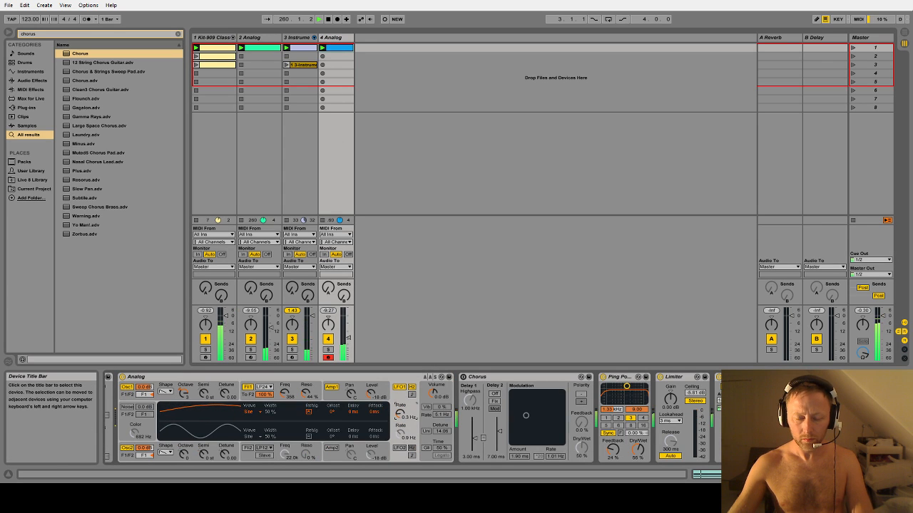
key("ctrl+s")
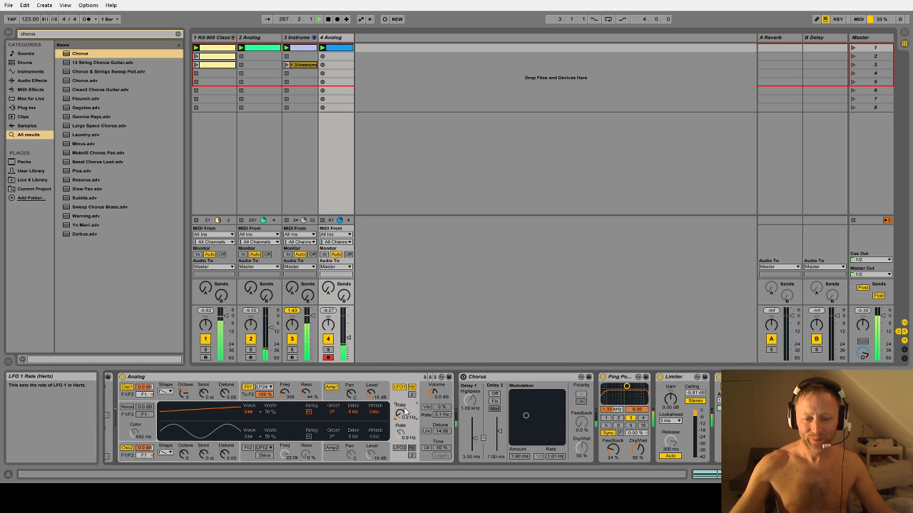
- Set Filter 1 to about 6.0 kHz with 74 % resonance in track 4's Analog and LFO 1's rate to 0.5 Hz
left_click(284, 395)
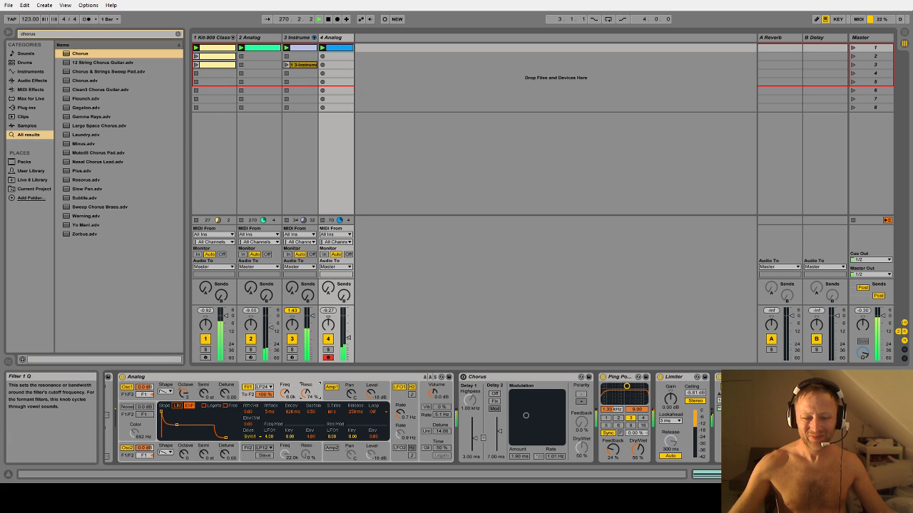
mouse_move(400, 414)
left_mouse_down()
mouse_move(400, 373)
mouse_move(400, 415)
left_mouse_up()
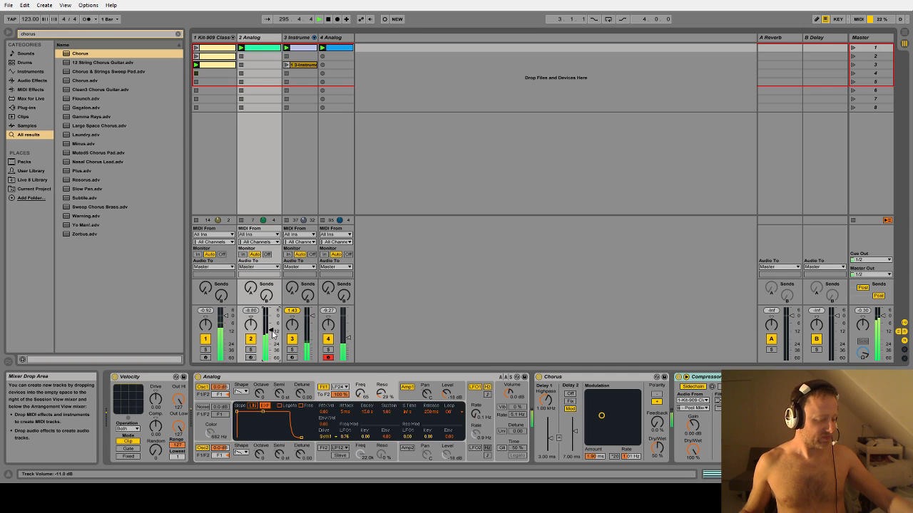
- Return to track 4 and adjust its volume to about -16.7 dB
key("Left")
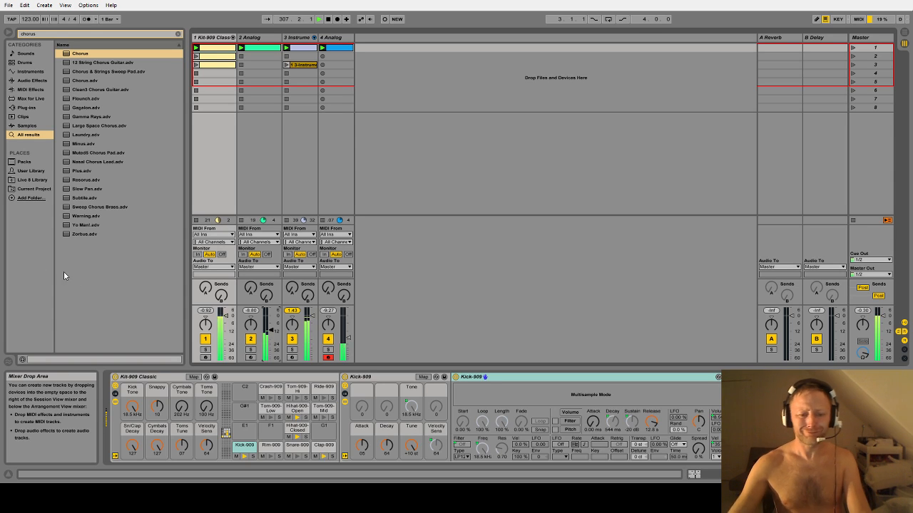
left_click(336, 41)
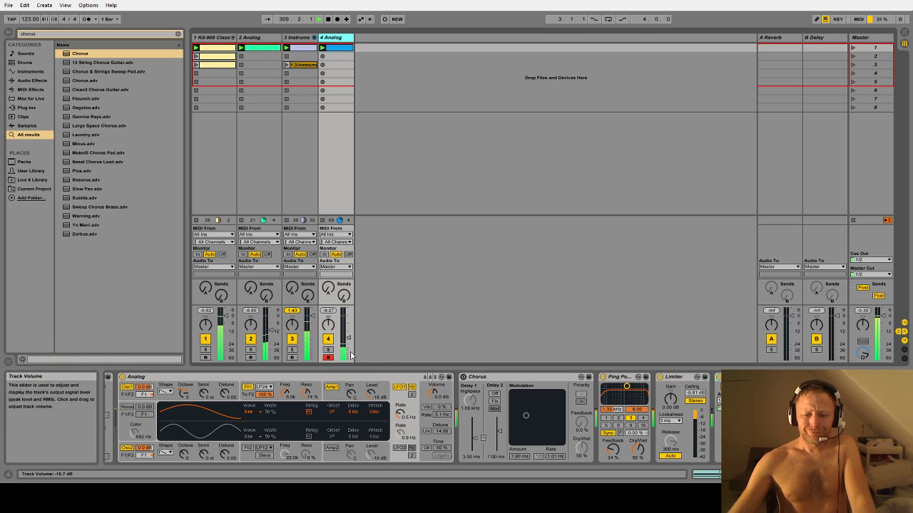